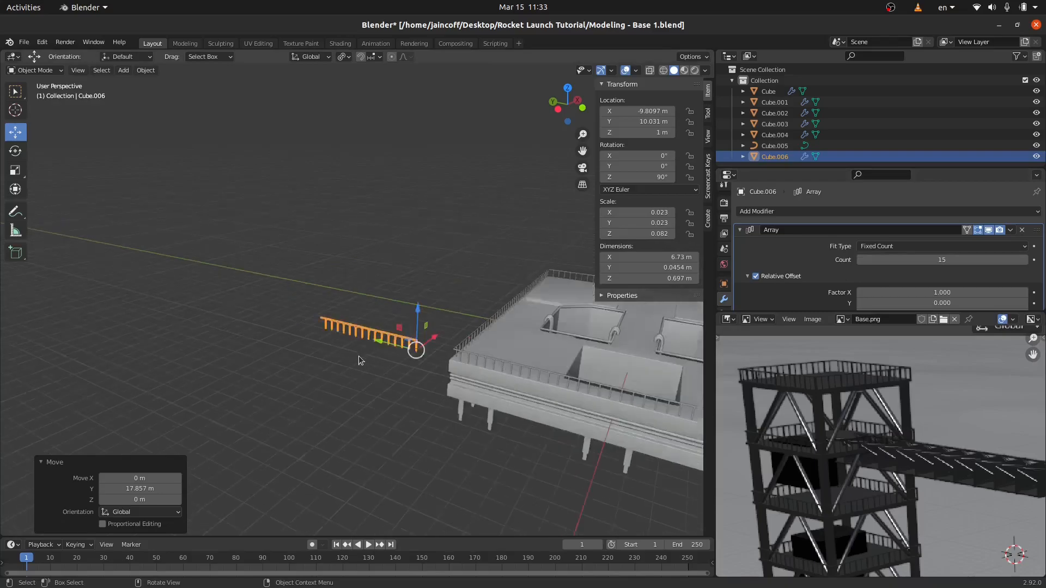
# Shorten the separate railing by scaling it along Y to about 0.782.
pyautogui.scroll(3, 343, 357)
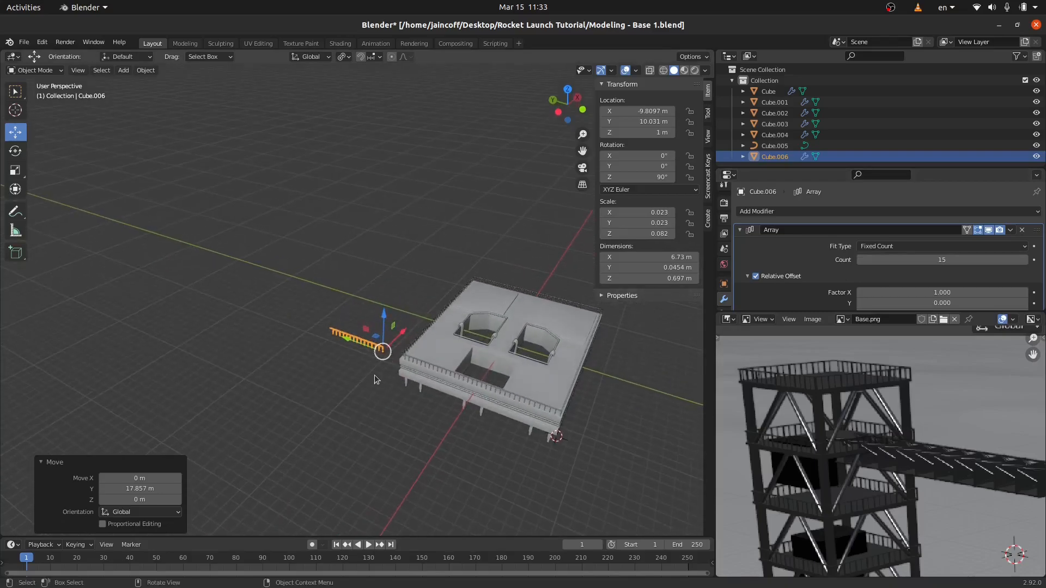
pyautogui.scroll(4, 374, 347)
pyautogui.press('s')
pyautogui.press('y')
pyautogui.click(392, 356)
pyautogui.moveTo(393, 355); pyautogui.dragTo(439, 394, button='middle')
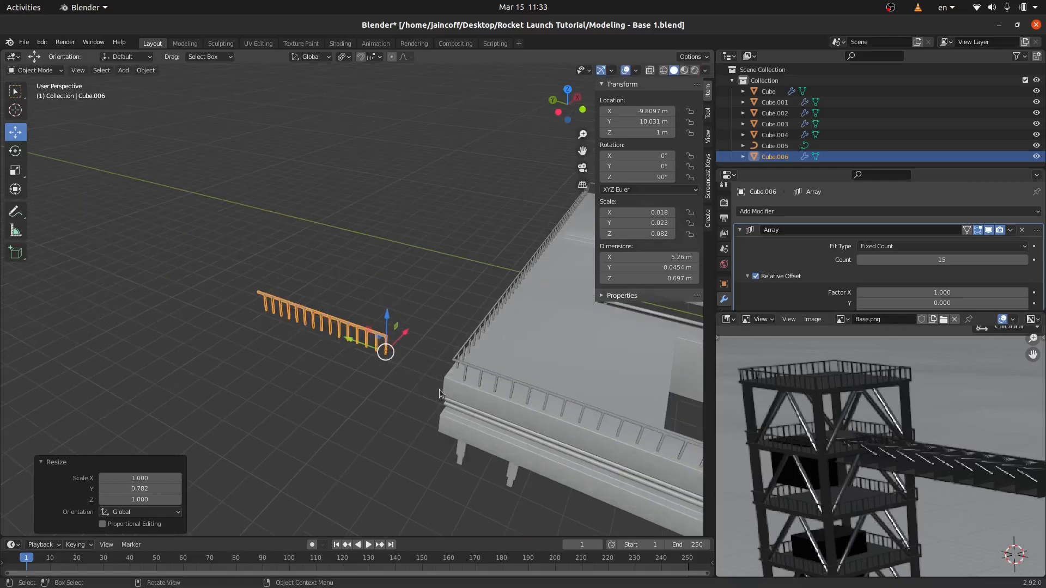
pyautogui.moveTo(395, 338); pyautogui.dragTo(392, 314, button='middle')
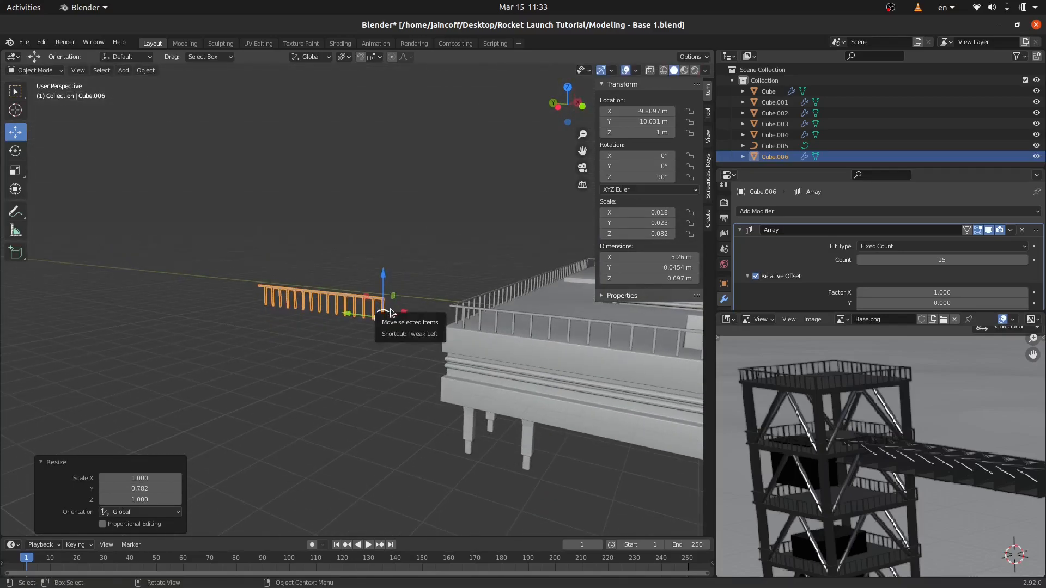
# Snap the 3D cursor to the railing's origin and add a mesh plane there in top view.
pyautogui.press('KP_7')
pyautogui.scroll(3, 315, 357)
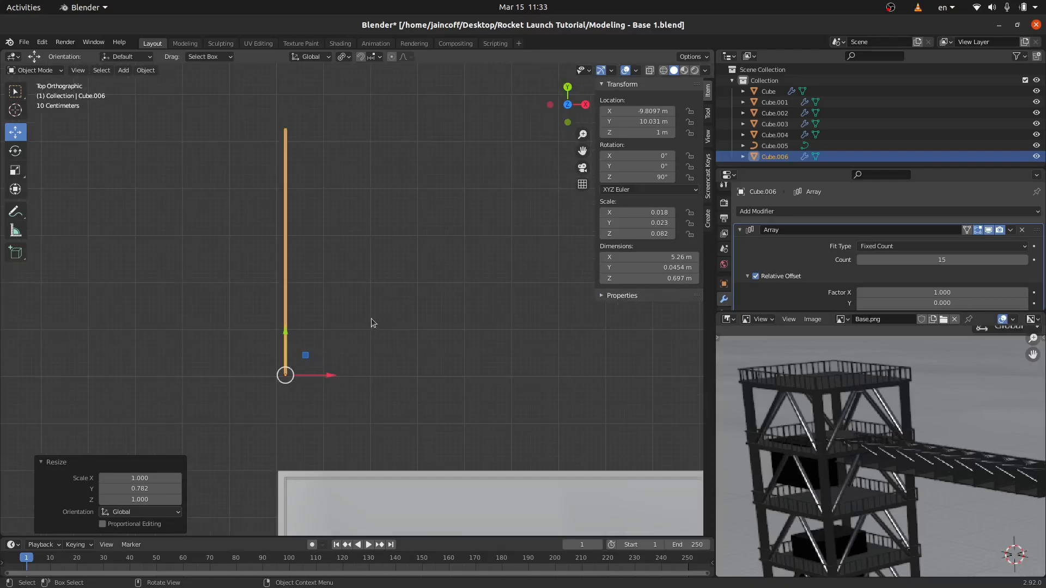
pyautogui.hotkey('shift', 's')
pyautogui.click(357, 371)
pyautogui.hotkey('shift', 'a')
pyautogui.moveTo(356, 244)
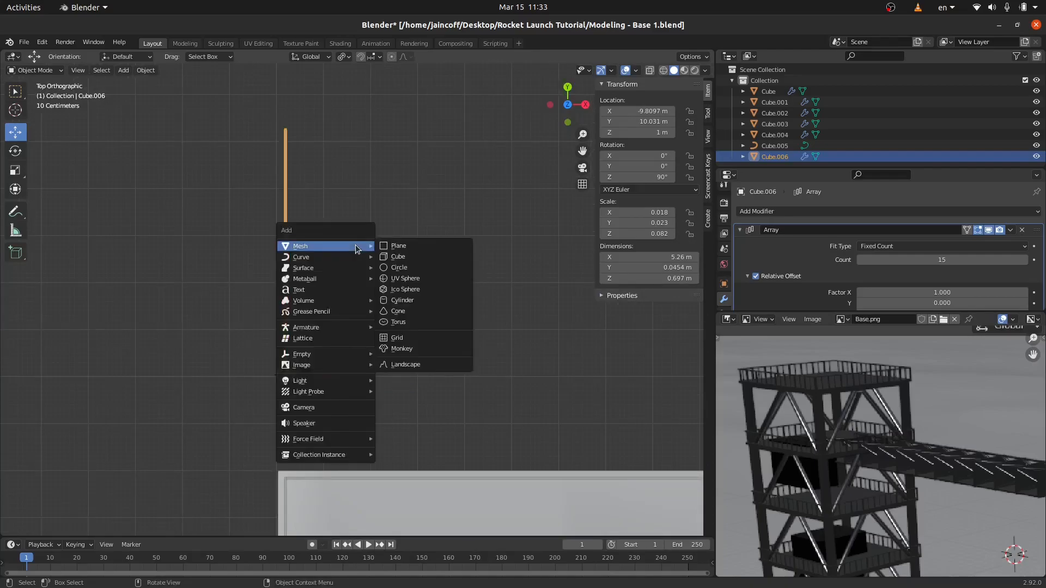
pyautogui.click(402, 246)
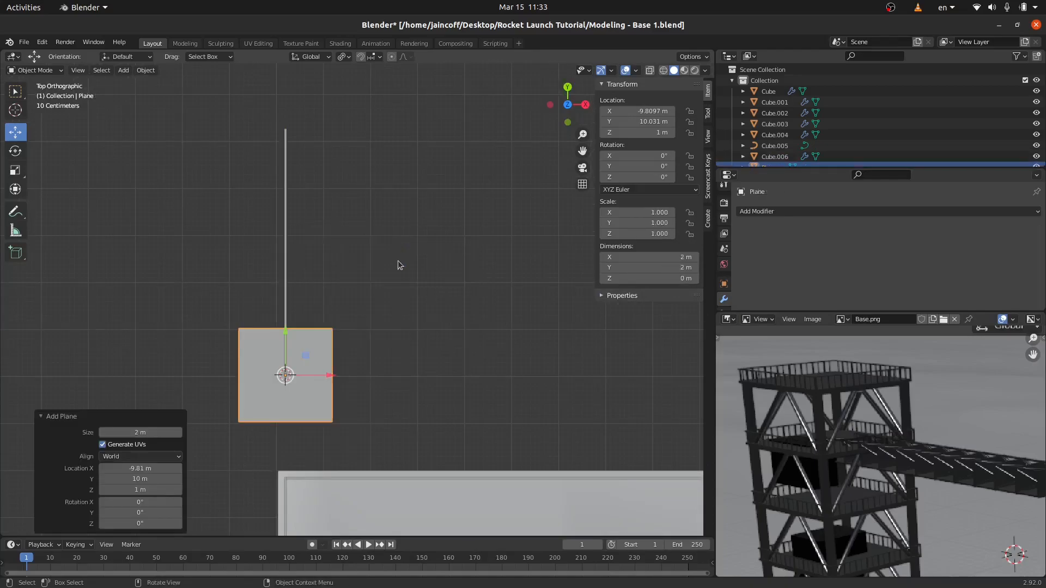
# Switch snapping to Vertex and move the plane along X and Y so its corner meets the railing's near end.
pyautogui.moveTo(320, 380); pyautogui.dragTo(380, 374)
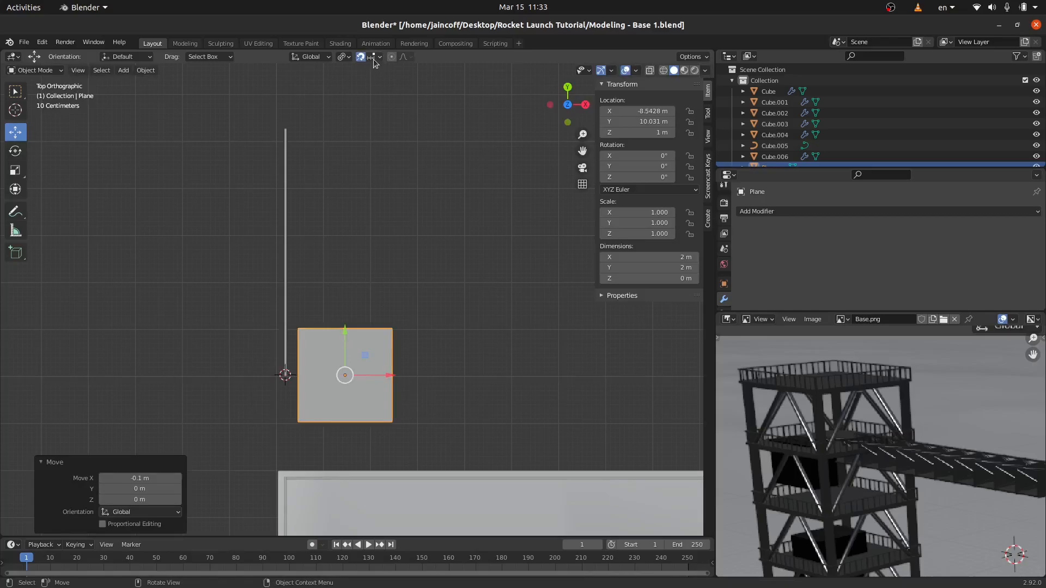
pyautogui.click(379, 57)
pyautogui.click(361, 102)
pyautogui.moveTo(389, 376); pyautogui.dragTo(284, 375)
pyautogui.moveTo(331, 330); pyautogui.dragTo(286, 376)
pyautogui.scroll(9, 286, 380)
pyautogui.scroll(-8, 289, 377)
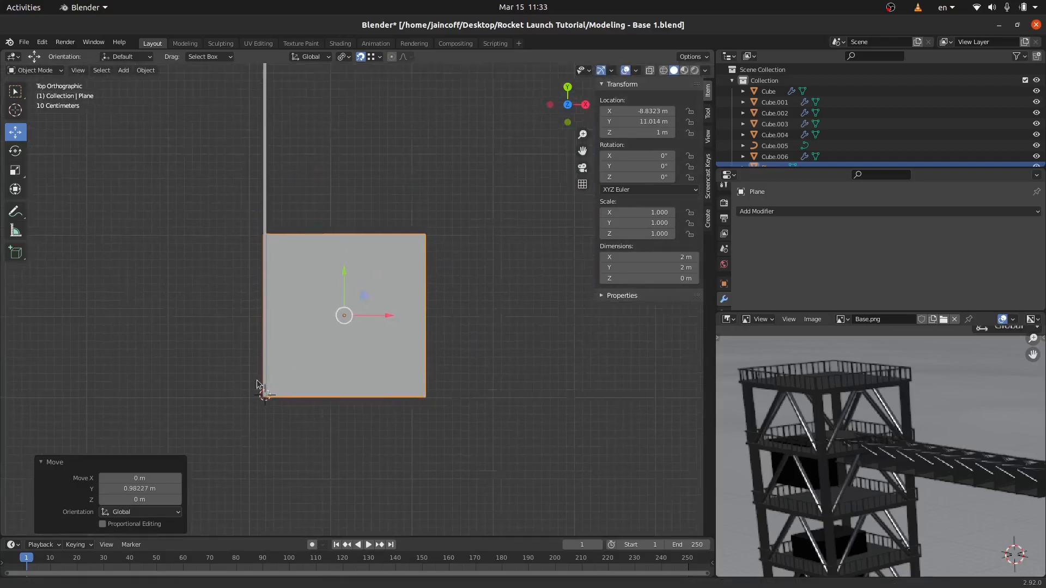
# Stretch the plane's far edge along Y to the other end of the railing.
pyautogui.press('Tab')
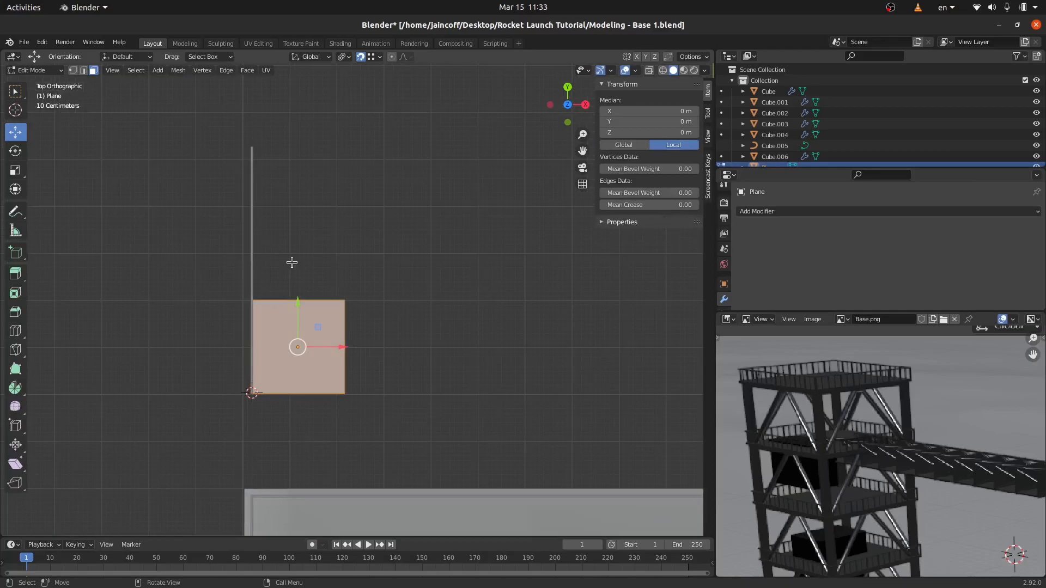
pyautogui.moveTo(190, 267); pyautogui.dragTo(378, 316)
pyautogui.moveTo(299, 256); pyautogui.dragTo(247, 141)
pyautogui.press('Tab')
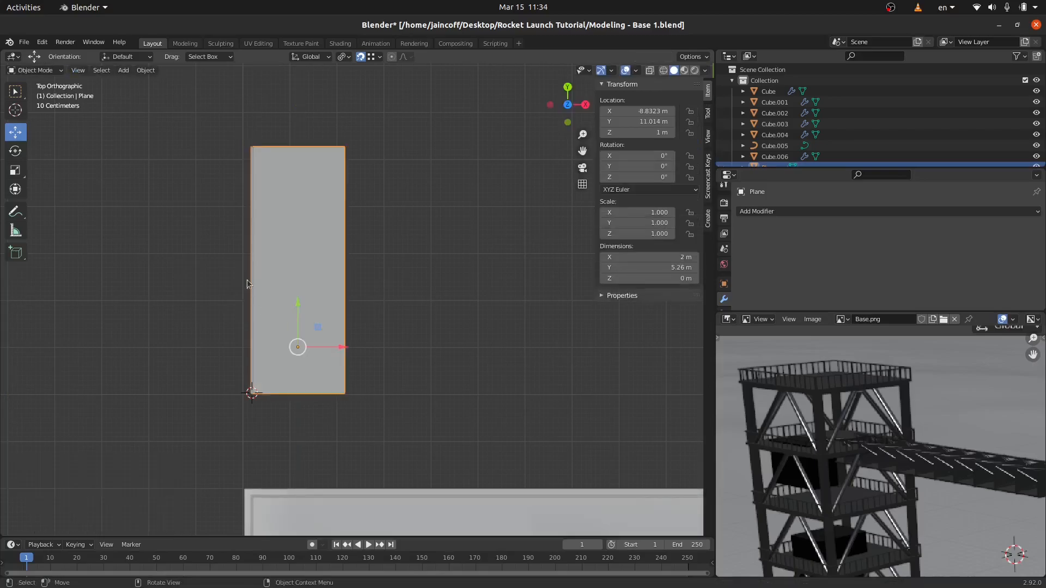
# Duplicate the railing in place and rotate the copy -90° about Z along the plane's short edge.
pyautogui.click(244, 254)
pyautogui.moveTo(247, 257); pyautogui.dragTo(276, 283, button='middle')
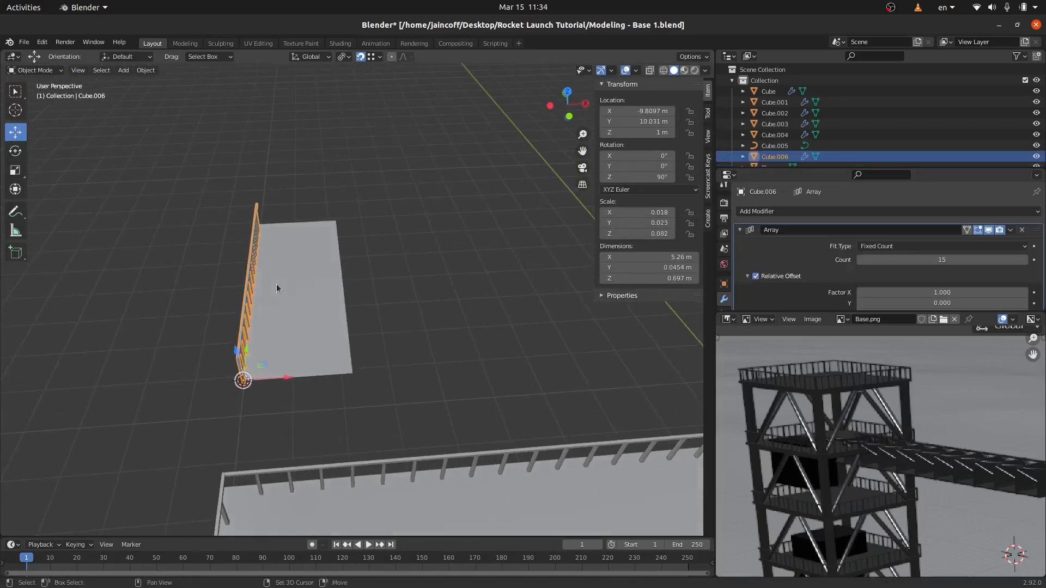
pyautogui.press('g')
pyautogui.rightClick(279, 290)
pyautogui.write('rz')
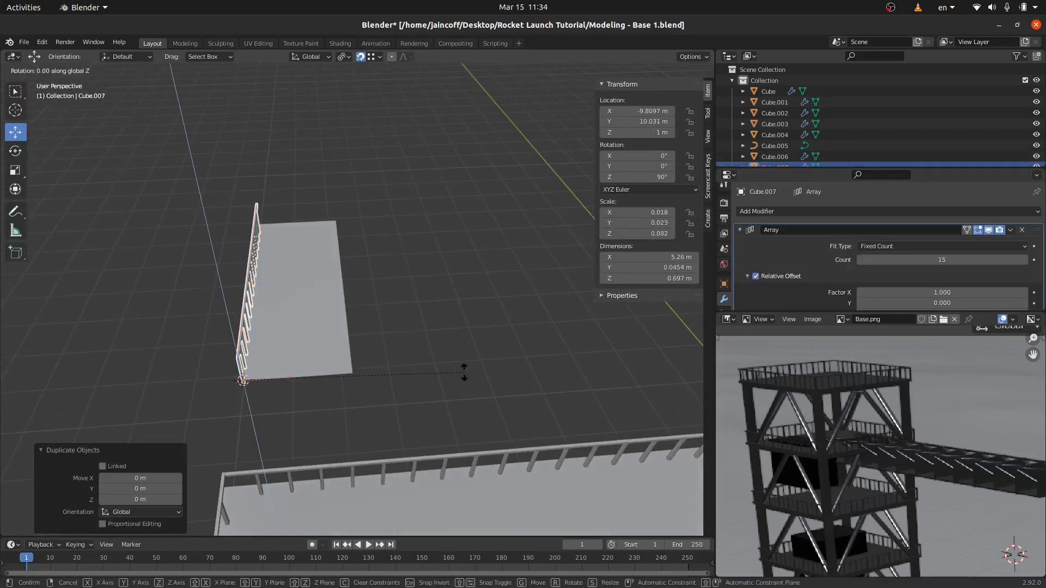
pyautogui.write('90')
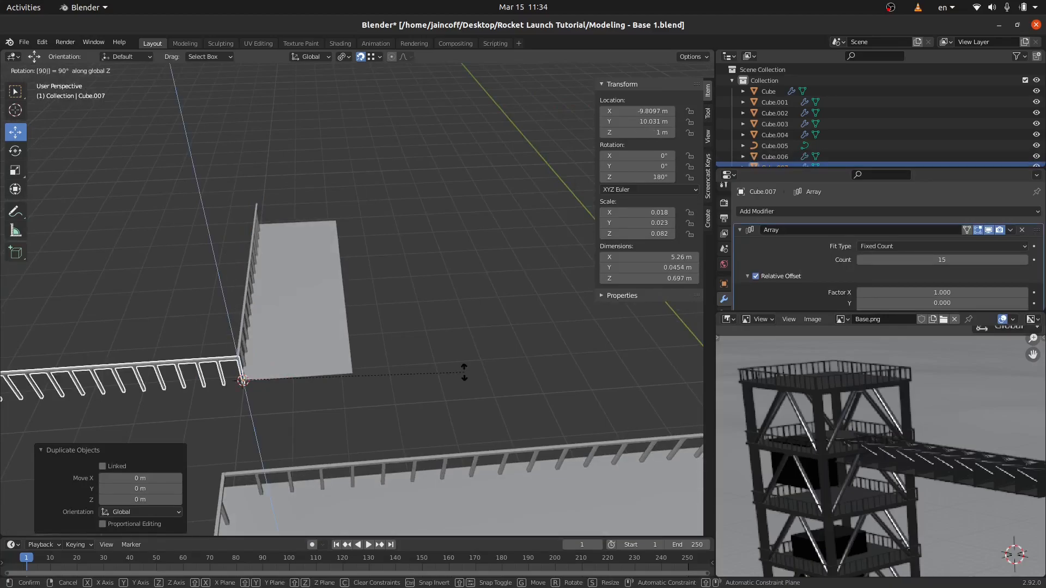
pyautogui.rightClick(464, 372)
pyautogui.write('rz')
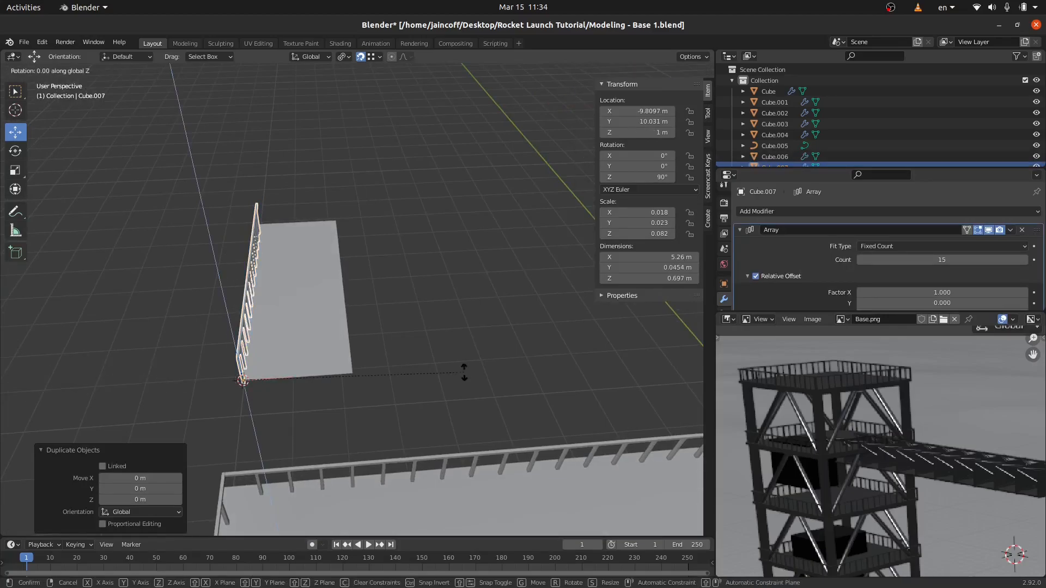
pyautogui.write('-90')
pyautogui.press('Return')
# Duplicate the rotated railing and move the copy along Y to the opposite end of the first railing.
pyautogui.moveTo(464, 360); pyautogui.dragTo(416, 376, button='middle')
pyautogui.hotkey('shift', 'd')
pyautogui.press('Escape')
pyautogui.moveTo(414, 364); pyautogui.dragTo(215, 314)
# Duplicate the original railing and move the copy along X to close the open side of the square.
pyautogui.click(338, 326)
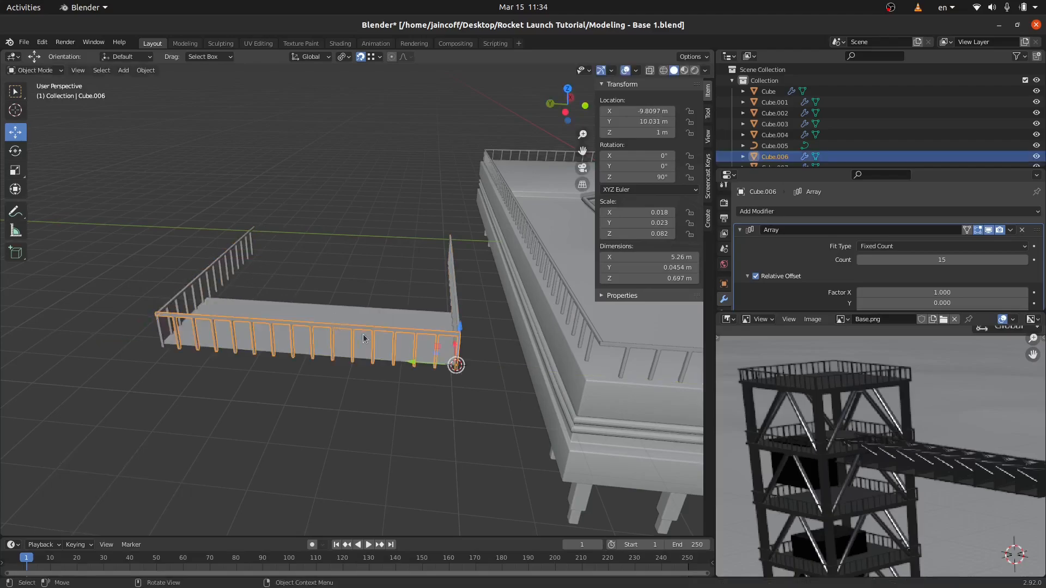
pyautogui.moveTo(363, 335); pyautogui.dragTo(278, 346, button='middle')
pyautogui.hotkey('shift', 'd')
pyautogui.press('Escape')
pyautogui.moveTo(317, 369); pyautogui.dragTo(430, 211)
pyautogui.press('a')
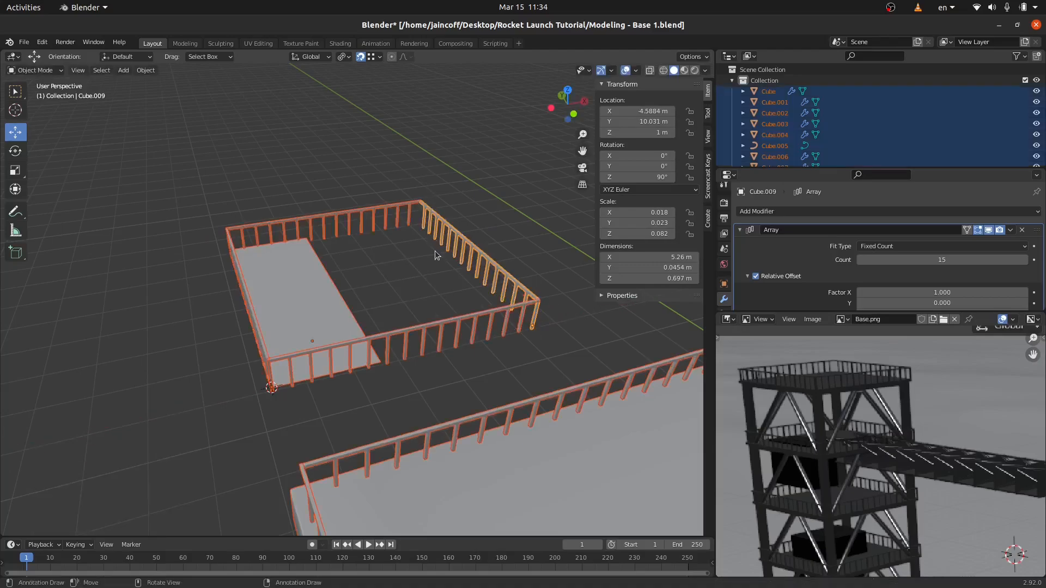
pyautogui.click(435, 250)
# Extend the plane's free edge along X to the opposite railing so the floor fills the railed square.
pyautogui.click(322, 283)
pyautogui.press('KP_7')
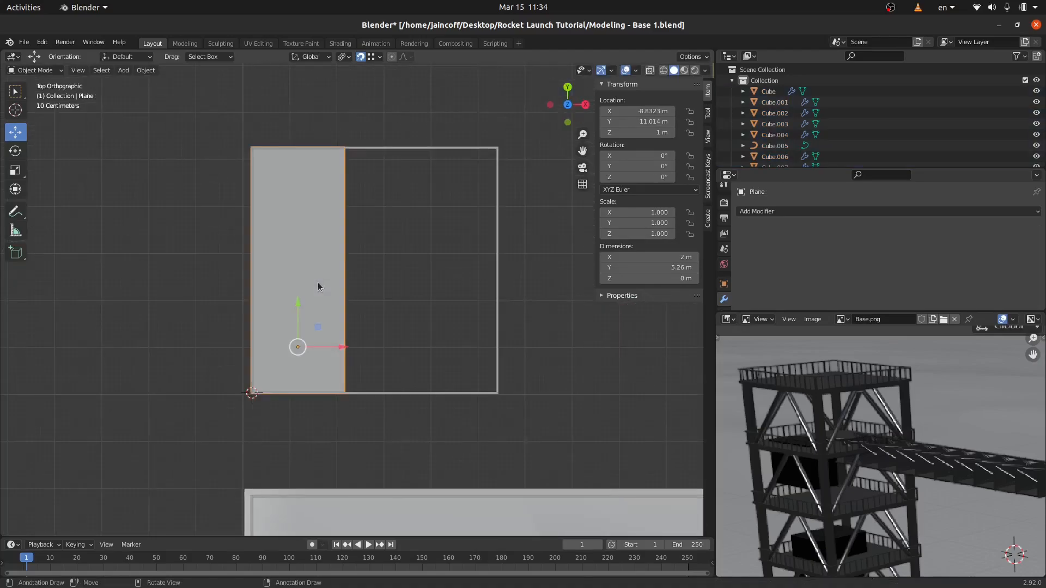
pyautogui.press('Tab')
pyautogui.moveTo(381, 441); pyautogui.dragTo(327, 118)
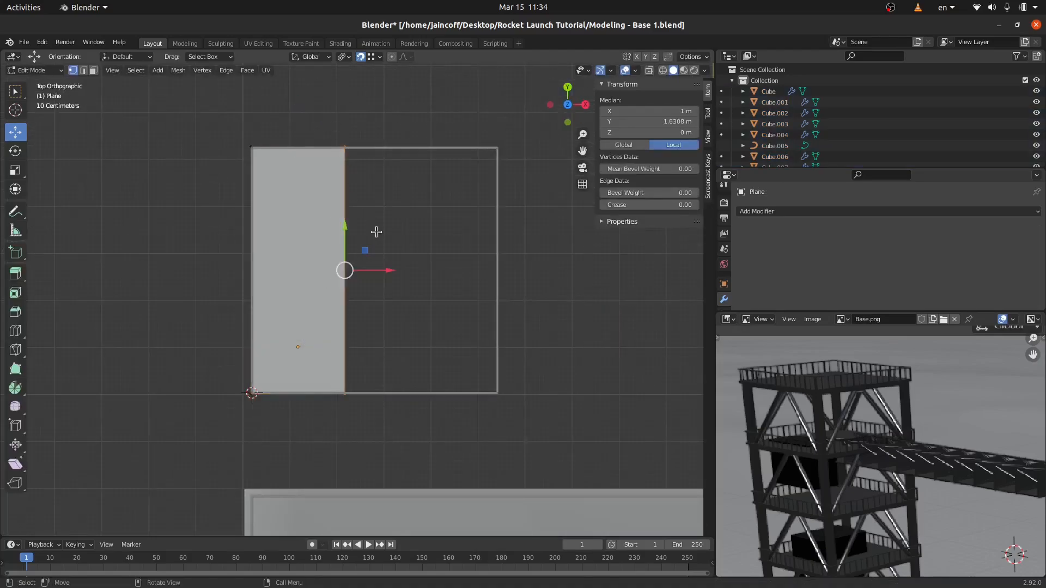
pyautogui.moveTo(387, 268); pyautogui.dragTo(539, 269)
pyautogui.press('Tab')
# Extrude the whole floor plane downward by about 0.31 m to form a slab.
pyautogui.moveTo(483, 194); pyautogui.dragTo(382, 275, button='middle')
pyautogui.click(381, 275)
pyautogui.press('Tab')
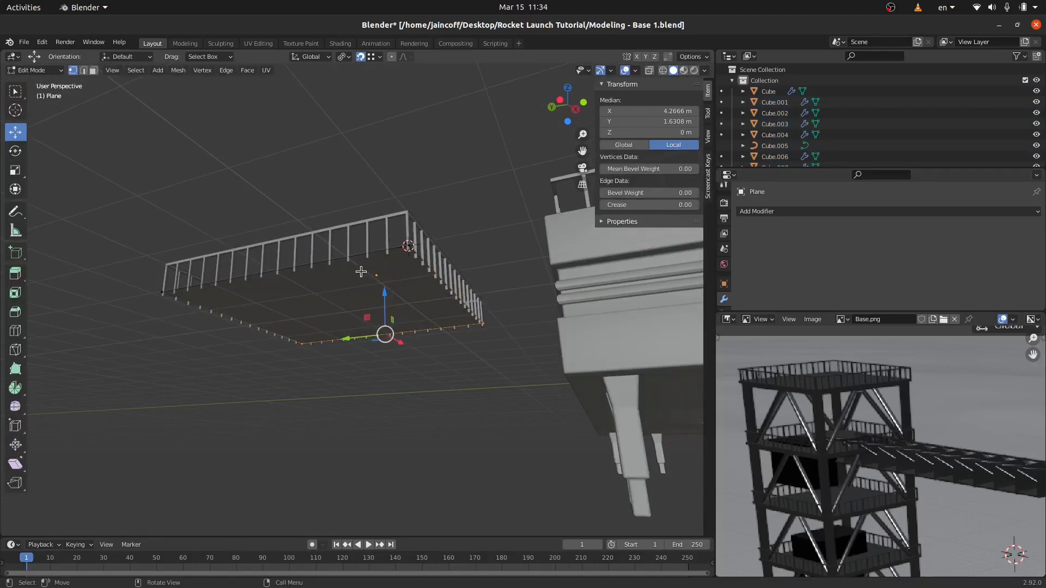
pyautogui.press('a')
pyautogui.scroll(3, 361, 271)
pyautogui.press('e')
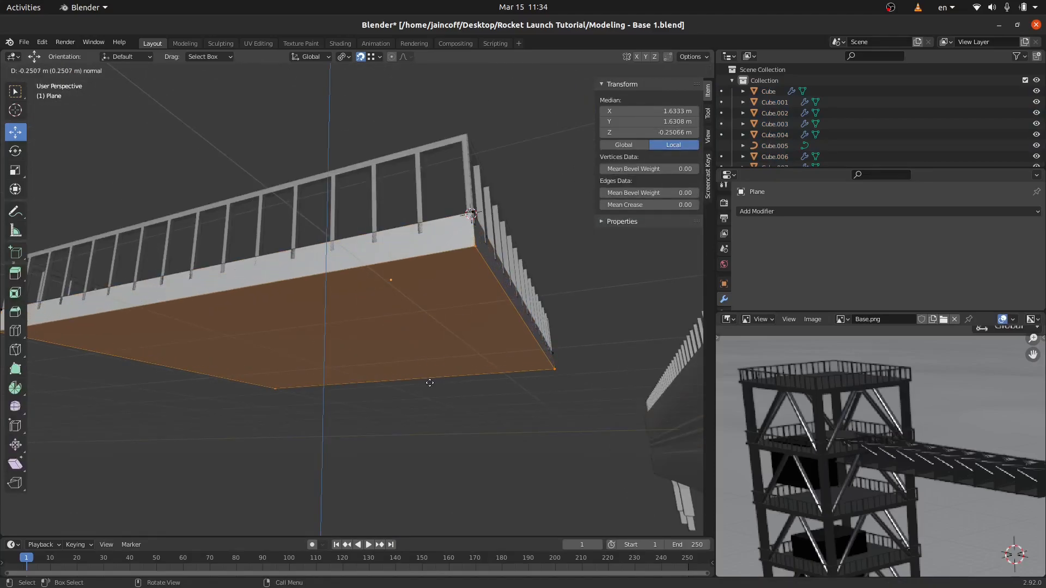
pyautogui.click(431, 386)
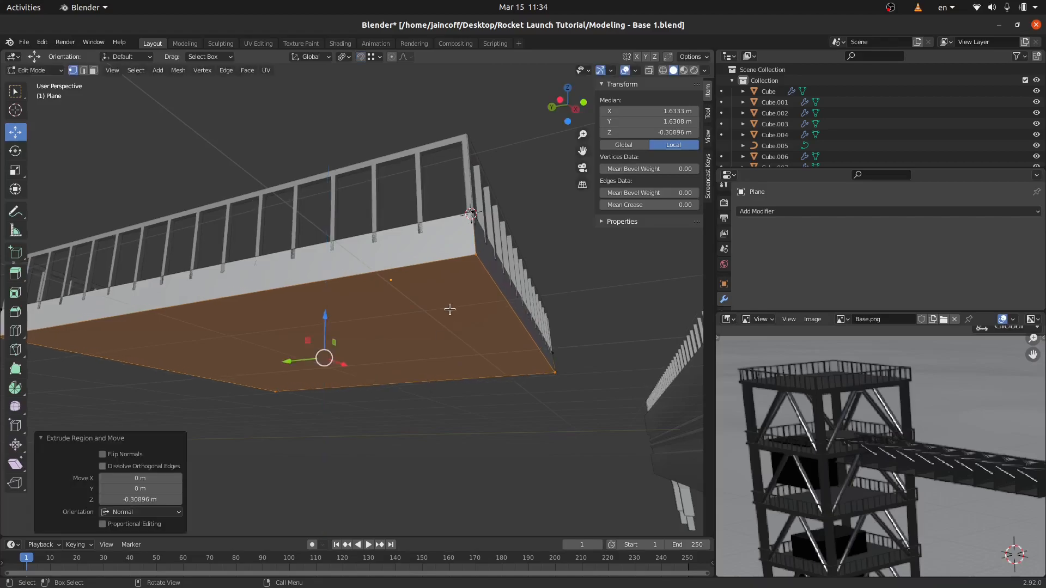
# Add a horizontal loop cut around the slab's sides with factor 0.222 and select the face band above it.
pyautogui.moveTo(431, 386); pyautogui.dragTo(440, 330, button='middle')
pyautogui.hotkey('ctrl', 'r')
pyautogui.click(415, 355)
pyautogui.click(415, 357)
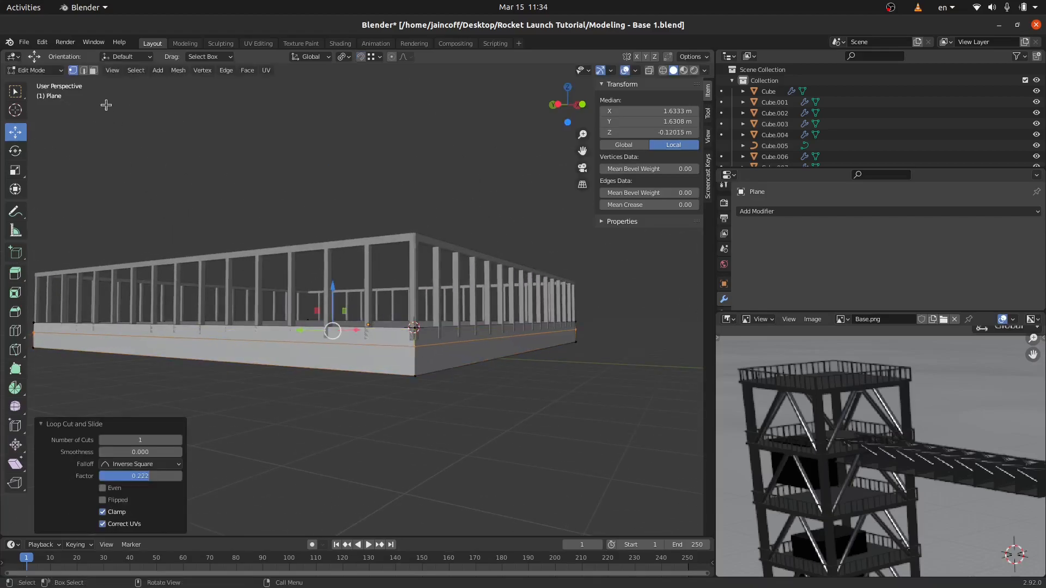
pyautogui.click(94, 71)
pyautogui.keyDown('alt'); pyautogui.click(415, 337); pyautogui.keyUp('alt')
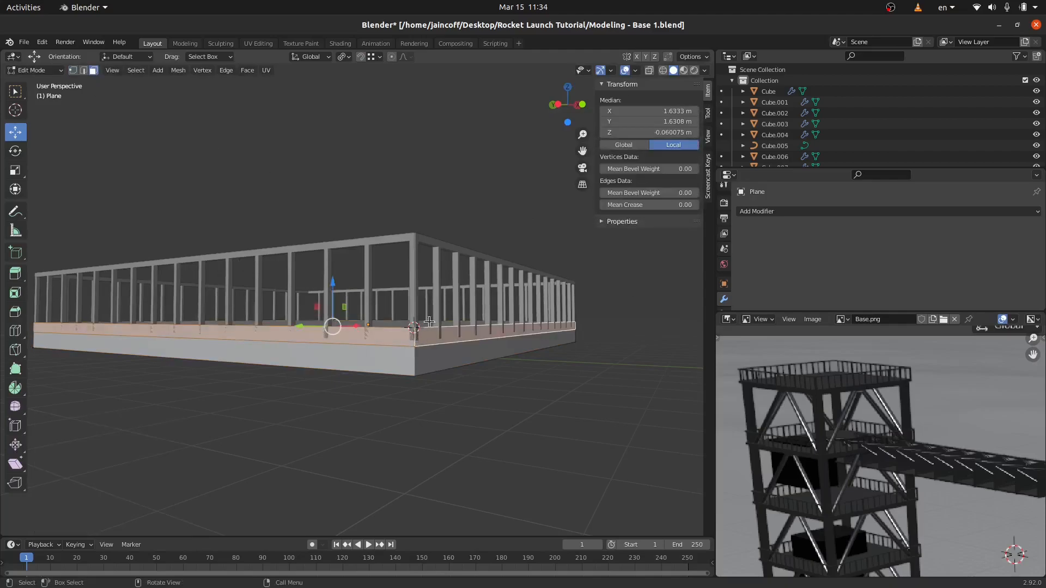
# Enable the Screencast Keys display.
pyautogui.click(707, 175)
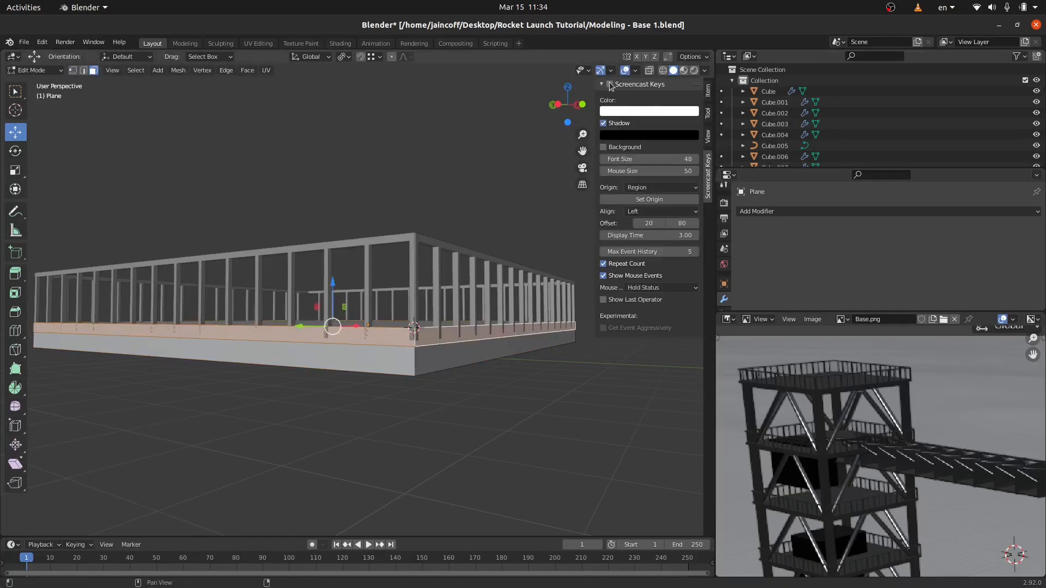
pyautogui.click(608, 86)
pyautogui.moveTo(351, 366); pyautogui.dragTo(362, 378, button='middle')
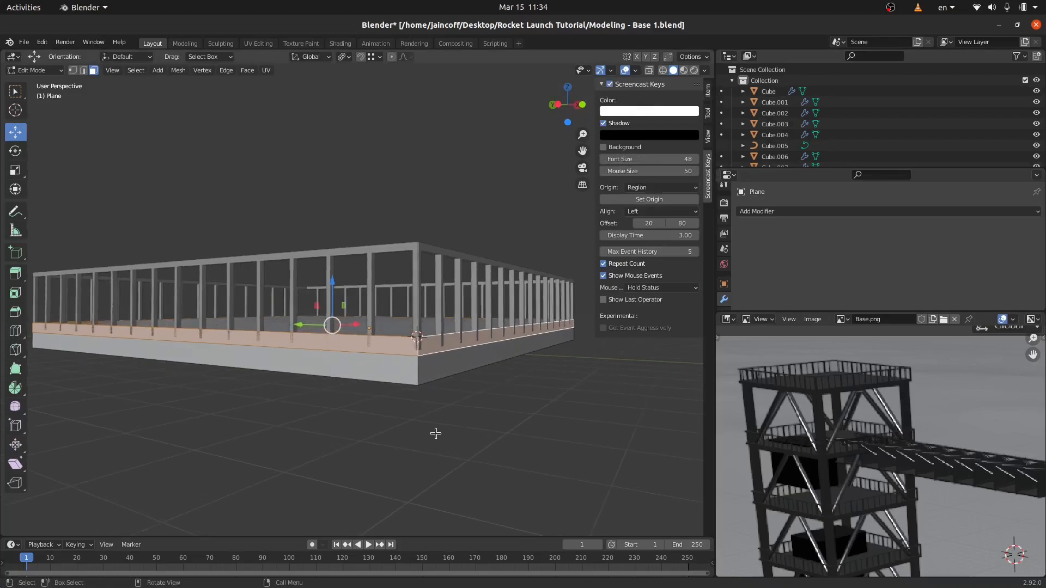
# Extrude the slab's upper face band and scale it outward by about 1.04 in X and Y only.
pyautogui.press('e')
pyautogui.rightClick(436, 436)
pyautogui.press('s')
pyautogui.hotkey('shift', 'z')
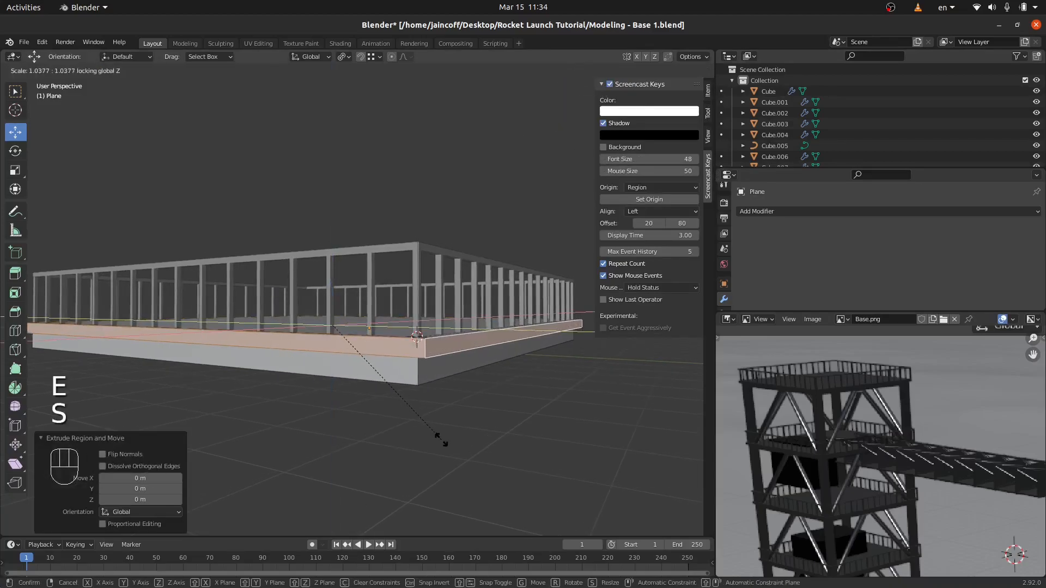
pyautogui.click(439, 440)
pyautogui.press('Tab')
pyautogui.moveTo(436, 436); pyautogui.dragTo(381, 416, button='middle')
# Scale the protruding rim band inward by about 0.984 in X and Y only.
pyautogui.press('Tab')
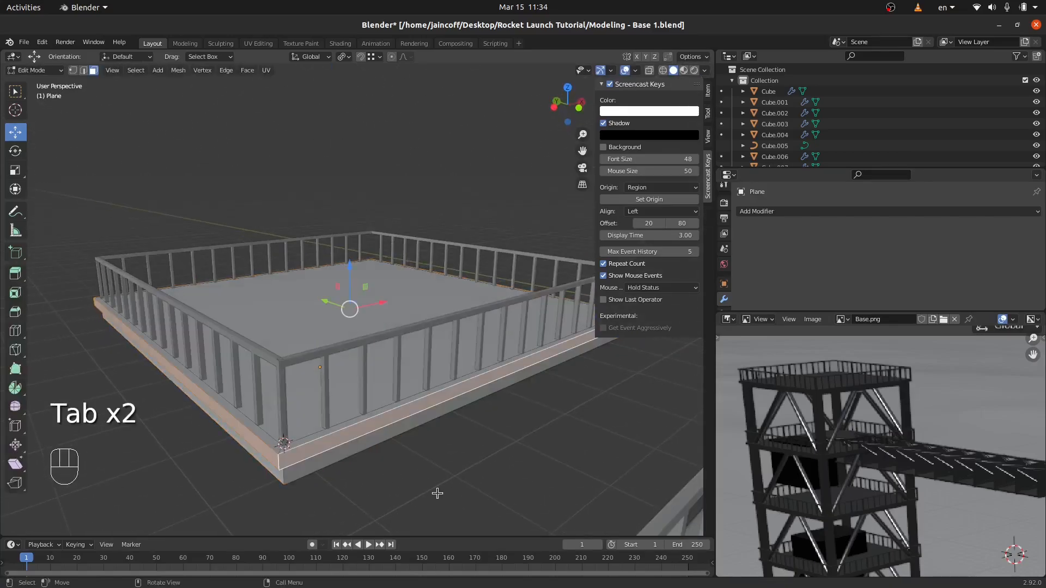
pyautogui.press('s')
pyautogui.hotkey('shift', 'z')
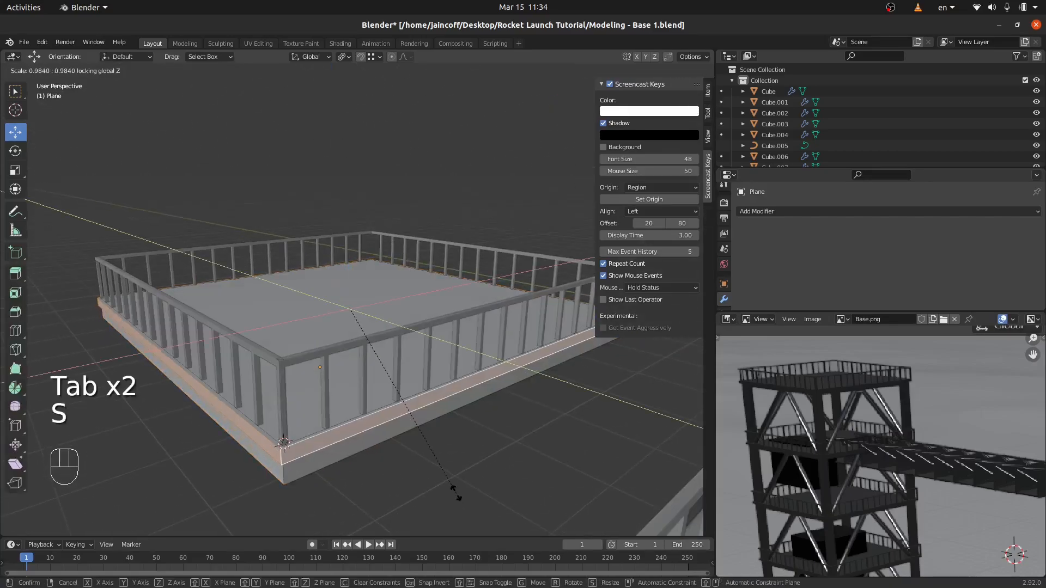
pyautogui.click(455, 493)
pyautogui.press('Tab')
# Clear the object selection and hide the viewport sidebar.
pyautogui.moveTo(292, 384); pyautogui.dragTo(371, 329, button='middle')
pyautogui.press('a')
pyautogui.press('a')
pyautogui.press('n')
pyautogui.scroll(-3, 325, 333)
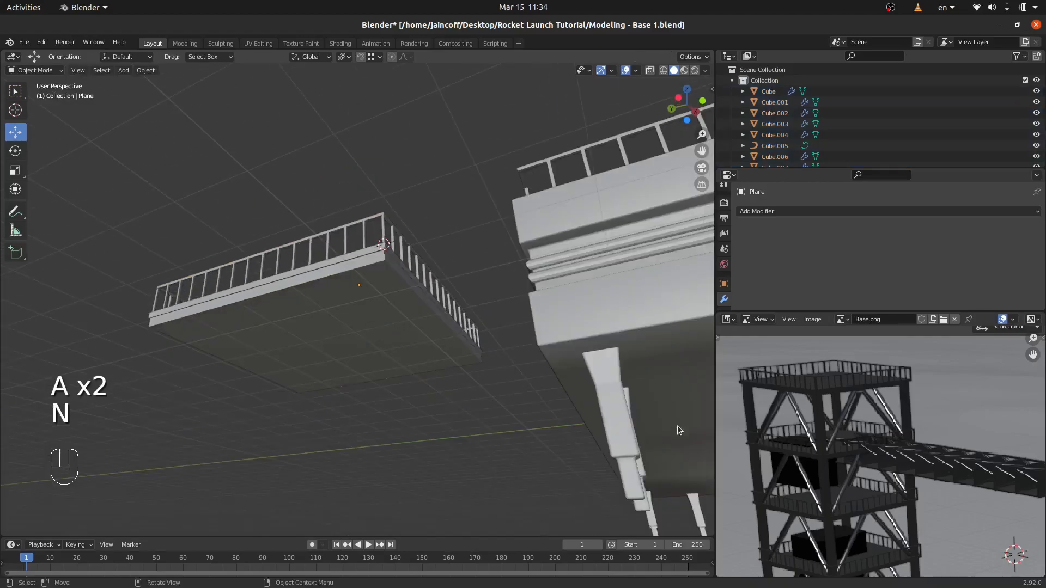
# Add a loop cut with 2 cuts across the slab's underside, perpendicular to Y.
pyautogui.press('Tab')
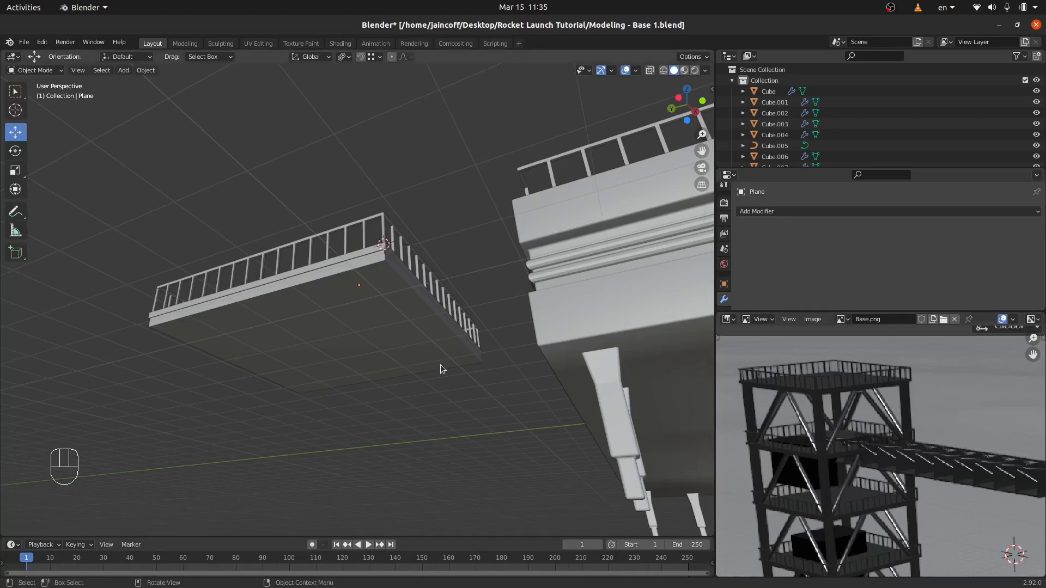
pyautogui.moveTo(336, 300); pyautogui.dragTo(364, 289, button='middle')
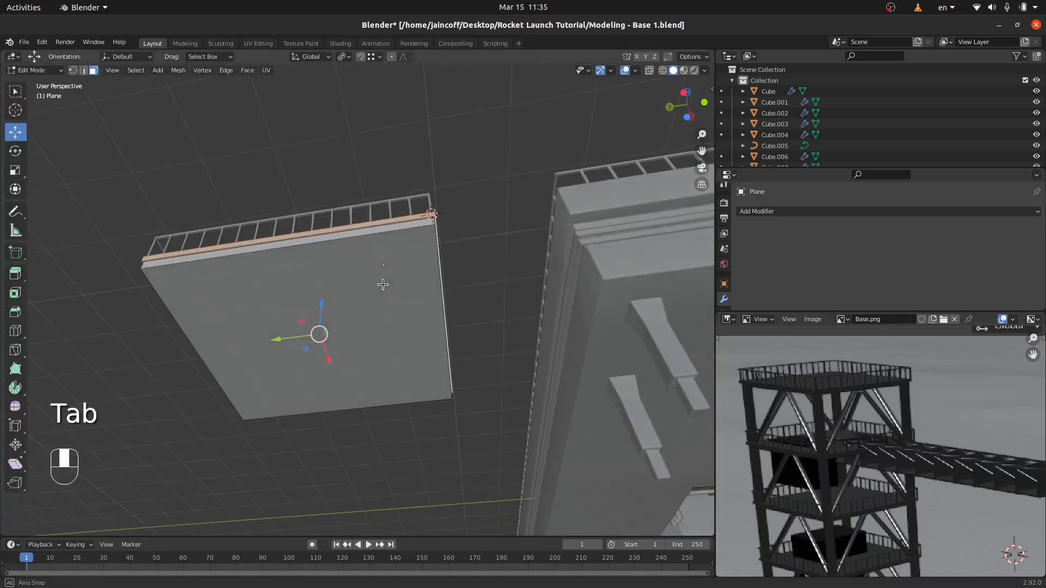
pyautogui.hotkey('ctrl', 'r')
pyautogui.scroll(3, 292, 259)
pyautogui.scroll(-3, 292, 259)
pyautogui.click(292, 259)
pyautogui.rightClick(292, 264)
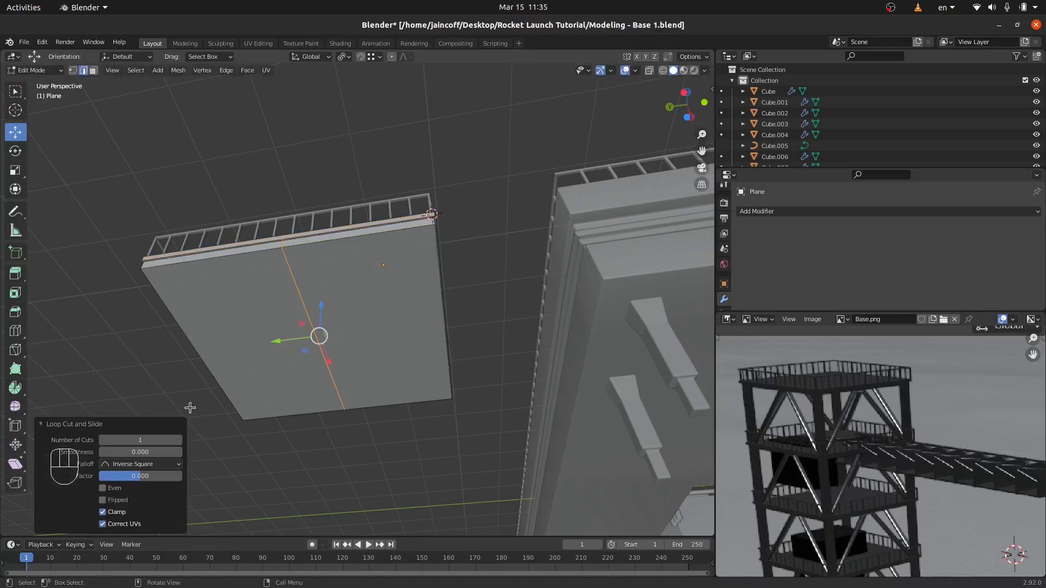
pyautogui.click(173, 440)
pyautogui.press('s')
pyautogui.press('y')
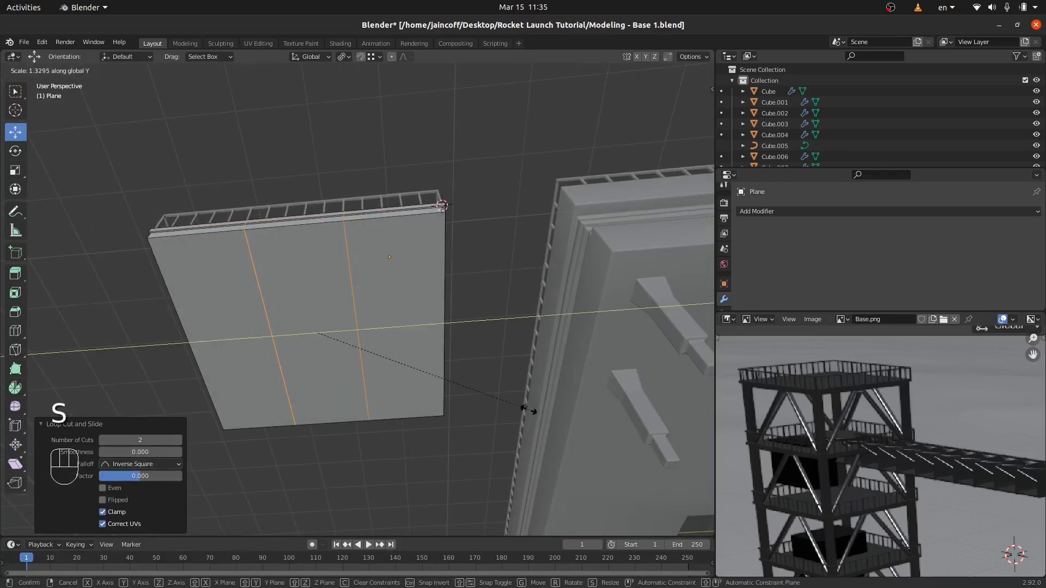
pyautogui.press('Escape')
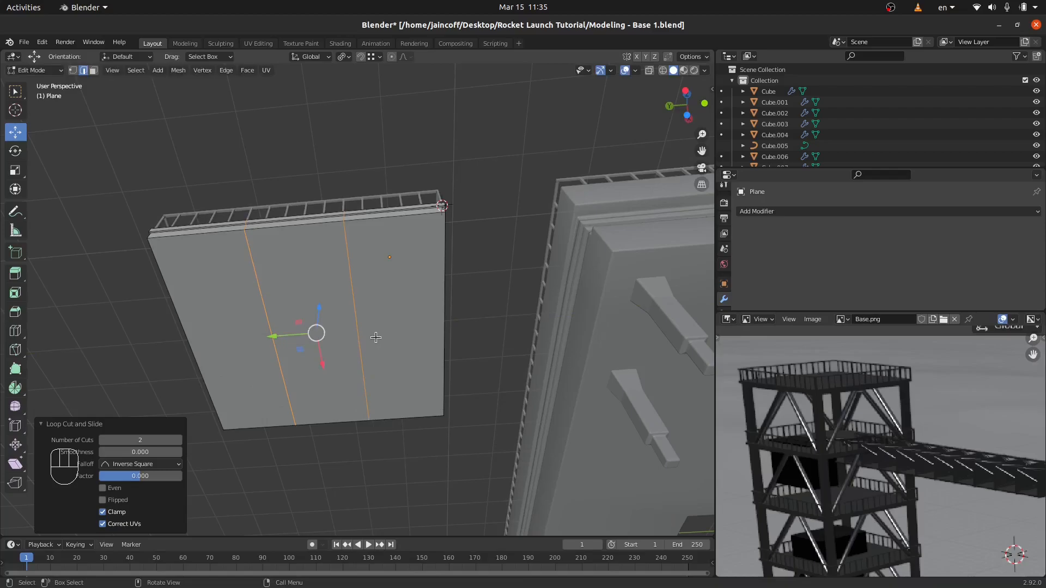
# Set the pivot point to Median Point and scale the two underside cuts apart along Y, close to the slab's edges.
pyautogui.click(342, 56)
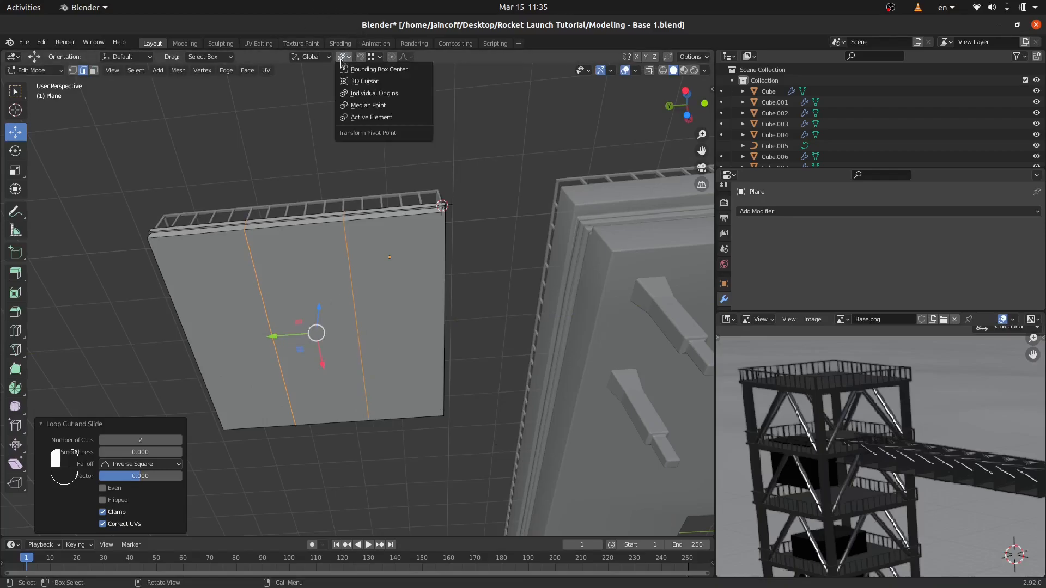
pyautogui.click(372, 109)
pyautogui.press('s')
pyautogui.press('y')
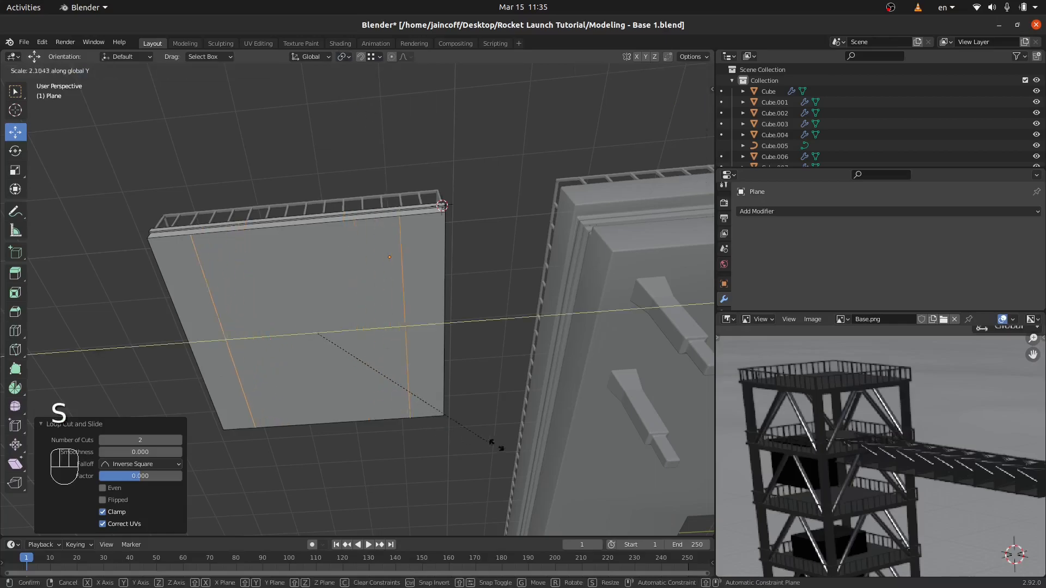
pyautogui.click(539, 460)
# Add a loop cut with 2 cuts across the underside, perpendicular to X, and scale them apart along X towards the edges.
pyautogui.moveTo(227, 303); pyautogui.dragTo(338, 213, button='middle')
pyautogui.hotkey('ctrl', 'r')
pyautogui.click(337, 198)
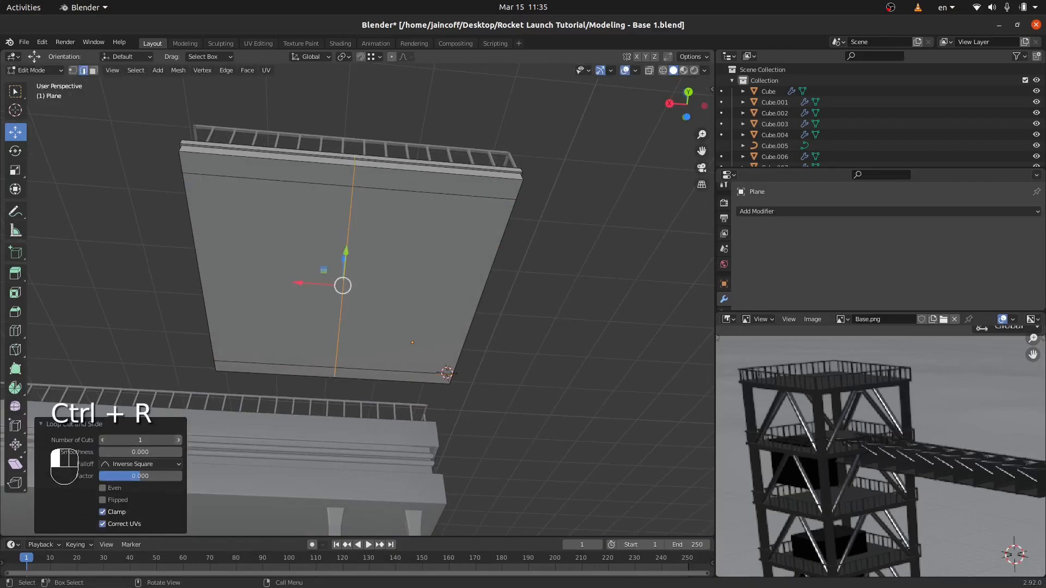
pyautogui.click(178, 440)
pyautogui.press('s')
pyautogui.press('x')
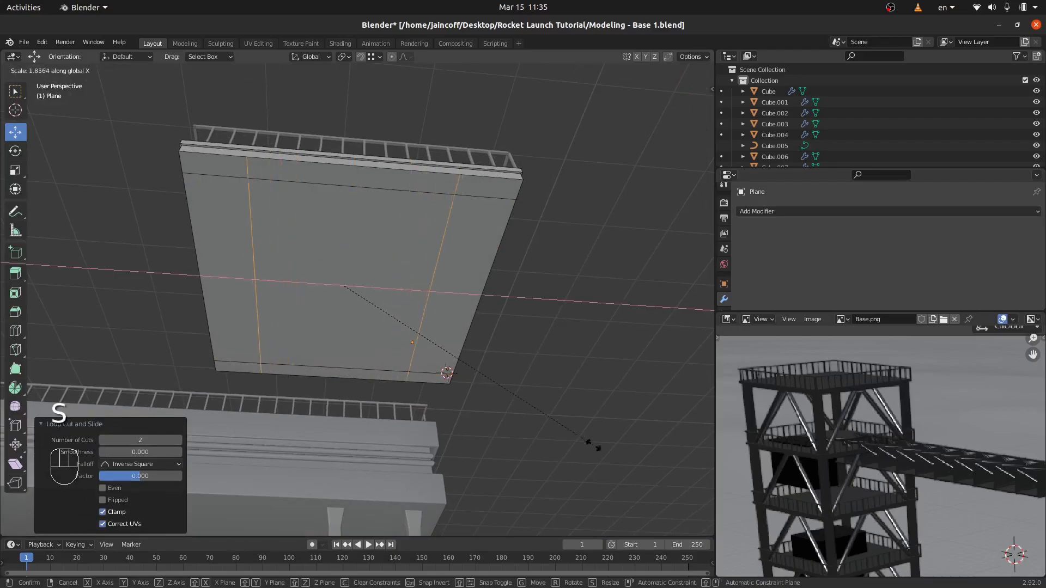
pyautogui.click(708, 488)
# Extrude the four square corner faces of the slab's underside downward into legs and return to Object Mode.
pyautogui.click(93, 70)
pyautogui.click(190, 163)
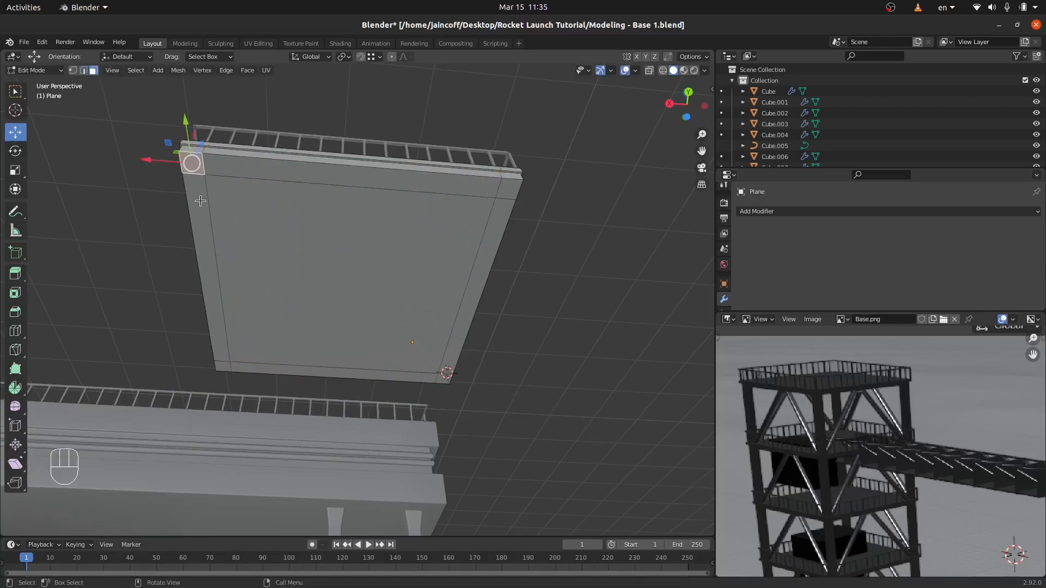
pyautogui.keyDown('shift'); pyautogui.click(221, 369); pyautogui.keyUp('shift')
pyautogui.keyDown('shift'); pyautogui.click(443, 377); pyautogui.keyUp('shift')
pyautogui.keyDown('shift'); pyautogui.click(501, 185); pyautogui.keyUp('shift')
pyautogui.scroll(-4, 426, 256)
pyautogui.moveTo(426, 256); pyautogui.dragTo(433, 286, button='middle')
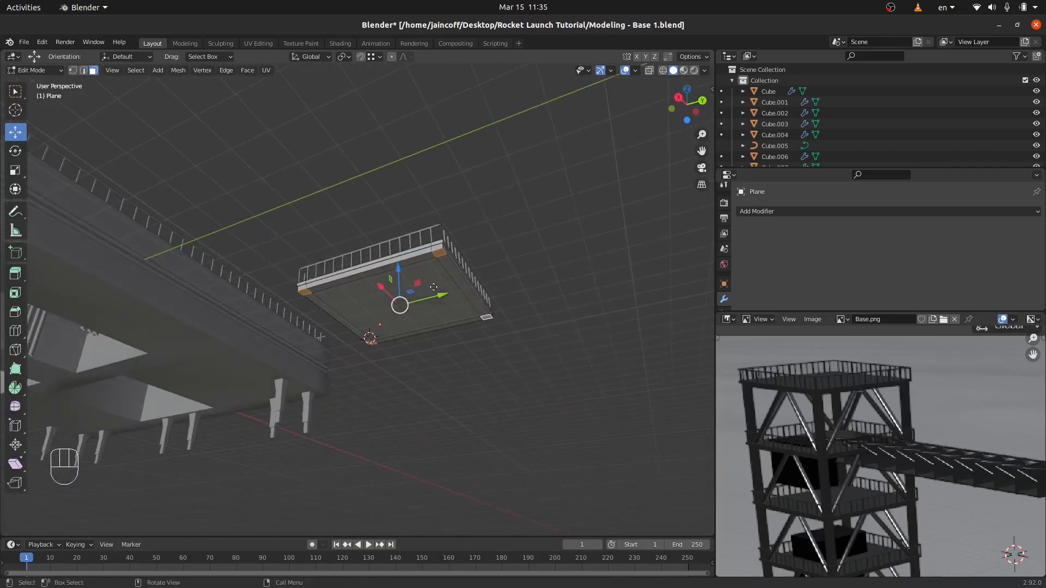
pyautogui.press('e')
pyautogui.click(459, 353)
pyautogui.moveTo(458, 353); pyautogui.dragTo(316, 361, button='middle')
pyautogui.press('Tab')
pyautogui.scroll(4, 837, 421)
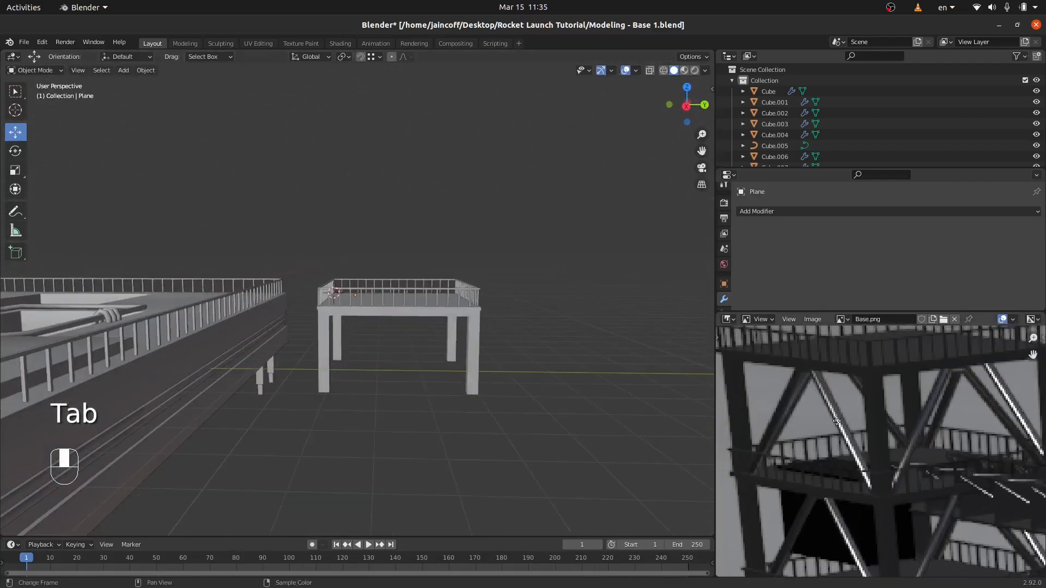
# Snap the 3D cursor to the midpoint between the bottom faces of two neighbouring platform legs.
pyautogui.moveTo(470, 356); pyautogui.dragTo(302, 341, button='middle')
pyautogui.press('Tab')
pyautogui.scroll(4, 383, 389)
pyautogui.click(265, 342)
pyautogui.keyDown('shift'); pyautogui.click(551, 333); pyautogui.keyUp('shift')
pyautogui.moveTo(540, 328); pyautogui.dragTo(471, 370, button='middle')
pyautogui.hotkey('shift', 's')
pyautogui.click(516, 412)
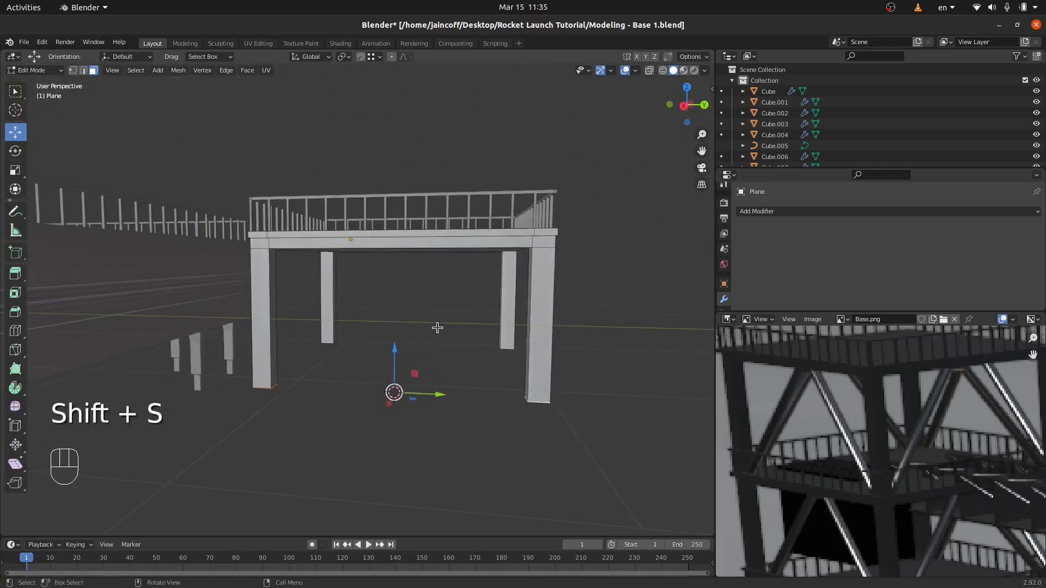
# Add a cylinder mesh object at the 3D cursor and set its vertex count to 12.
pyautogui.press('Tab')
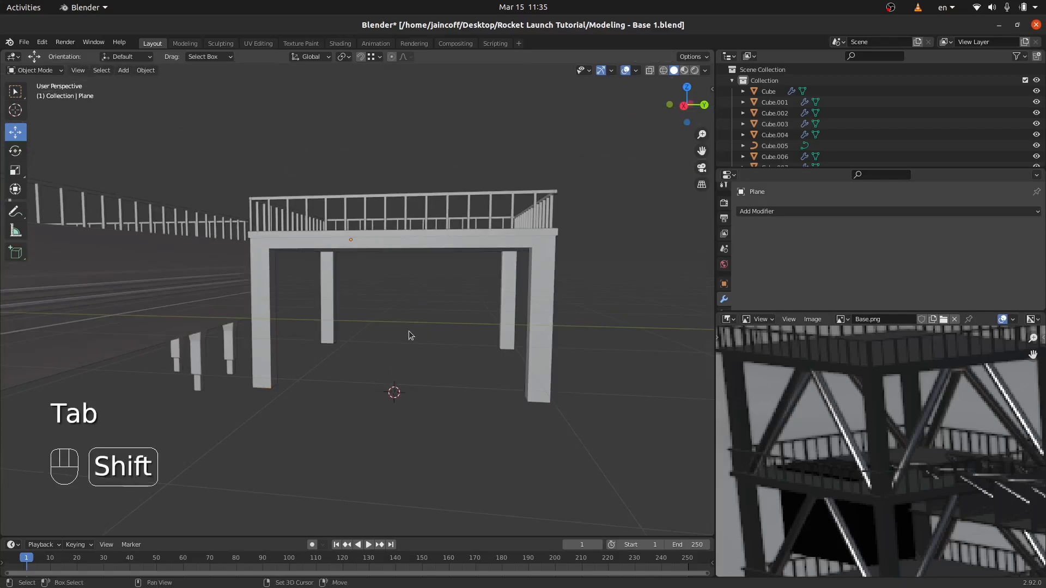
pyautogui.hotkey('shift', 'a')
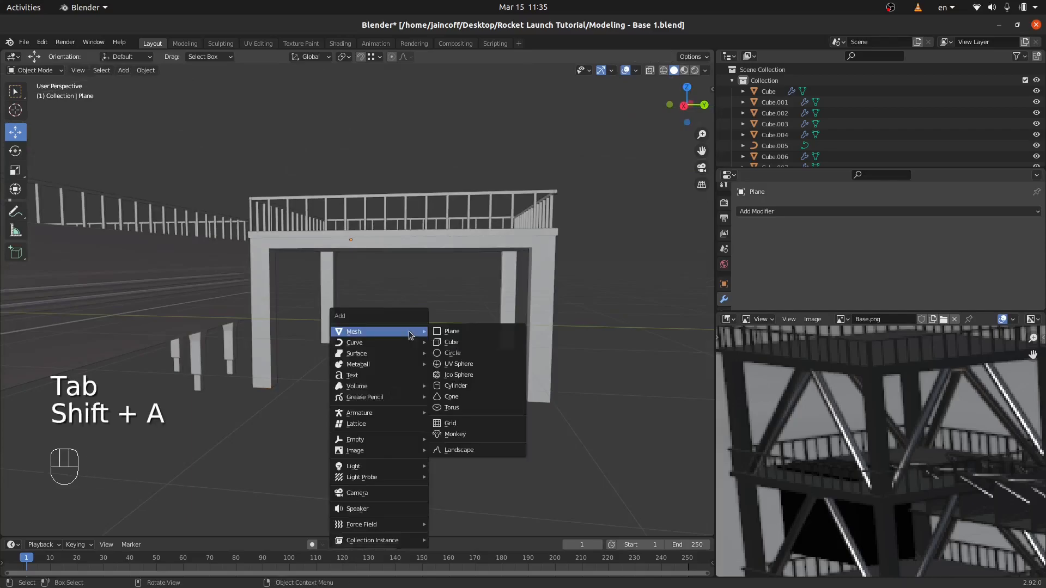
pyautogui.click(470, 385)
pyautogui.doubleClick(143, 396)
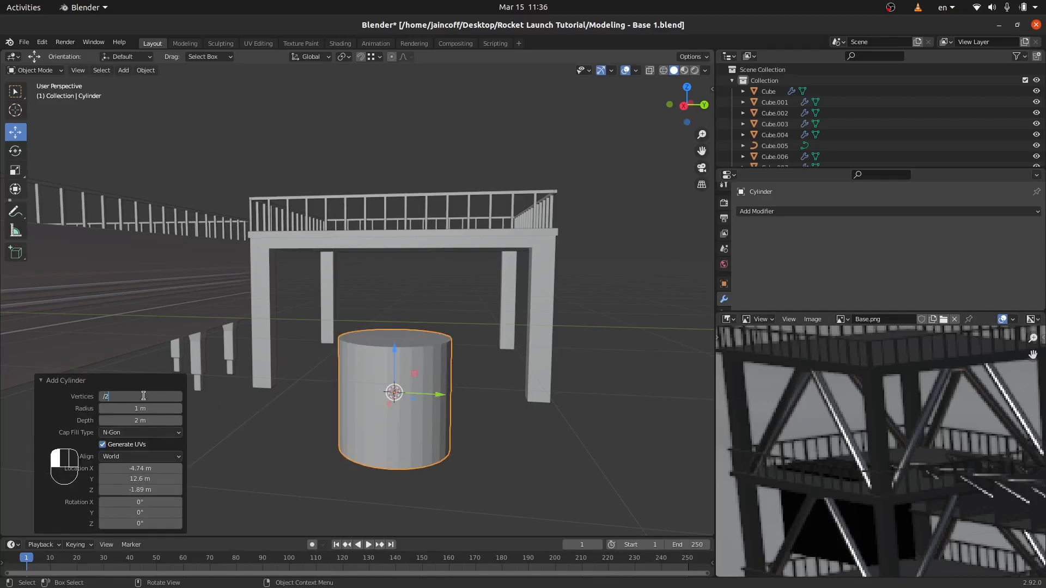
pyautogui.press('BackSpace')
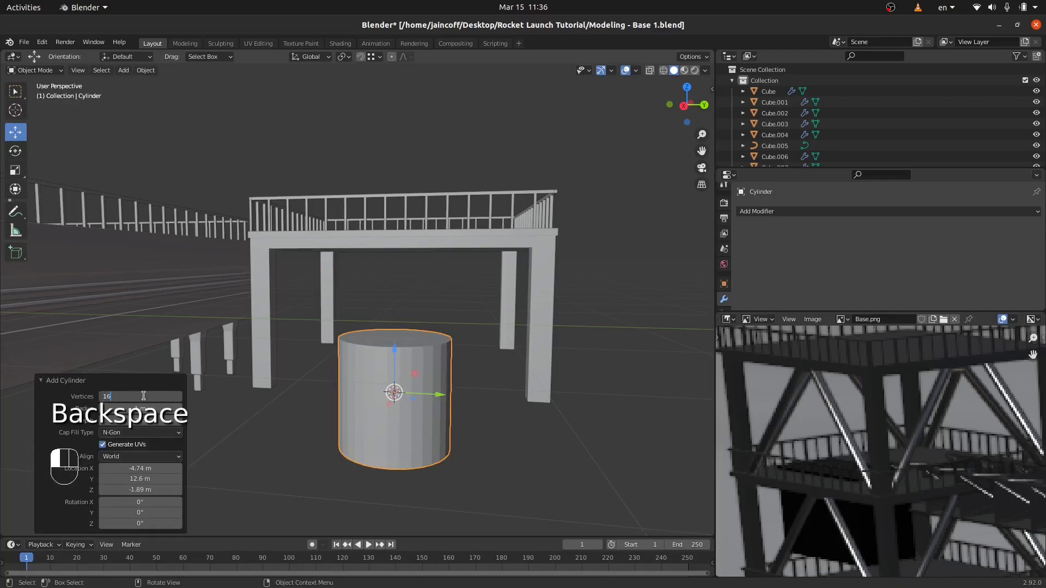
pyautogui.press('Return')
pyautogui.click(142, 396)
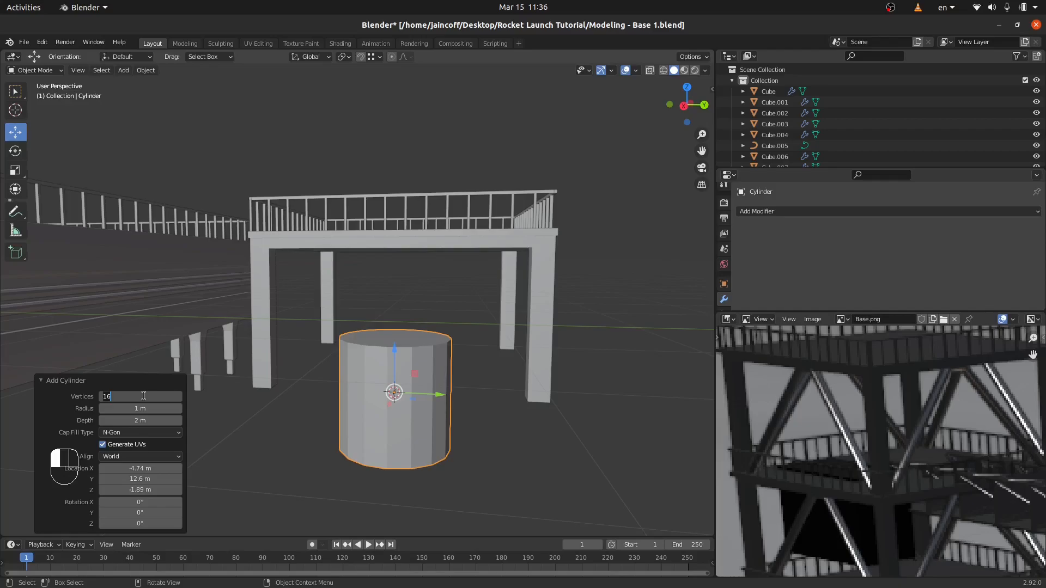
pyautogui.press('BackSpace')
pyautogui.press('BackSpace')
pyautogui.write('12')
pyautogui.press('Return')
# Scale the cylinder to about 0.121 in X and Y only, making a thin rod.
pyautogui.moveTo(426, 338); pyautogui.dragTo(430, 348, button='middle')
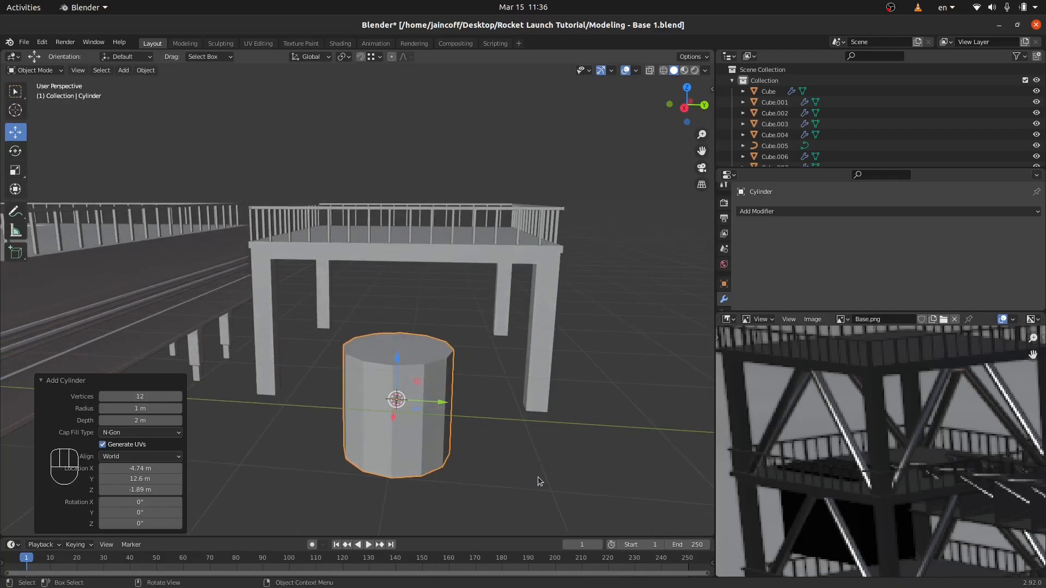
pyautogui.press('s')
pyautogui.hotkey('shift', 'z')
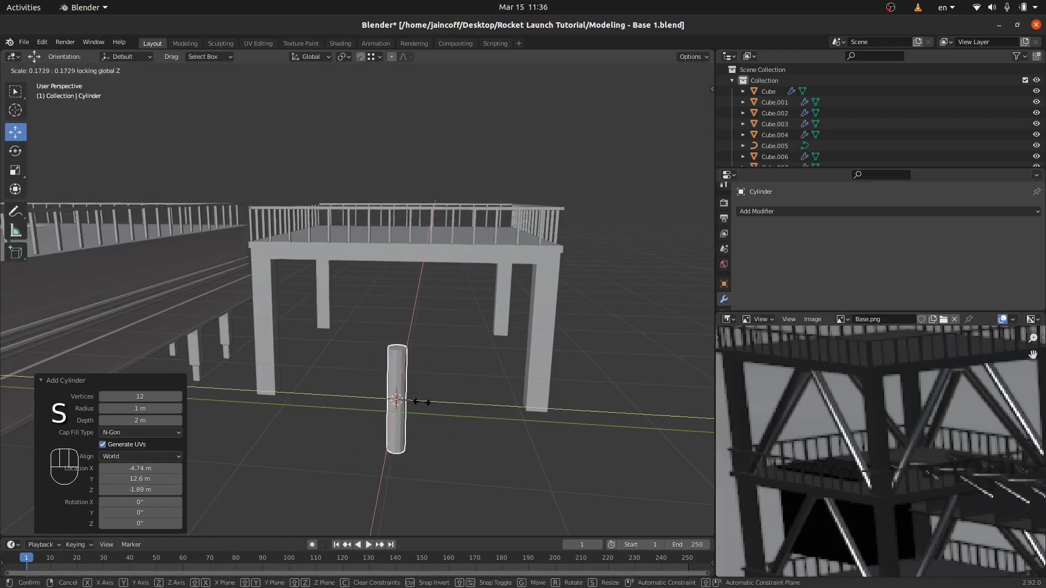
pyautogui.click(406, 411)
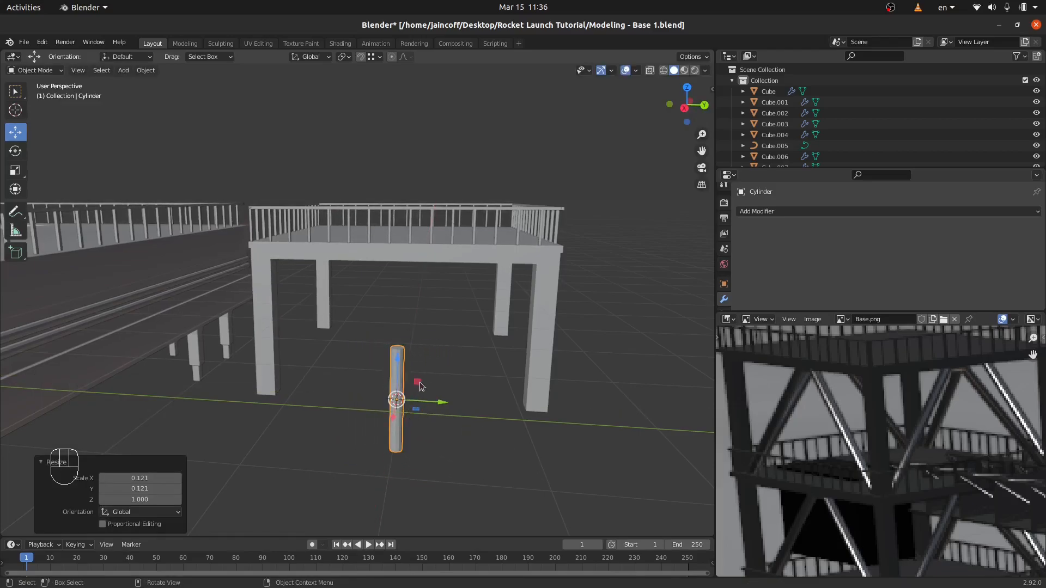
# In the right orthographic view, raise the rod about 1.34 m along Z and rotate it 45 degrees about X.
pyautogui.press('KP_3')
pyautogui.scroll(3, 418, 383)
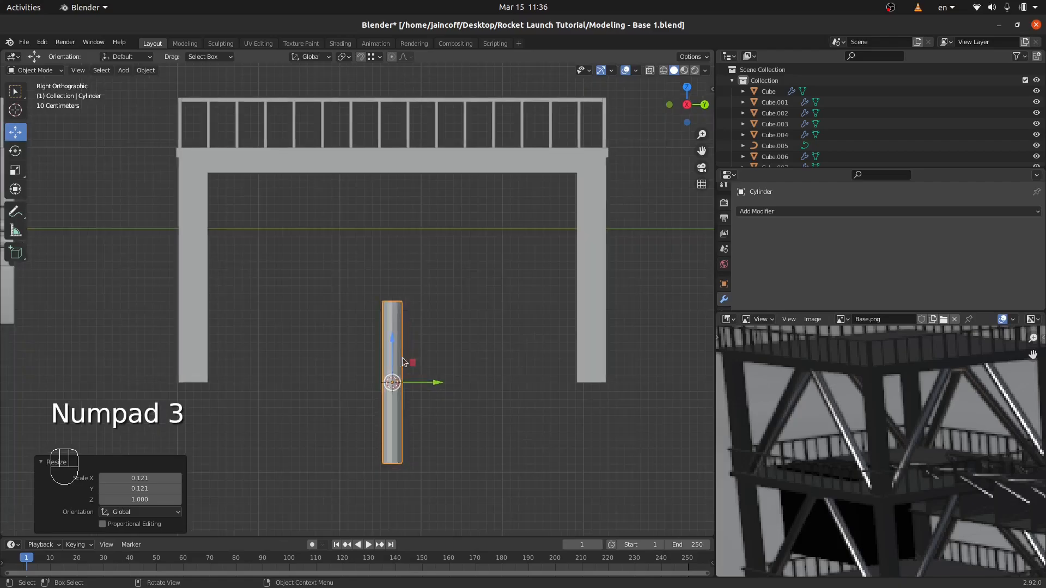
pyautogui.moveTo(393, 347); pyautogui.dragTo(390, 215)
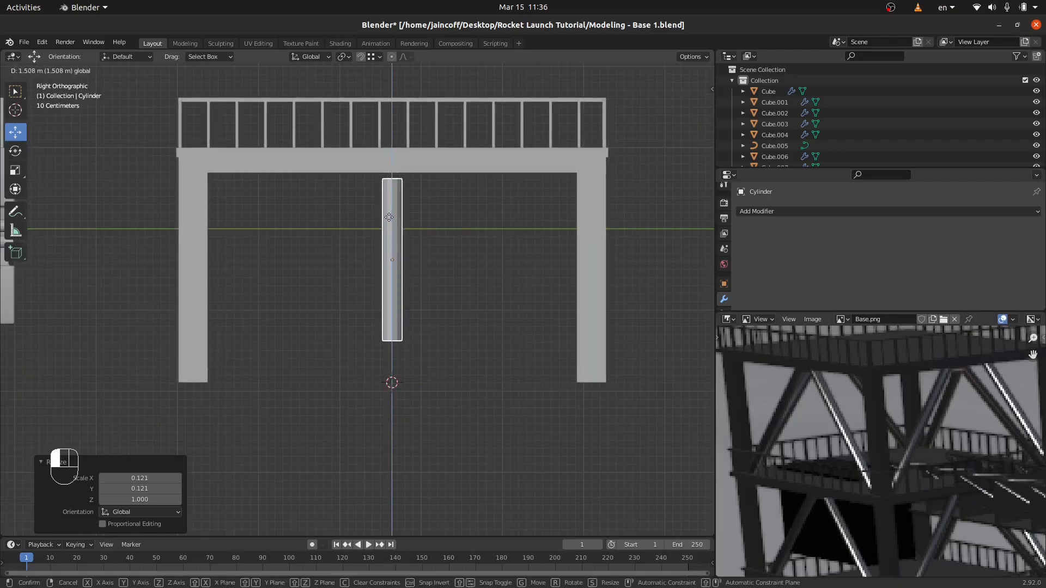
pyautogui.moveTo(389, 217); pyautogui.dragTo(390, 231)
pyautogui.write('r')
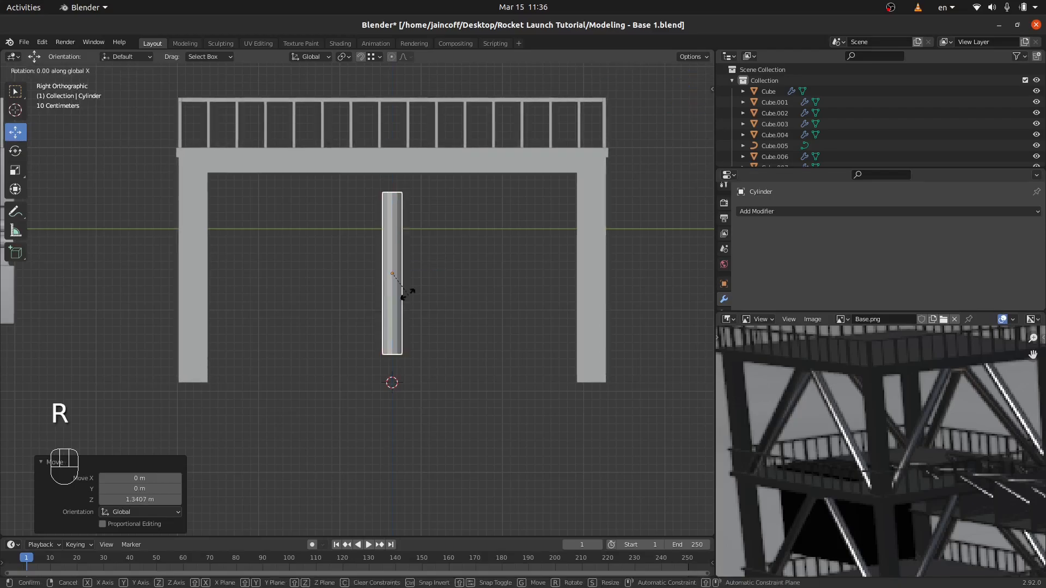
pyautogui.write('45')
pyautogui.click(408, 295)
# Move the tilted rod along Y and Z so its lower end meets the foot of the leg on the positive Y side.
pyautogui.moveTo(435, 279); pyautogui.dragTo(556, 283)
pyautogui.moveTo(520, 234); pyautogui.dragTo(528, 268)
pyautogui.moveTo(555, 307); pyautogui.dragTo(572, 318)
pyautogui.moveTo(529, 272); pyautogui.dragTo(535, 276)
# In wireframe Edit Mode, move the rod's upper end vertices to the middle of the platform's underside to form a long brace.
pyautogui.press('Tab')
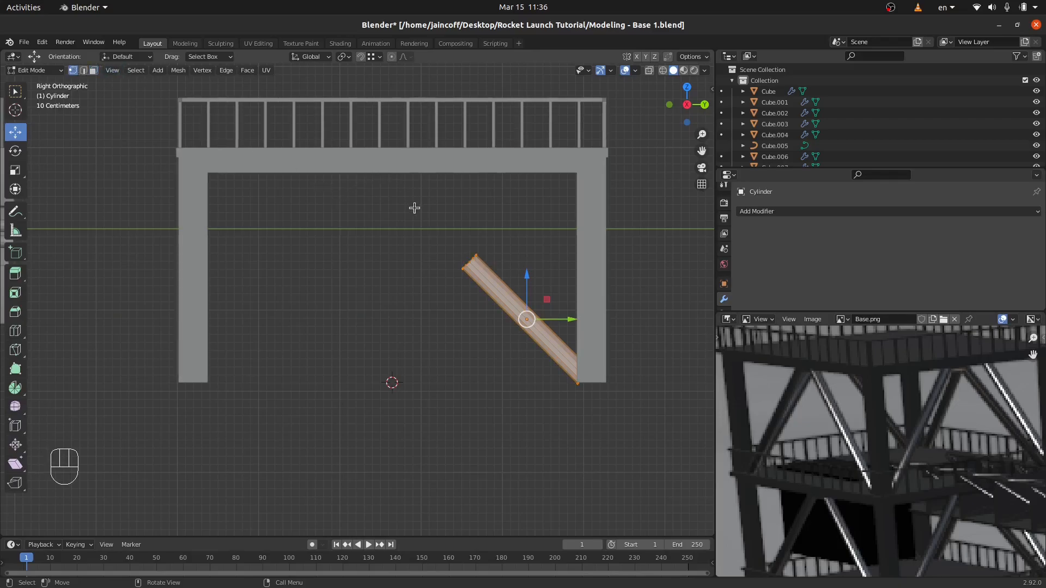
pyautogui.press('z')
pyautogui.click(428, 218)
pyautogui.moveTo(428, 218); pyautogui.dragTo(497, 302)
pyautogui.moveTo(464, 228); pyautogui.dragTo(569, 182)
pyautogui.moveTo(518, 181); pyautogui.dragTo(390, 159)
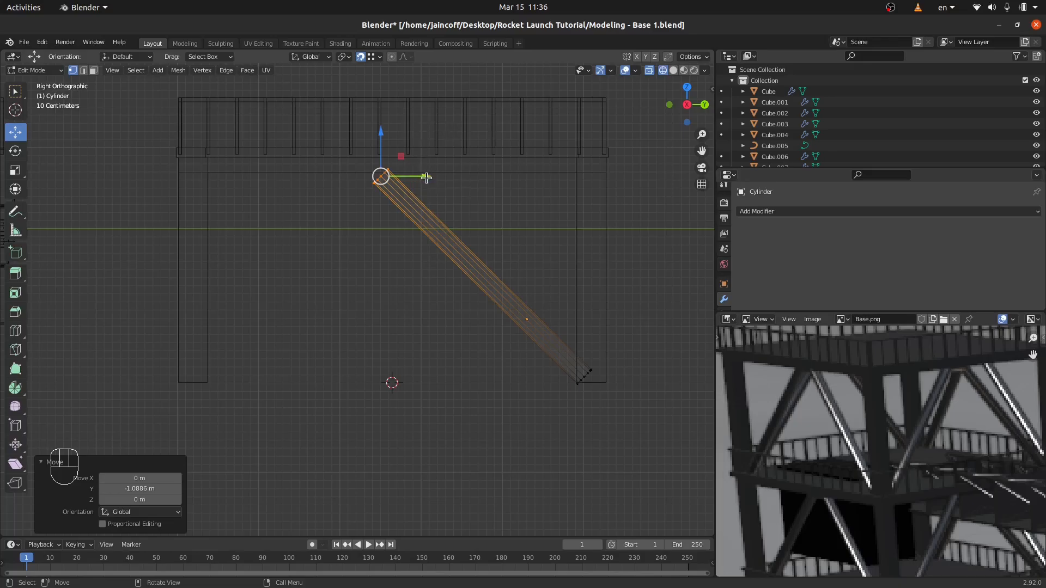
pyautogui.hotkey('shift', 'Tab')
pyautogui.moveTo(426, 178); pyautogui.dragTo(436, 182)
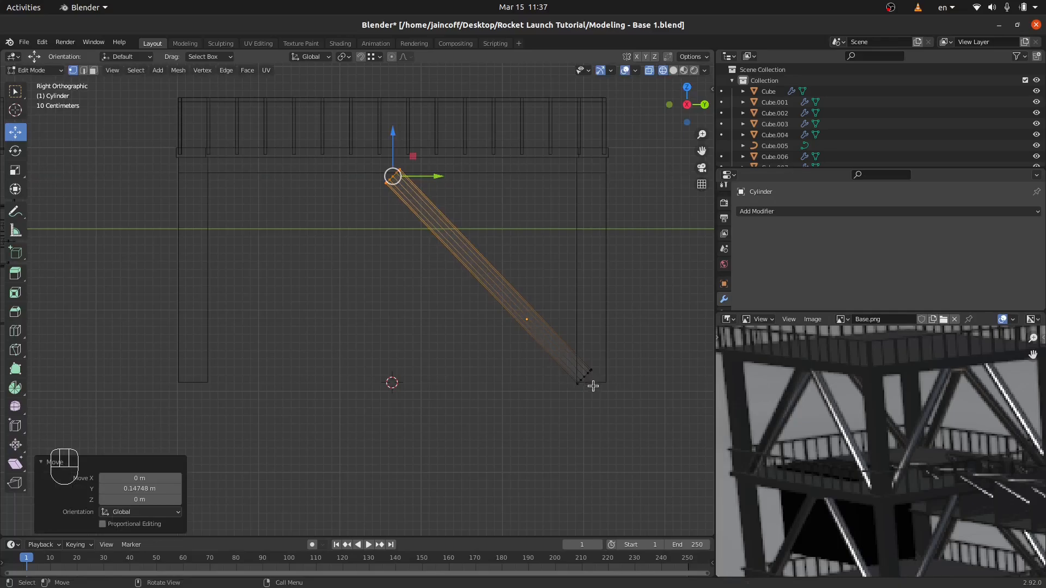
# Duplicate the whole brace in place and mirror the copy by scaling it -1 along Y.
pyautogui.press('l')
pyautogui.hotkey('shift', 'd')
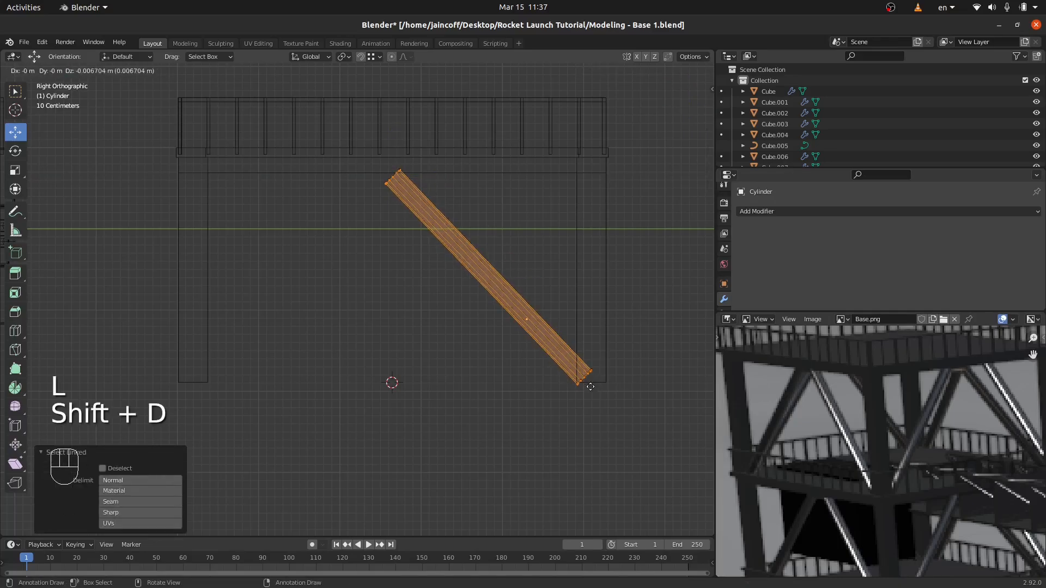
pyautogui.rightClick(589, 377)
pyautogui.write('sy')
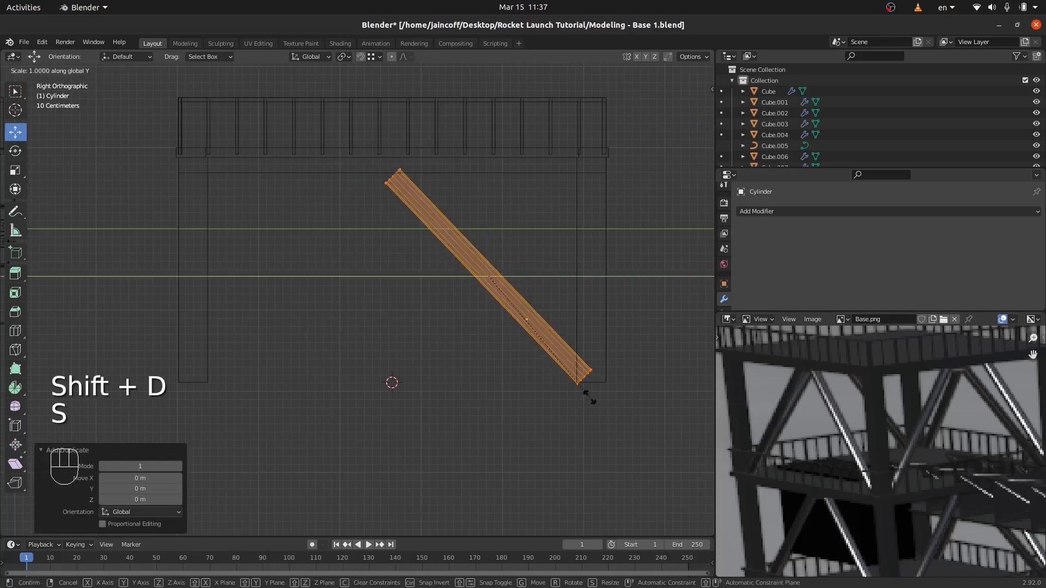
pyautogui.write('-1')
pyautogui.click(589, 398)
# Move the mirrored brace along Y so its lower end overlaps the foot of the opposite leg, and turn snapping off.
pyautogui.moveTo(539, 279); pyautogui.dragTo(170, 386)
pyautogui.moveTo(319, 279); pyautogui.dragTo(210, 372)
pyautogui.hotkey('shift', 'Tab')
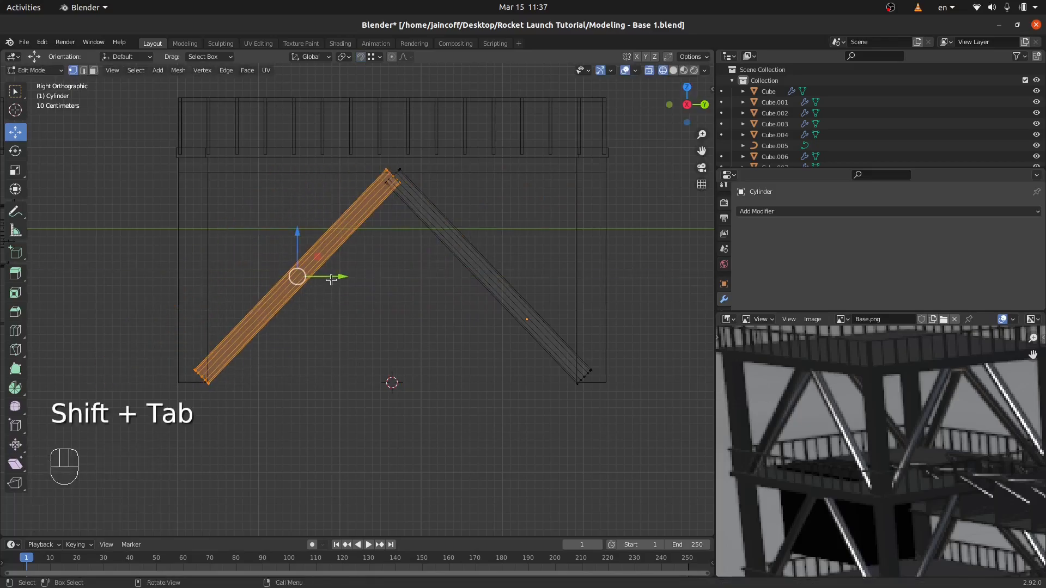
pyautogui.moveTo(334, 276); pyautogui.dragTo(332, 284)
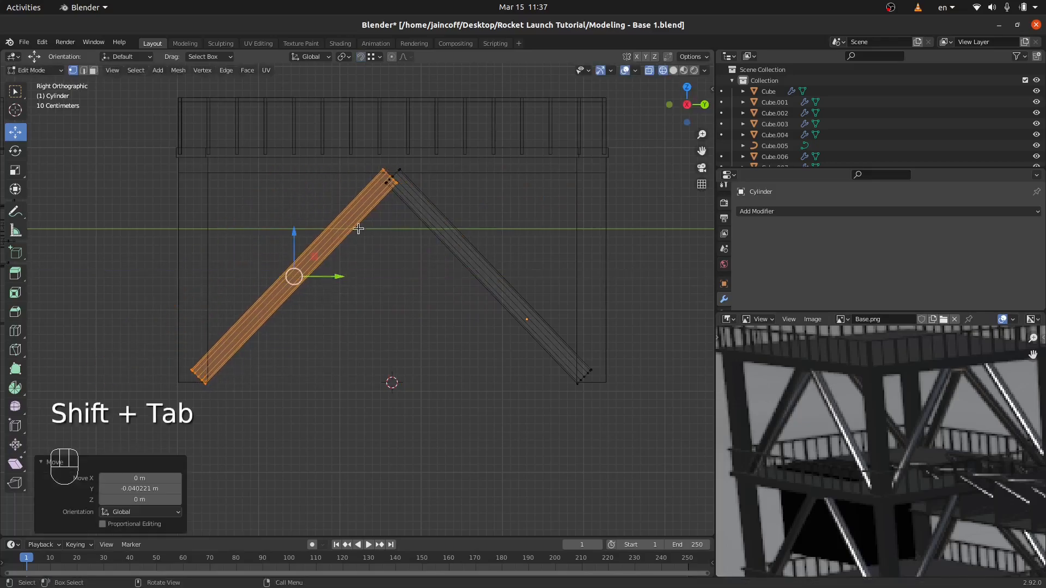
# Move the upper ends of the two braces apart along Y, leaving a gap under the centre of the platform.
pyautogui.scroll(6, 384, 169)
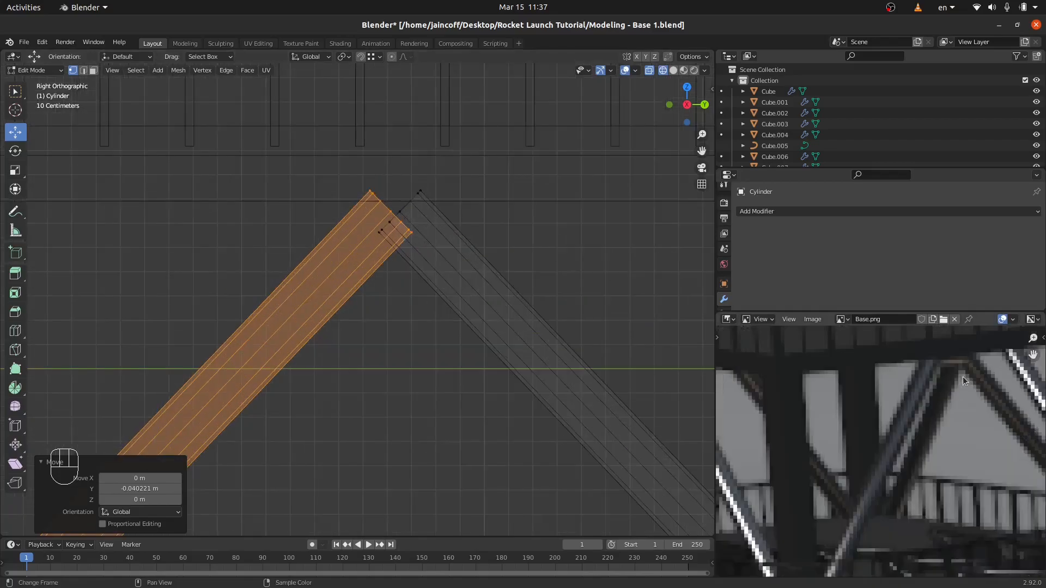
pyautogui.scroll(5, 962, 377)
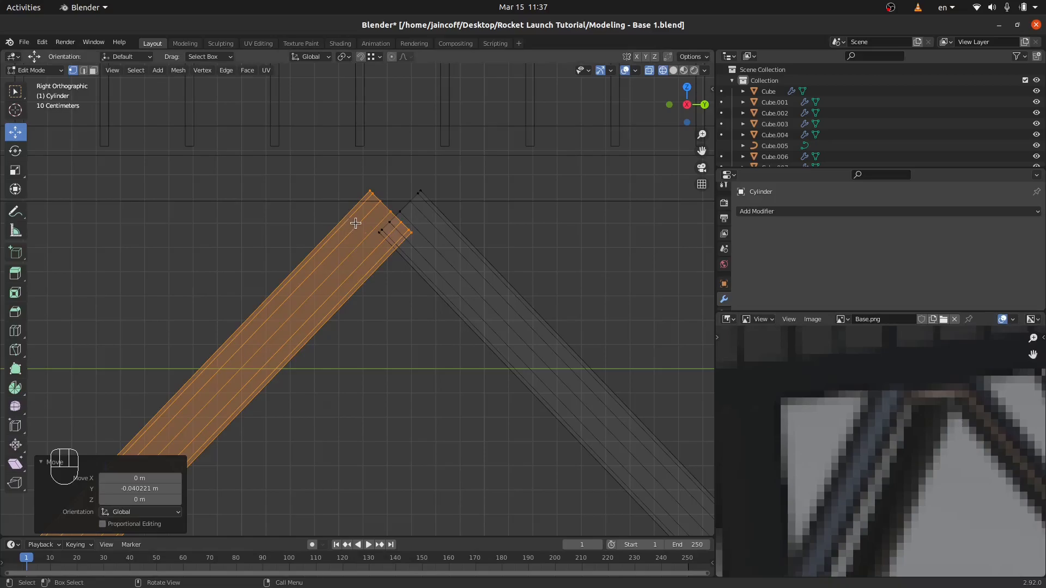
pyautogui.press('a')
pyautogui.press('a')
pyautogui.press('c')
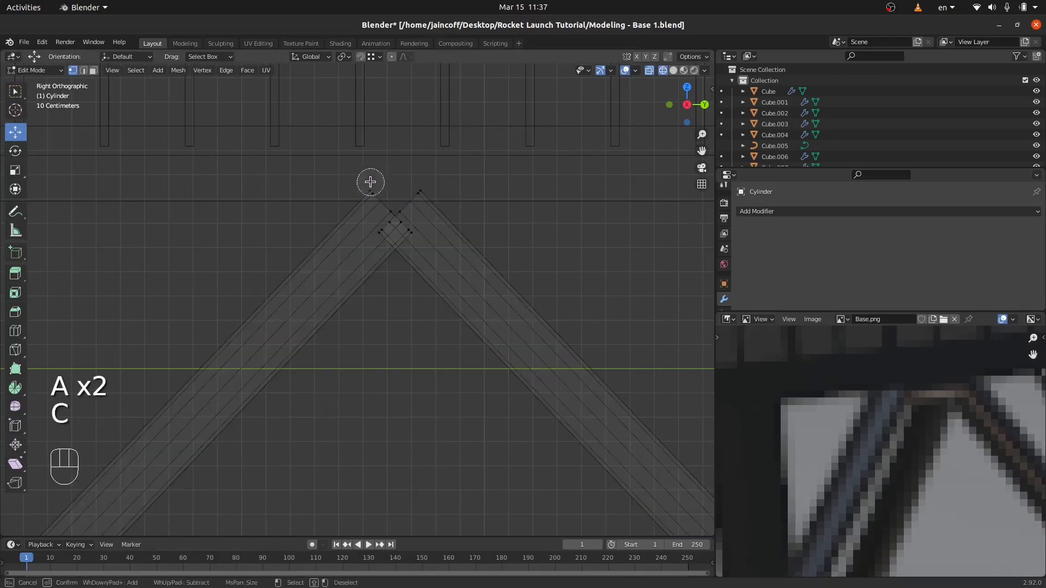
pyautogui.press('l')
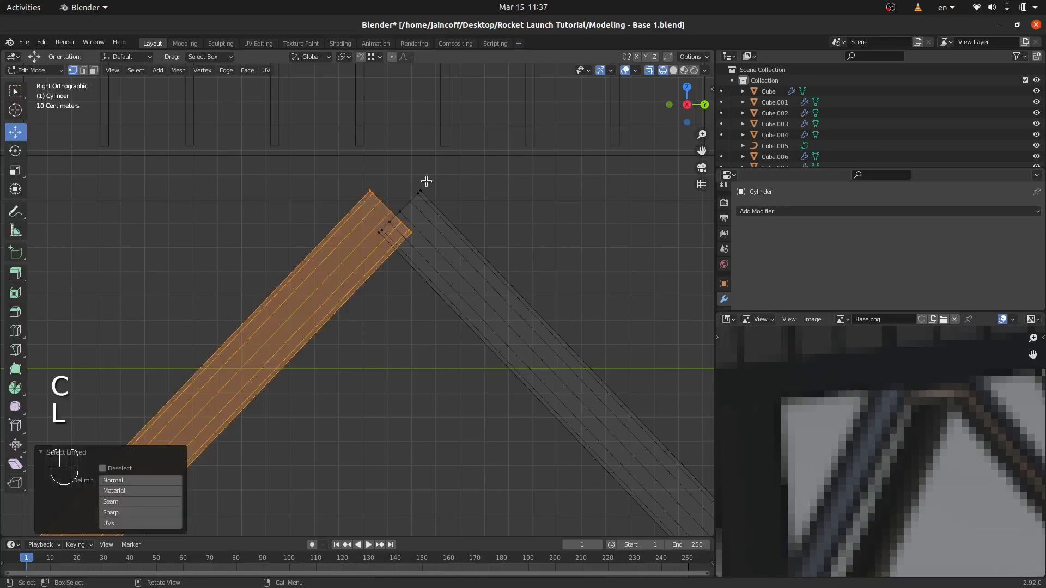
pyautogui.scroll(-3, 436, 180)
pyautogui.press('c')
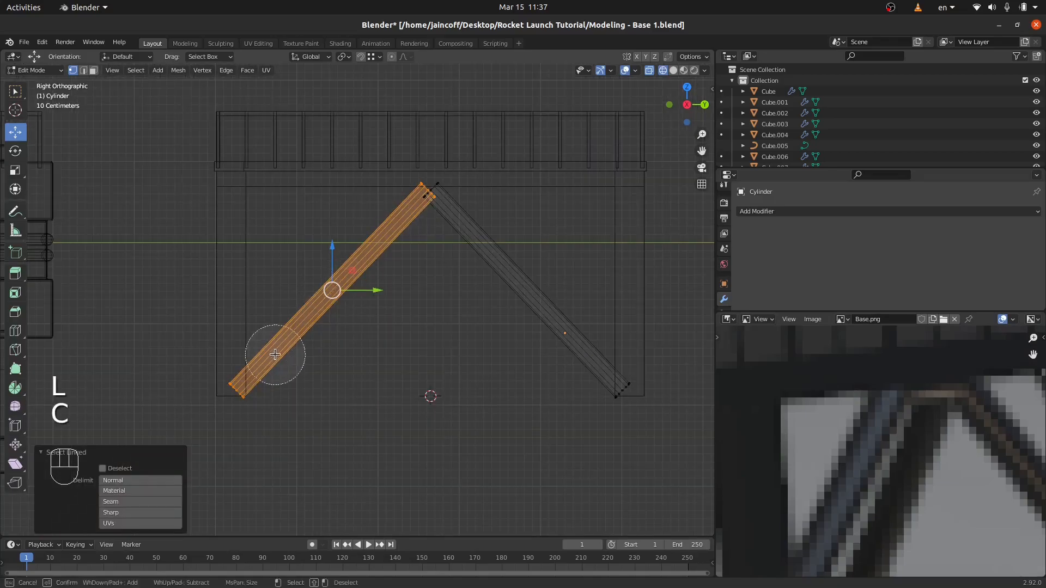
pyautogui.moveTo(268, 362)
pyautogui.keyDown('shift'); pyautogui.mouseDown()
pyautogui.moveTo(221, 378)
pyautogui.moveTo(248, 418)
pyautogui.mouseUp(); pyautogui.keyUp('shift')
pyautogui.rightClick(276, 422)
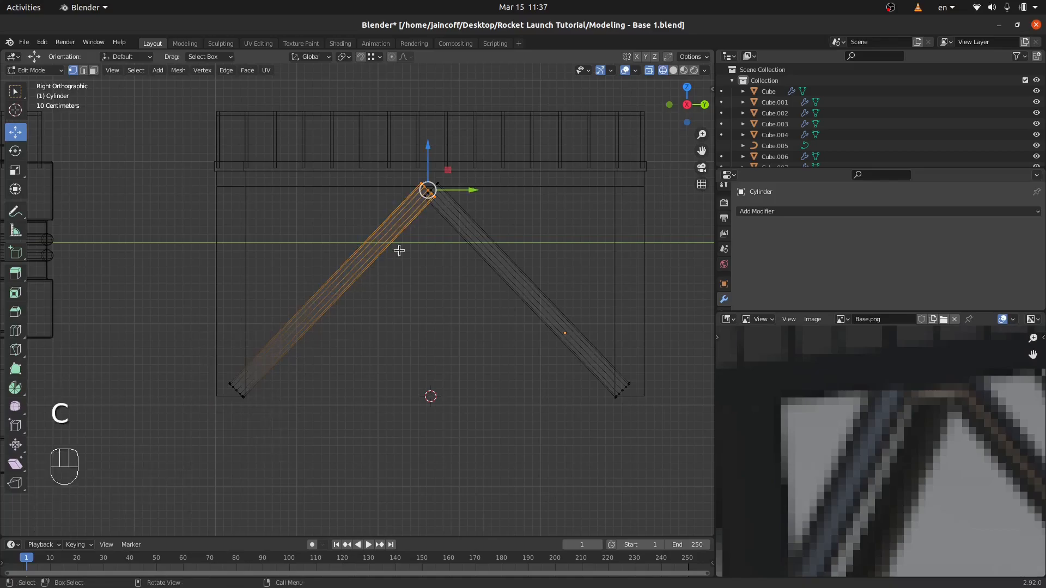
pyautogui.scroll(3, 442, 192)
pyautogui.moveTo(464, 190); pyautogui.dragTo(435, 198)
pyautogui.moveTo(460, 236); pyautogui.dragTo(409, 168)
pyautogui.moveTo(461, 190); pyautogui.dragTo(500, 194)
# Select the upper ends of both braces and join them with Bridge Edge Loops.
pyautogui.moveTo(333, 139); pyautogui.dragTo(499, 226)
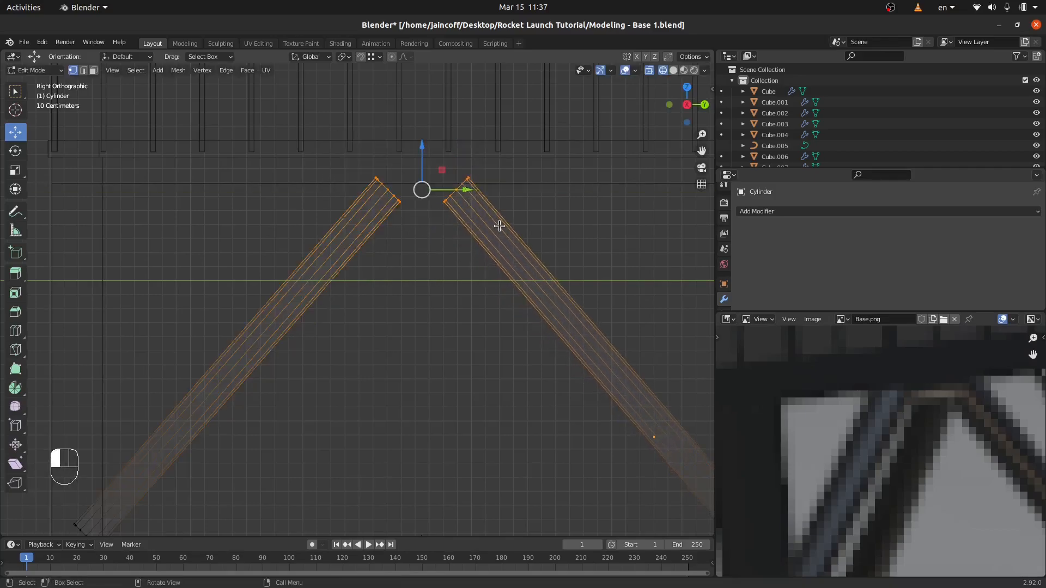
pyautogui.moveTo(538, 220); pyautogui.dragTo(532, 238, button='middle')
pyautogui.hotkey('ctrl', 'e')
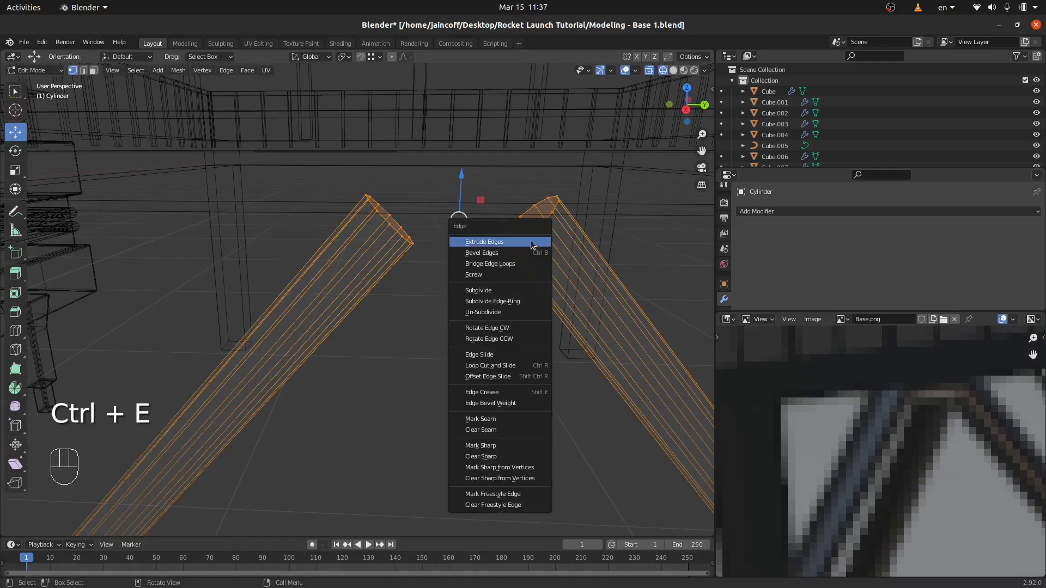
pyautogui.click(498, 263)
pyautogui.press('z')
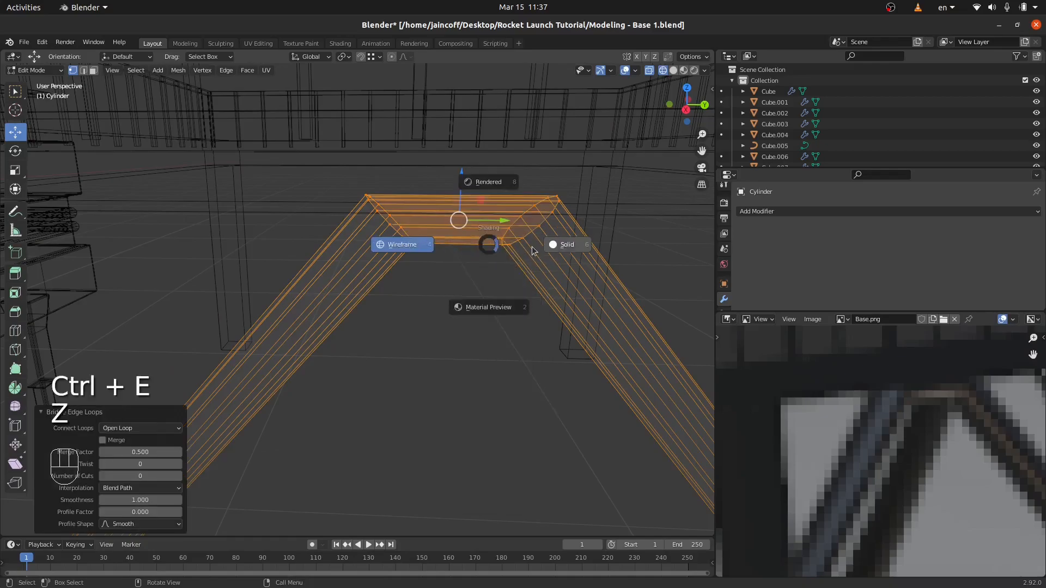
# Return the viewport to solid shading and leave mesh editing with the two braces bridged.
pyautogui.click(409, 244)
pyautogui.scroll(-9, 409, 243)
pyautogui.press('Tab')
pyautogui.moveTo(451, 294); pyautogui.dragTo(441, 261, button='middle')
pyautogui.press('Tab')
pyautogui.scroll(6, 418, 202)
pyautogui.moveTo(352, 204); pyautogui.dragTo(363, 218, button='middle')
pyautogui.press('Tab')
pyautogui.scroll(-7, 366, 229)
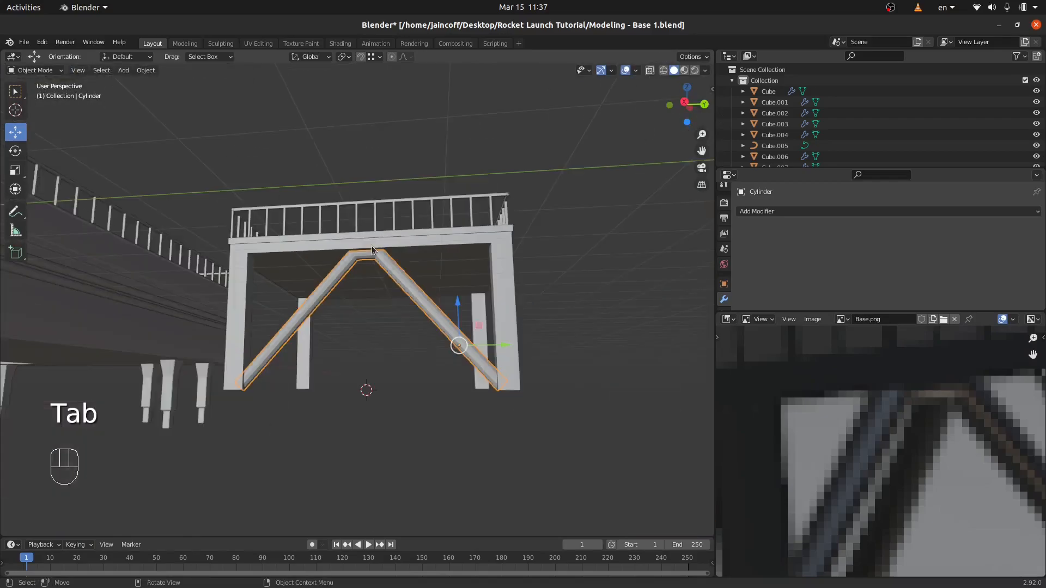
# Examine the shading and edges of the bridged section between the two braces up close in mesh editing.
pyautogui.press('a')
pyautogui.press('a')
pyautogui.moveTo(391, 276); pyautogui.dragTo(414, 291, button='middle')
pyautogui.click(377, 295)
pyautogui.rightClick(378, 295)
pyautogui.press('Escape')
pyautogui.press('Tab')
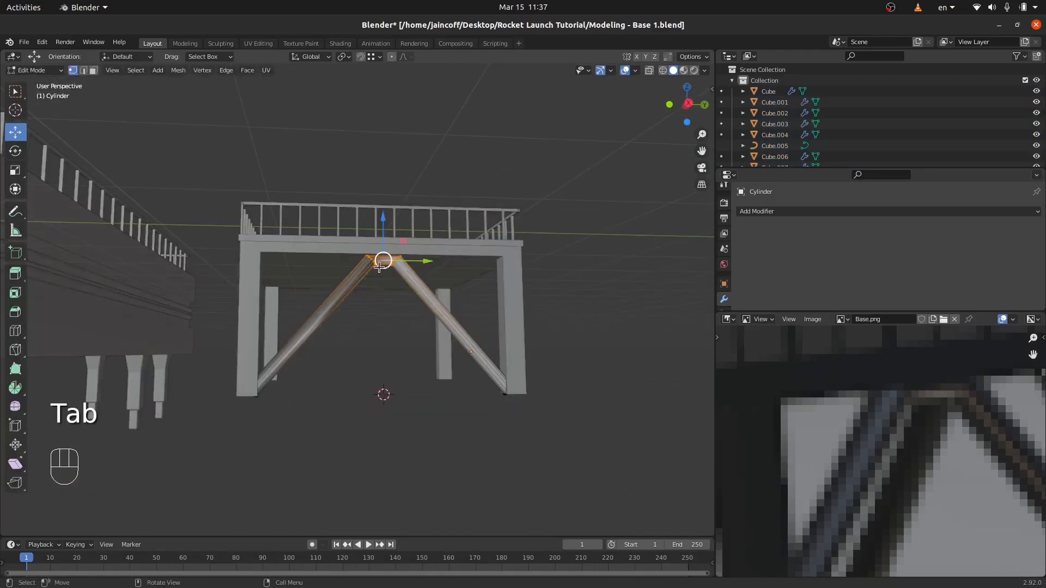
pyautogui.scroll(6, 373, 264)
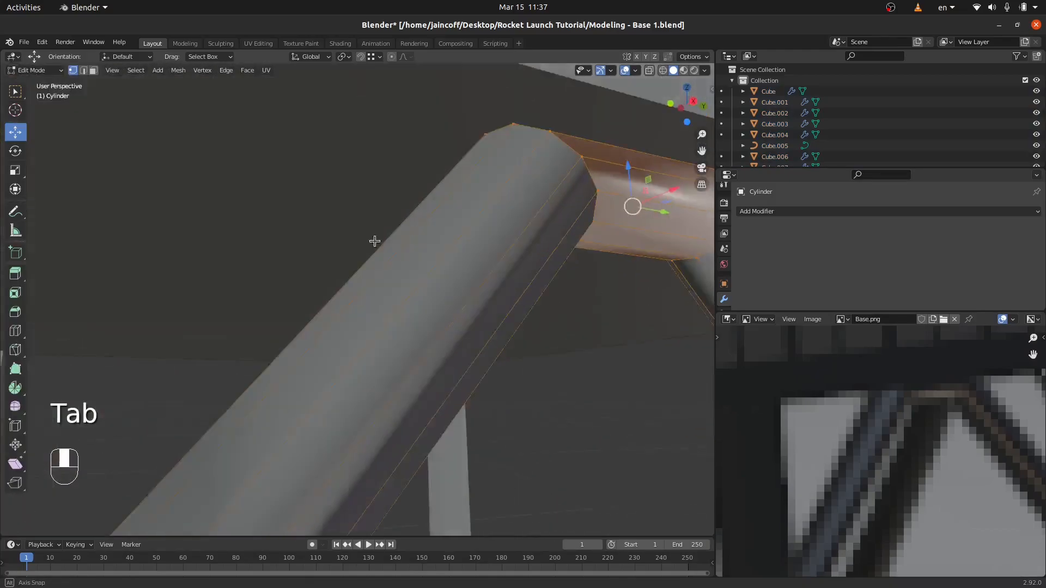
pyautogui.moveTo(375, 242); pyautogui.dragTo(395, 239, button='middle')
pyautogui.keyDown('ctrl'); pyautogui.moveTo(605, 180); pyautogui.dragTo(497, 194, button='middle'); pyautogui.keyUp('ctrl')
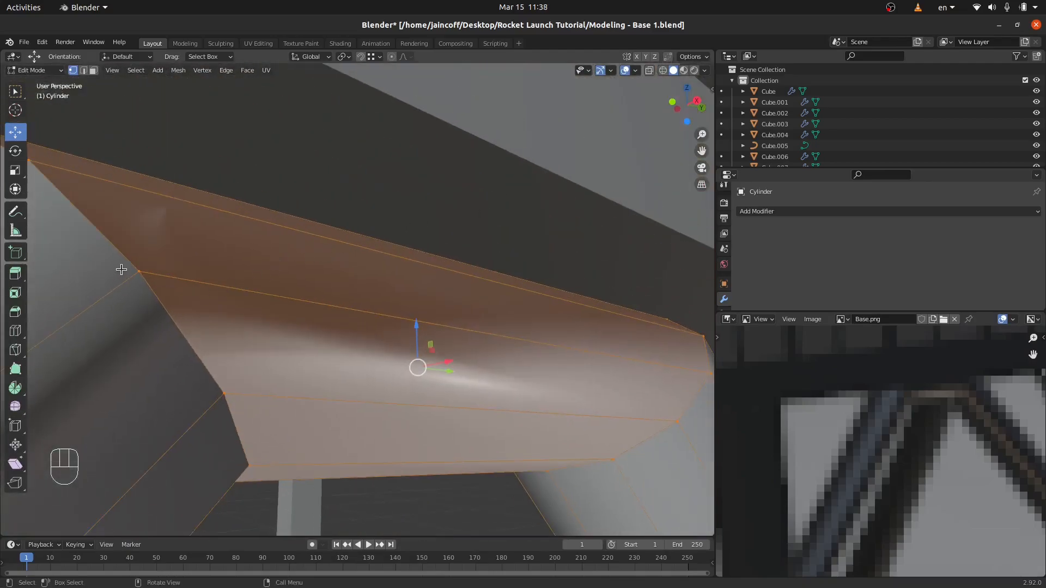
pyautogui.click(138, 271)
pyautogui.press('KP_Decimal')
pyautogui.moveTo(359, 326)
pyautogui.mouseDown(button='middle')
pyautogui.moveTo(502, 285)
pyautogui.moveTo(499, 310)
pyautogui.moveTo(483, 293)
pyautogui.moveTo(473, 306)
pyautogui.moveTo(350, 313)
pyautogui.mouseUp(button='middle')
pyautogui.scroll(-12, 350, 314)
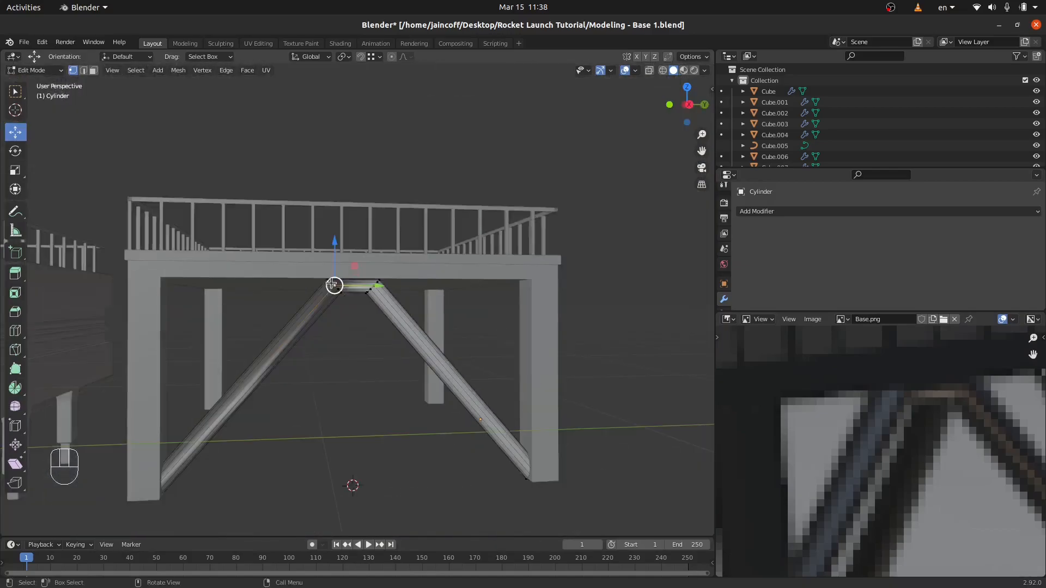
# Select the whole brace mesh and recalculate its normals to the outside.
pyautogui.press('a')
pyautogui.moveTo(417, 318); pyautogui.dragTo(401, 316, button='middle')
pyautogui.click(178, 70)
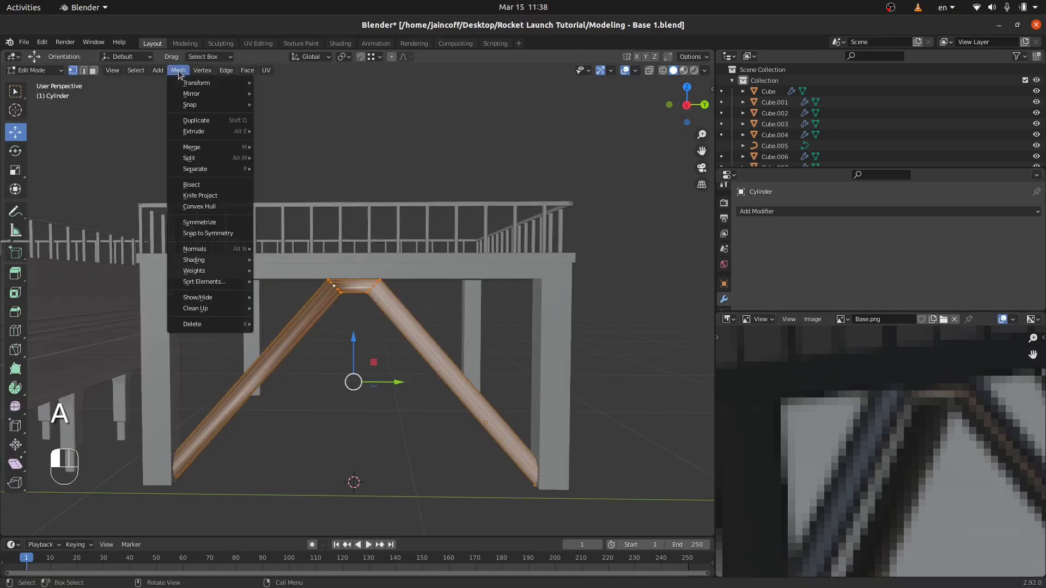
pyautogui.moveTo(221, 249)
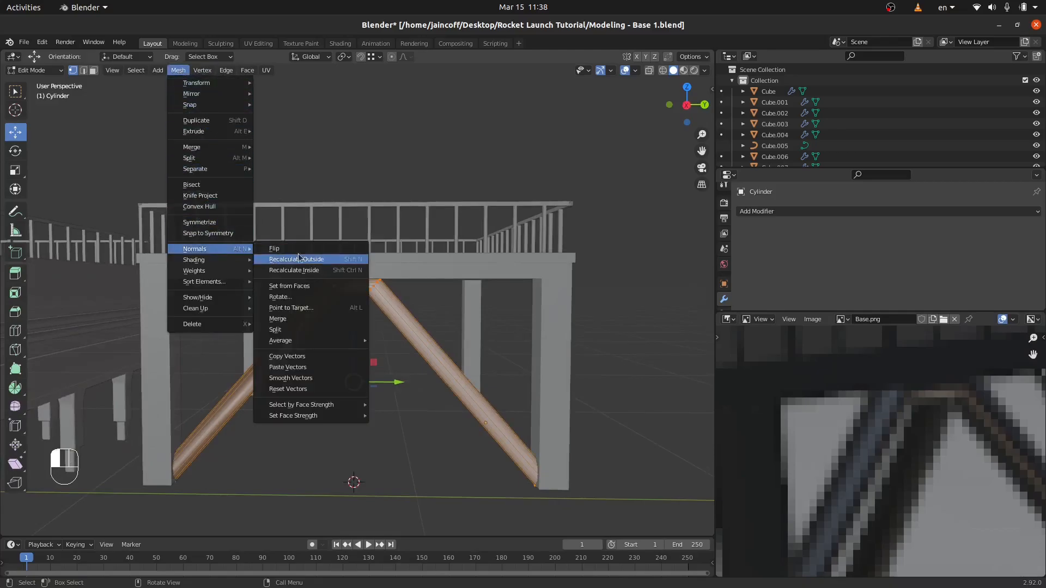
pyautogui.click(301, 256)
pyautogui.moveTo(319, 316); pyautogui.dragTo(341, 301, button='middle')
pyautogui.press('Tab')
pyautogui.press('Tab')
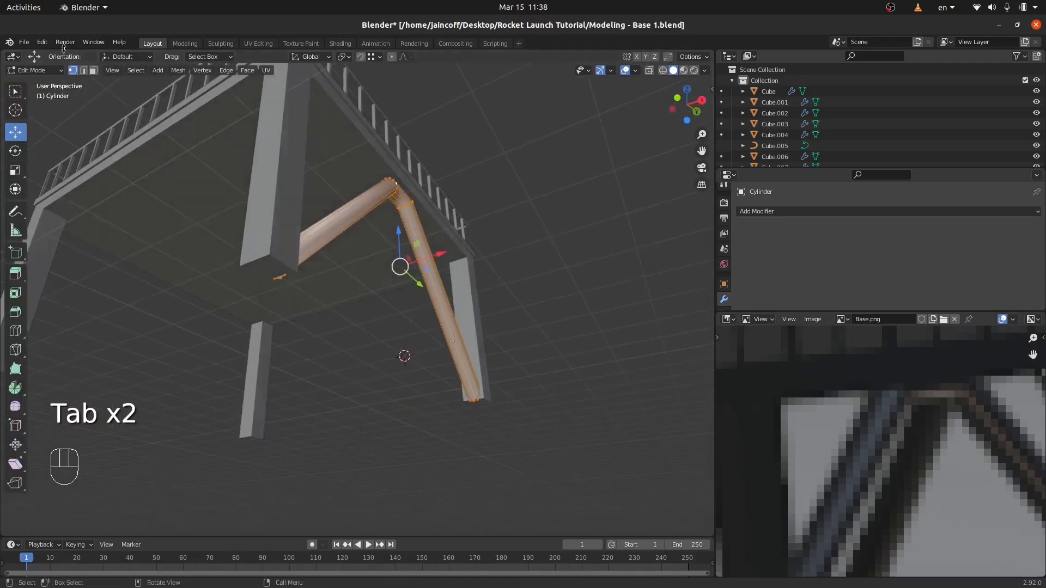
# Switch to face selection and select the end cap faces at the feet of both diagonal braces.
pyautogui.click(94, 70)
pyautogui.scroll(3, 283, 279)
pyautogui.scroll(3, 283, 279)
pyautogui.click(355, 296)
pyautogui.scroll(-6, 236, 293)
pyautogui.moveTo(523, 356); pyautogui.dragTo(375, 336, button='middle')
pyautogui.scroll(6, 456, 263)
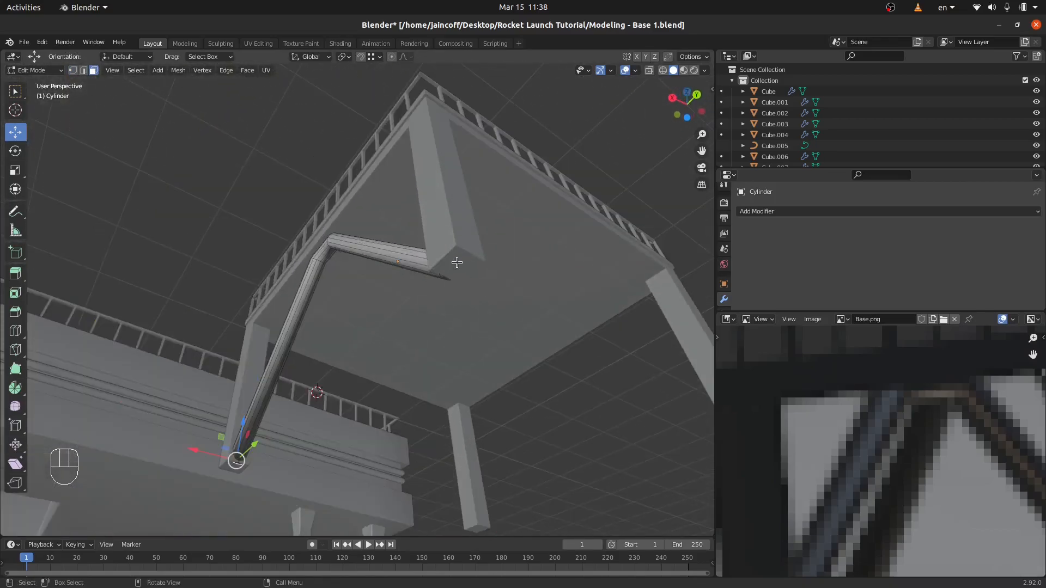
pyautogui.moveTo(444, 274); pyautogui.dragTo(436, 189, button='middle')
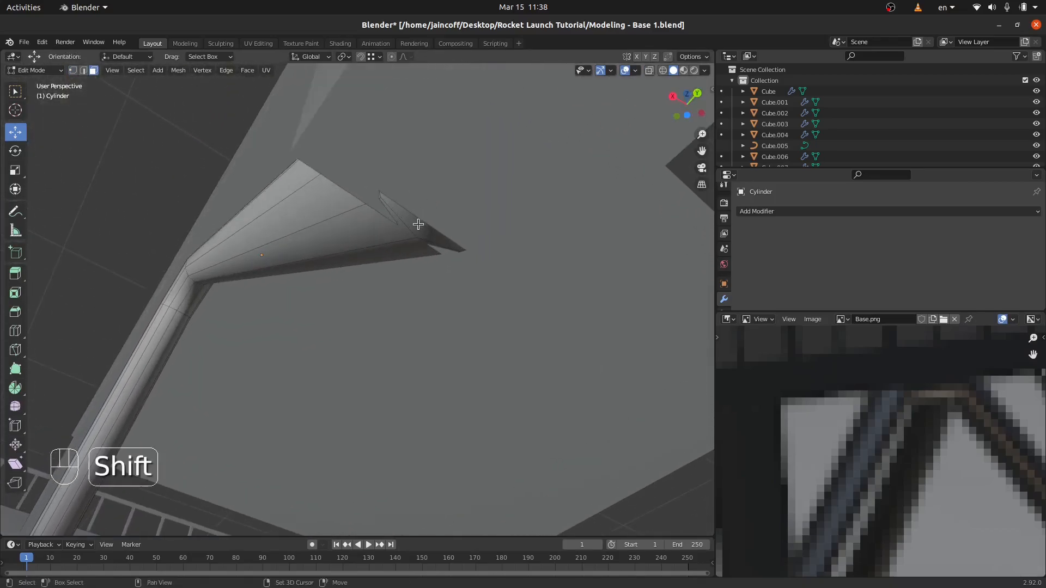
pyautogui.keyDown('shift'); pyautogui.click(426, 224); pyautogui.keyUp('shift')
pyautogui.press('x')
pyautogui.click(539, 238)
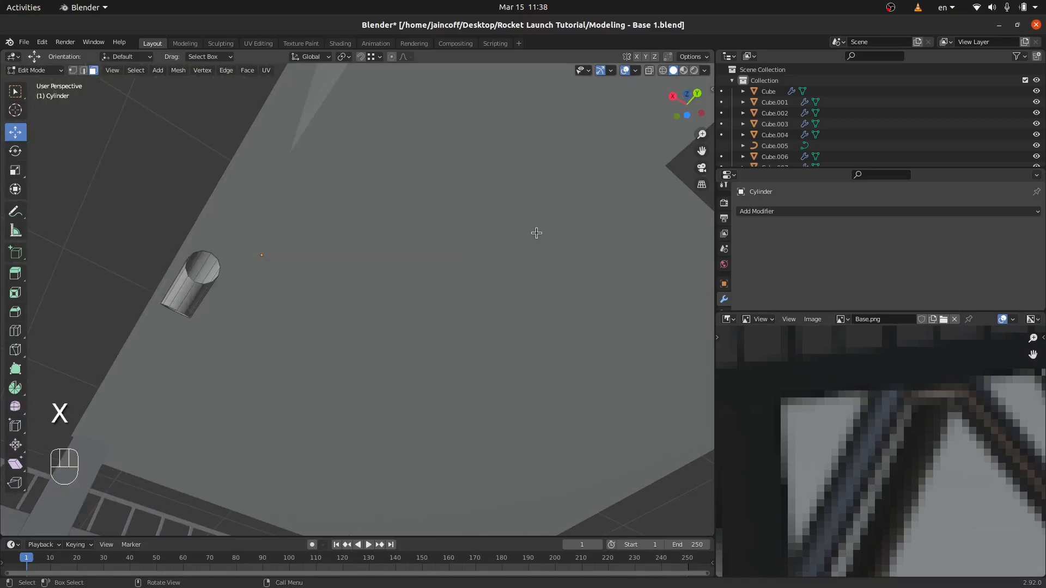
pyautogui.hotkey('ctrl', 'z')
# Delete only the two selected end cap faces and leave mesh editing.
pyautogui.press('x')
pyautogui.click(523, 258)
pyautogui.scroll(-4, 522, 259)
pyautogui.moveTo(523, 259); pyautogui.dragTo(416, 350, button='middle')
pyautogui.scroll(-3, 434, 353)
pyautogui.press('Tab')
pyautogui.scroll(-3, 433, 351)
# Select the face ring of the horizontal section joining the braces, scale it up slightly along Z and lower it about 0.014 m.
pyautogui.press('a')
pyautogui.press('a')
pyautogui.click(410, 335)
pyautogui.scroll(5, 410, 335)
pyautogui.press('Tab')
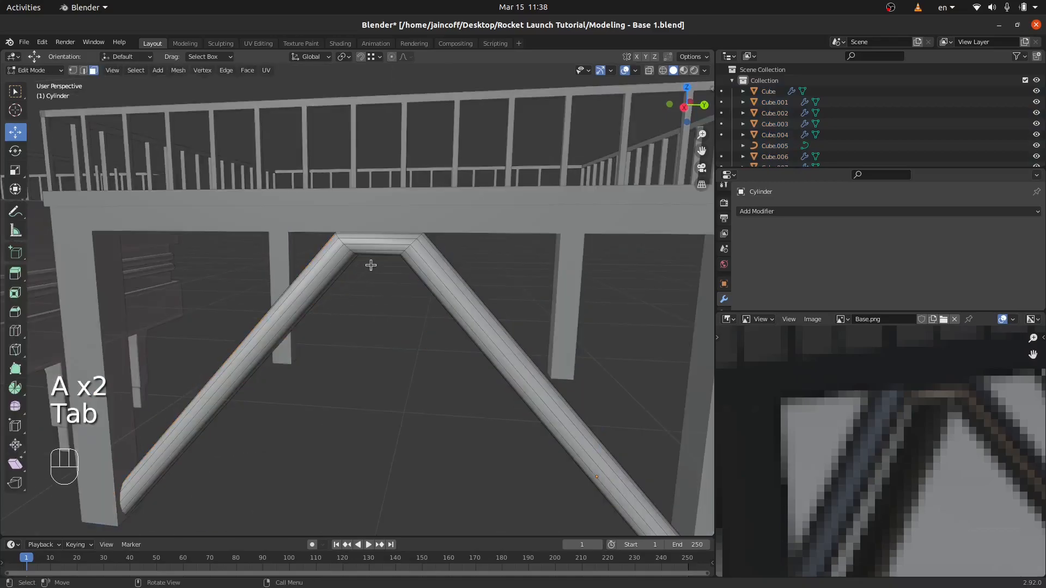
pyautogui.keyDown('alt'); pyautogui.click(381, 242); pyautogui.keyUp('alt')
pyautogui.scroll(3, 379, 243)
pyautogui.press('s')
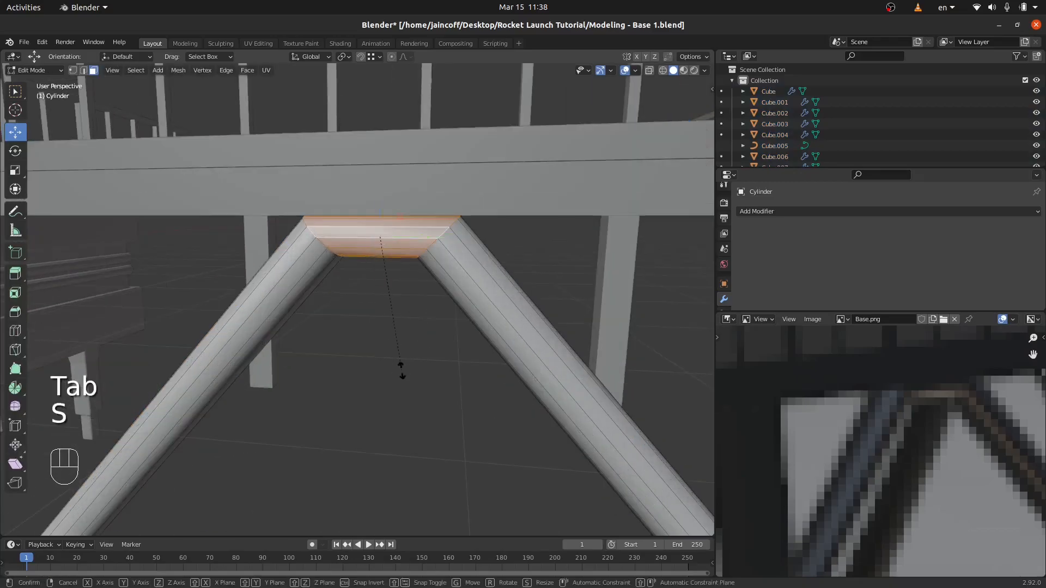
pyautogui.press('z')
pyautogui.rightClick(406, 393)
pyautogui.press('s')
pyautogui.press('z')
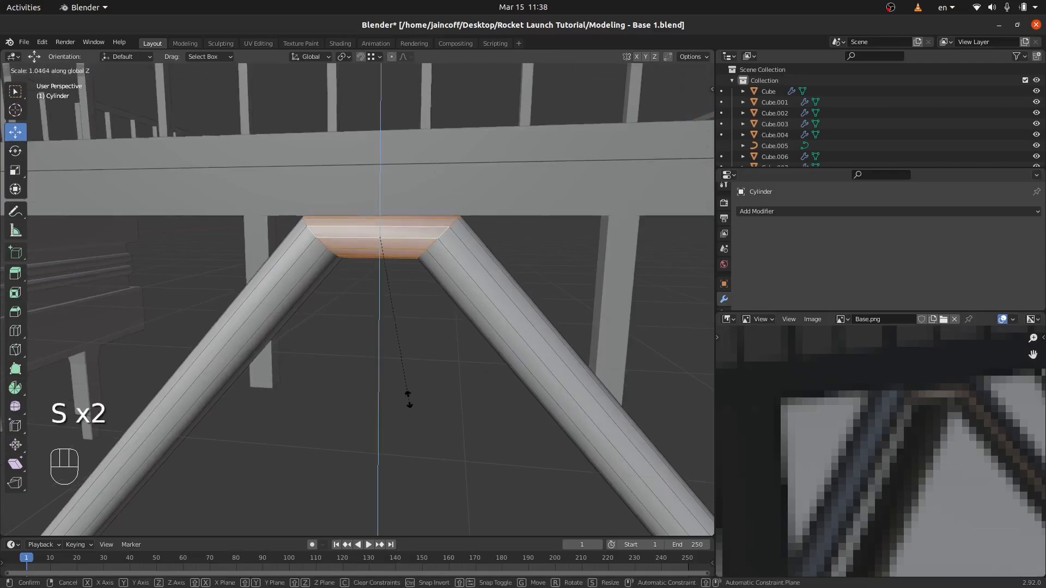
pyautogui.click(409, 416)
pyautogui.moveTo(371, 192); pyautogui.dragTo(371, 196)
pyautogui.scroll(-2, 413, 311)
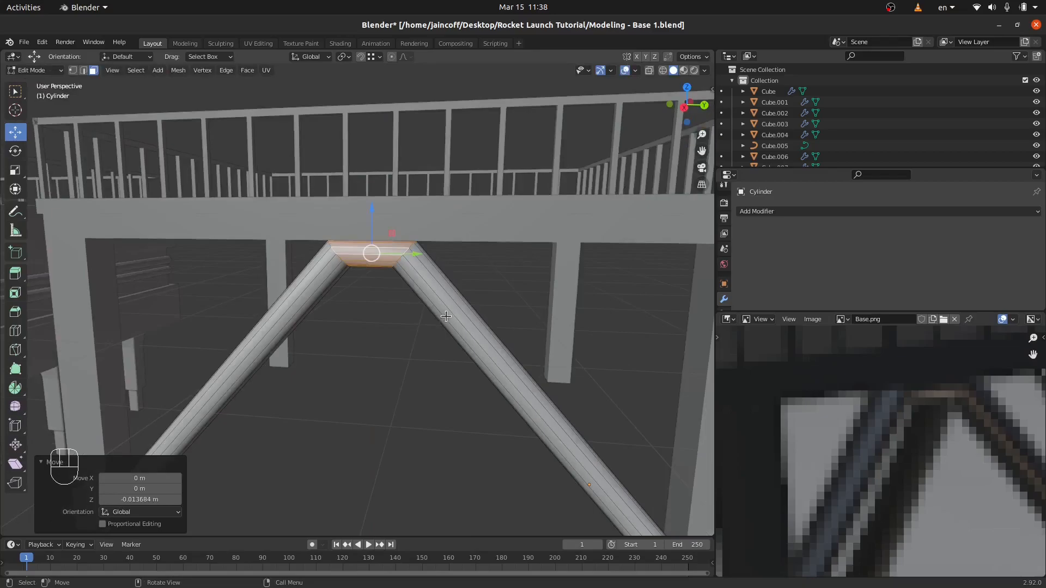
# Duplicate the entire joined brace and move the copy about -4.86 m along X to the platform's opposite side.
pyautogui.press('l')
pyautogui.press('KP_7')
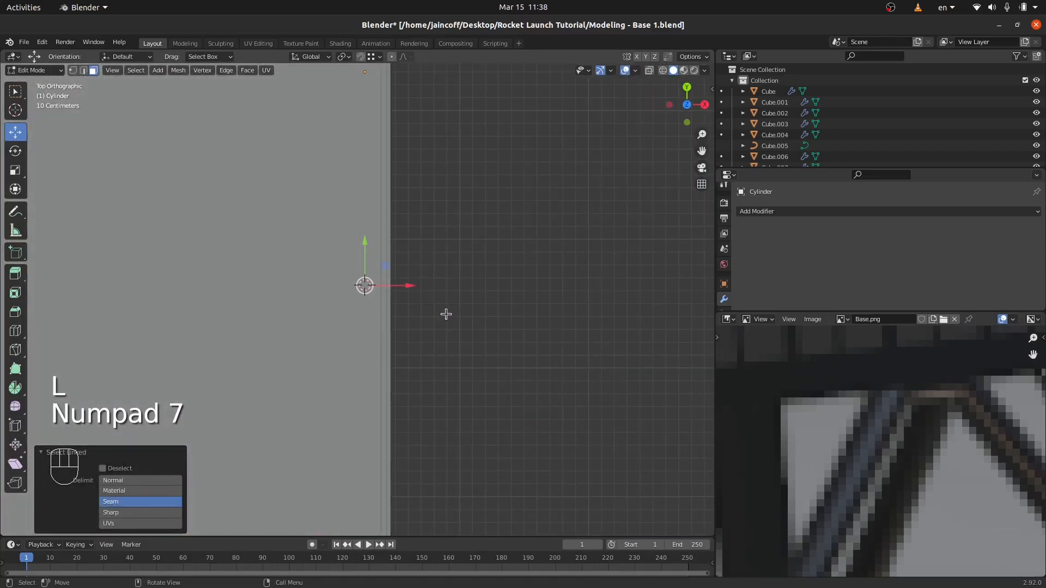
pyautogui.scroll(-5, 546, 376)
pyautogui.hotkey('shift', 'd')
pyautogui.rightClick(552, 383)
pyautogui.moveTo(511, 339)
pyautogui.mouseDown()
pyautogui.moveTo(346, 371)
pyautogui.moveTo(280, 357)
pyautogui.moveTo(299, 369)
pyautogui.mouseUp()
pyautogui.press('z')
pyautogui.moveTo(326, 379); pyautogui.dragTo(387, 269, button='middle')
pyautogui.moveTo(254, 411); pyautogui.dragTo(301, 386, button='middle')
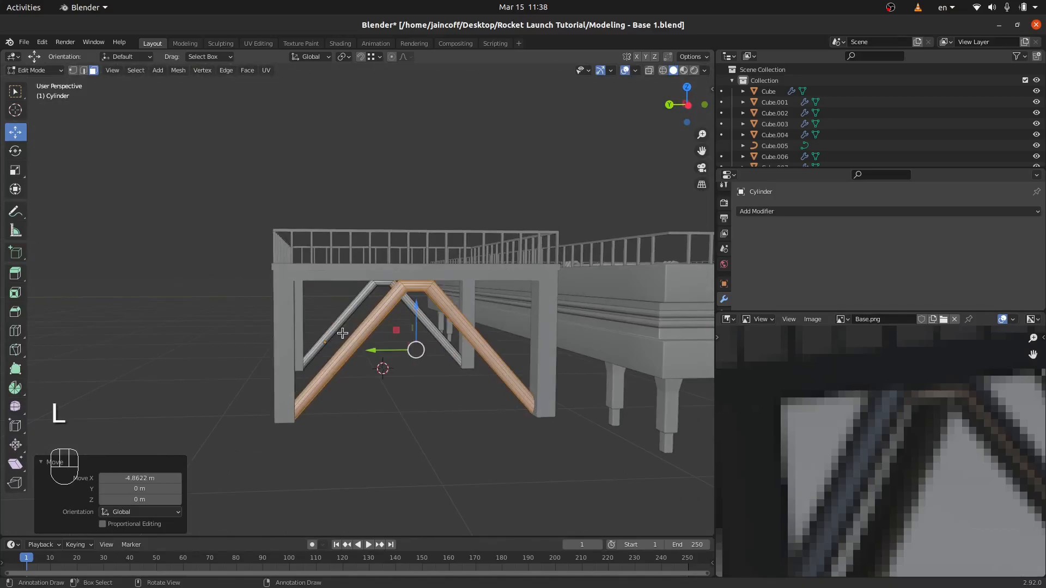
# Select both brace pairs, duplicate them in place, rotate the copies 90° about Z, and leave mesh editing.
pyautogui.press('l')
pyautogui.moveTo(344, 320); pyautogui.dragTo(403, 425, button='middle')
pyautogui.hotkey('shift', 'd')
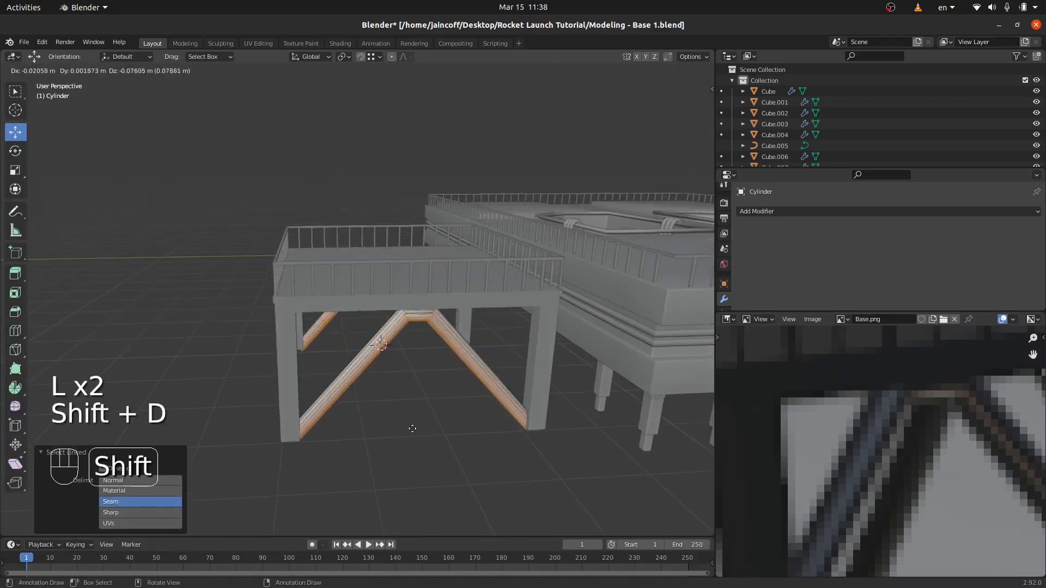
pyautogui.rightClick(411, 429)
pyautogui.write('r90')
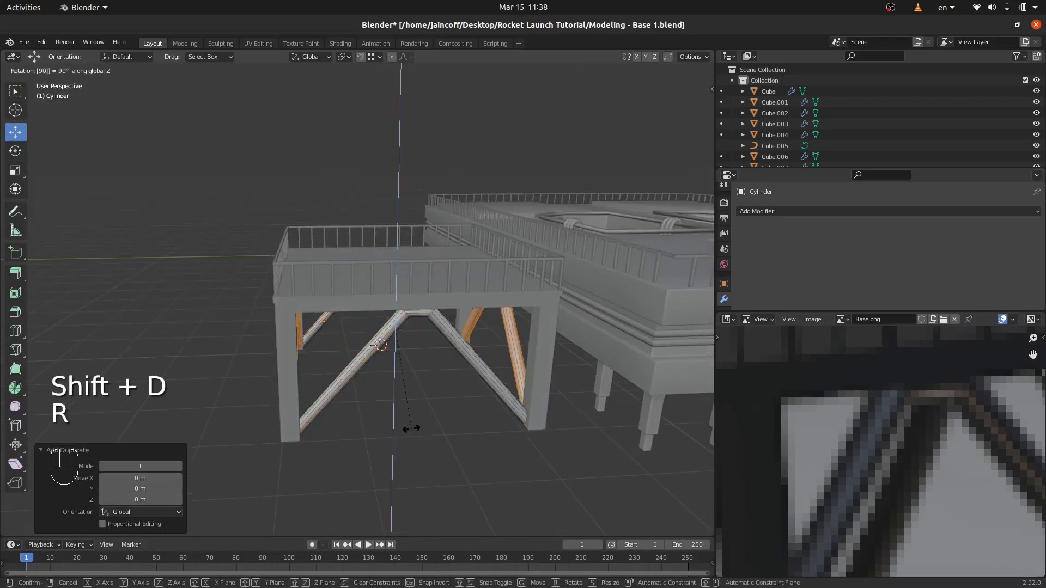
pyautogui.press('Return')
pyautogui.moveTo(392, 327); pyautogui.dragTo(426, 329, button='middle')
pyautogui.press('Tab')
pyautogui.moveTo(267, 330); pyautogui.dragTo(346, 333, button='middle')
pyautogui.press('a')
pyautogui.press('a')
# Show the whole tower in the reference image, then apply the Array modifiers of platform railings Cube.008 and Cube.006.
pyautogui.scroll(-3, 484, 378)
pyautogui.moveTo(484, 378); pyautogui.dragTo(347, 361, button='middle')
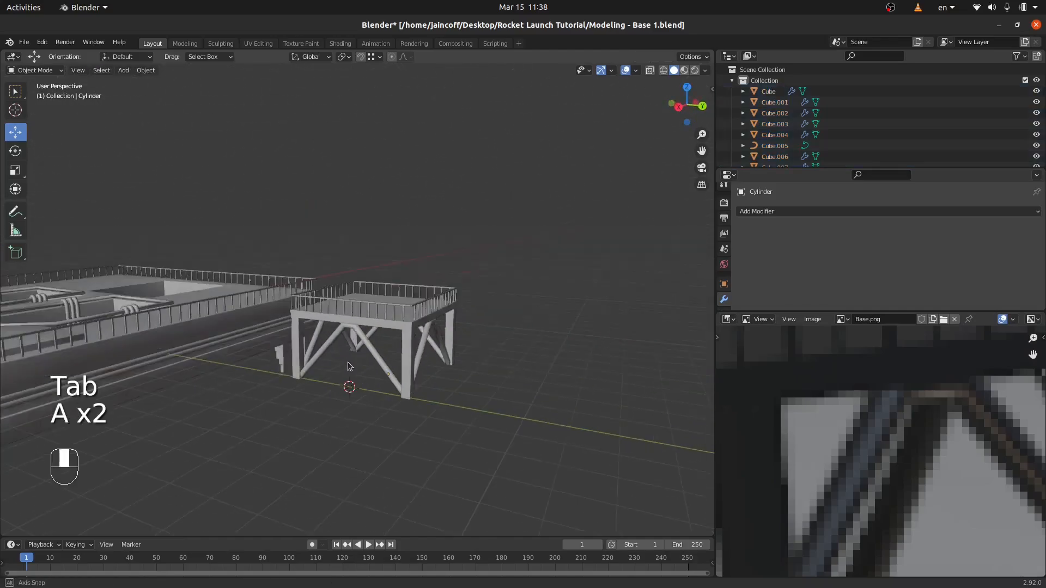
pyautogui.scroll(-5, 833, 480)
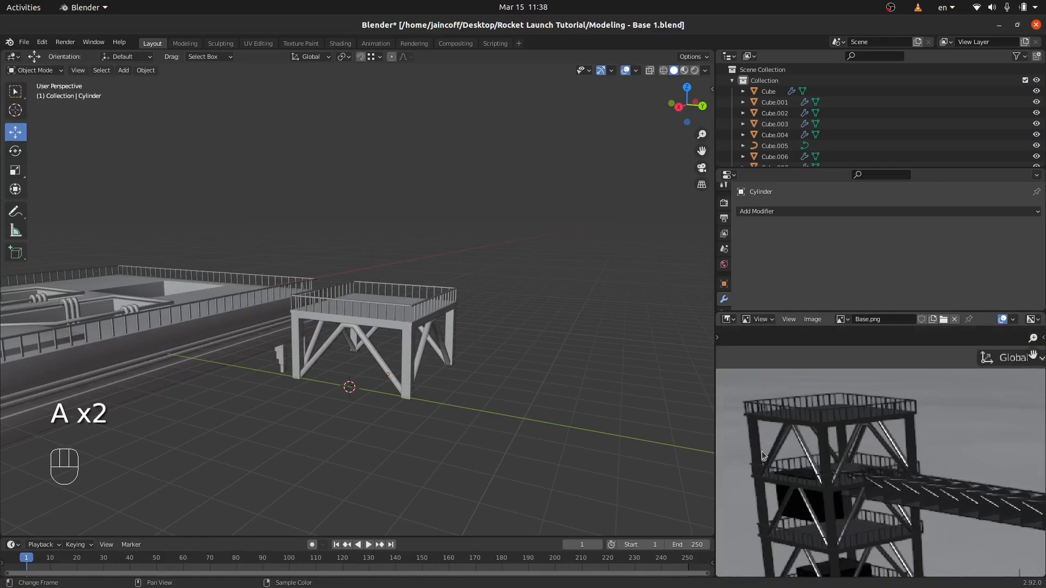
pyautogui.moveTo(357, 339); pyautogui.dragTo(374, 356, button='middle')
pyautogui.scroll(3, 370, 363)
pyautogui.click(382, 335)
pyautogui.click(462, 249)
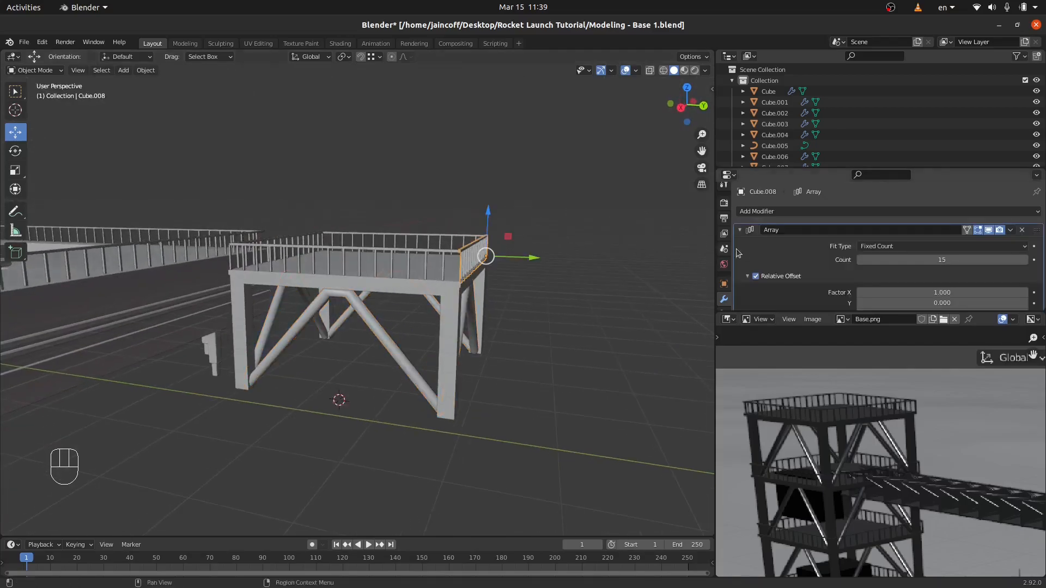
pyautogui.click(1011, 231)
pyautogui.click(962, 242)
pyautogui.click(959, 156)
pyautogui.click(1010, 230)
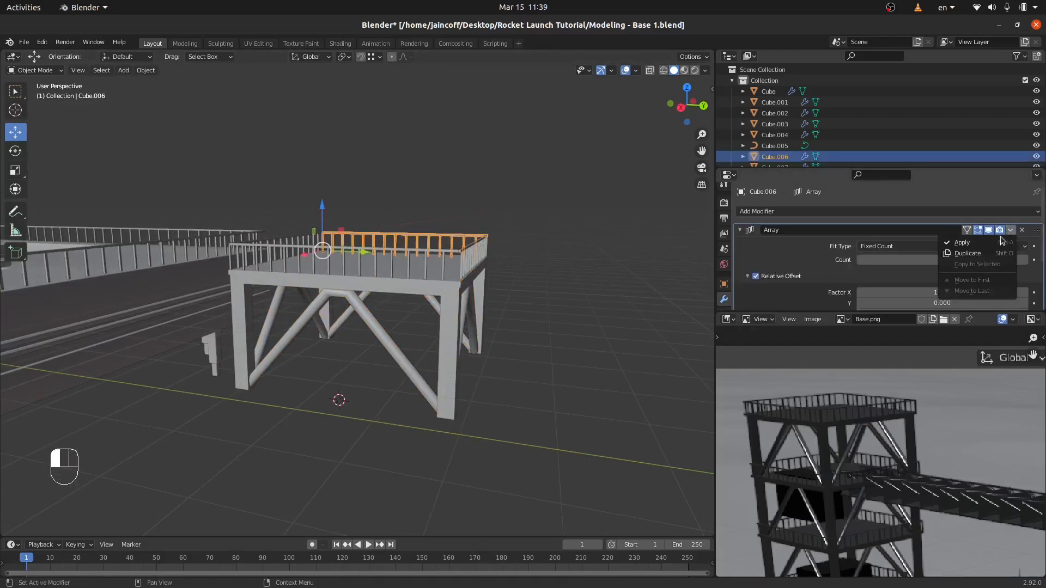
pyautogui.click(962, 242)
# Apply the Array modifiers of the remaining two platform railings, Cube.007 and Cube.009.
pyautogui.moveTo(599, 251); pyautogui.dragTo(402, 250, button='middle')
pyautogui.click(246, 259)
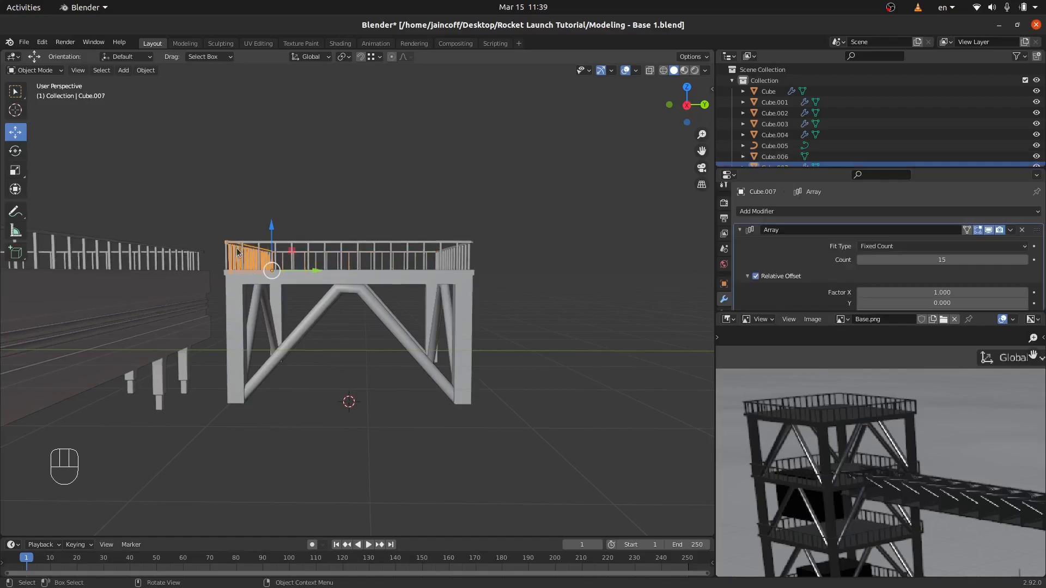
pyautogui.click(1014, 234)
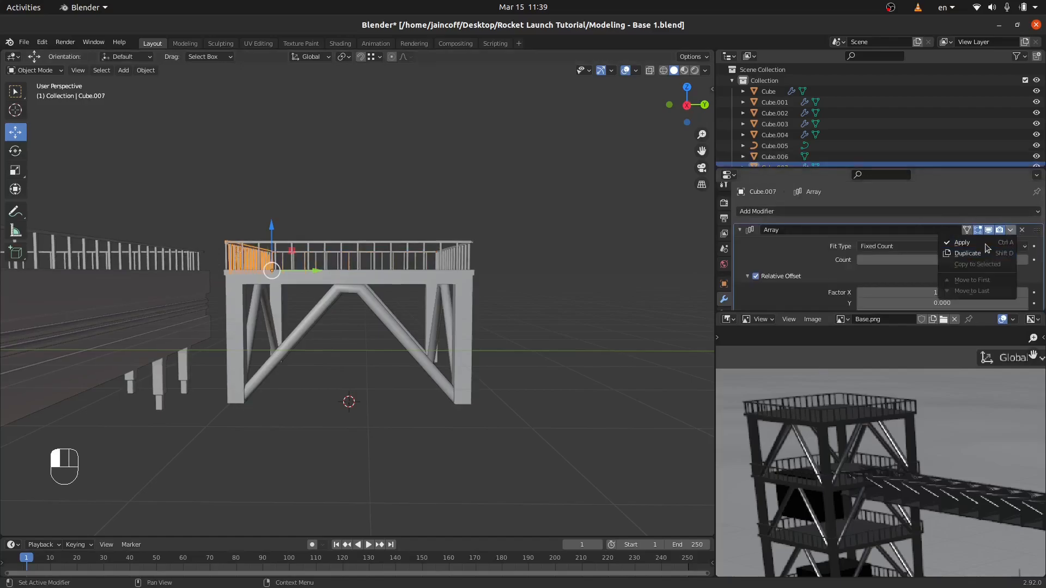
pyautogui.click(981, 244)
pyautogui.click(427, 243)
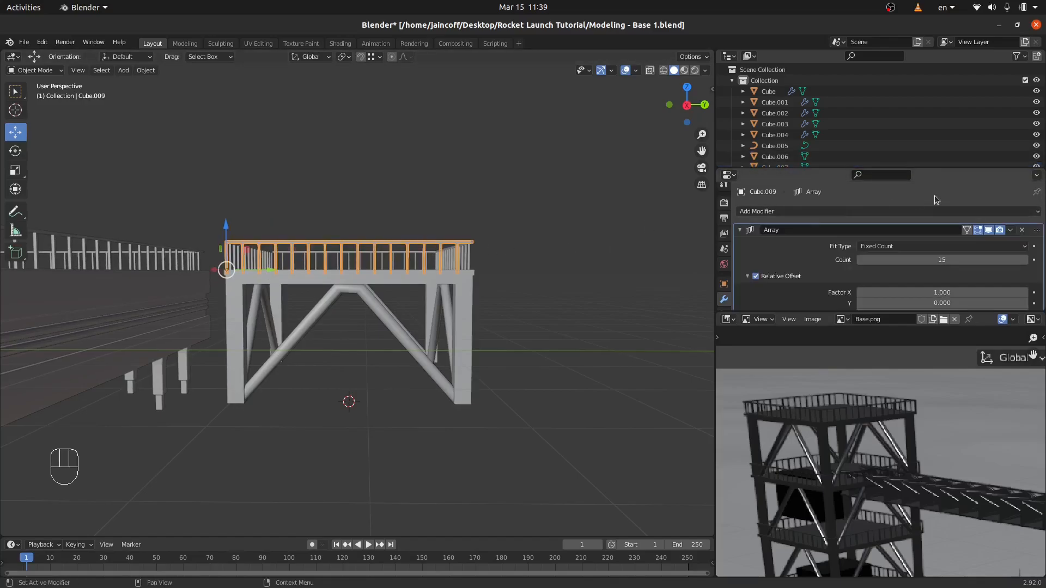
pyautogui.click(1014, 233)
pyautogui.click(980, 244)
# Join the railing sections around the platform into one object and test its movement without keeping the move.
pyautogui.keyDown('shift'); pyautogui.moveTo(445, 186); pyautogui.dragTo(445, 229, button='middle'); pyautogui.keyUp('shift')
pyautogui.keyDown('shift'); pyautogui.click(397, 227); pyautogui.keyUp('shift')
pyautogui.keyDown('shift'); pyautogui.click(257, 236); pyautogui.keyUp('shift')
pyautogui.hotkey('ctrl', 'j')
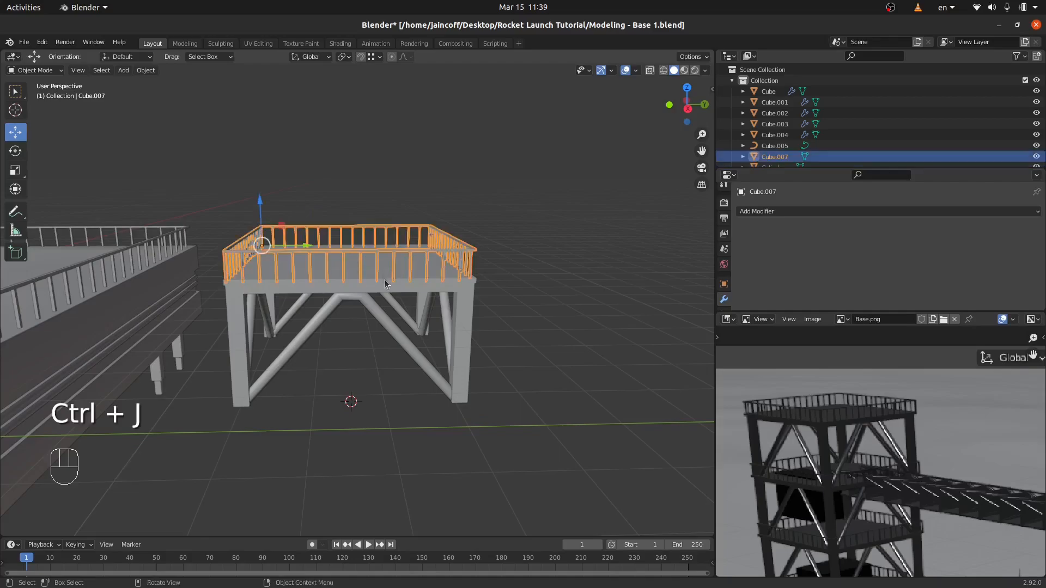
pyautogui.press('g')
pyautogui.rightClick(438, 294)
# Join the platform with its legs to the railing object, testing the result with a cancelled move.
pyautogui.click(438, 297)
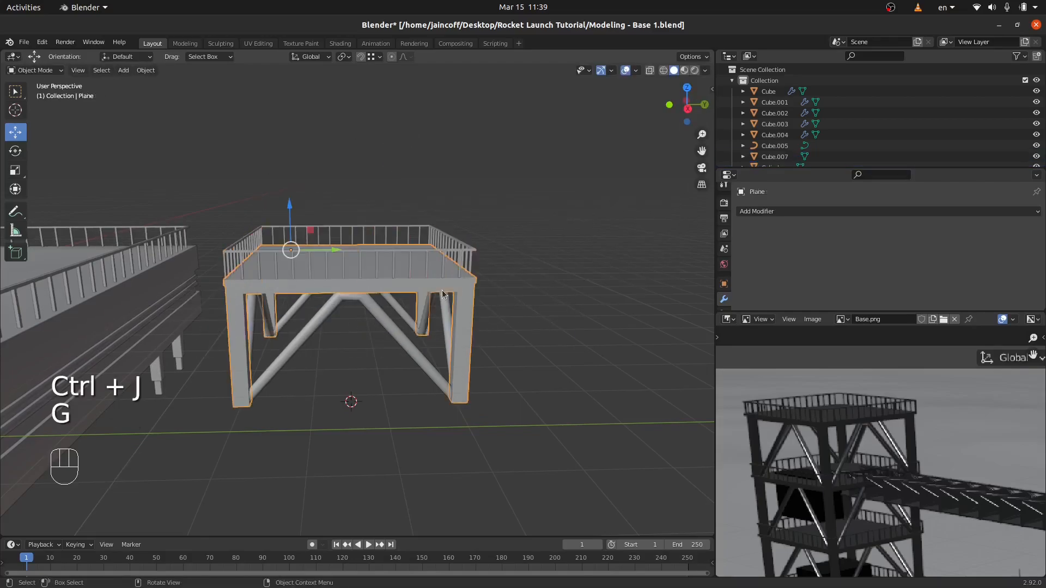
pyautogui.press('g')
pyautogui.rightClick(439, 313)
pyautogui.keyDown('shift'); pyautogui.click(469, 249); pyautogui.keyUp('shift')
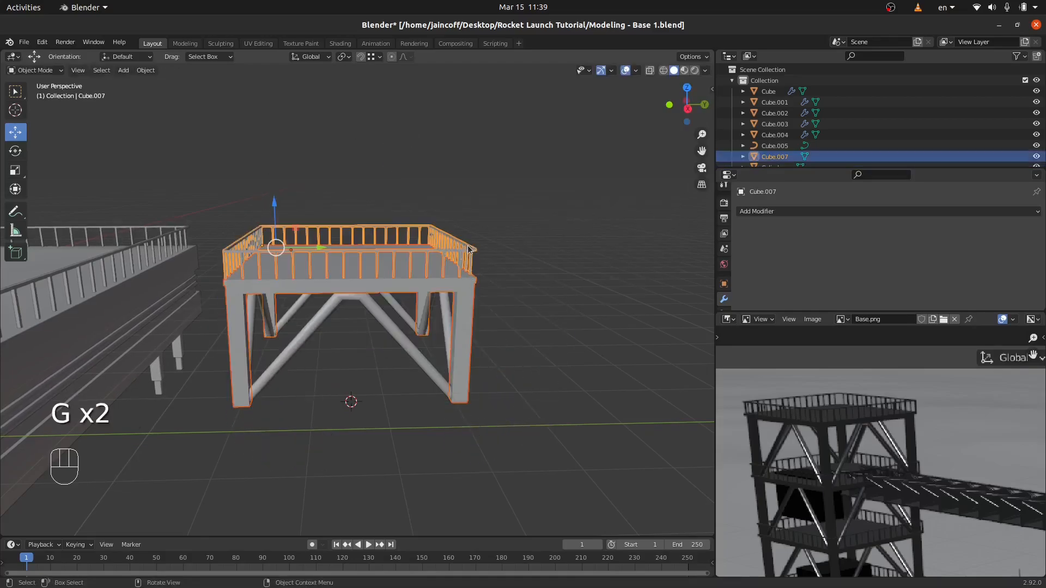
pyautogui.hotkey('ctrl', 'j')
pyautogui.press('g')
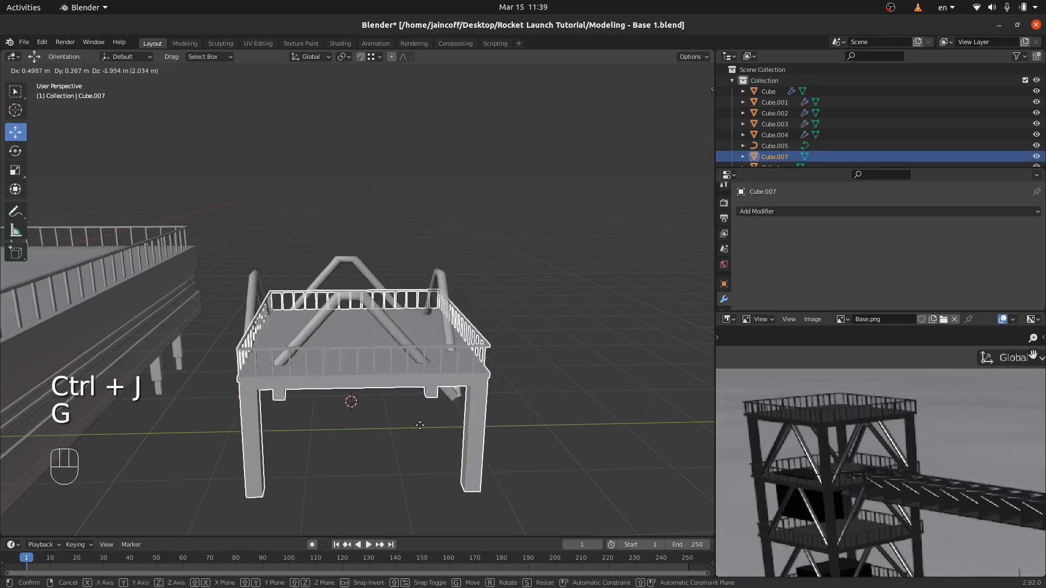
pyautogui.rightClick(388, 338)
# Join the diagonal braces to the railed platform object and test the combined object with a cancelled move.
pyautogui.click(388, 335)
pyautogui.moveTo(389, 335)
pyautogui.mouseDown(button='middle')
pyautogui.moveTo(390, 317)
pyautogui.moveTo(409, 339)
pyautogui.mouseUp(button='middle')
pyautogui.keyDown('shift'); pyautogui.click(434, 277); pyautogui.keyUp('shift')
pyautogui.hotkey('ctrl', 'j')
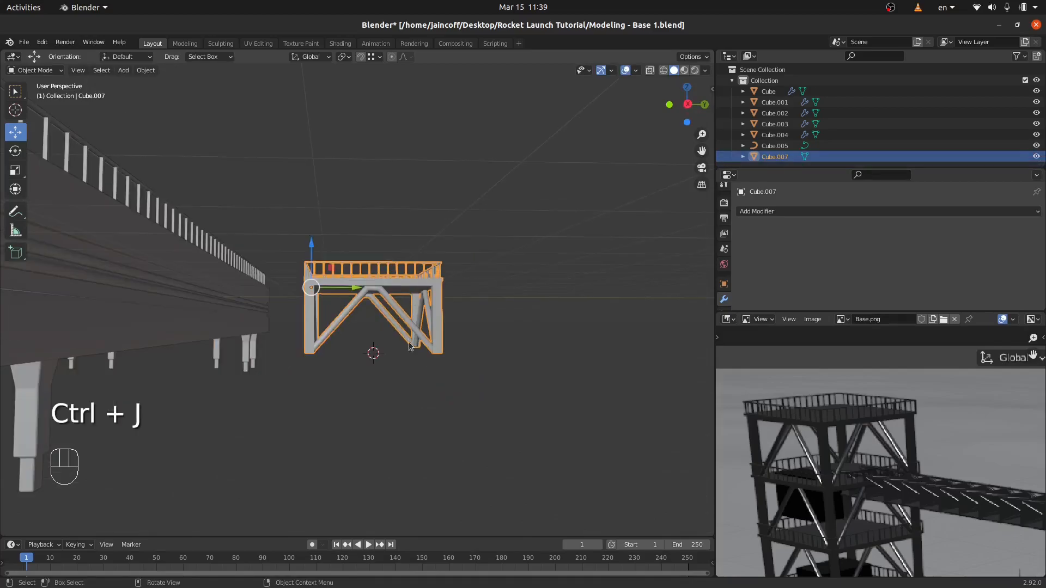
pyautogui.press('g')
pyautogui.rightClick(547, 356)
# Add an Array modifier to the combined platform and set its relative offset X factor to 0.
pyautogui.click(806, 212)
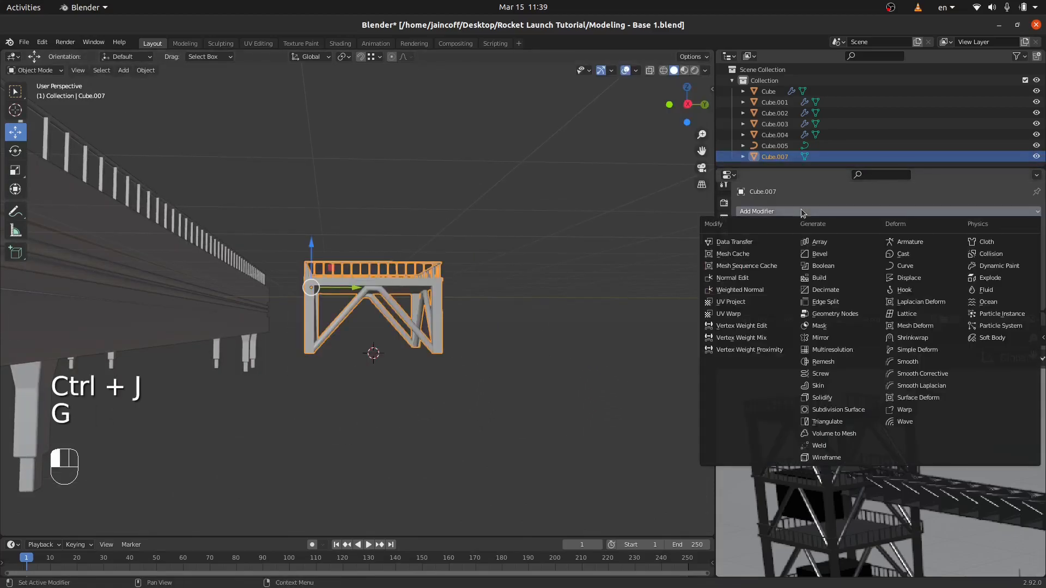
pyautogui.click(817, 239)
pyautogui.moveTo(522, 281); pyautogui.dragTo(392, 321, button='middle')
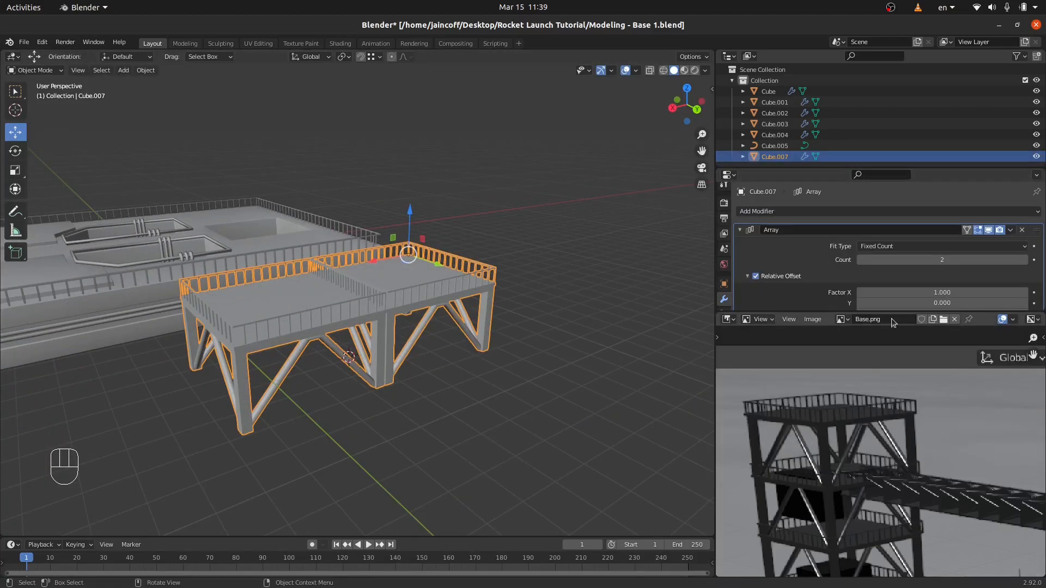
pyautogui.scroll(-3, 940, 294)
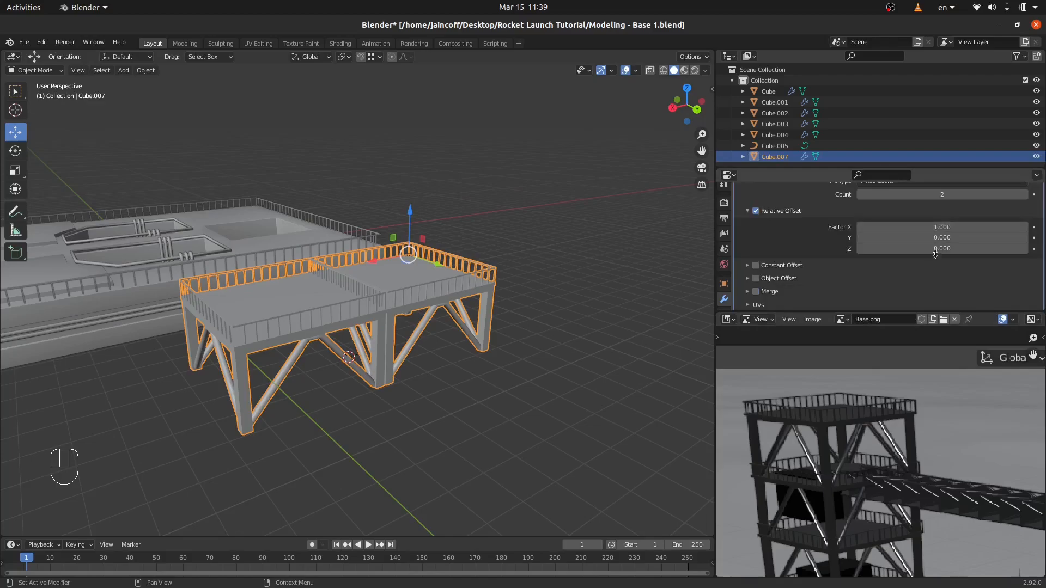
pyautogui.click(937, 228)
pyautogui.write('0')
pyautogui.press('Return')
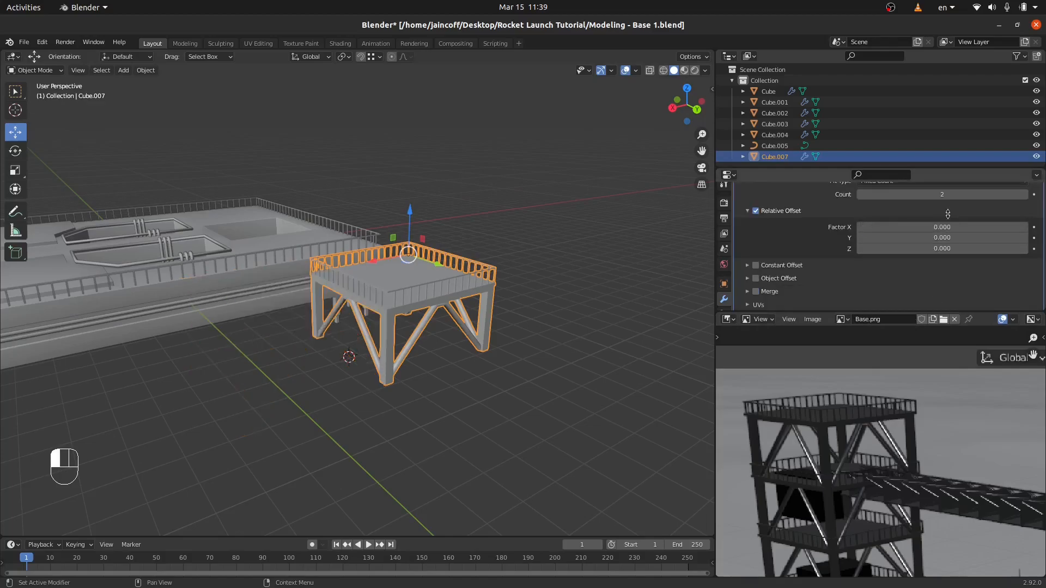
# Set the array's relative offset Z factor to 1 to stack a second platform above the first.
pyautogui.click(929, 248)
pyautogui.write('11')
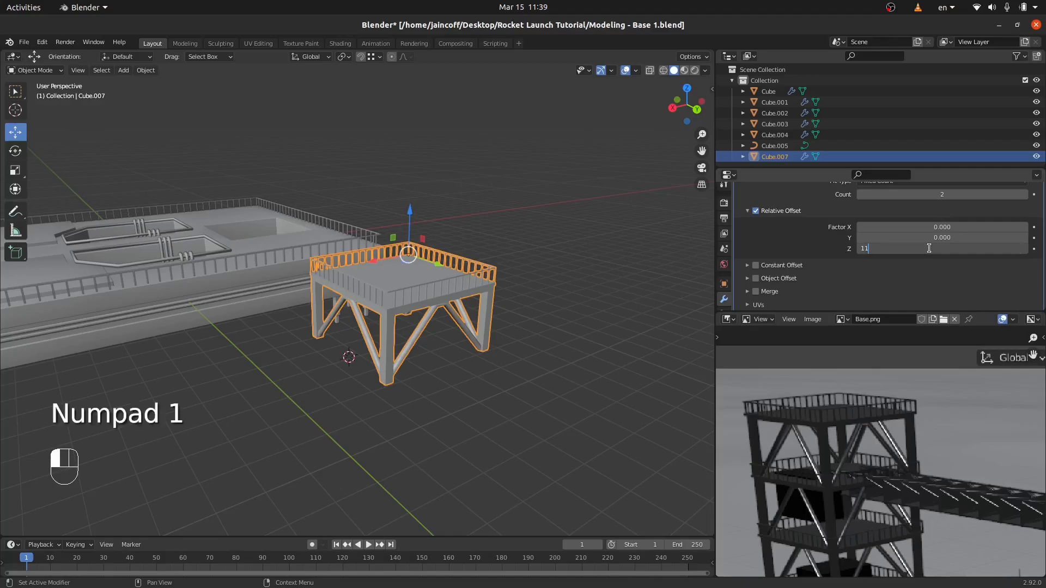
pyautogui.press('Return')
pyautogui.click(929, 249)
pyautogui.press('Return')
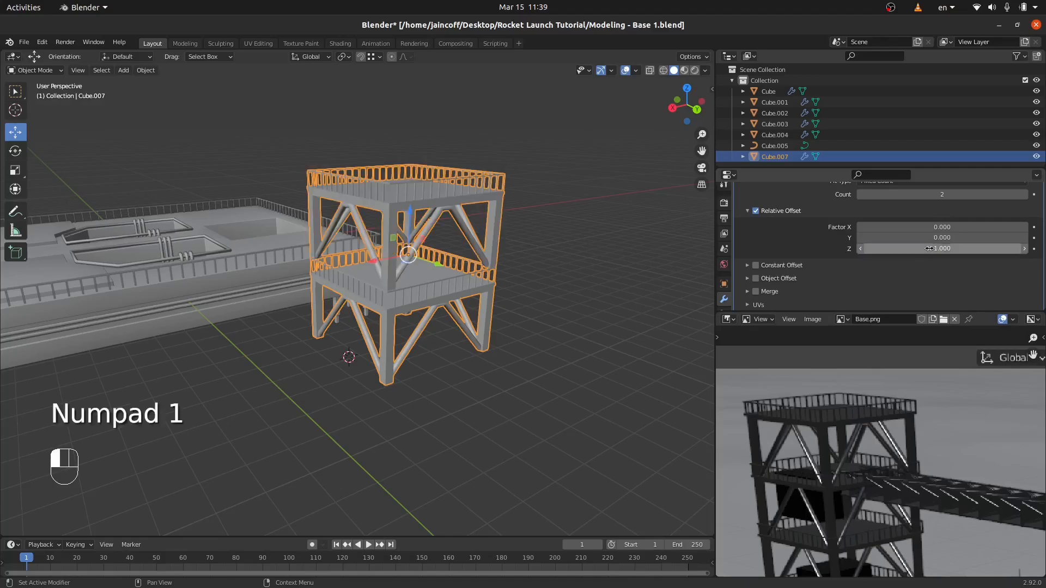
# Move the platform stack about 7.17 m along the X axis beside the base, using the top view.
pyautogui.scroll(-5, 591, 292)
pyautogui.moveTo(590, 292); pyautogui.dragTo(579, 284, button='middle')
pyautogui.moveTo(518, 303); pyautogui.dragTo(514, 336, button='middle')
pyautogui.press('KP_7')
pyautogui.moveTo(249, 241); pyautogui.dragTo(309, 240)
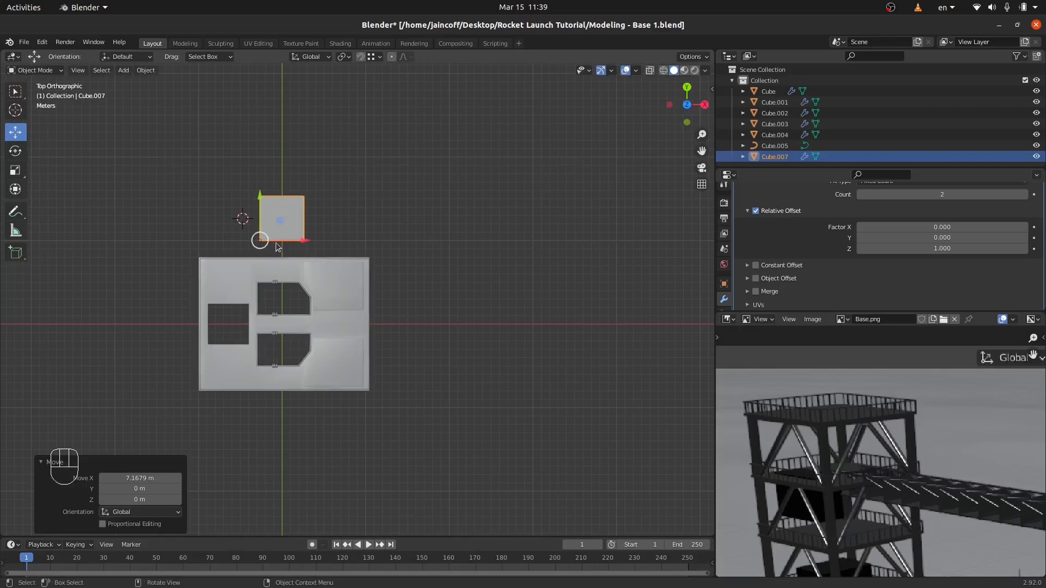
# Set the array count to 12 to build the full tower.
pyautogui.moveTo(280, 397); pyautogui.dragTo(404, 248, button='middle')
pyautogui.keyDown('shift'); pyautogui.moveTo(403, 247); pyautogui.dragTo(404, 295, button='middle'); pyautogui.keyUp('shift')
pyautogui.scroll(-9, 857, 421)
pyautogui.scroll(4, 870, 477)
pyautogui.scroll(-2, 841, 481)
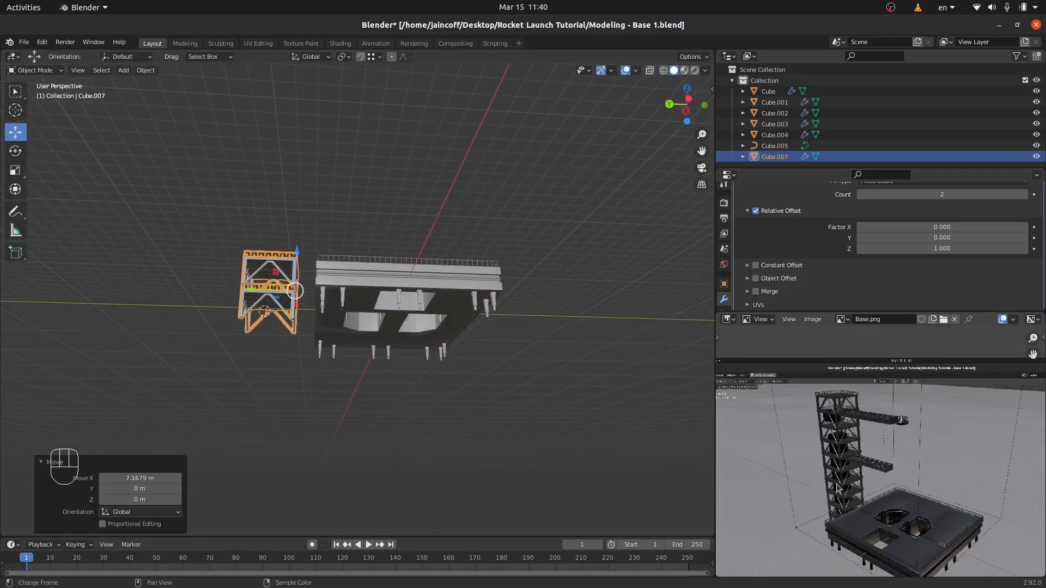
pyautogui.moveTo(470, 353); pyautogui.dragTo(428, 398, button='middle')
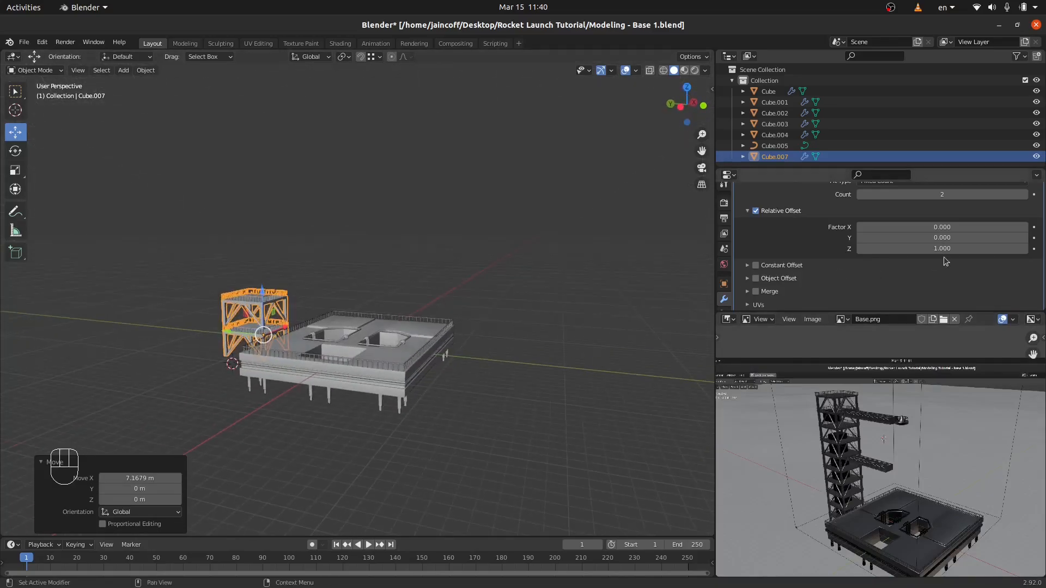
pyautogui.click(938, 195)
pyautogui.press('Return')
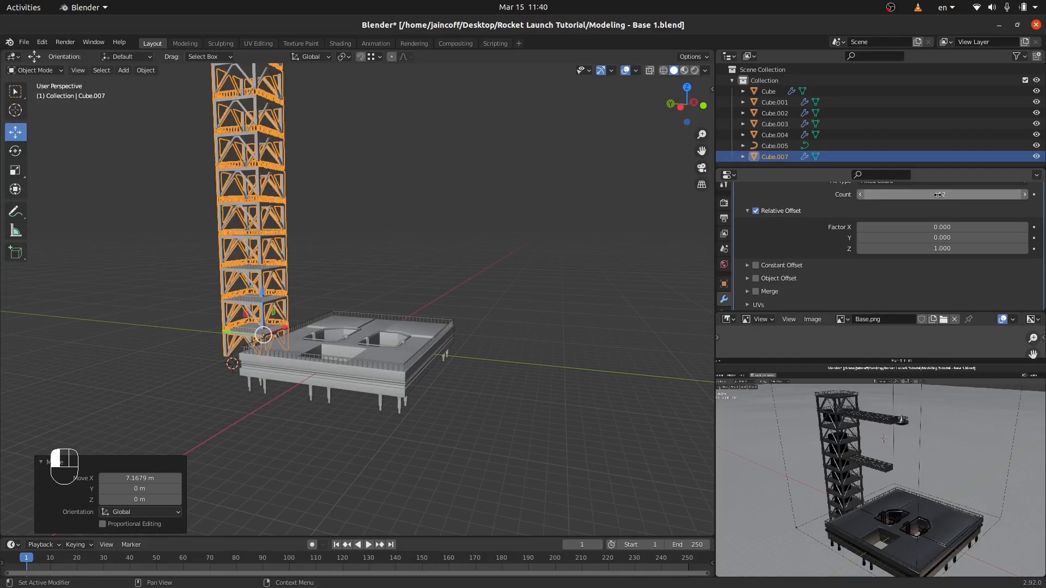
# Scale the tower uniformly to 0.75, and shorten it along Z by a factor of about 0.82.
pyautogui.keyDown('shift'); pyautogui.moveTo(417, 338); pyautogui.dragTo(417, 415, button='middle'); pyautogui.keyUp('shift')
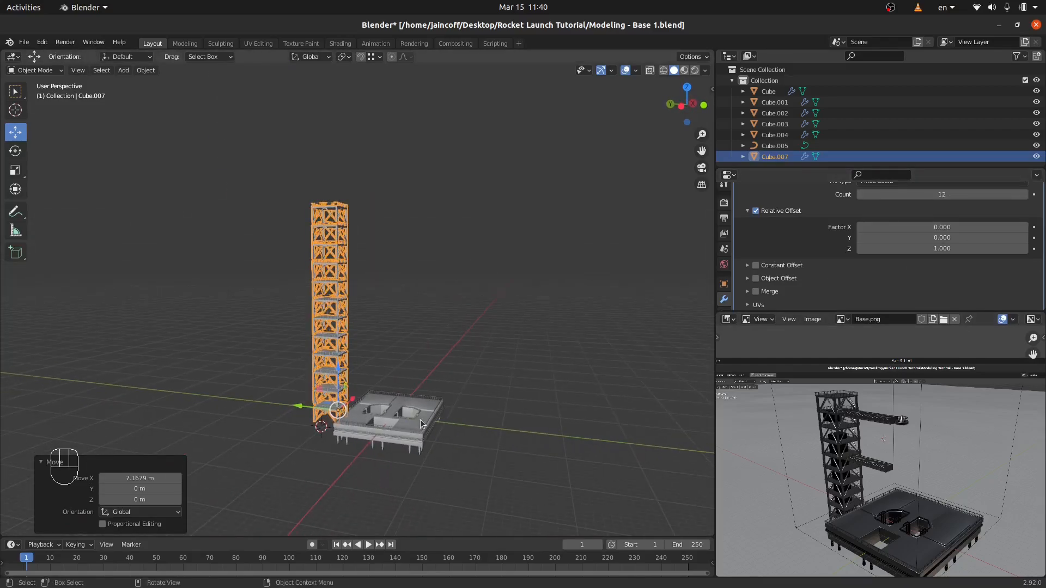
pyautogui.press('s')
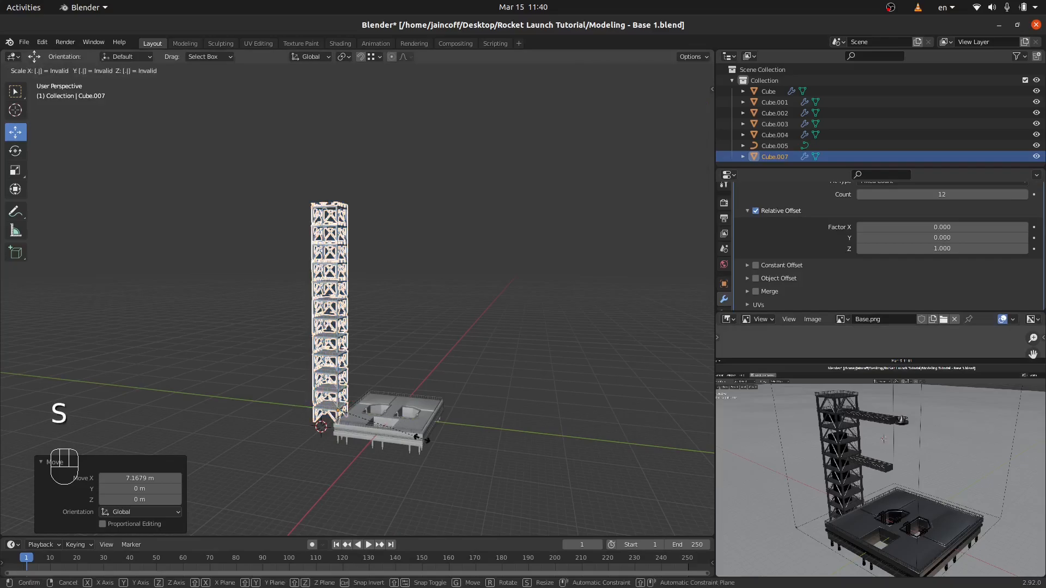
pyautogui.click(384, 439)
pyautogui.scroll(3, 309, 415)
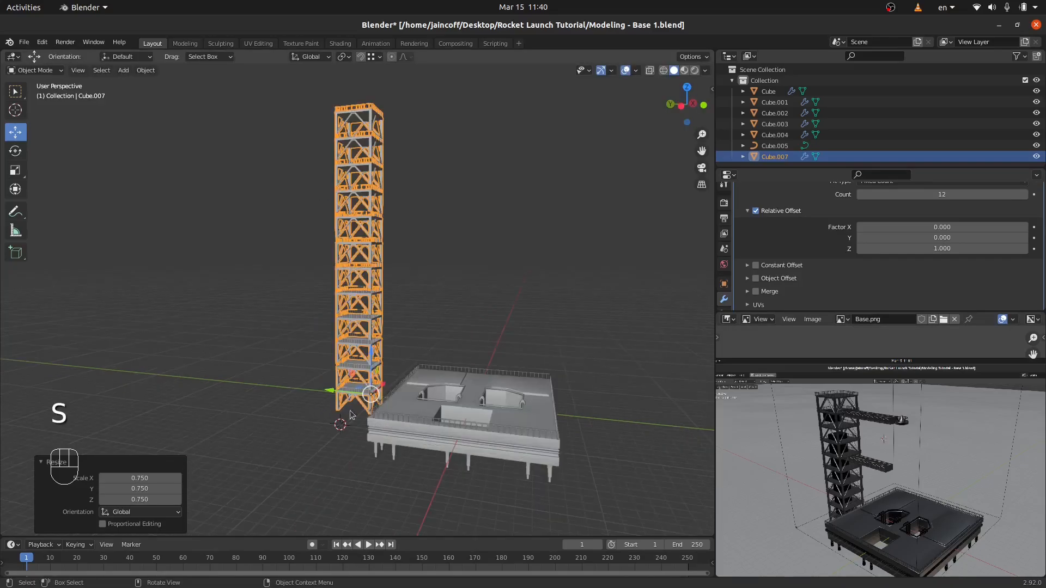
pyautogui.moveTo(368, 416); pyautogui.dragTo(374, 395, button='middle')
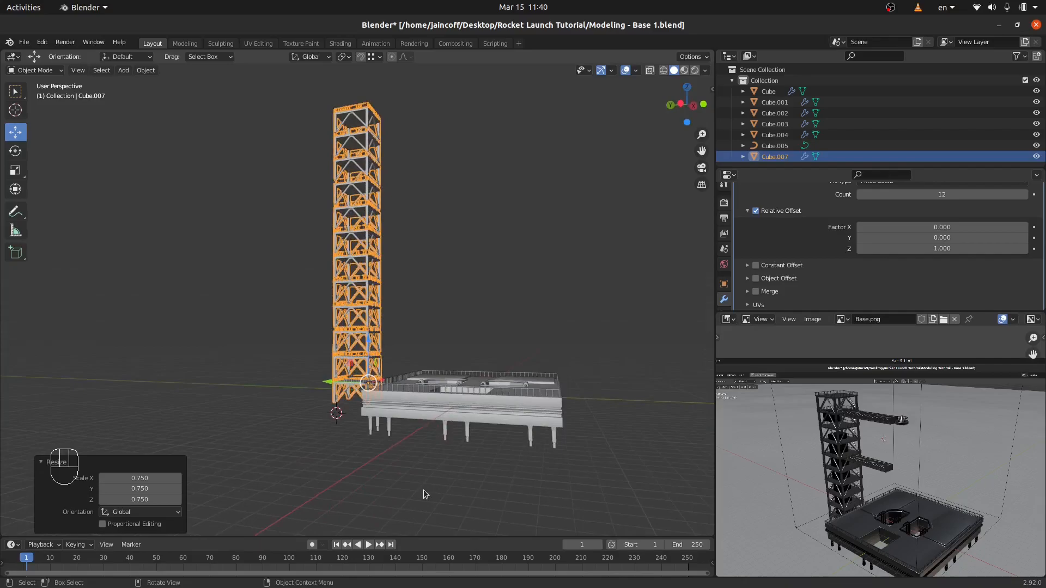
pyautogui.press('s')
pyautogui.press('z')
pyautogui.click(413, 471)
# Lower the tower about 2.05 m along Z so its legs reach the level of the base's supports, and deselect it.
pyautogui.moveTo(412, 471); pyautogui.dragTo(357, 352, button='middle')
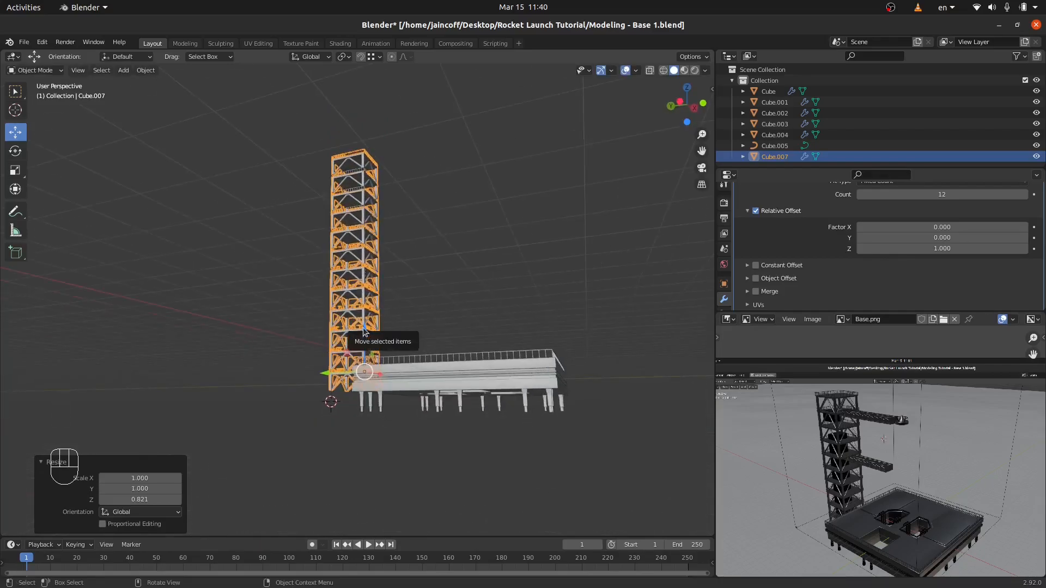
pyautogui.moveTo(365, 339); pyautogui.dragTo(372, 427)
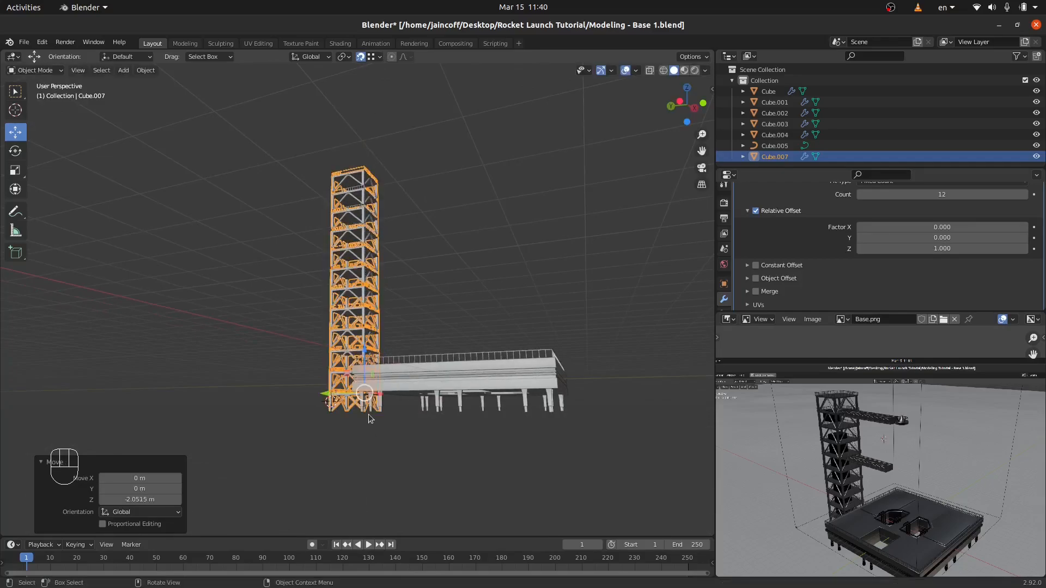
pyautogui.moveTo(341, 420); pyautogui.dragTo(390, 376, button='middle')
pyautogui.press('a')
pyautogui.press('a')
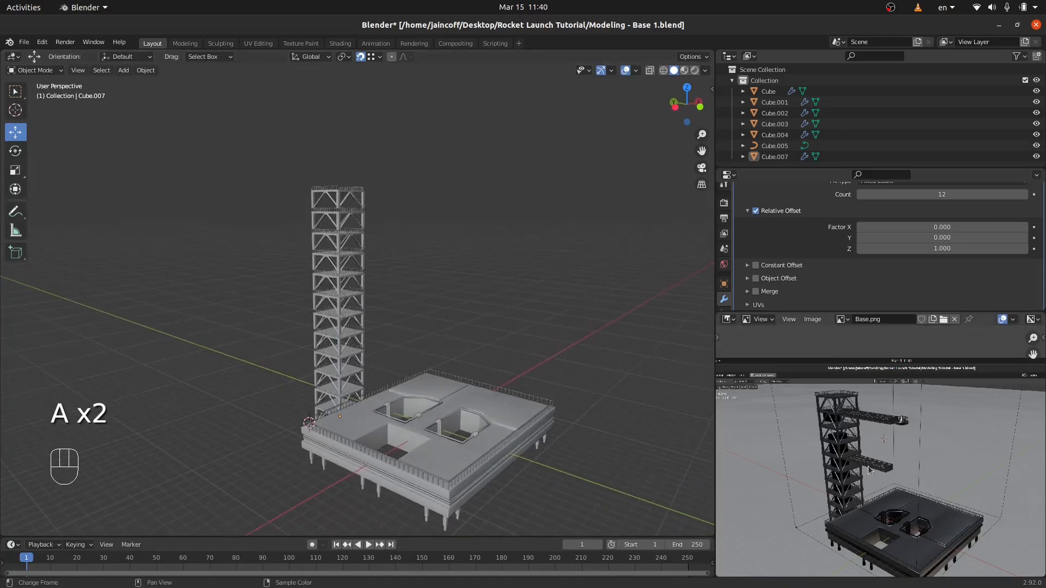
# Examine the reference image's tower and compare the level spacing, railings and braces on the modelled tower's lower levels.
pyautogui.moveTo(866, 468); pyautogui.dragTo(870, 481, button='middle')
pyautogui.scroll(3, 864, 390)
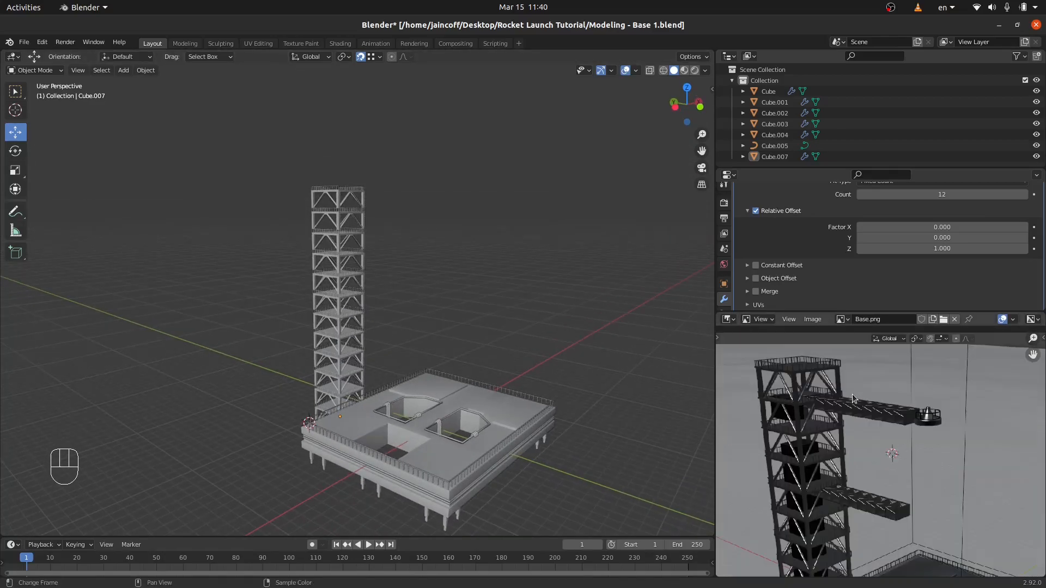
pyautogui.moveTo(831, 500); pyautogui.dragTo(824, 488, button='middle')
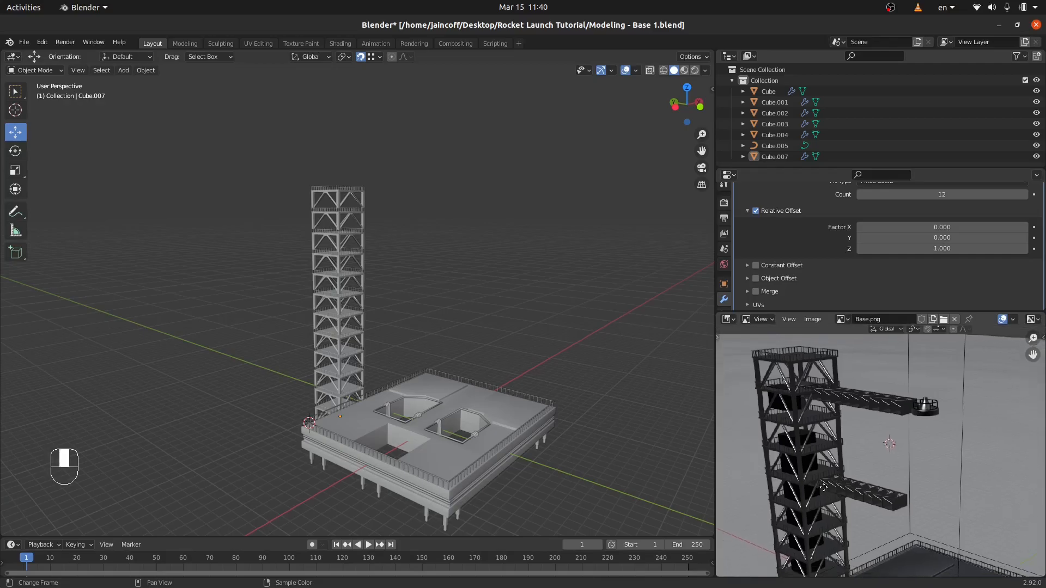
pyautogui.moveTo(801, 523); pyautogui.dragTo(795, 455, button='middle')
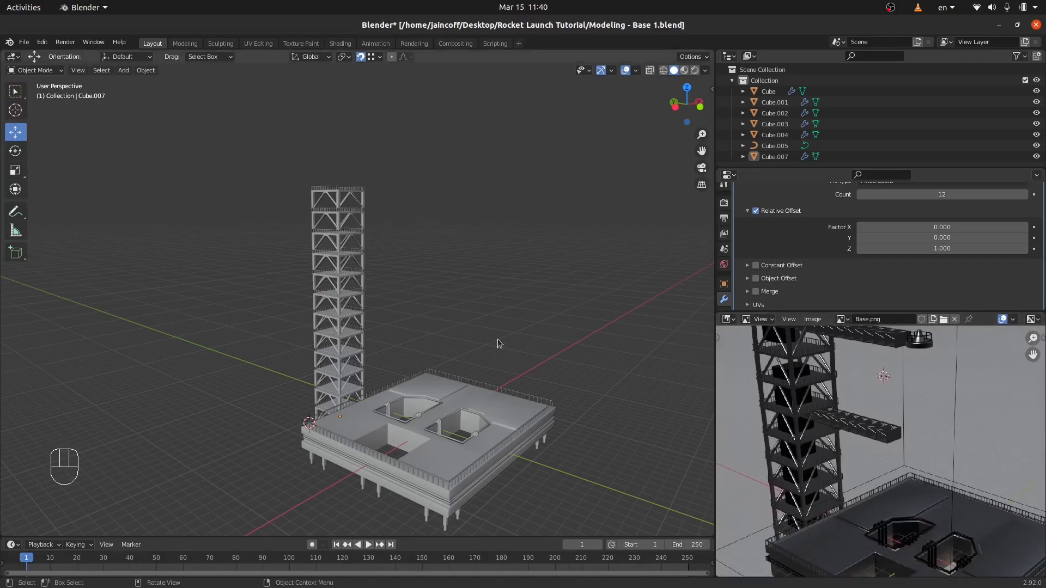
pyautogui.moveTo(538, 345); pyautogui.dragTo(466, 368, button='middle')
pyautogui.scroll(6, 334, 417)
pyautogui.moveTo(333, 417); pyautogui.dragTo(285, 394, button='middle')
pyautogui.press('Tab')
pyautogui.scroll(2, 288, 377)
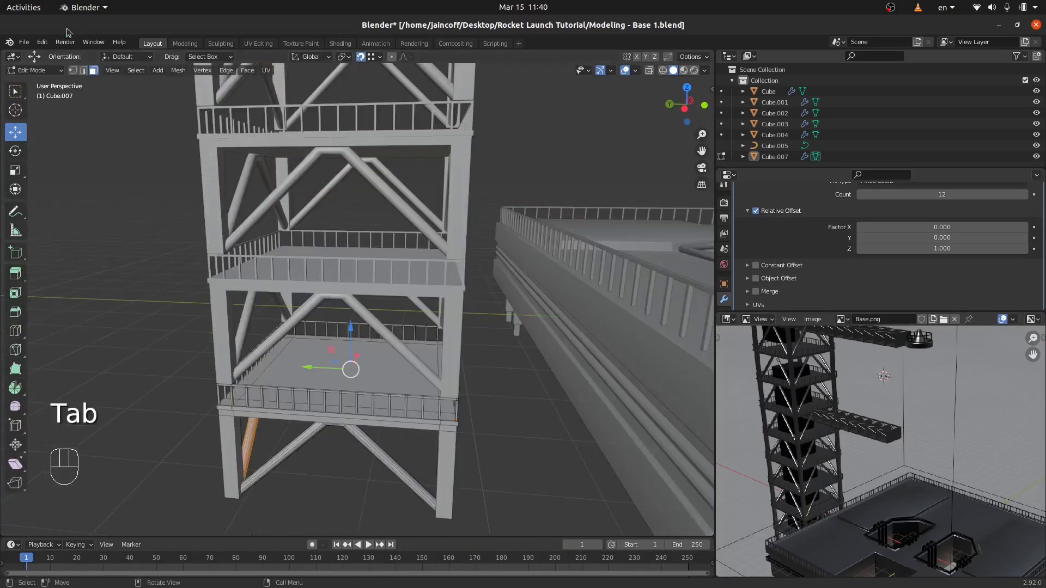
pyautogui.moveTo(318, 283); pyautogui.dragTo(239, 321, button='middle')
pyautogui.press('Tab')
# Reduce the tower array's relative offset Z factor to 0.9 and then to 0.8.
pyautogui.click(349, 335)
pyautogui.scroll(3, 782, 259)
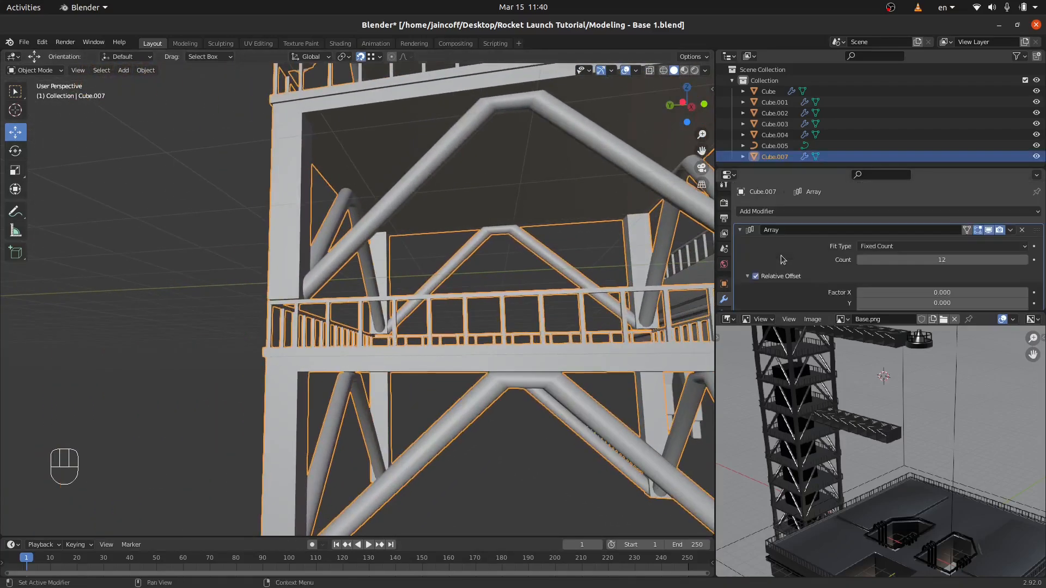
pyautogui.scroll(-3, 929, 296)
pyautogui.click(928, 248)
pyautogui.write('1.0')
pyautogui.press('Return')
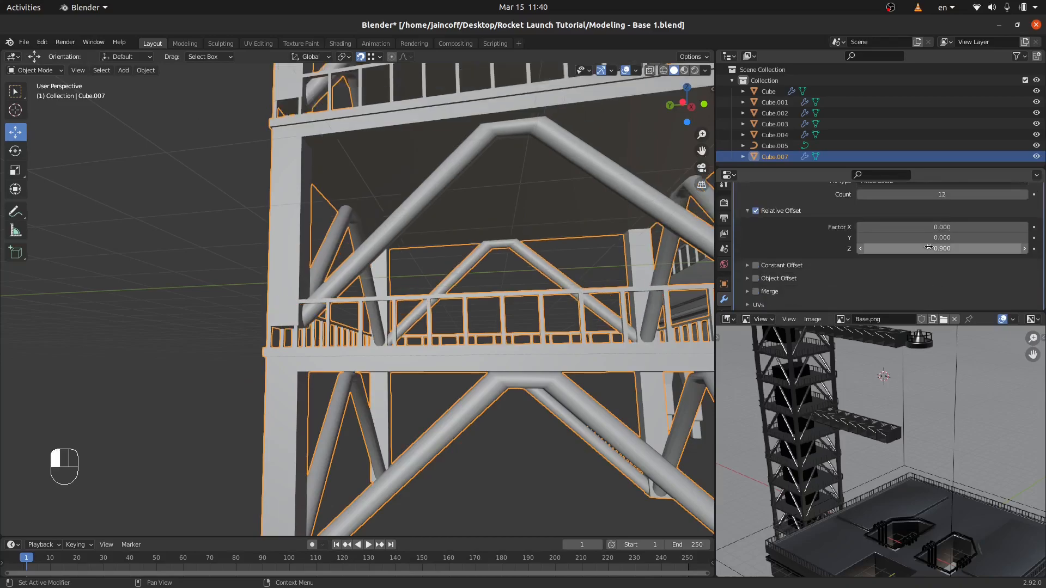
pyautogui.click(928, 248)
pyautogui.press('Return')
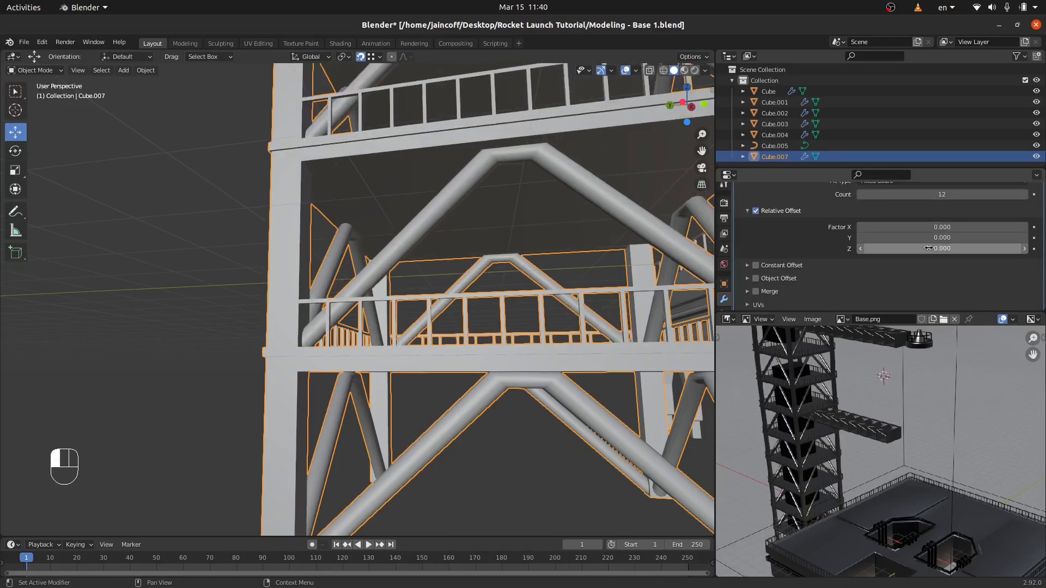
# Scale the tower along the Z axis to adjust its height against the base, and deselect it.
pyautogui.press('a')
pyautogui.press('a')
pyautogui.scroll(-8, 330, 342)
pyautogui.moveTo(408, 336); pyautogui.dragTo(444, 461, button='middle')
pyautogui.click(407, 365)
pyautogui.press('s')
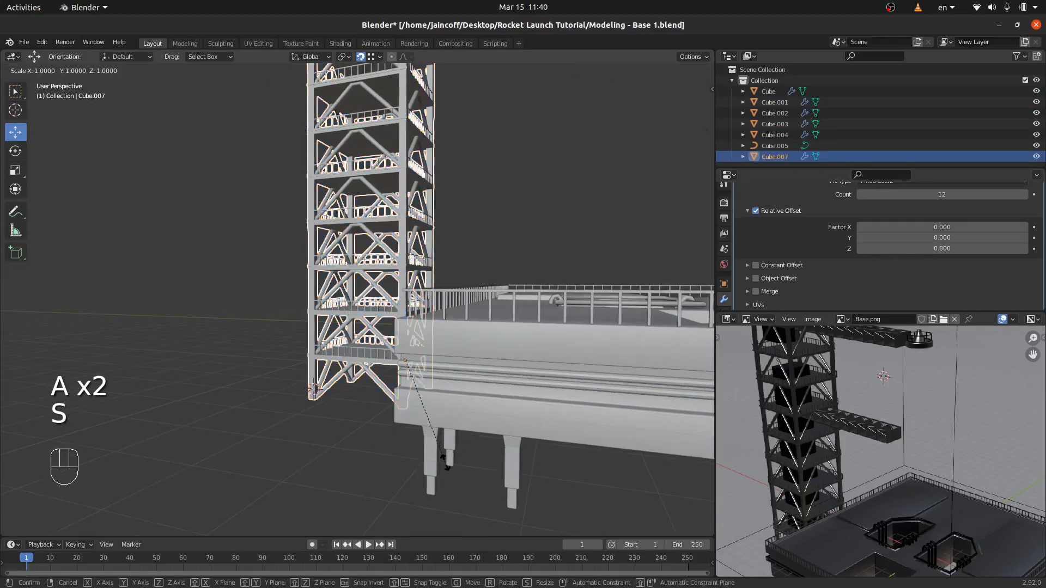
pyautogui.press('z')
pyautogui.click(423, 472)
pyautogui.press('a')
pyautogui.press('a')
pyautogui.scroll(-6, 361, 440)
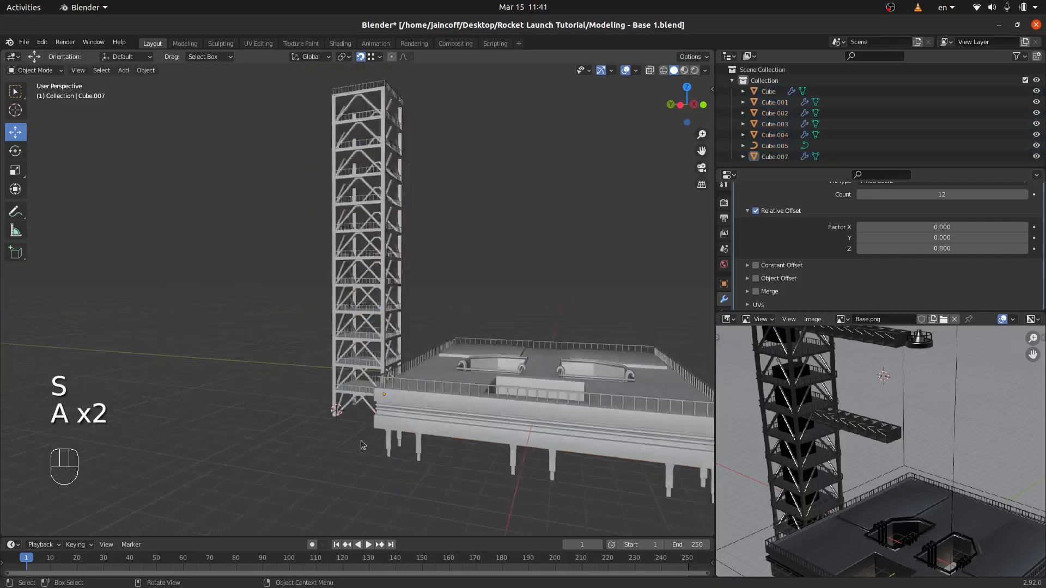
pyautogui.moveTo(384, 437); pyautogui.dragTo(403, 433, button='middle')
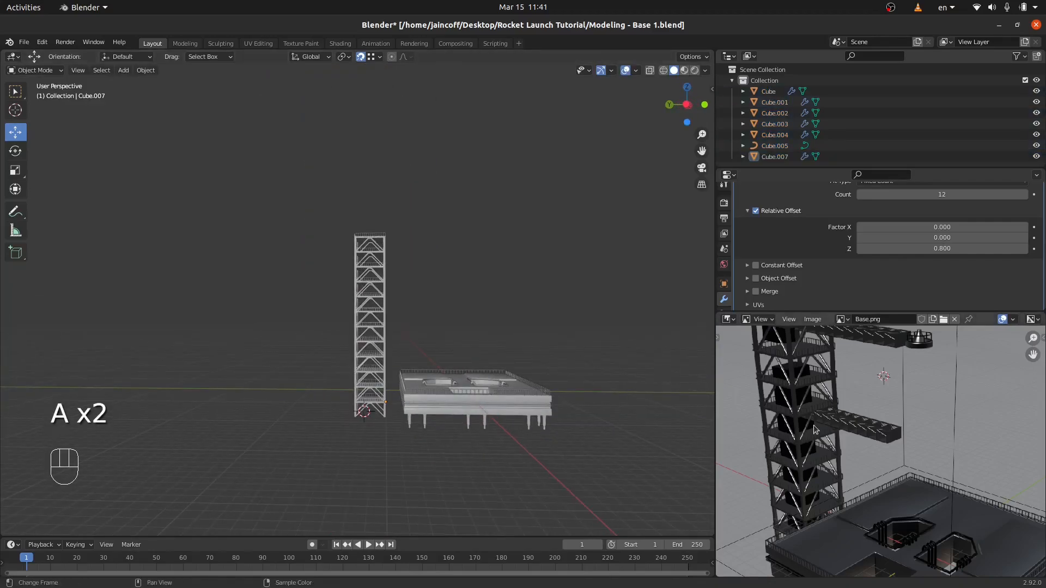
# Duplicate the floor face of the tower's lowest platform in place within the mesh.
pyautogui.moveTo(388, 372); pyautogui.dragTo(363, 388, button='middle')
pyautogui.scroll(9, 362, 387)
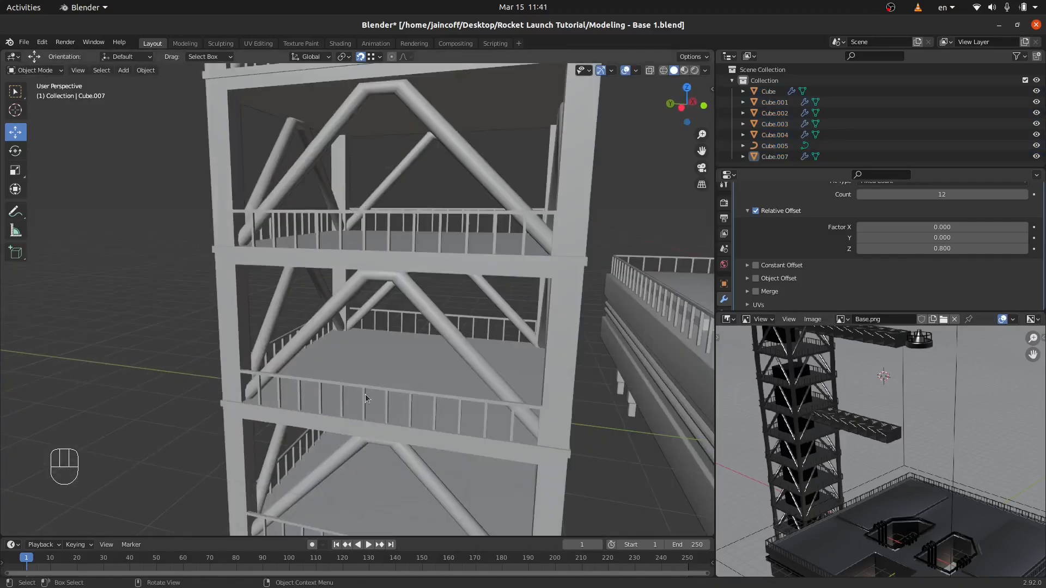
pyautogui.keyDown('shift'); pyautogui.moveTo(387, 462); pyautogui.dragTo(380, 352, button='middle'); pyautogui.keyUp('shift')
pyautogui.click(371, 368)
pyautogui.press('Tab')
pyautogui.keyDown('shift'); pyautogui.moveTo(374, 426); pyautogui.dragTo(373, 402, button='middle'); pyautogui.keyUp('shift')
pyautogui.click(388, 342)
pyautogui.moveTo(390, 345); pyautogui.dragTo(439, 413, button='middle')
pyautogui.hotkey('shift', 'd')
pyautogui.rightClick(445, 430)
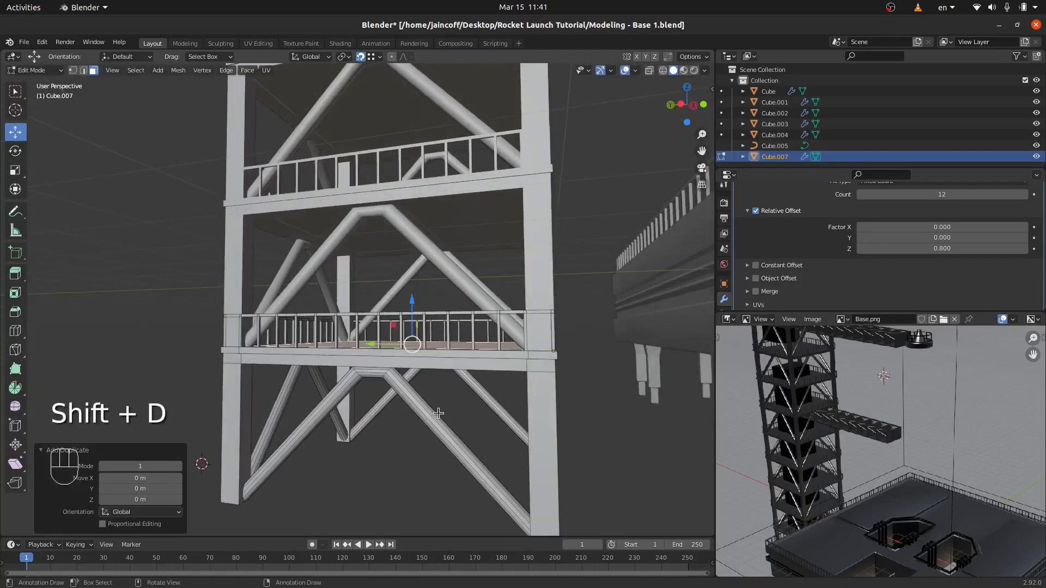
# Extrude the duplicated face about 1.95 m down along Z to the bottom of the legs.
pyautogui.press('e')
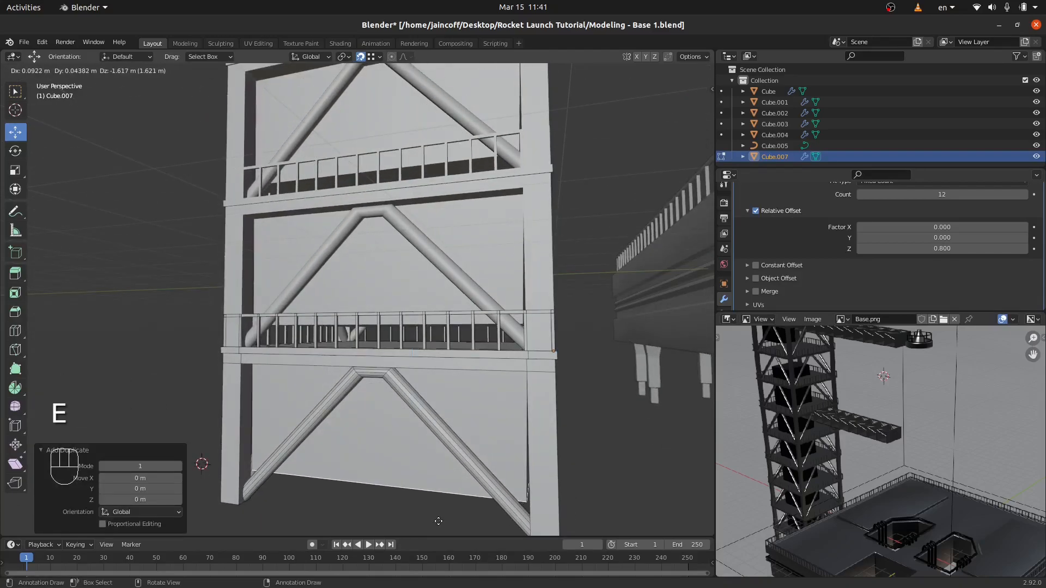
pyautogui.press('z')
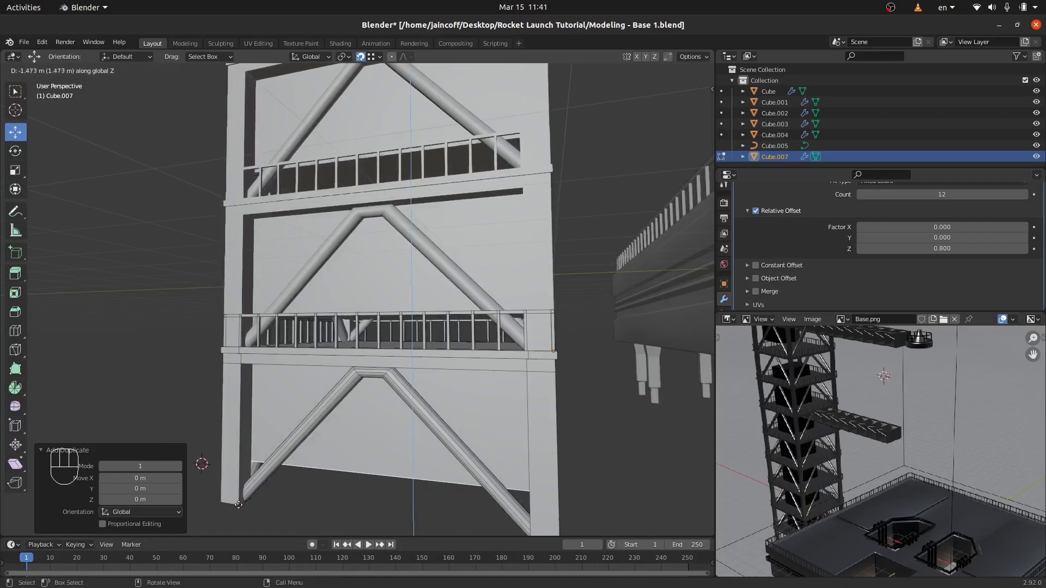
pyautogui.click(242, 508)
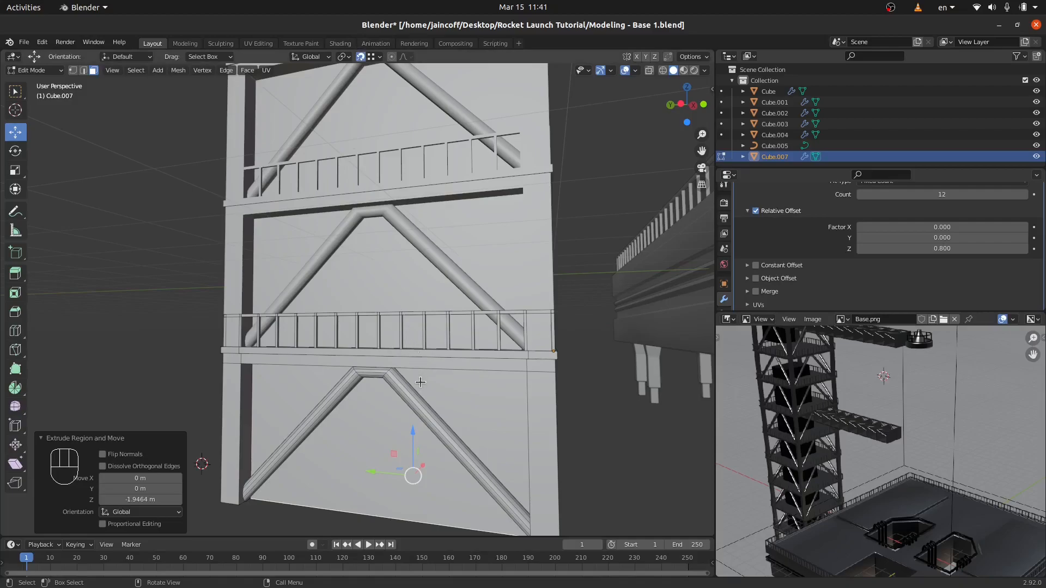
# Select the whole extruded box and shrink it in X and Y while keeping its height.
pyautogui.press('l')
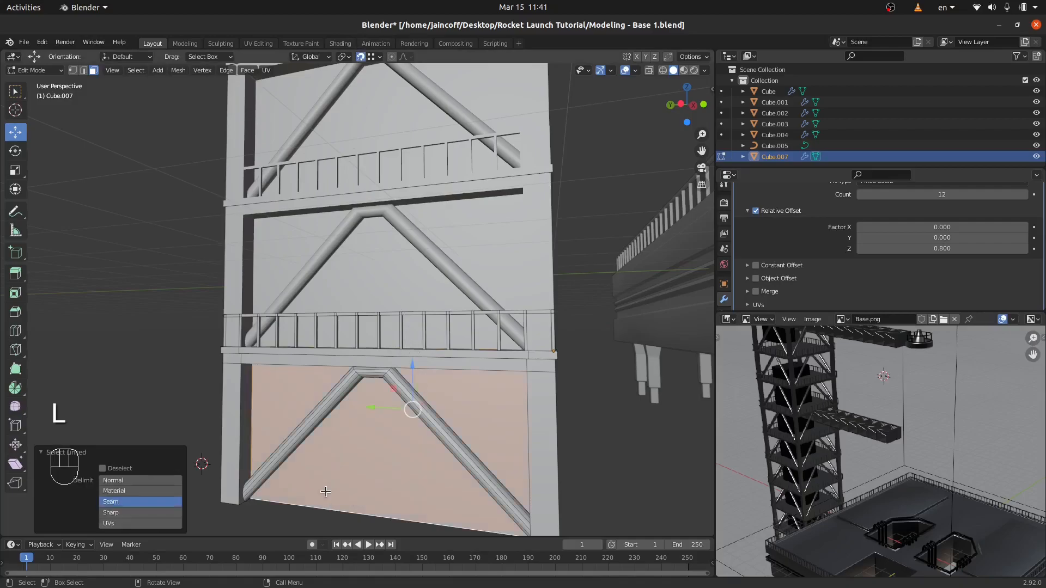
pyautogui.press('s')
pyautogui.hotkey('shift', 'z')
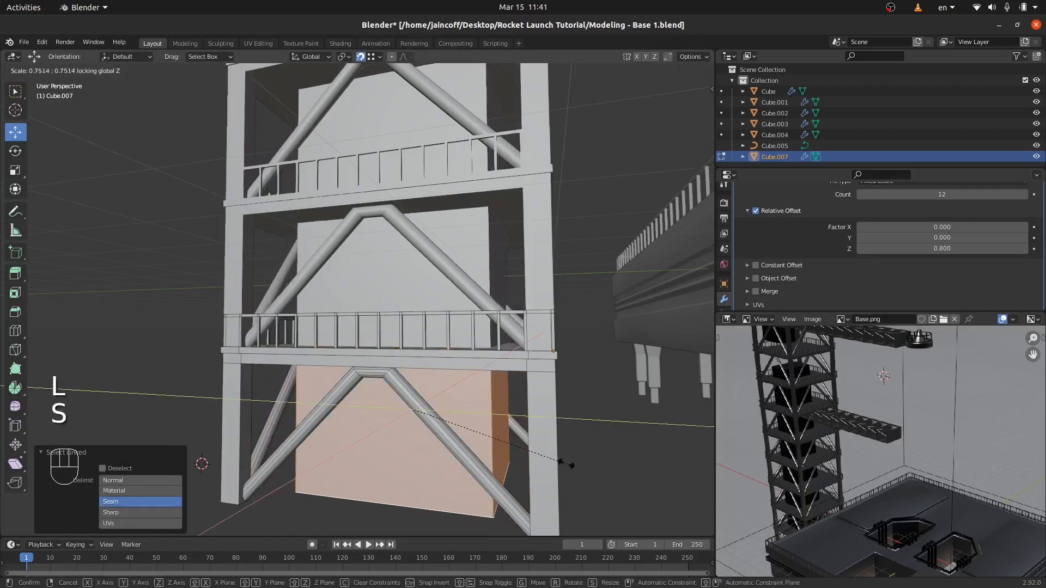
pyautogui.click(504, 434)
# Shift the box along the Y axis away from the base to form an off-centre inner shaft, and return to Object Mode.
pyautogui.moveTo(460, 375); pyautogui.dragTo(491, 379, button='middle')
pyautogui.moveTo(368, 399); pyautogui.dragTo(333, 409)
pyautogui.scroll(-6, 354, 403)
pyautogui.press('Tab')
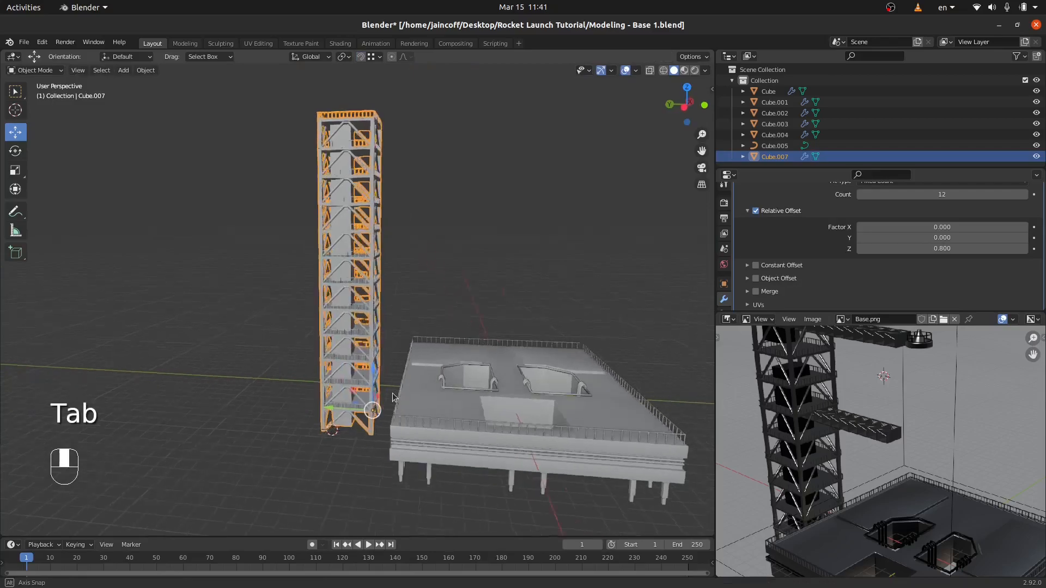
pyautogui.press('a')
pyautogui.press('a')
pyautogui.moveTo(396, 396); pyautogui.dragTo(348, 334, button='middle')
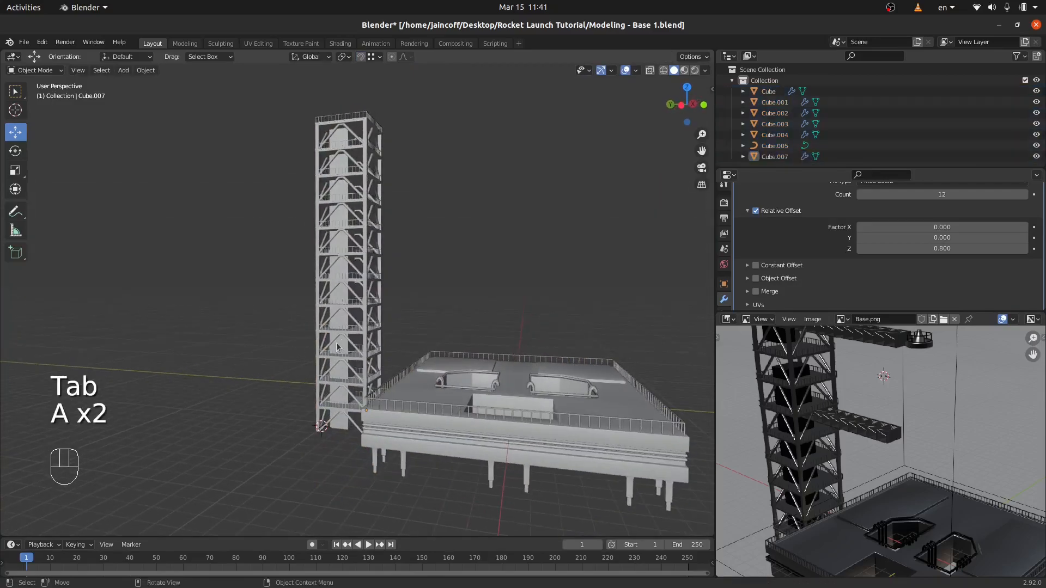
# Separate the inner shaft box from the tower mesh into its own object and select that object.
pyautogui.moveTo(553, 415); pyautogui.dragTo(347, 422, button='middle')
pyautogui.click(347, 422)
pyautogui.scroll(3, 346, 422)
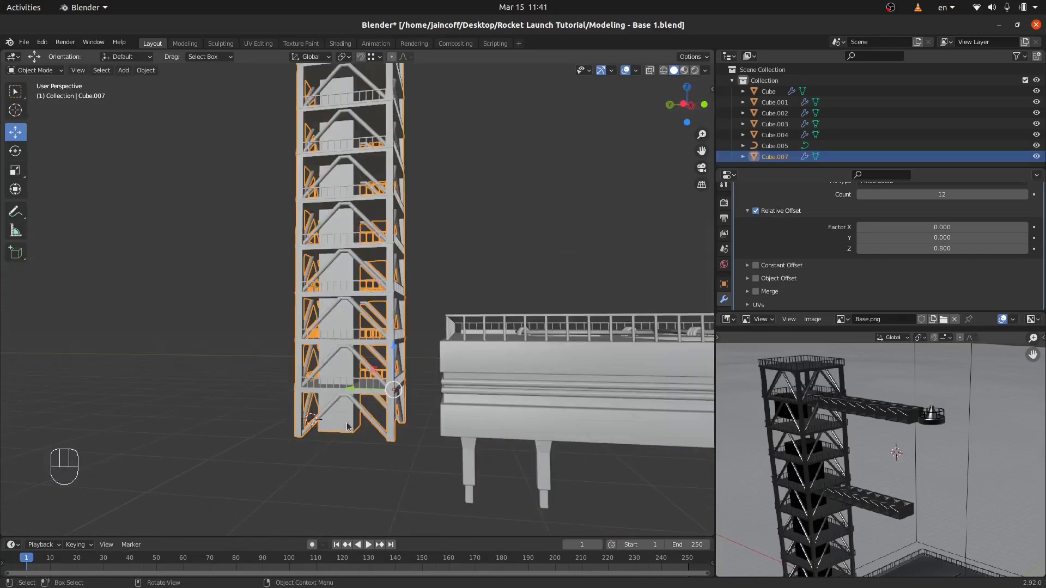
pyautogui.press('Tab')
pyautogui.press('p')
pyautogui.click(405, 382)
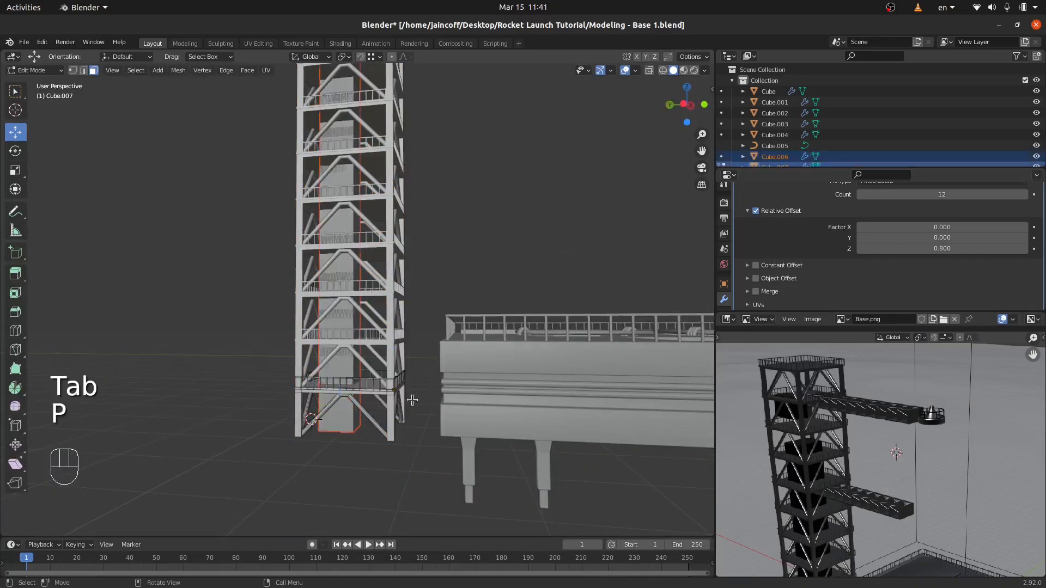
pyautogui.press('Tab')
pyautogui.keyDown('shift'); pyautogui.click(369, 388); pyautogui.keyUp('shift')
pyautogui.scroll(-4, 369, 388)
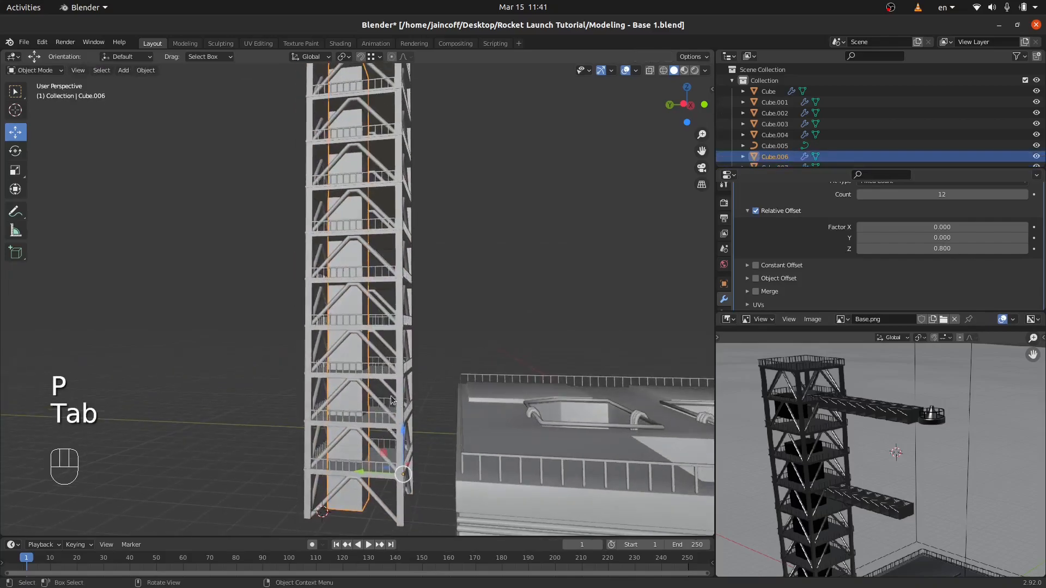
# Reduce the inner shaft's array count to 11 and clear the selection.
pyautogui.click(860, 195)
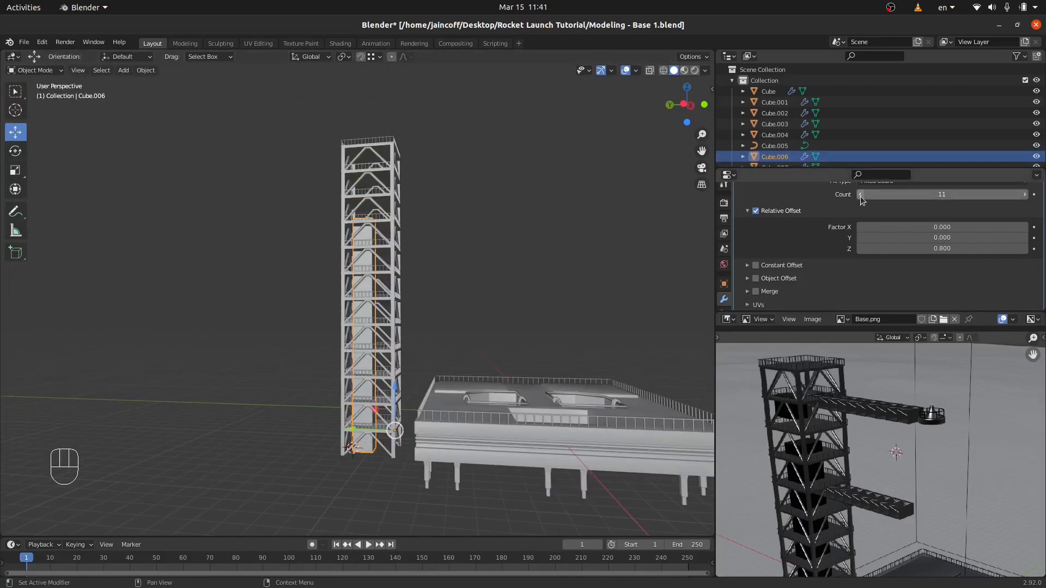
pyautogui.moveTo(450, 215); pyautogui.dragTo(439, 236, button='middle')
pyautogui.press('a')
pyautogui.press('a')
pyautogui.scroll(3, 358, 253)
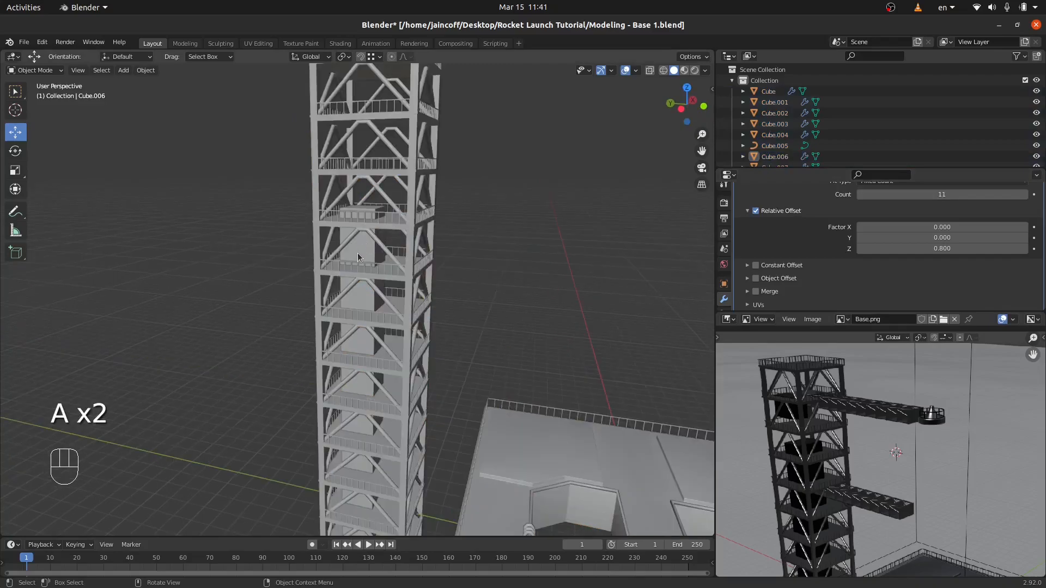
# Examine the tower from several sides and compare it with the horizontal truss arms and round end platform in the reference image.
pyautogui.moveTo(357, 252)
pyautogui.mouseDown(button='middle')
pyautogui.moveTo(360, 228)
pyautogui.moveTo(365, 257)
pyautogui.moveTo(341, 257)
pyautogui.mouseUp(button='middle')
pyautogui.scroll(-3, 360, 229)
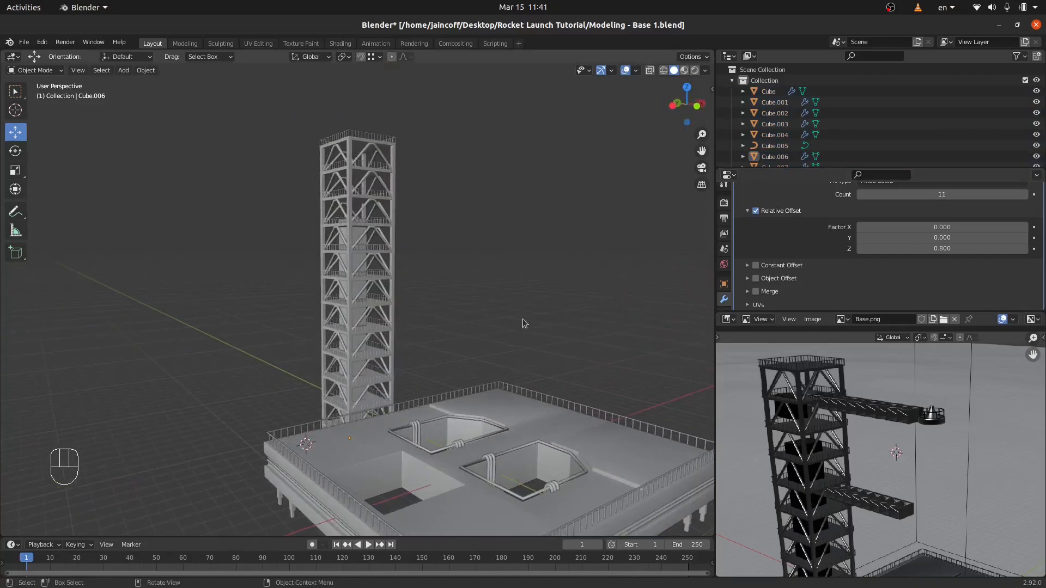
pyautogui.moveTo(506, 315); pyautogui.dragTo(524, 316, button='middle')
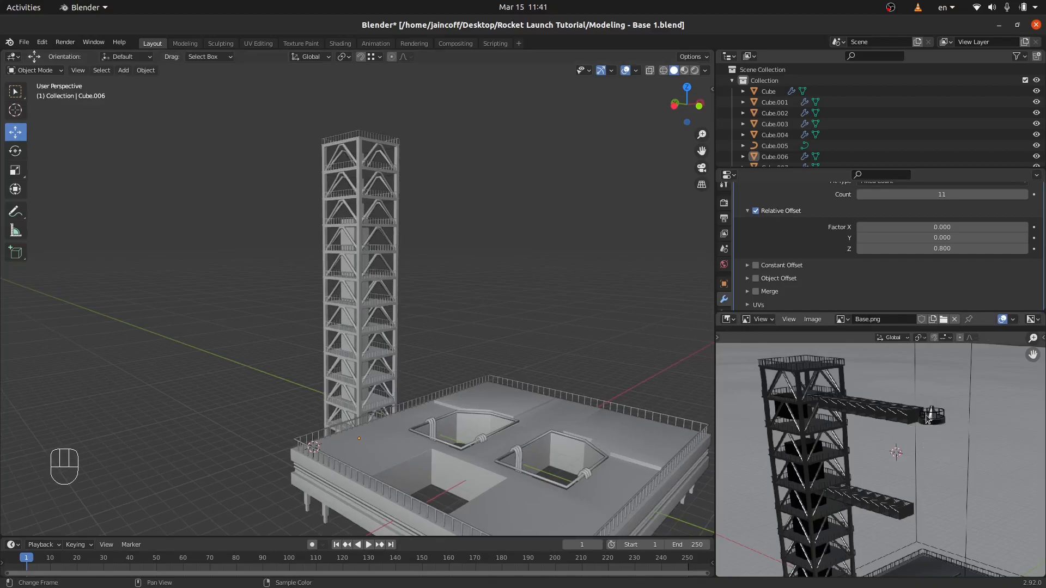
pyautogui.scroll(5, 931, 418)
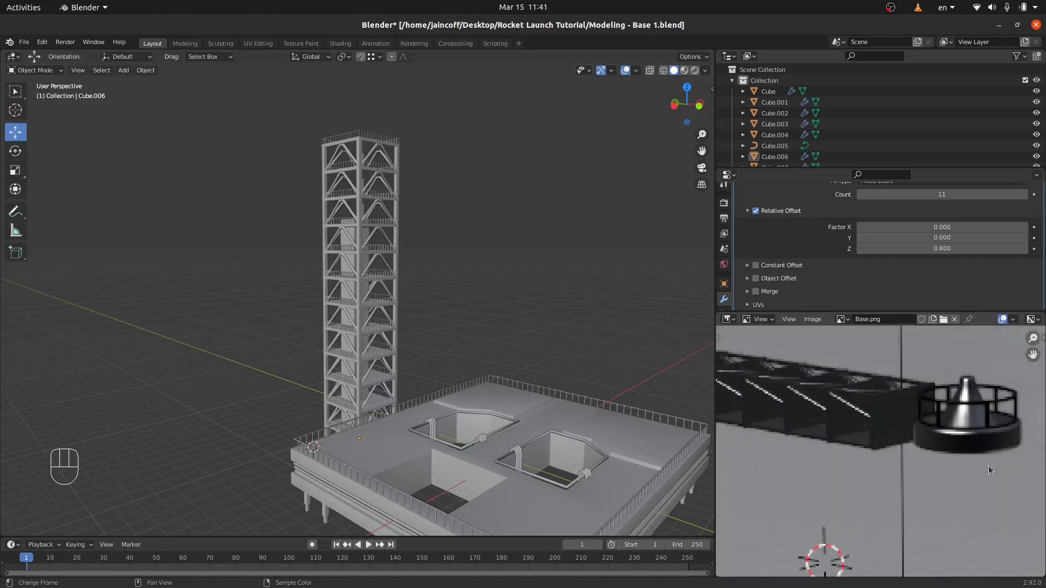
pyautogui.moveTo(989, 468); pyautogui.dragTo(967, 463, button='middle')
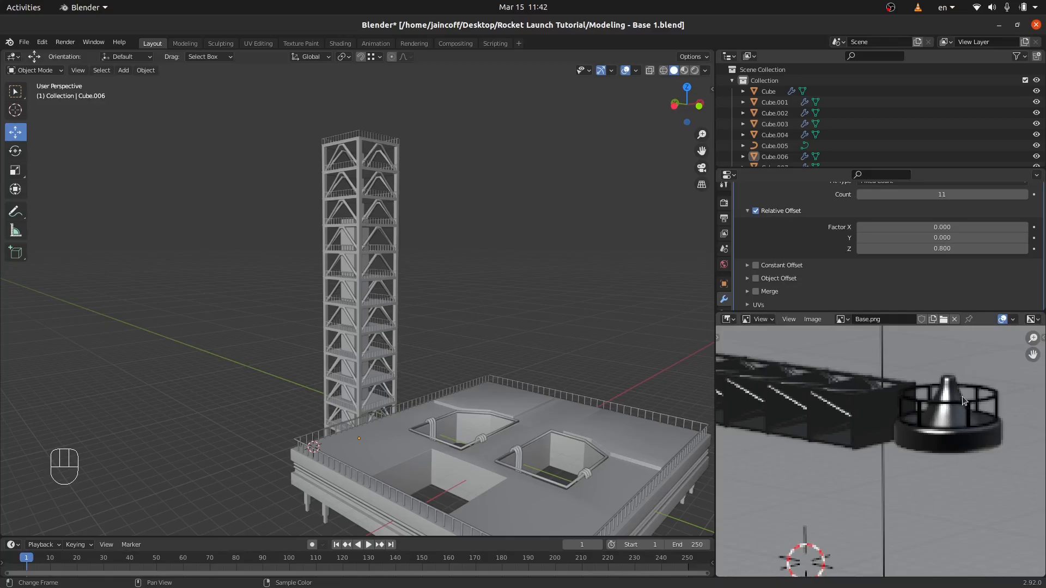
pyautogui.scroll(-6, 920, 410)
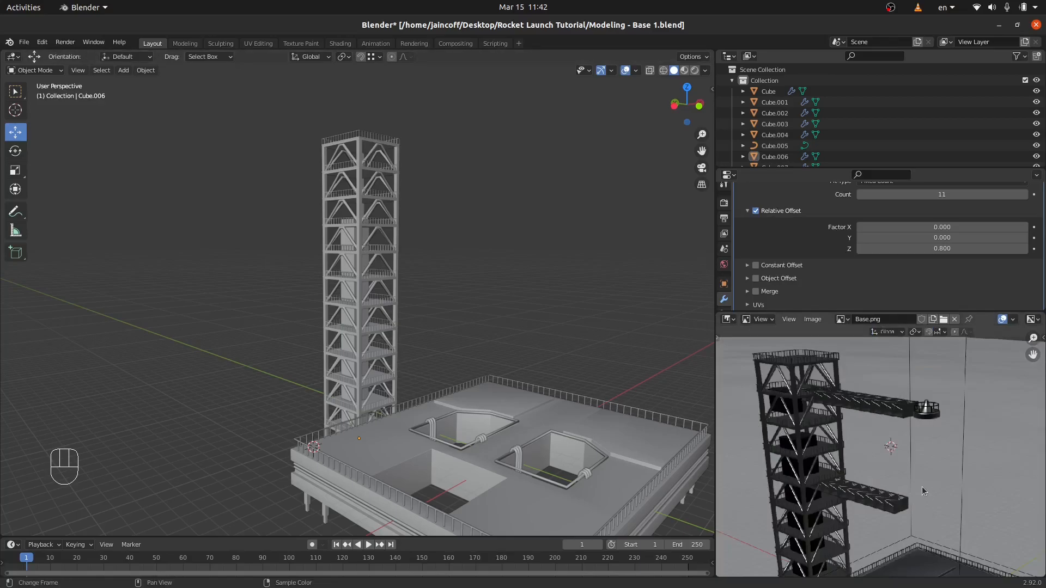
pyautogui.moveTo(471, 324); pyautogui.dragTo(457, 300, button='middle')
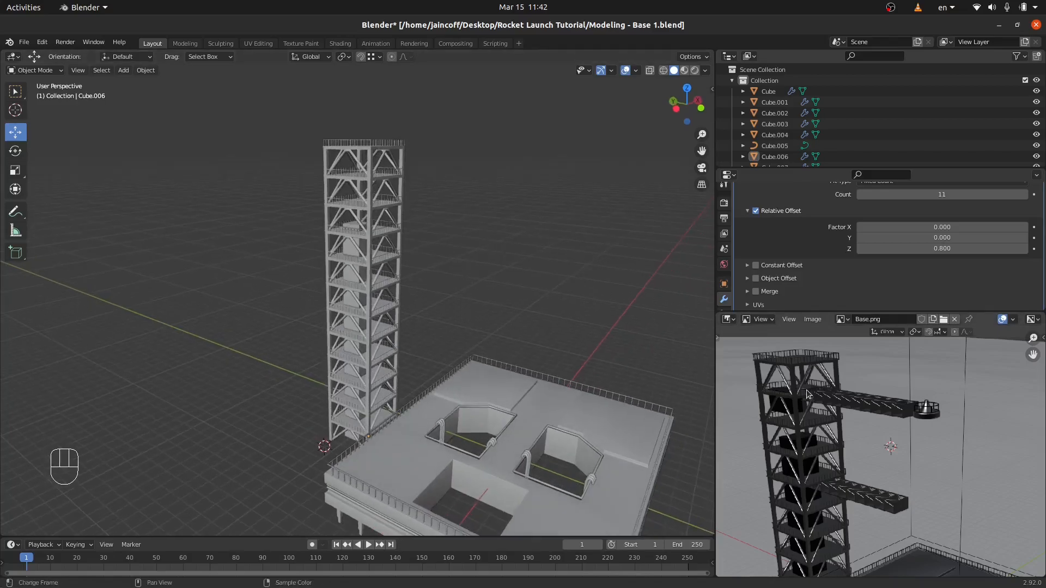
pyautogui.scroll(3, 842, 409)
# Duplicate the arrayed tower and move the copy about -11.9 m along X, clear of the original.
pyautogui.click(371, 309)
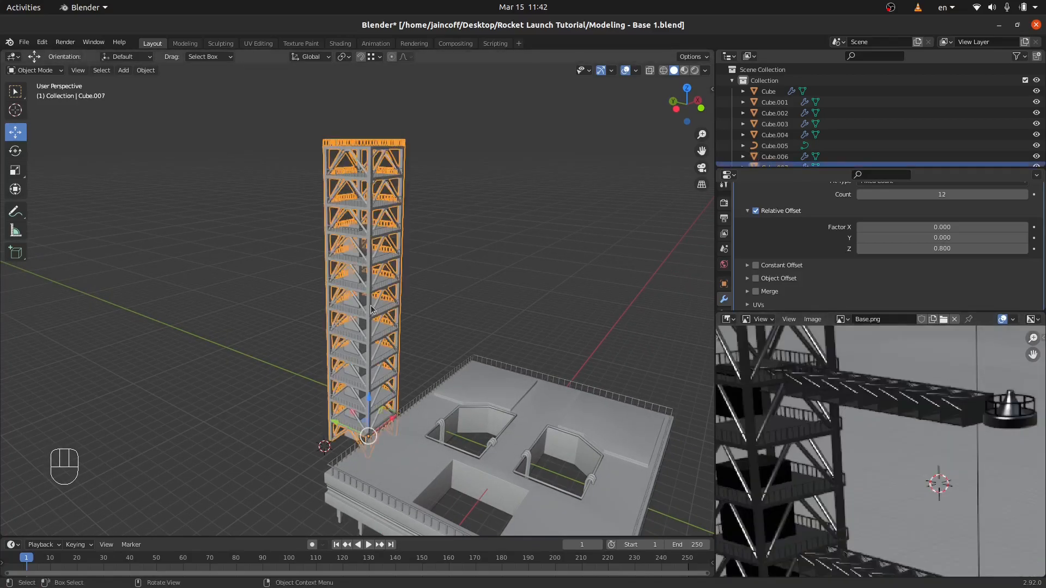
pyautogui.hotkey('shift', 'd')
pyautogui.moveTo(393, 419); pyautogui.dragTo(257, 516)
pyautogui.keyDown('shift'); pyautogui.moveTo(323, 347); pyautogui.dragTo(365, 301, button='middle'); pyautogui.keyUp('shift')
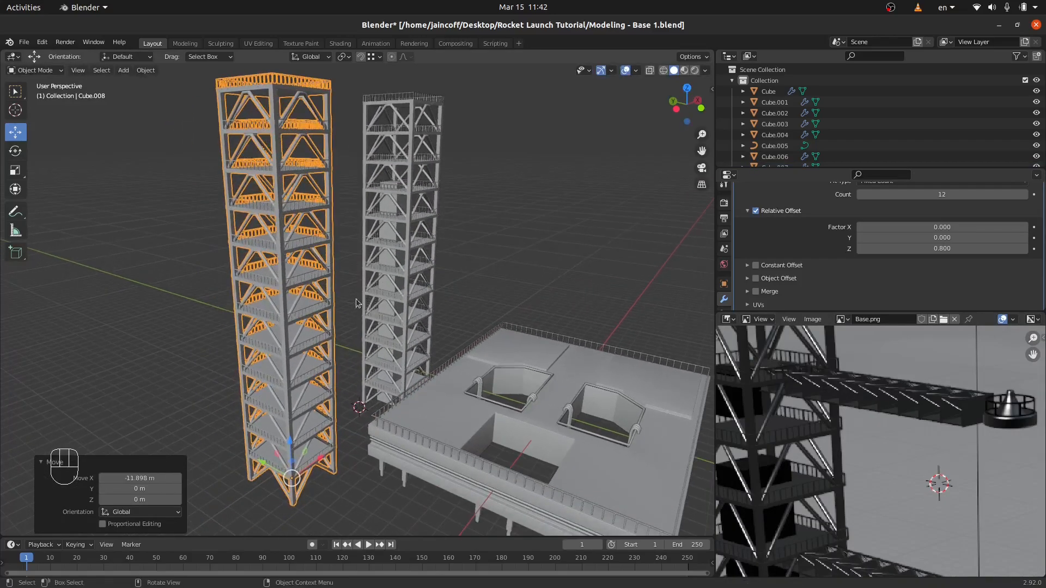
# Delete all guard railings from the duplicated tower's mesh, keeping the platform, legs and cross braces, and return to Object Mode.
pyautogui.press('Tab')
pyautogui.scroll(5, 286, 288)
pyautogui.press('a')
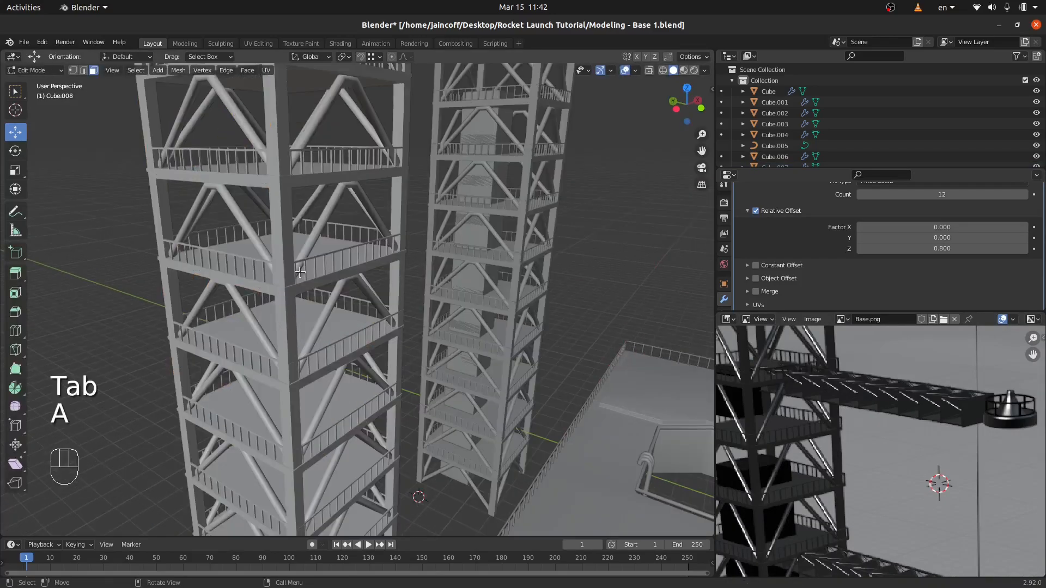
pyautogui.press('KP_Decimal')
pyautogui.press('a')
pyautogui.press('a')
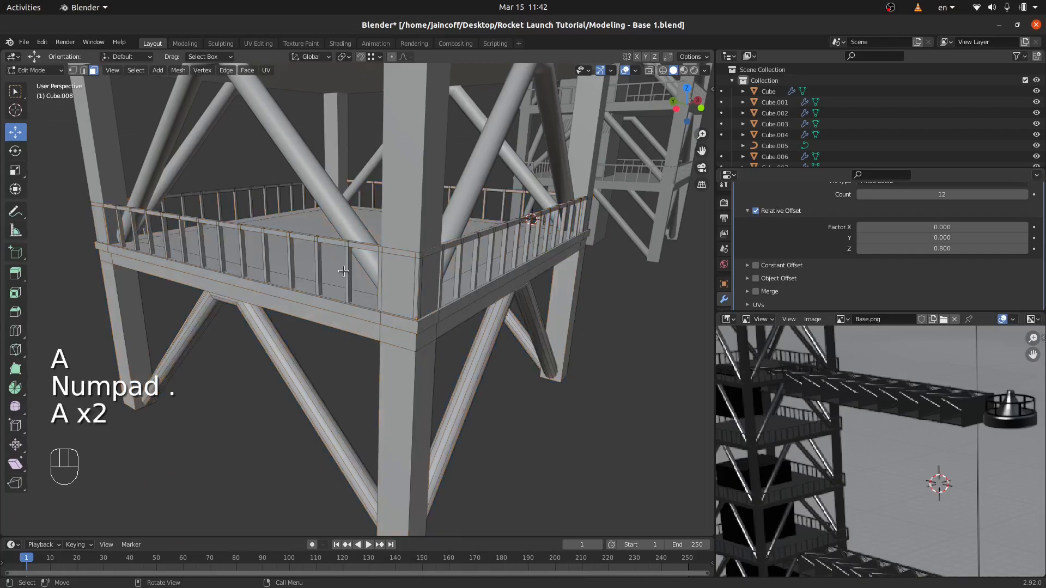
pyautogui.press('l')
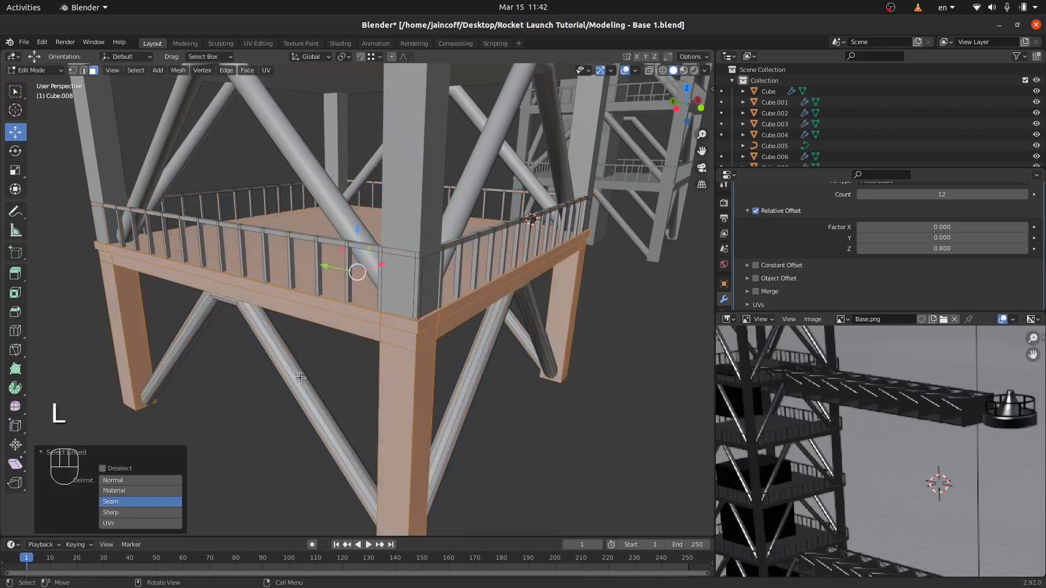
pyautogui.press('l')
pyautogui.press('l')
pyautogui.moveTo(507, 354); pyautogui.dragTo(498, 337, button='middle')
pyautogui.press('l')
pyautogui.press('l')
pyautogui.moveTo(231, 320); pyautogui.dragTo(353, 293, button='middle')
pyautogui.hotkey('ctrl', 'i')
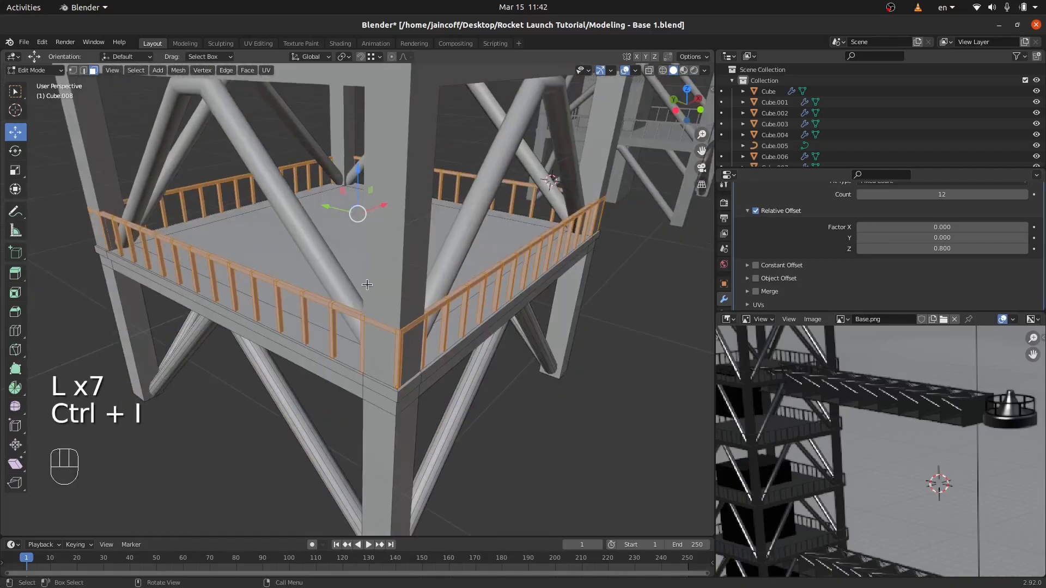
pyautogui.press('x')
pyautogui.click(427, 209)
pyautogui.press('Tab')
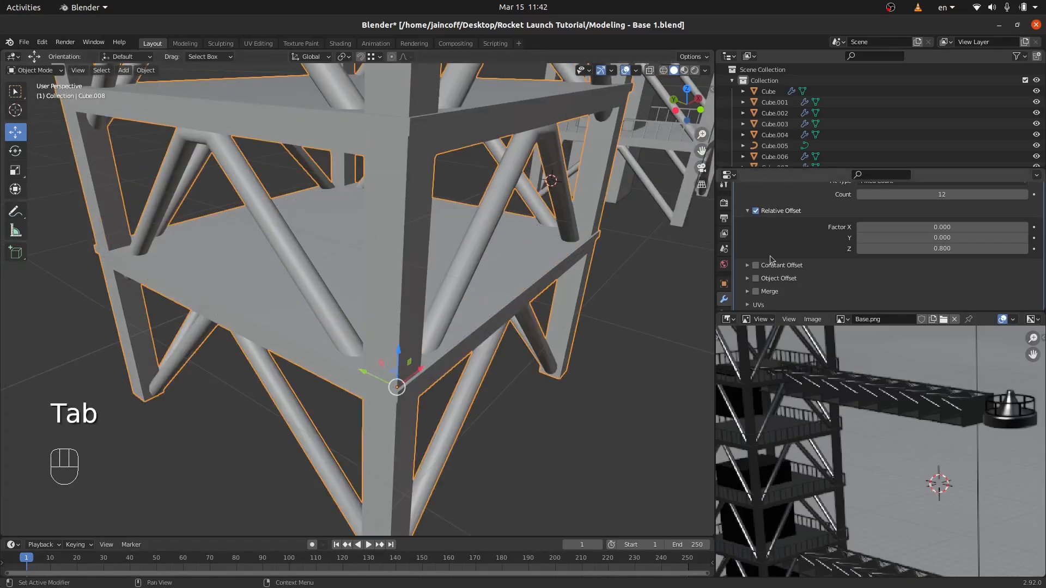
# Set the duplicated tower's array relative offset Z factor to 1 and clear the selection.
pyautogui.scroll(-3, 724, 272)
pyautogui.scroll(3, 780, 276)
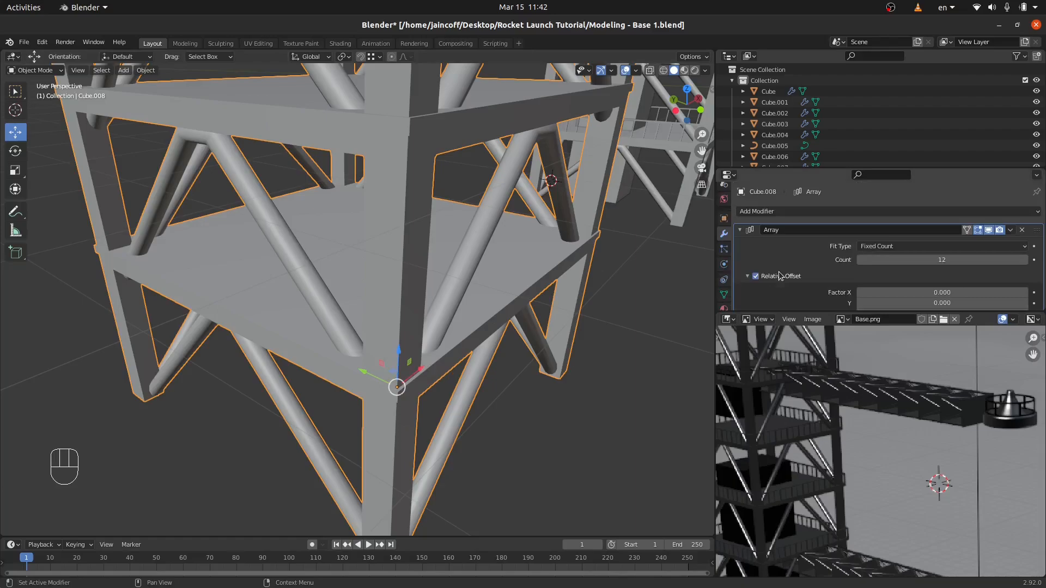
pyautogui.scroll(-6, 780, 276)
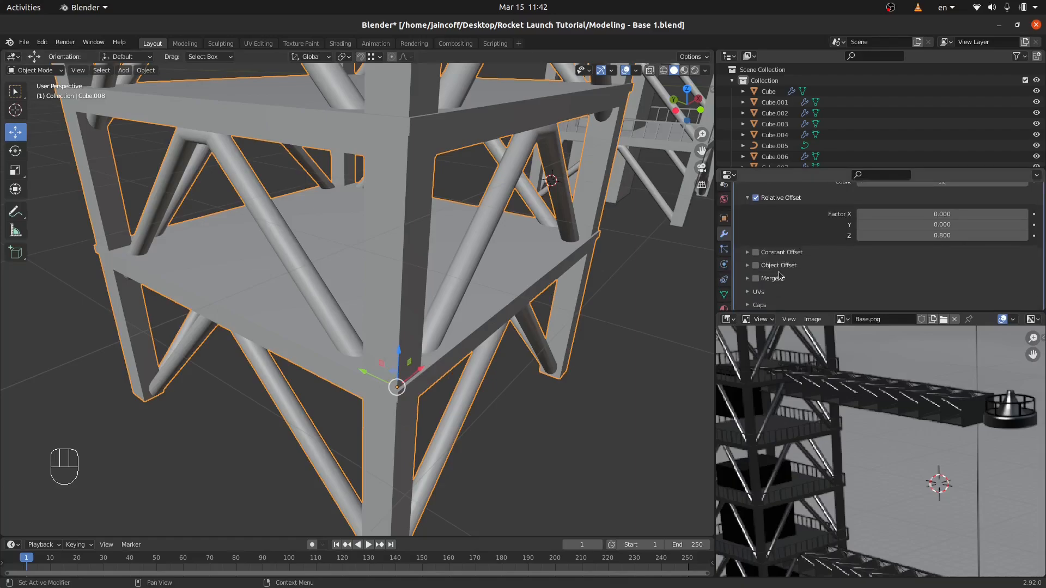
pyautogui.click(925, 235)
pyautogui.write('1')
pyautogui.press('Return')
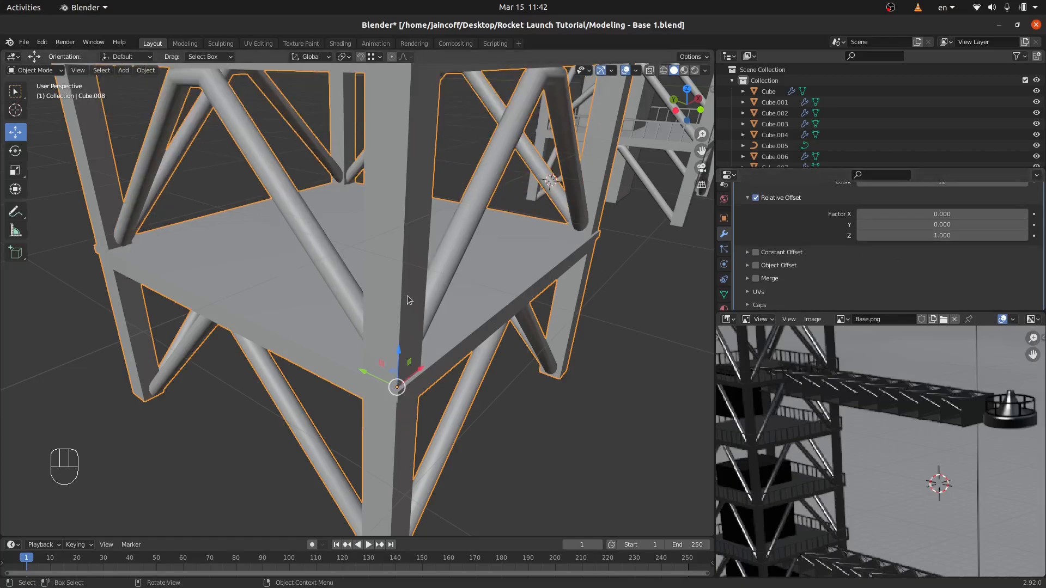
pyautogui.scroll(-5, 371, 348)
pyautogui.press('a')
pyautogui.press('a')
pyautogui.scroll(-8, 362, 354)
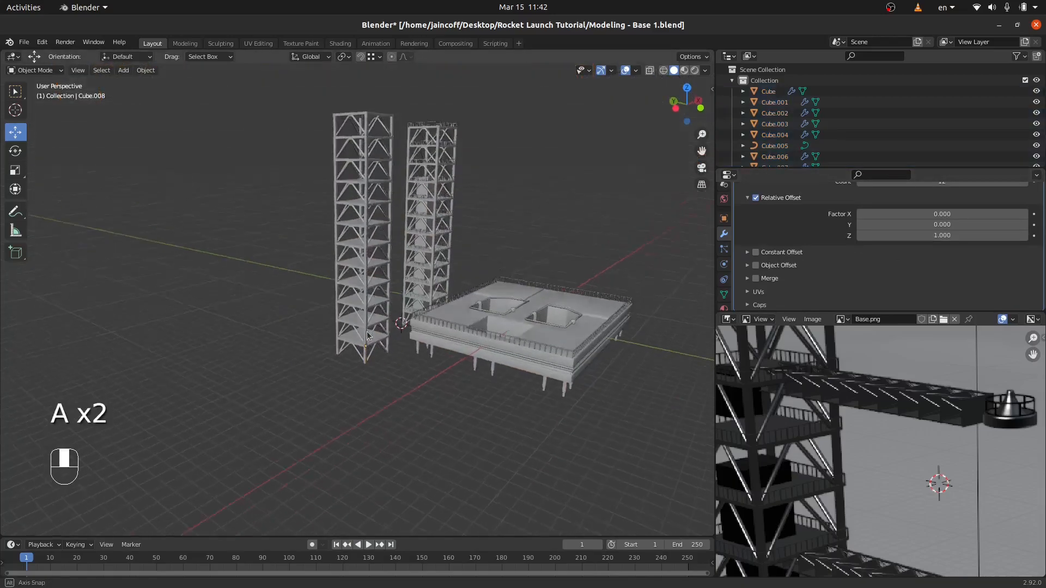
# Delete the cross brace on one side of the duplicated tower's lowest segment, the side facing the base.
pyautogui.moveTo(431, 291); pyautogui.dragTo(425, 323, button='middle')
pyautogui.scroll(6, 376, 327)
pyautogui.press('Tab')
pyautogui.keyDown('shift'); pyautogui.moveTo(355, 331); pyautogui.dragTo(352, 218, button='middle'); pyautogui.keyUp('shift')
pyautogui.press('a')
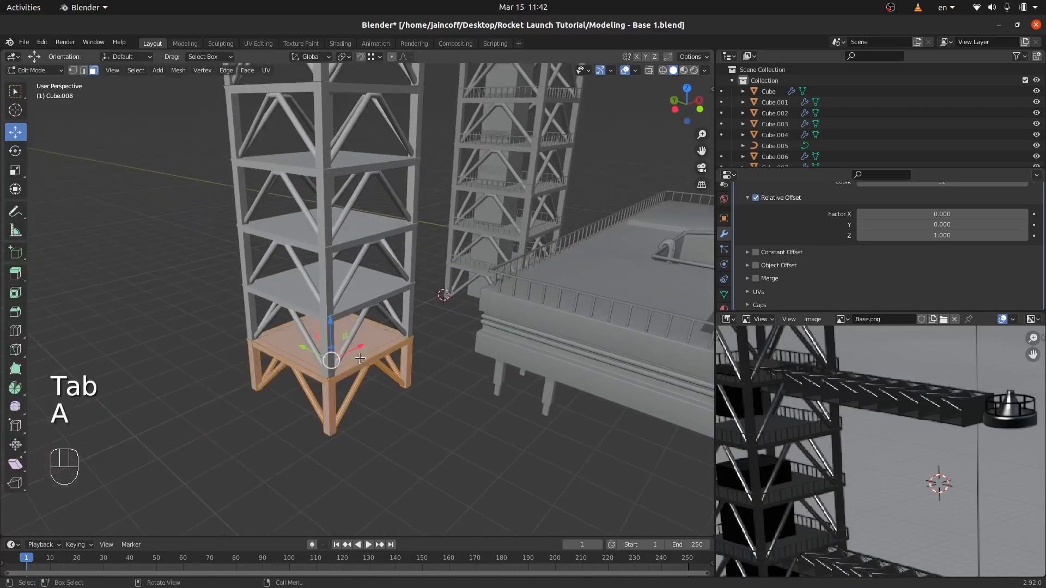
pyautogui.press('a')
pyautogui.scroll(5, 350, 395)
pyautogui.press('l')
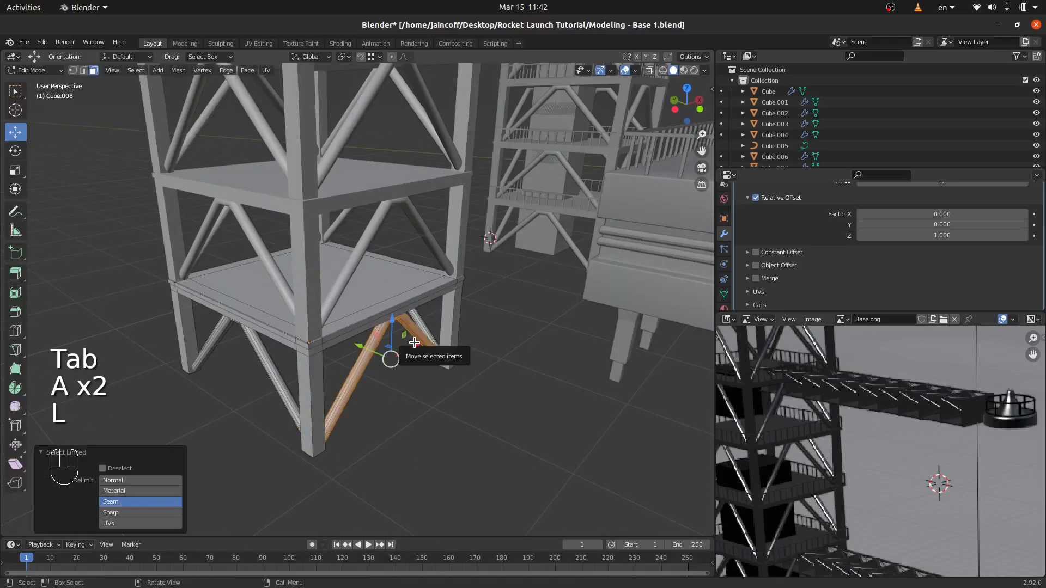
pyautogui.press('x')
pyautogui.click(414, 356)
# Extrude the platform's narrow underside face on the unbraced side down along Z into a solid wall, and return to Object Mode.
pyautogui.moveTo(416, 362); pyautogui.dragTo(347, 219, button='middle')
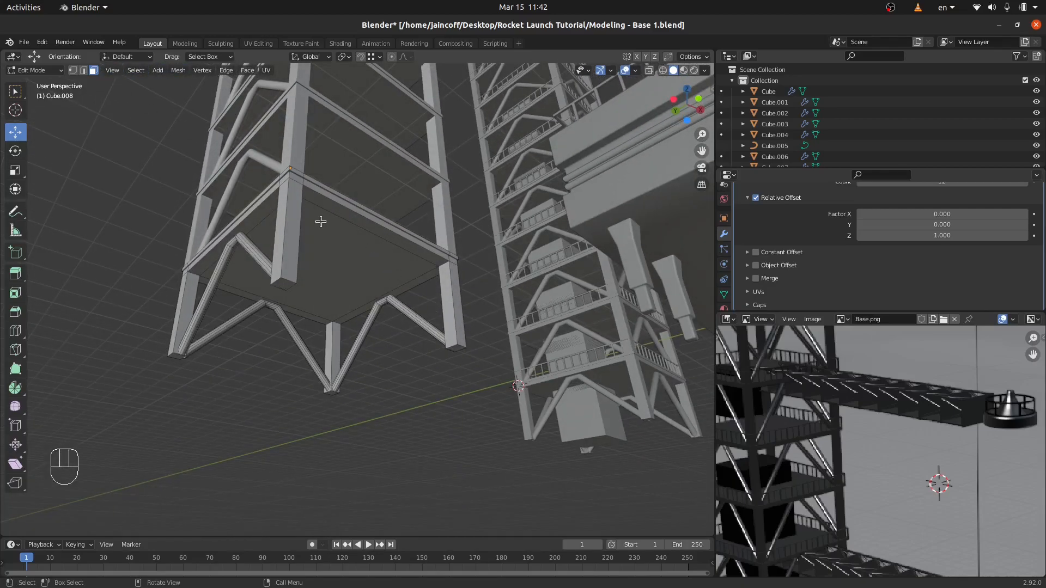
pyautogui.click(336, 206)
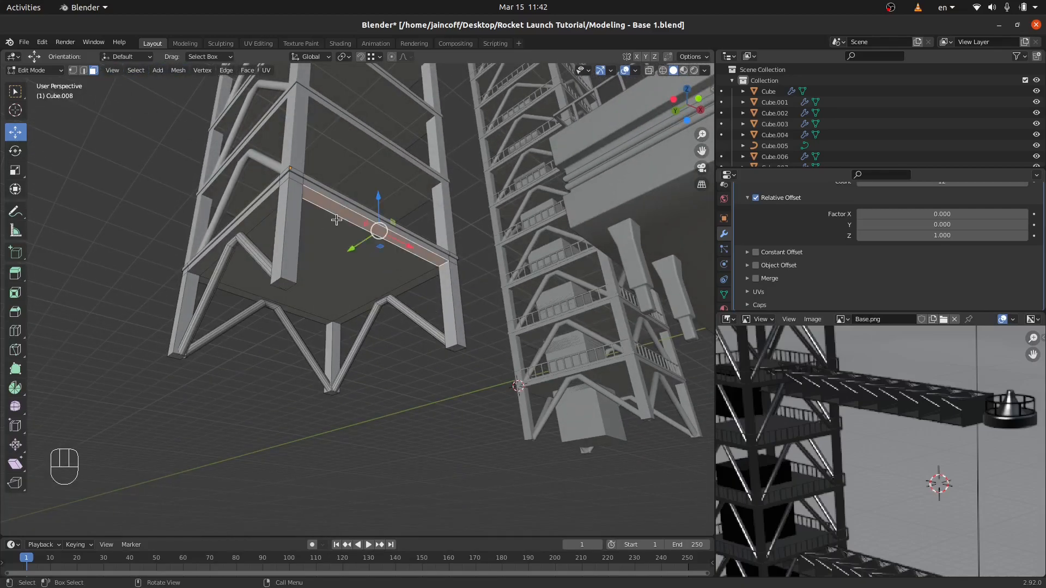
pyautogui.press('e')
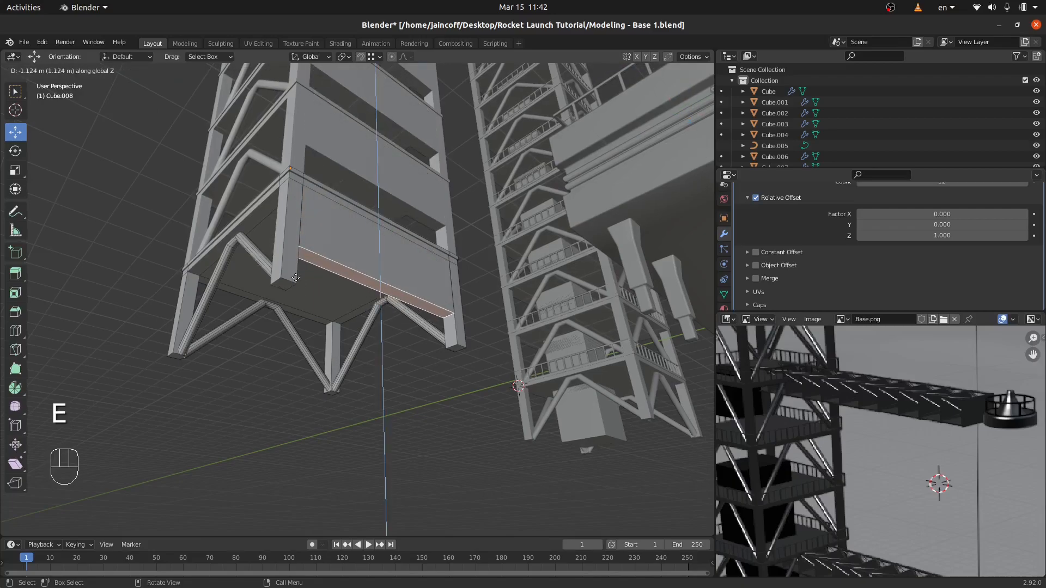
pyautogui.click(302, 329)
pyautogui.press('Tab')
pyautogui.moveTo(310, 350); pyautogui.dragTo(401, 368, button='middle')
pyautogui.keyDown('shift'); pyautogui.moveTo(368, 175); pyautogui.dragTo(382, 347, button='middle'); pyautogui.keyUp('shift')
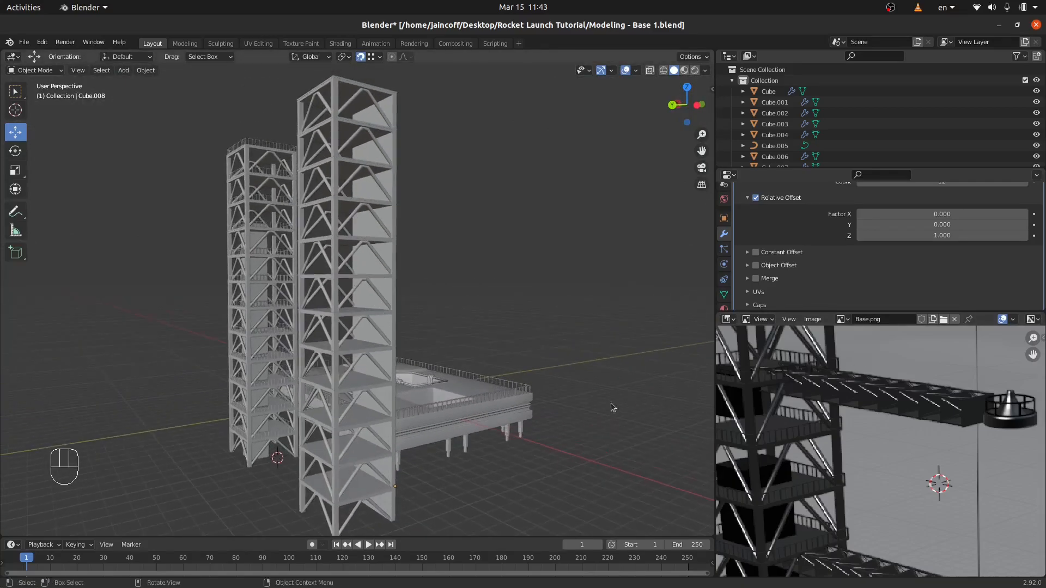
# Scale the duplicated tower to about 0.523 along the Y axis.
pyautogui.scroll(-3, 845, 410)
pyautogui.moveTo(436, 378); pyautogui.dragTo(419, 392, button='middle')
pyautogui.click(308, 316)
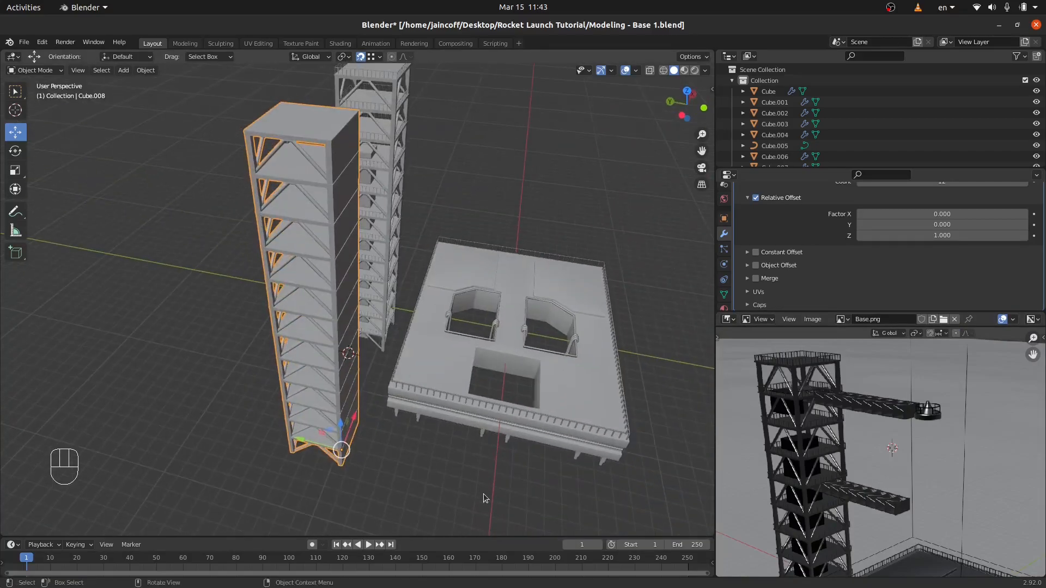
pyautogui.press('s')
pyautogui.press('y')
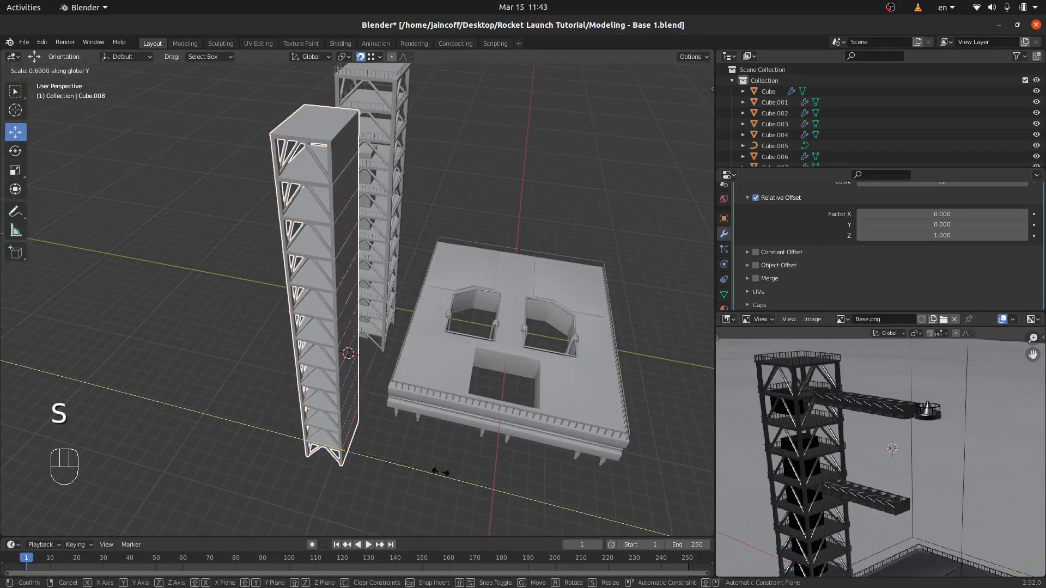
pyautogui.click(414, 453)
pyautogui.moveTo(414, 453); pyautogui.dragTo(479, 377, button='middle')
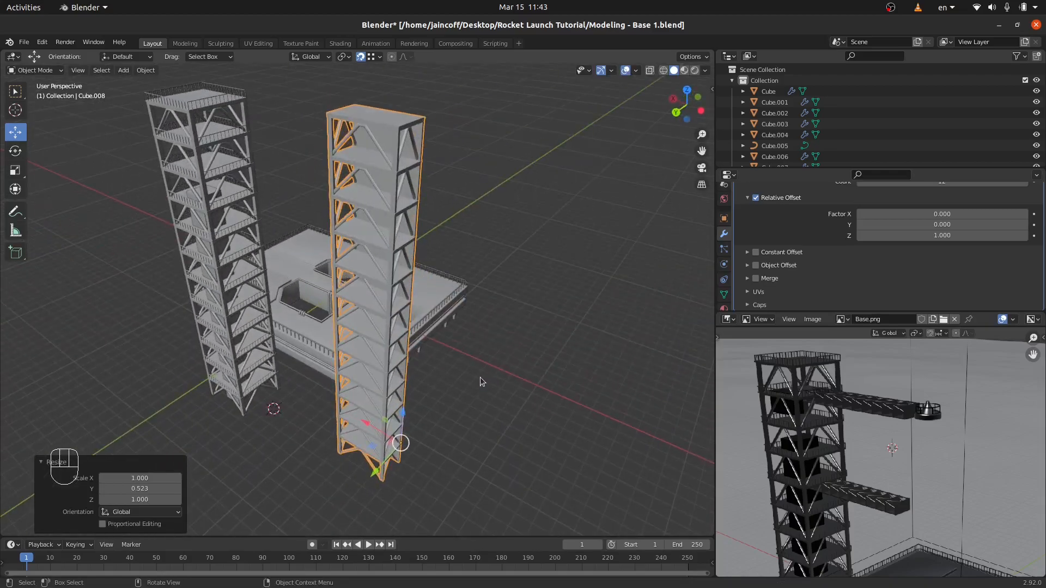
# Rotate the duplicated tower 90° about X and move it along X in line with the main tower.
pyautogui.write('r')
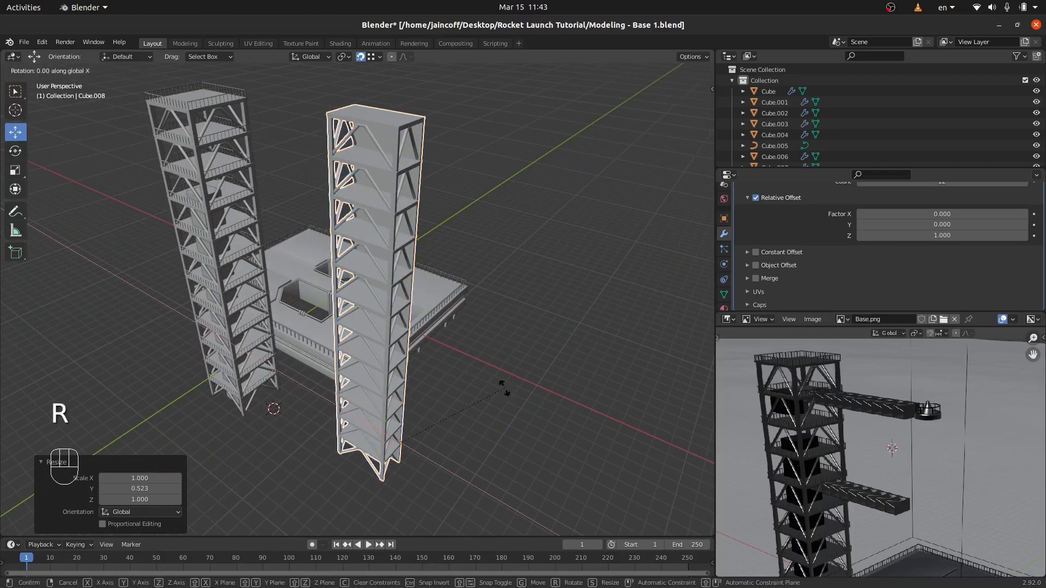
pyautogui.write('90')
pyautogui.press('Return')
pyautogui.press('KP_7')
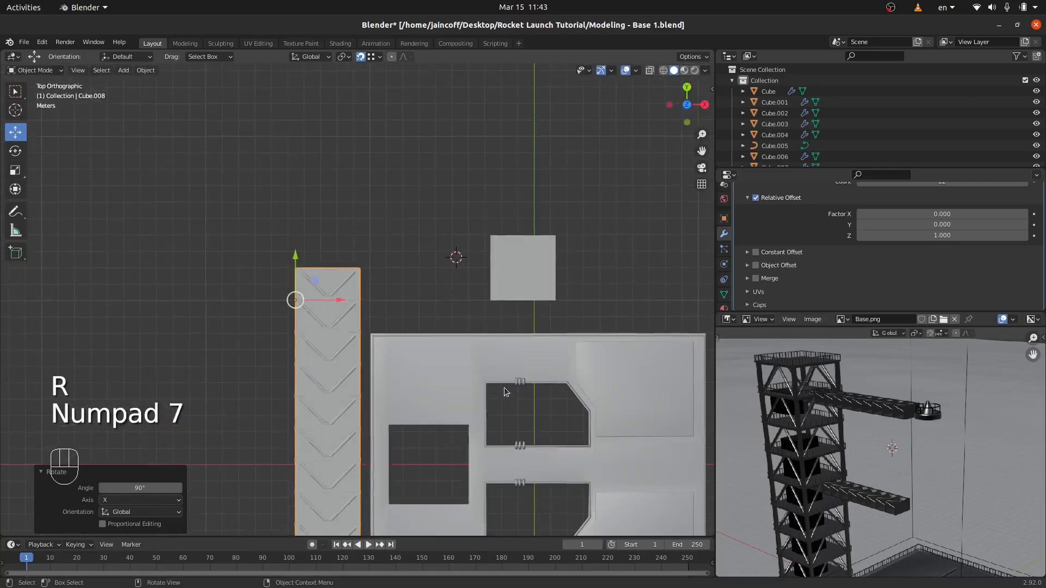
pyautogui.moveTo(341, 300); pyautogui.dragTo(557, 309)
pyautogui.hotkey('shift', 'Tab')
# Scale the horizontal truss down uniformly and move it about 1.36 m along X to centre it on the tower.
pyautogui.press('s')
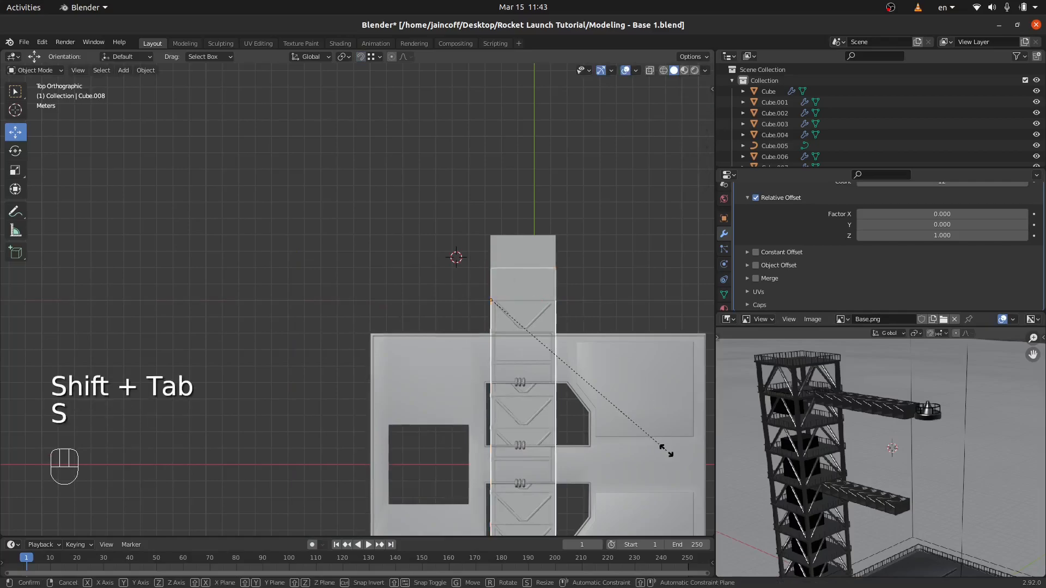
pyautogui.click(563, 362)
pyautogui.moveTo(536, 302); pyautogui.dragTo(559, 303)
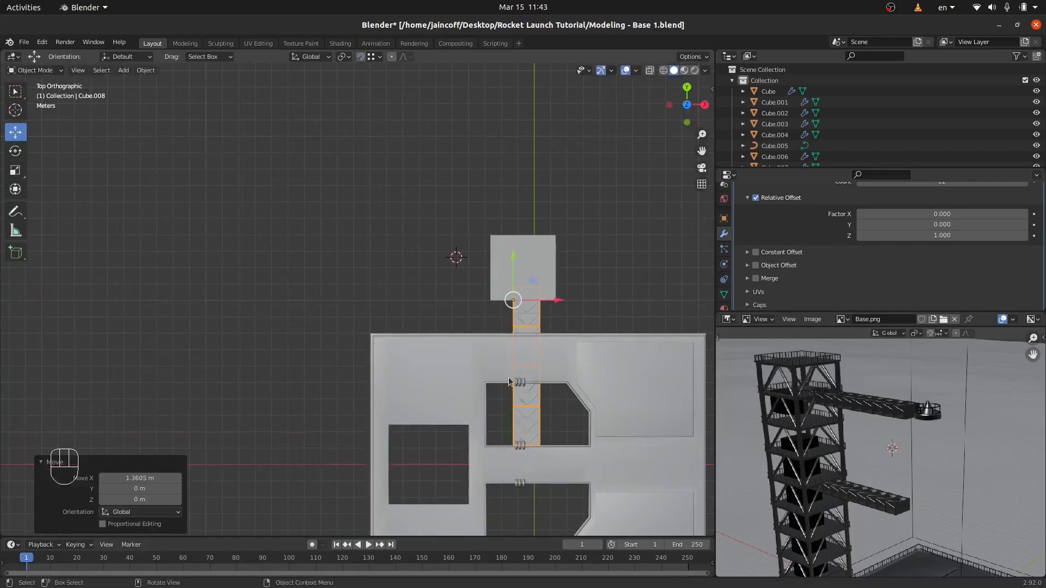
# Raise the truss arm about 17.13 m along Z, fine-tune its height to an upper tower platform, and clear the selection.
pyautogui.moveTo(559, 303); pyautogui.dragTo(567, 278, button='middle')
pyautogui.moveTo(450, 384); pyautogui.dragTo(502, 161)
pyautogui.scroll(7, 463, 183)
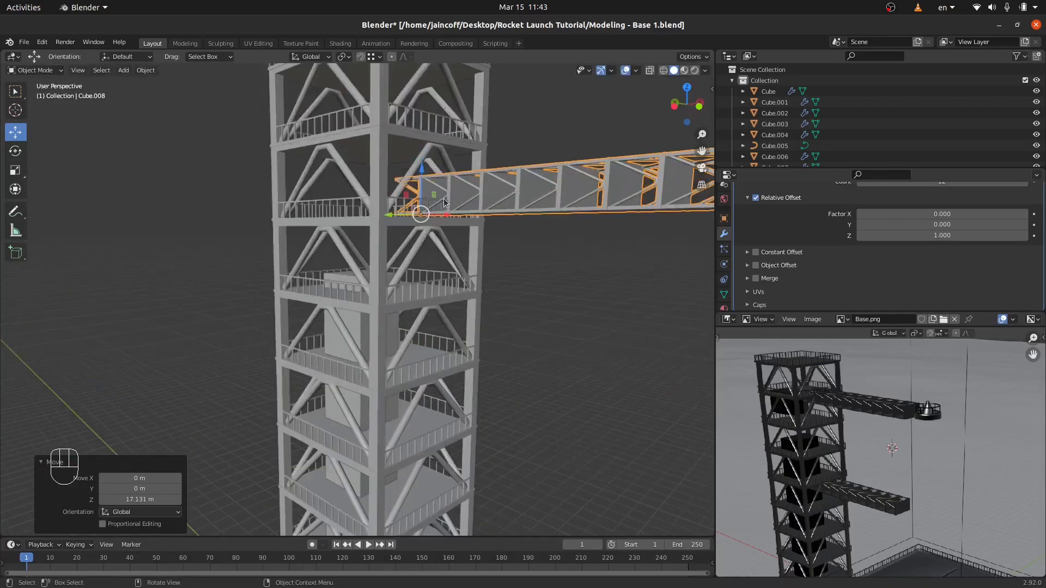
pyautogui.keyDown('shift'); pyautogui.moveTo(405, 195); pyautogui.dragTo(405, 184); pyautogui.keyUp('shift')
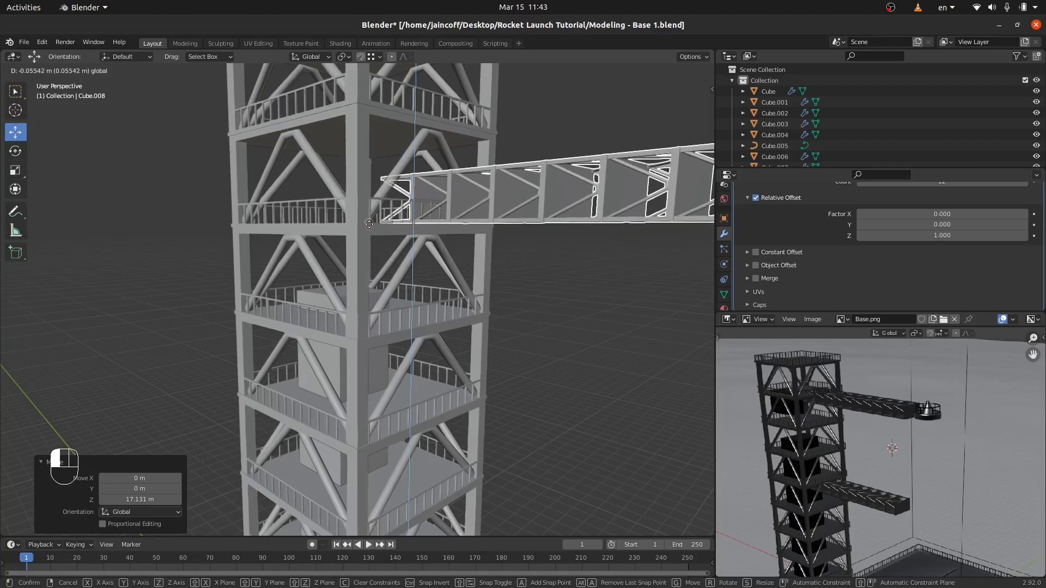
pyautogui.press('a')
pyautogui.press('a')
# Move the horizontal truss arm about 0.33 m in the negative Y direction where it meets the tower, and clear the selection.
pyautogui.moveTo(374, 258); pyautogui.dragTo(432, 269, button='middle')
pyautogui.click(348, 144)
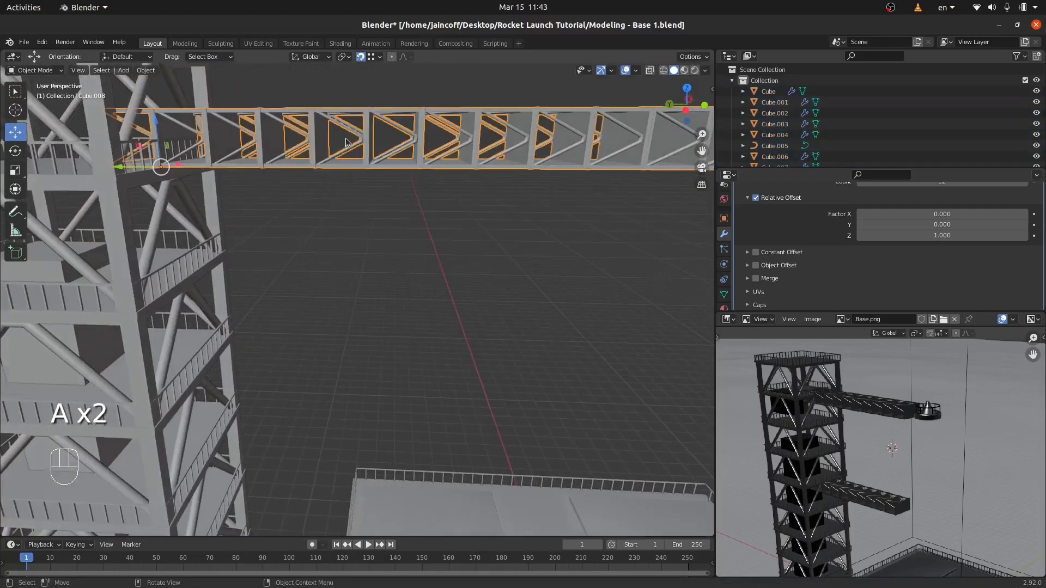
pyautogui.press('KP_Decimal')
pyautogui.scroll(3, 163, 365)
pyautogui.moveTo(199, 270); pyautogui.dragTo(229, 287)
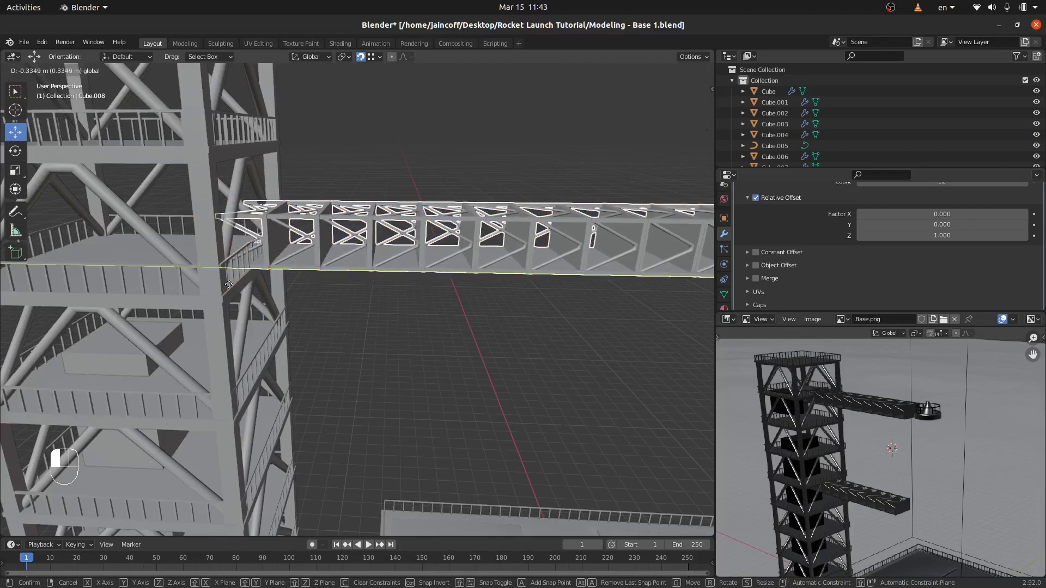
pyautogui.press('a')
pyautogui.press('a')
# Snap the 3D cursor to the origin of the horizontal truss arm.
pyautogui.scroll(-14, 235, 297)
pyautogui.moveTo(393, 339); pyautogui.dragTo(364, 312, button='middle')
pyautogui.keyDown('ctrl'); pyautogui.moveTo(283, 358); pyautogui.dragTo(360, 306, button='middle'); pyautogui.keyUp('ctrl')
pyautogui.scroll(6, 937, 415)
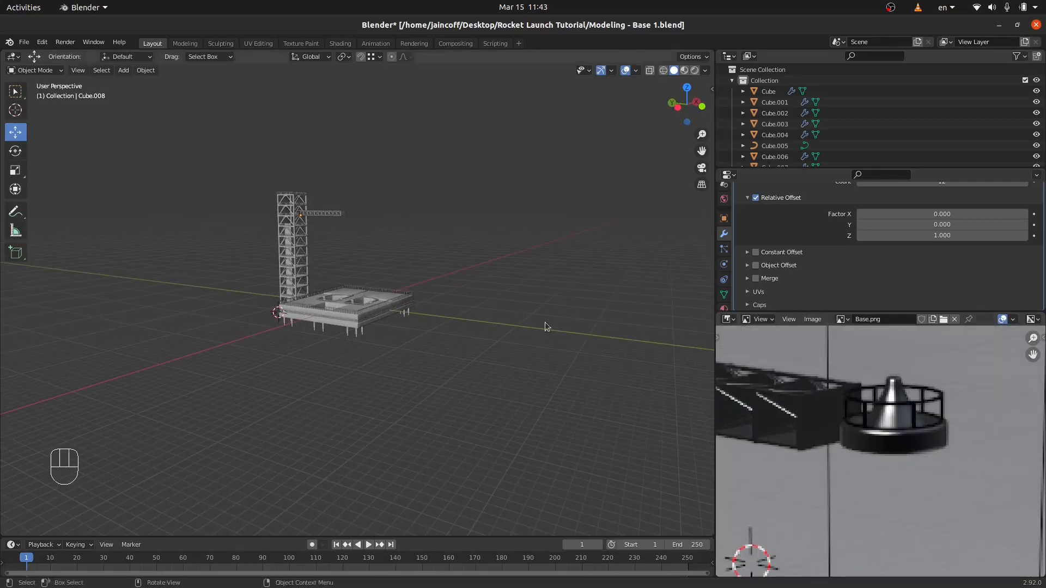
pyautogui.scroll(5, 331, 216)
pyautogui.click(373, 190)
pyautogui.press('KP_Decimal')
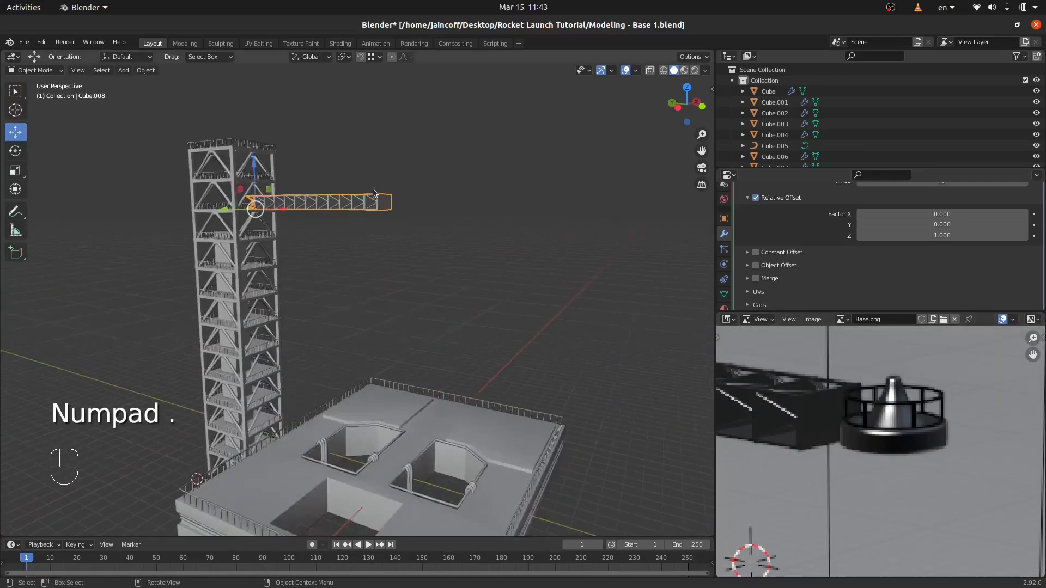
pyautogui.press('Tab')
pyautogui.keyDown('shift'); pyautogui.moveTo(302, 299); pyautogui.dragTo(416, 322, button='middle'); pyautogui.keyUp('shift')
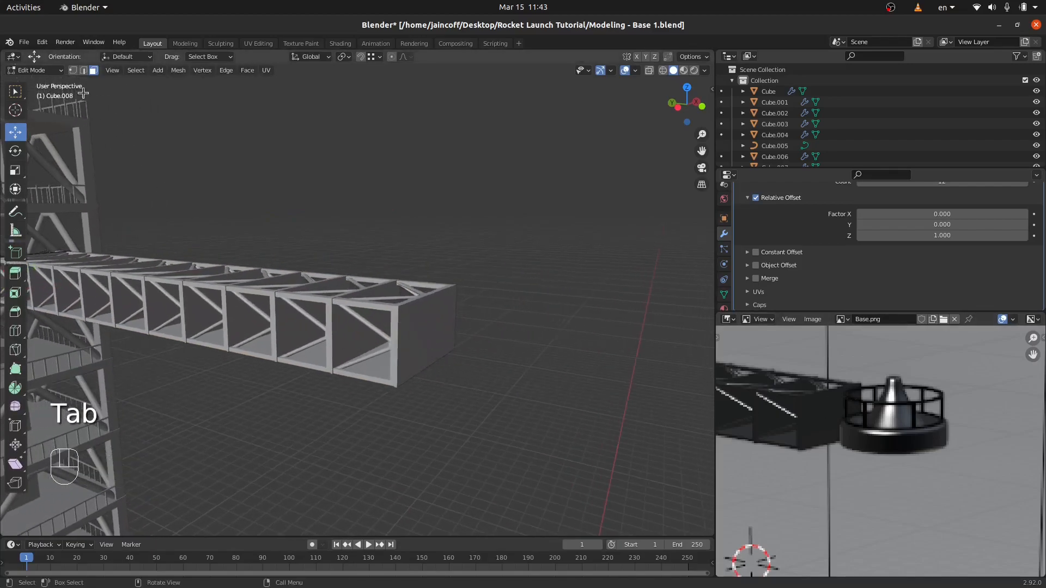
pyautogui.press('Tab')
pyautogui.scroll(-3, 394, 352)
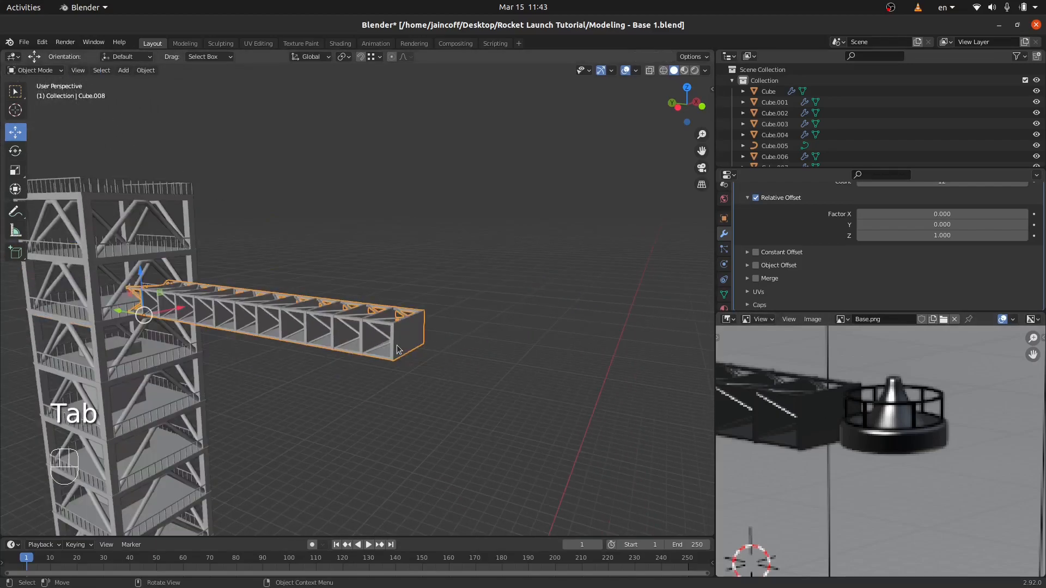
pyautogui.hotkey('shift', 's')
pyautogui.click(388, 347)
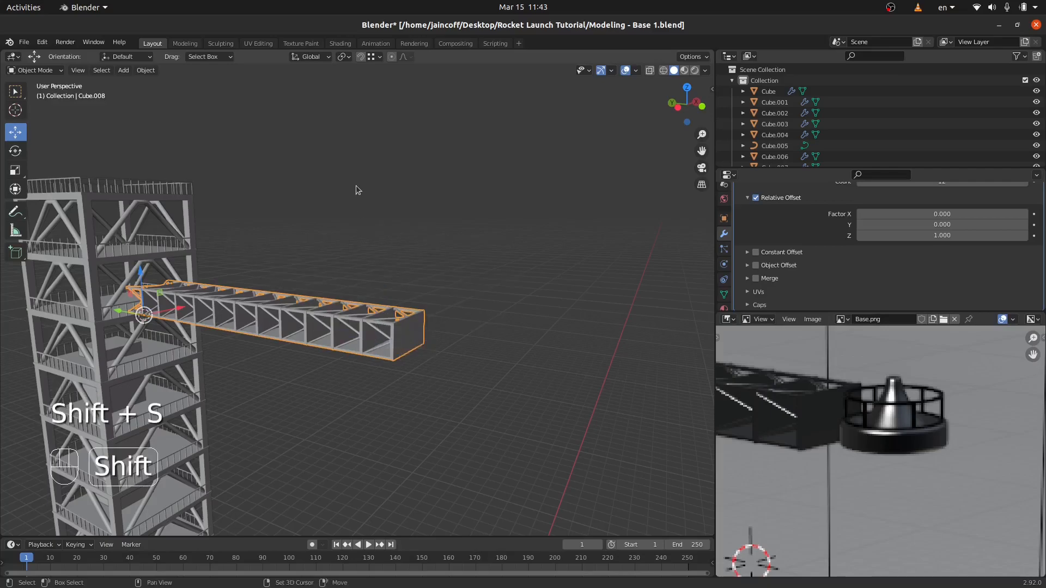
# Add a mesh circle with 16 vertices and a 1 m radius at the 3D cursor.
pyautogui.hotkey('shift', 'a')
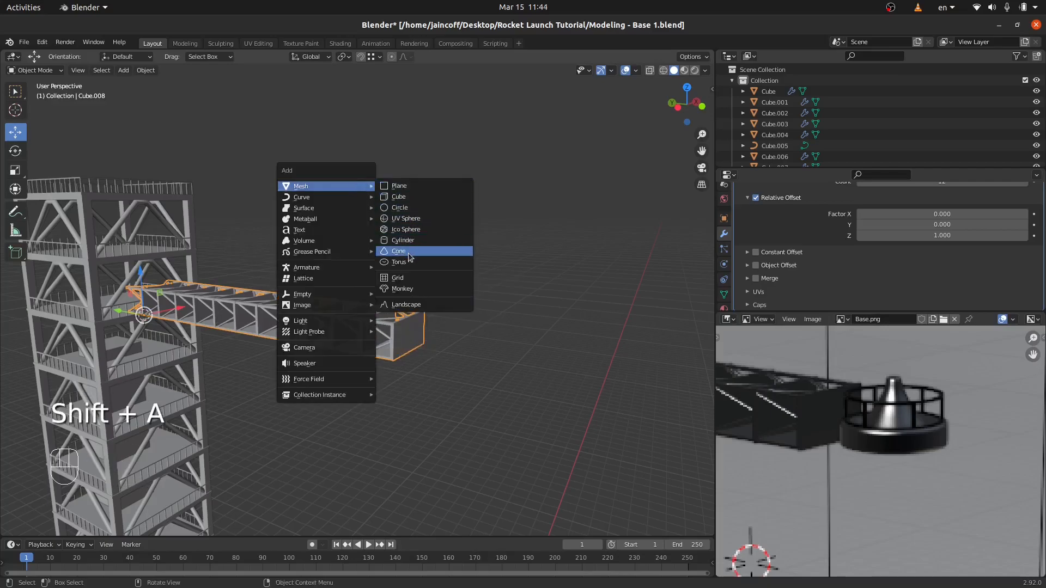
pyautogui.click(400, 208)
pyautogui.moveTo(113, 332); pyautogui.dragTo(143, 364, button='middle')
pyautogui.click(139, 408)
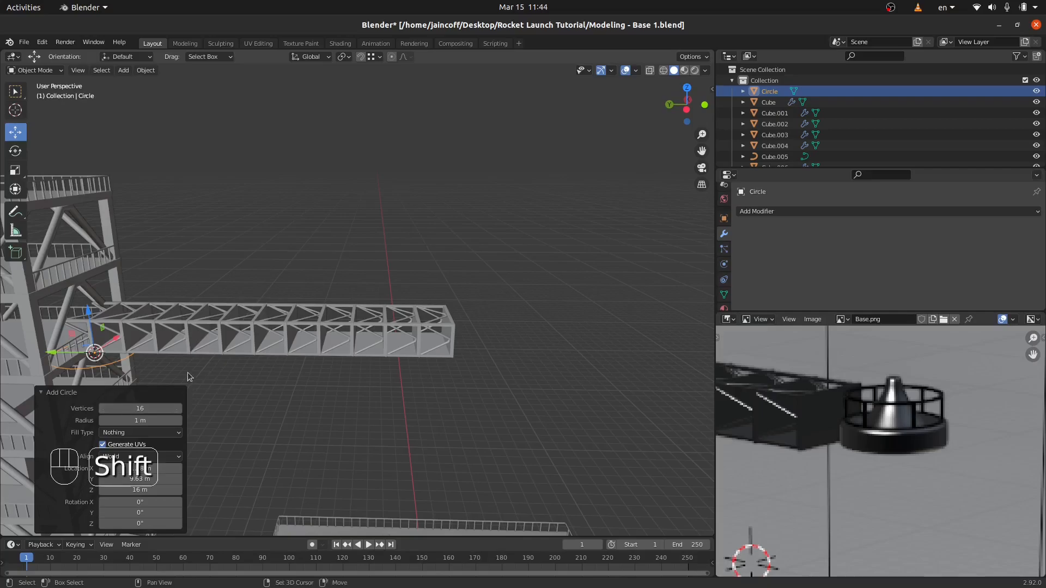
# Move the circle about 11.97 m along negative Y, past the arm's free end, and open its mesh for editing.
pyautogui.keyDown('shift'); pyautogui.moveTo(187, 380); pyautogui.dragTo(221, 348, button='middle'); pyautogui.keyUp('shift')
pyautogui.moveTo(177, 327); pyautogui.dragTo(441, 325)
pyautogui.press('KP_Decimal')
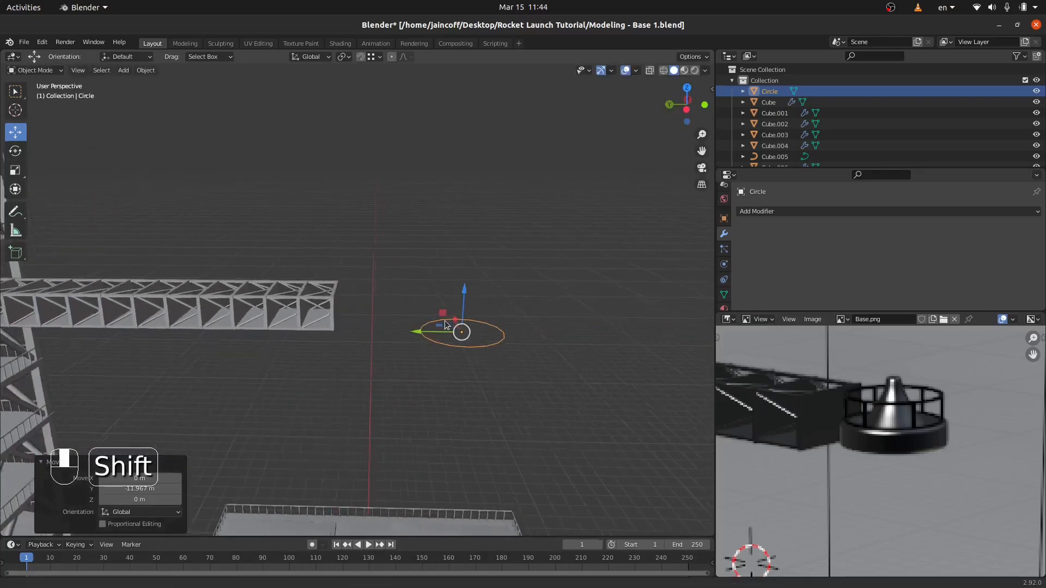
pyautogui.press('Tab')
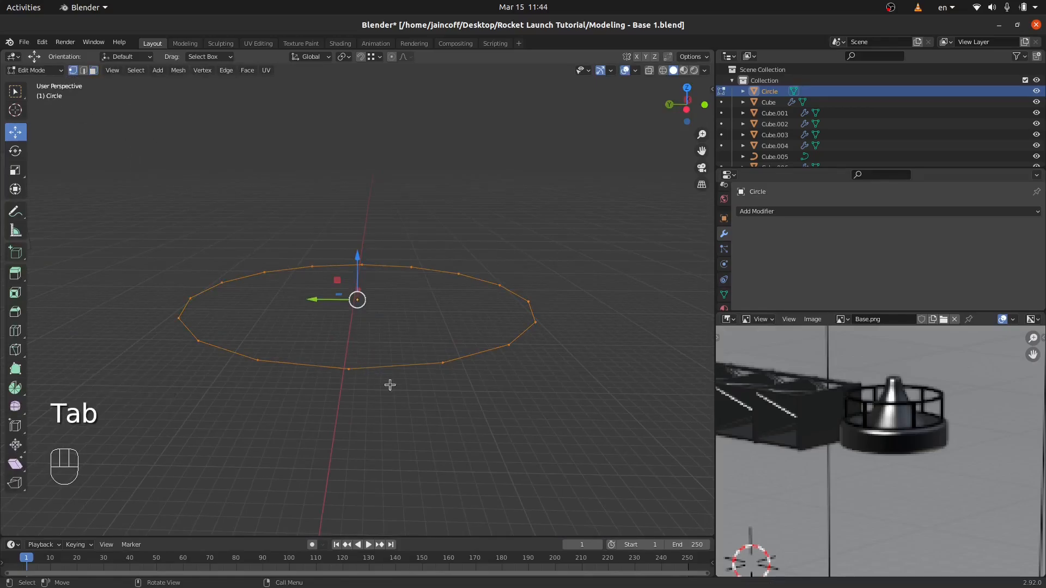
pyautogui.press('e')
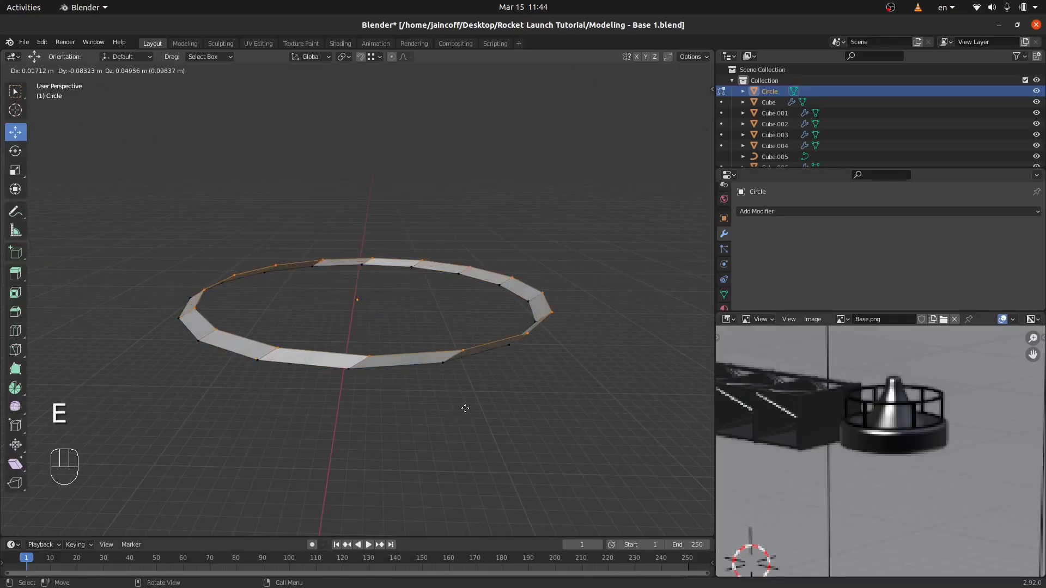
pyautogui.rightClick(463, 407)
pyautogui.hotkey('ctrl', 'z')
# Fill the circle with a face and extrude it upward into a thick disc.
pyautogui.press('f')
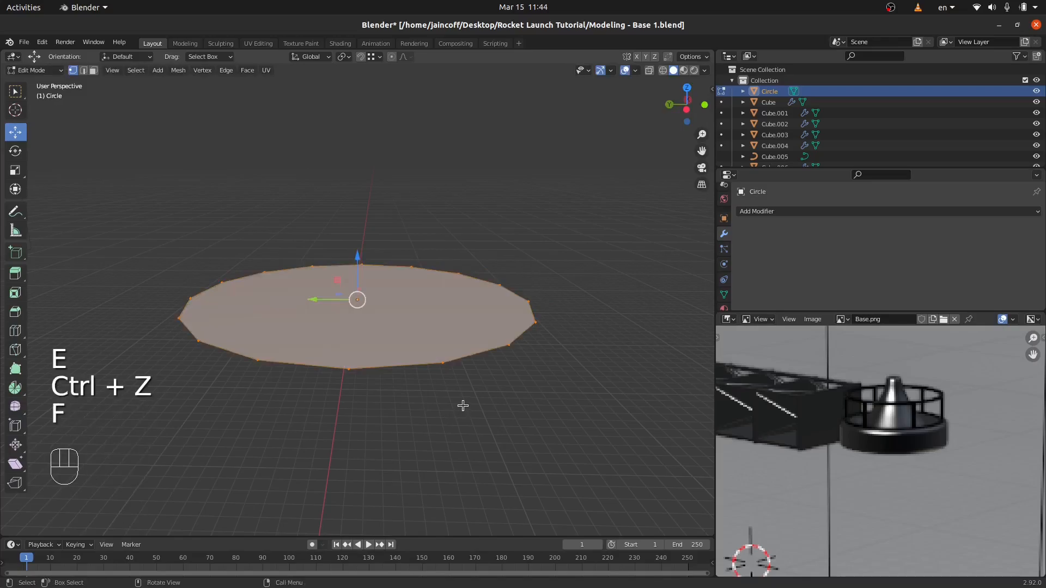
pyautogui.press('e')
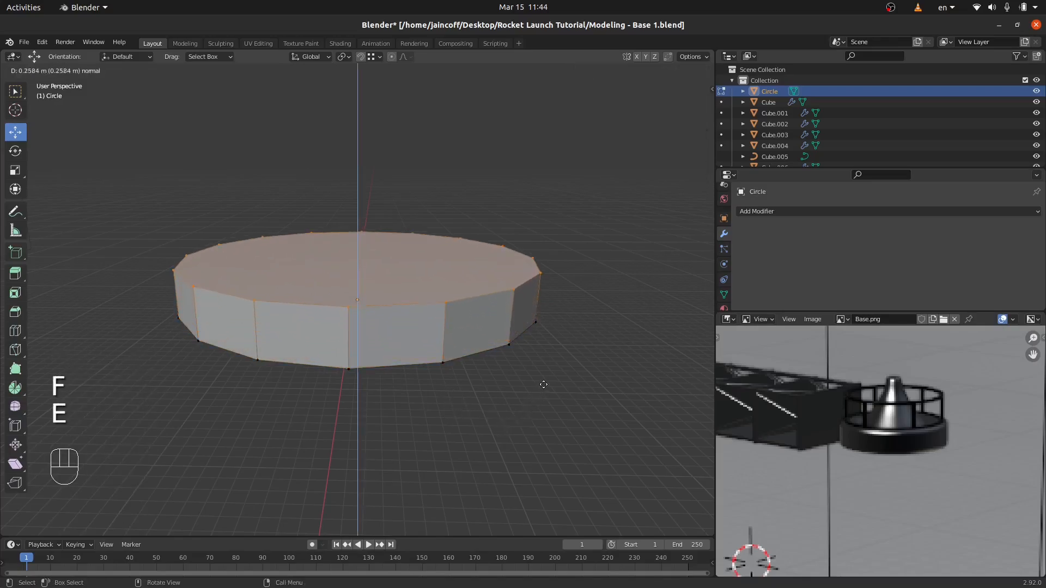
pyautogui.click(551, 360)
# Extrude the disc's top face up about 0.095 m and scale it to 0.881 to form a sloped rim.
pyautogui.press('e')
pyautogui.click(593, 381)
pyautogui.press('s')
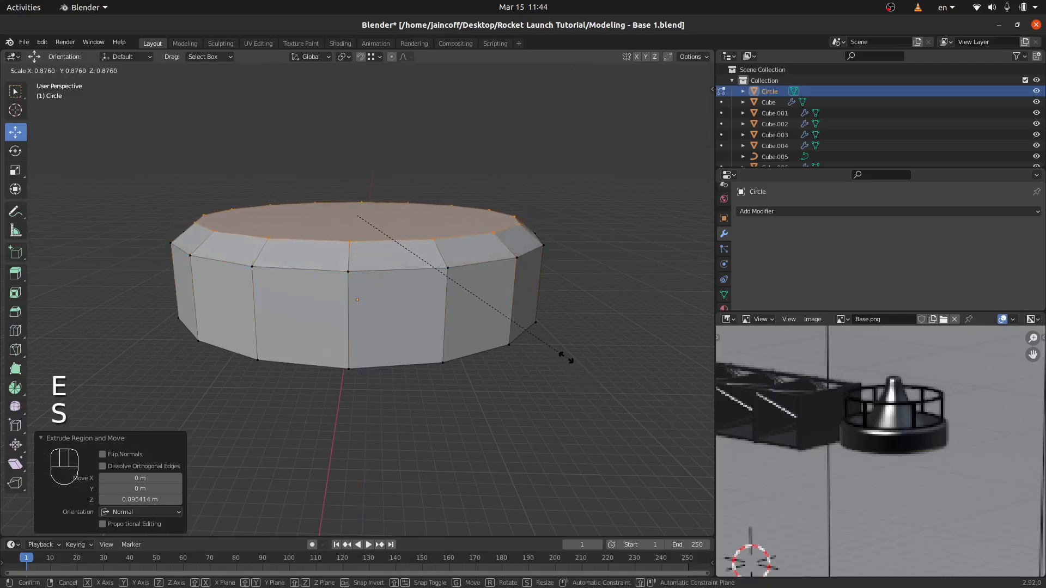
pyautogui.click(567, 359)
# Extrude the top face inward, scaled to about 0.6, and lower it about 0.105 m to form a recess.
pyautogui.keyDown('shift'); pyautogui.moveTo(509, 310); pyautogui.dragTo(526, 381, button='middle'); pyautogui.keyUp('shift')
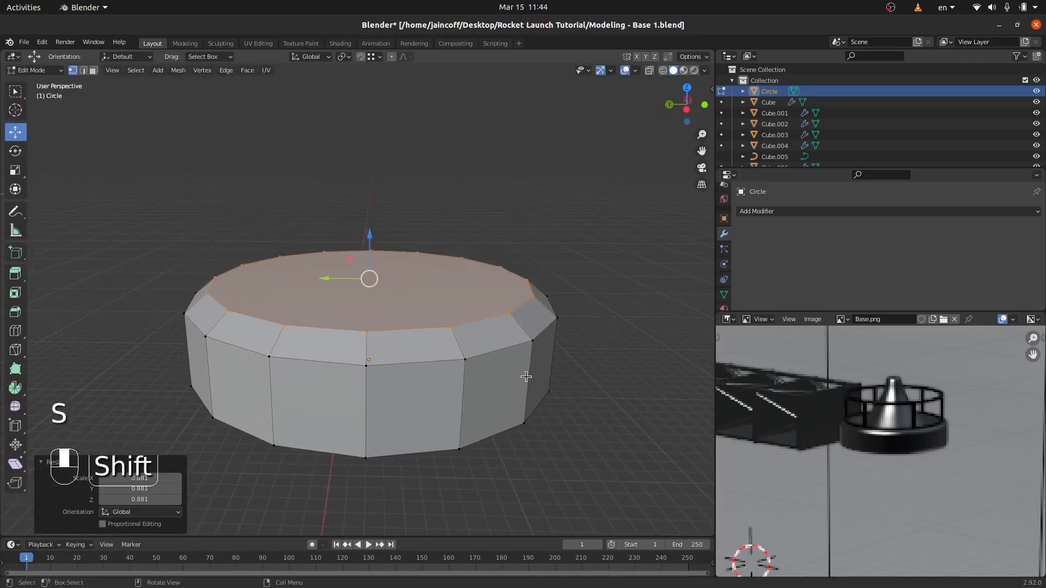
pyautogui.press('s')
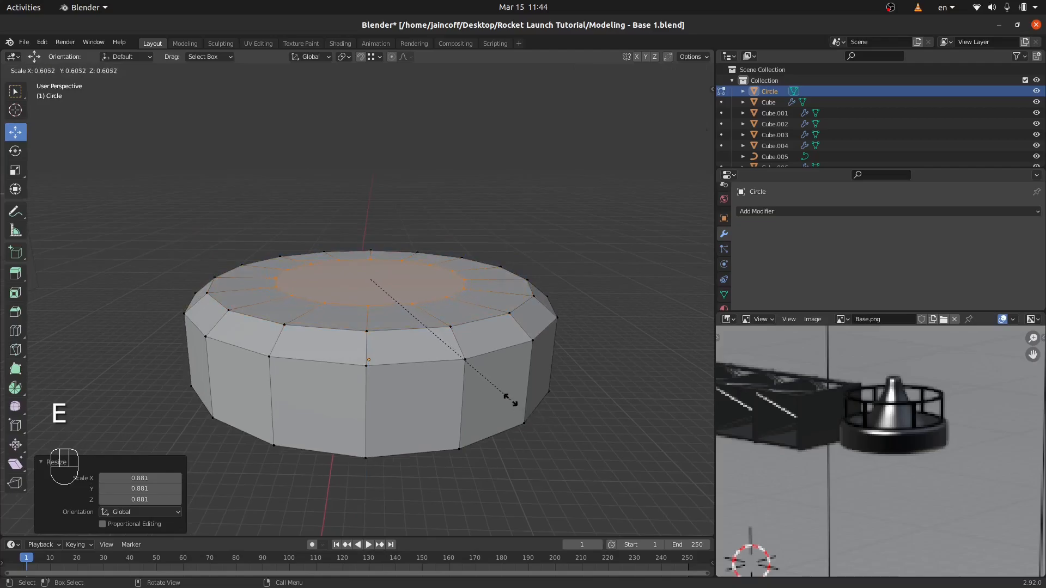
pyautogui.click(508, 398)
pyautogui.moveTo(369, 237); pyautogui.dragTo(370, 257)
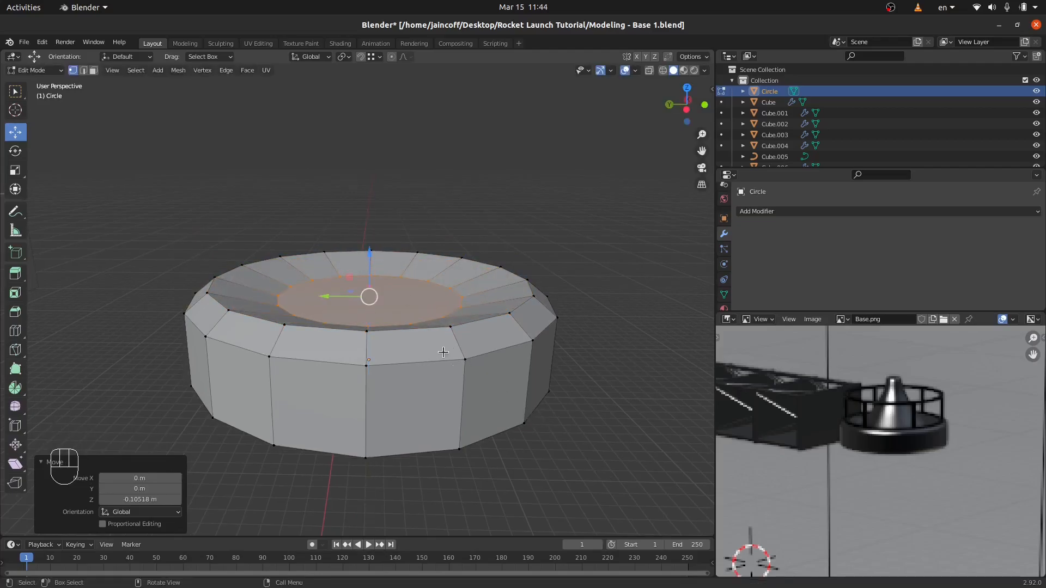
# Extrude the recessed centre face up about 0.83 m and scale its top to 0.238 to form a cone.
pyautogui.press('e')
pyautogui.click(526, 245)
pyautogui.keyDown('shift'); pyautogui.moveTo(527, 245); pyautogui.dragTo(527, 362, button='middle'); pyautogui.keyUp('shift')
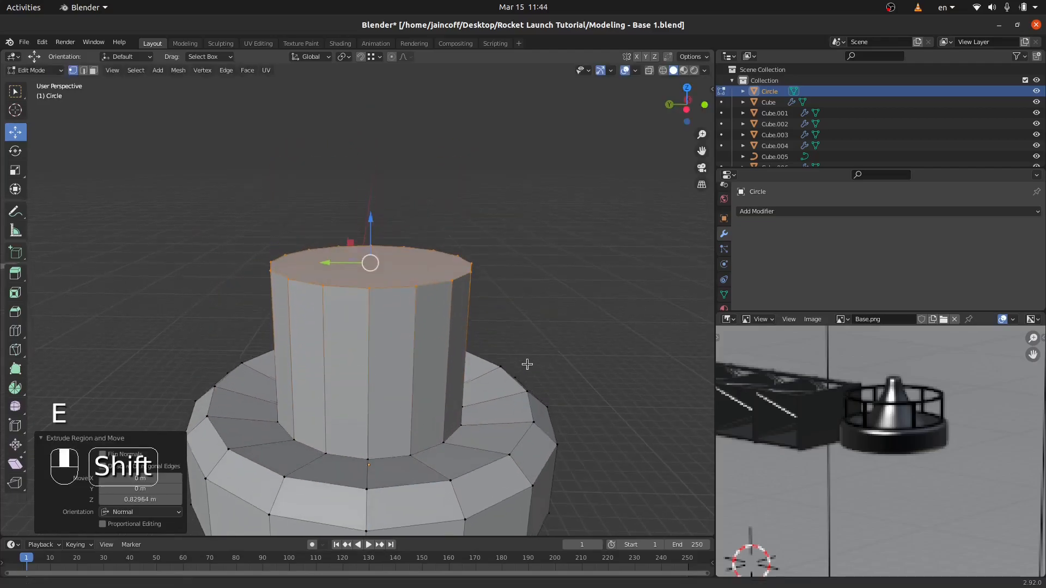
pyautogui.press('s')
pyautogui.click(401, 326)
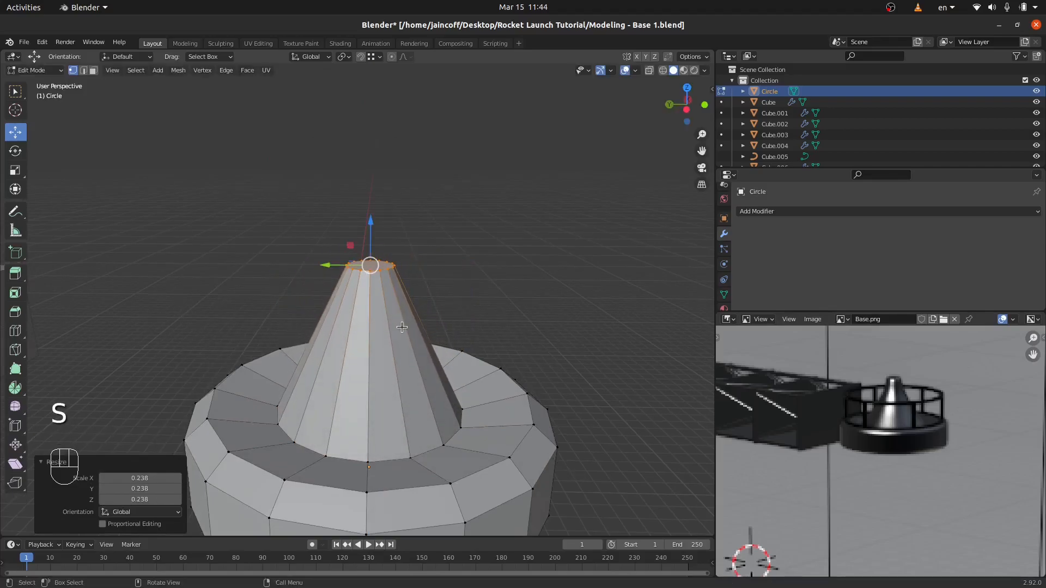
# Extrude the cone's top face slightly upward into a short cylindrical cap.
pyautogui.press('e')
pyautogui.click(413, 307)
pyautogui.press('Tab')
pyautogui.scroll(-9, 411, 309)
pyautogui.moveTo(425, 342); pyautogui.dragTo(391, 358, button='middle')
pyautogui.press('Tab')
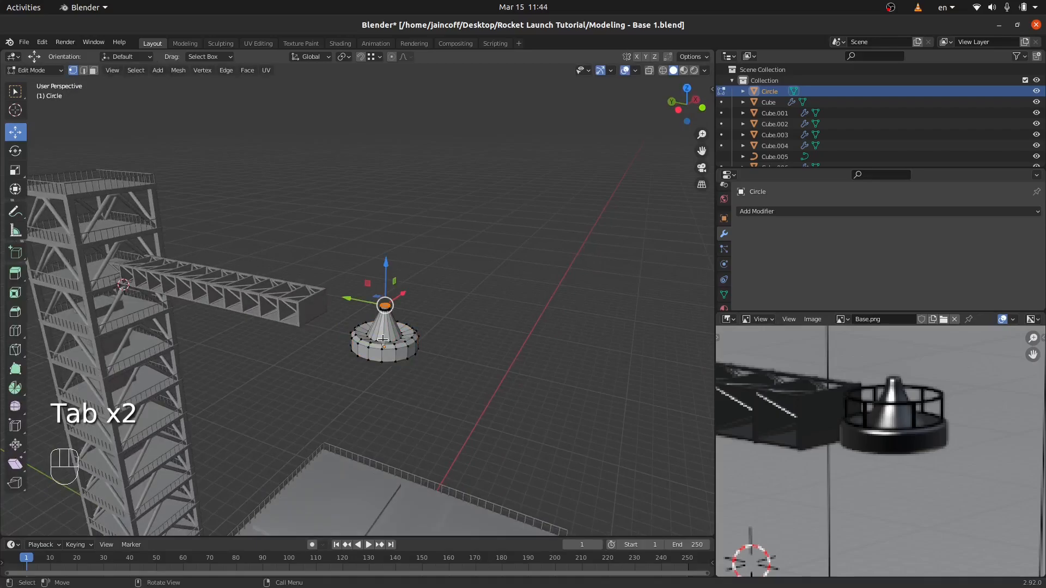
# Duplicate every other vertex of the disc's upper rim in place and extrude the copies up along Z as railing posts.
pyautogui.scroll(9, 390, 358)
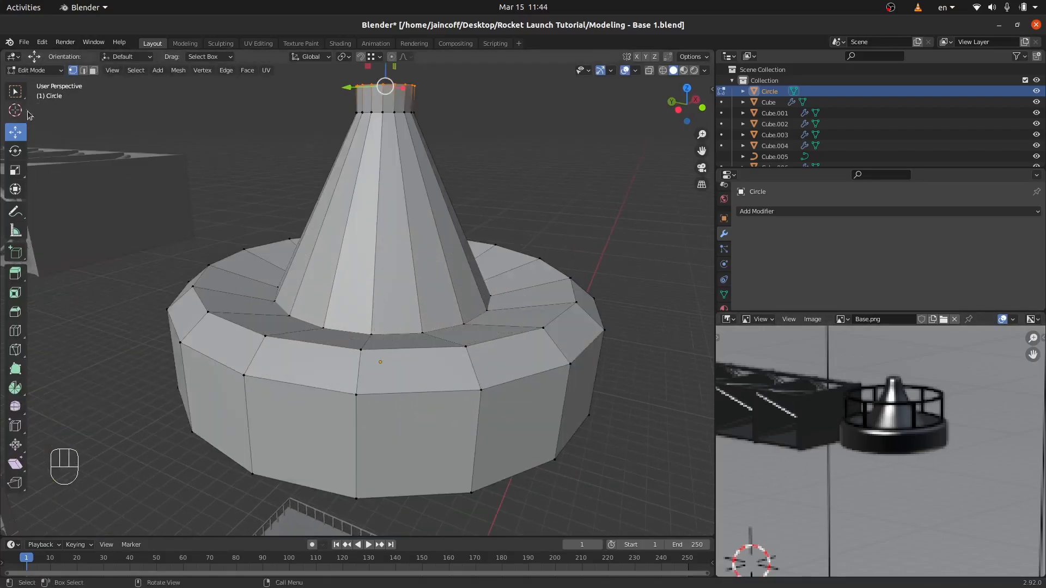
pyautogui.press('shift')
pyautogui.moveTo(542, 309); pyautogui.dragTo(530, 355, button='middle')
pyautogui.moveTo(472, 265); pyautogui.dragTo(337, 322, button='middle')
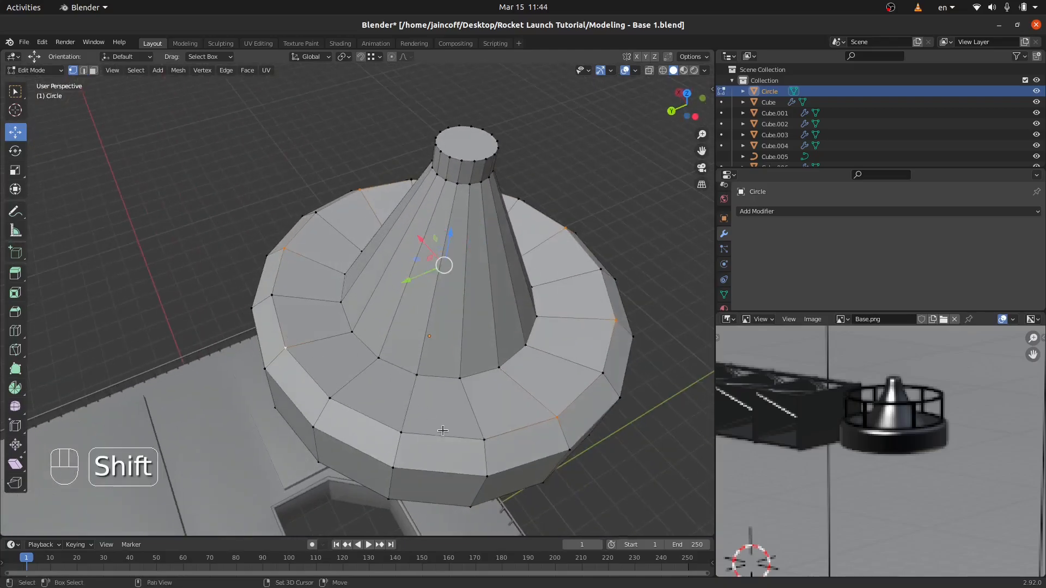
pyautogui.moveTo(411, 424); pyautogui.dragTo(325, 401, button='middle')
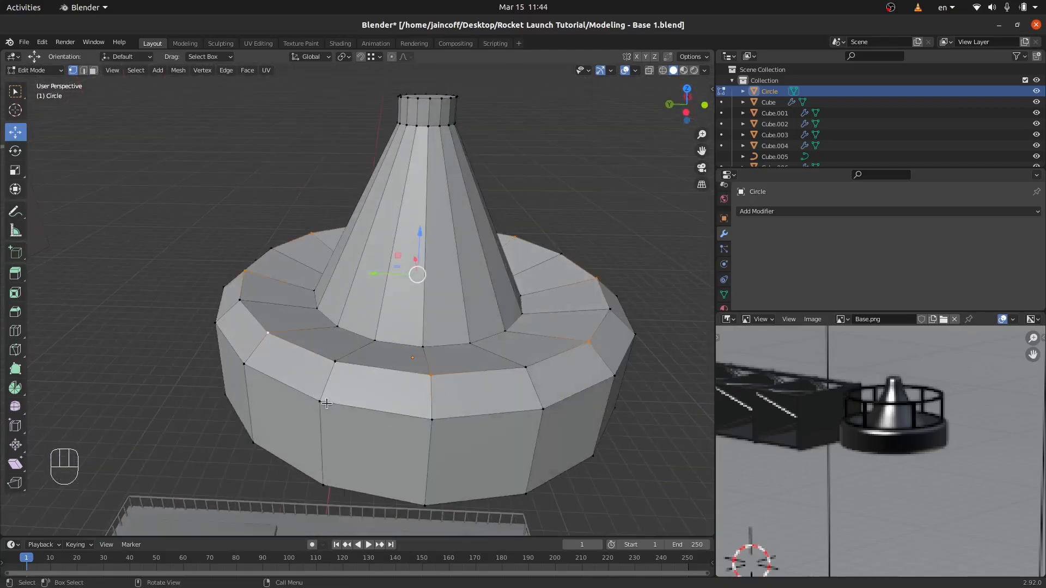
pyautogui.press('shift')
pyautogui.hotkey('shift', 'd')
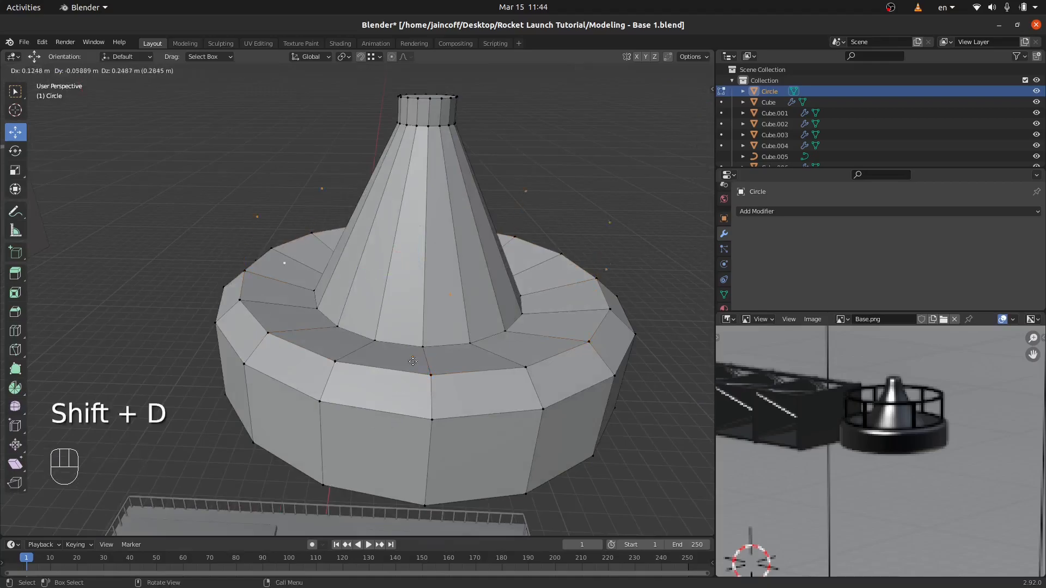
pyautogui.rightClick(450, 313)
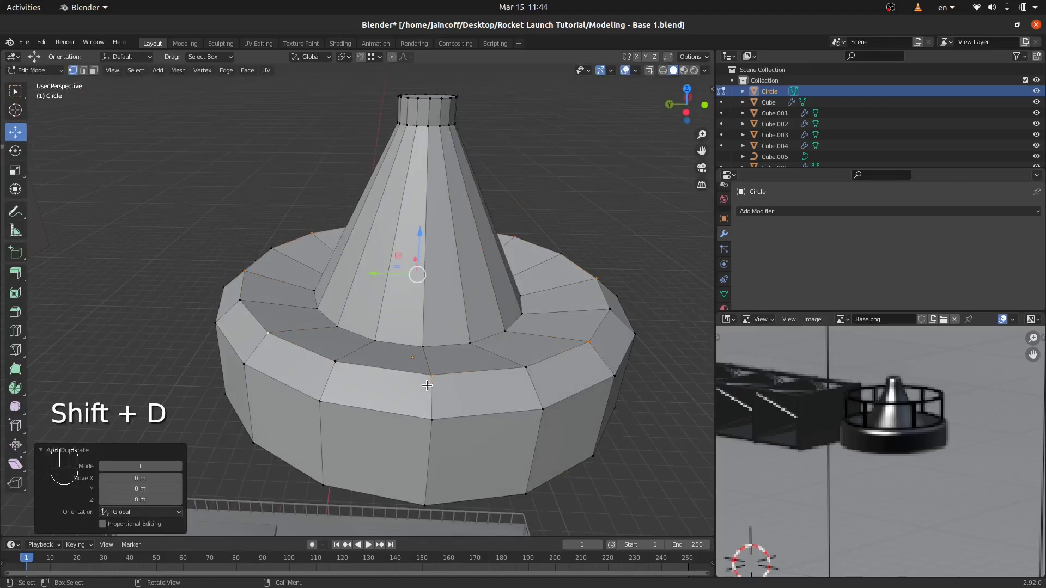
pyautogui.press('e')
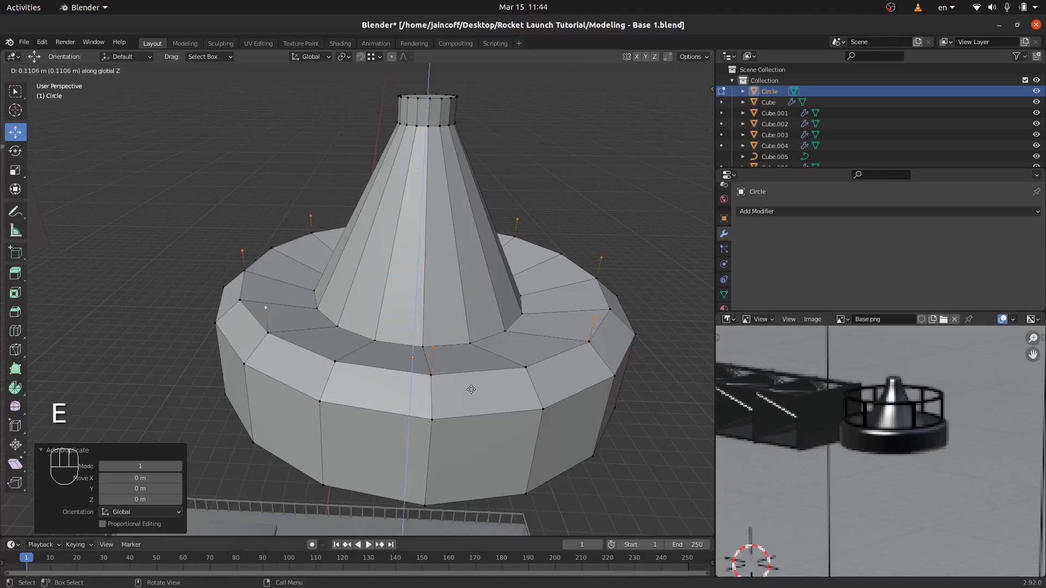
pyautogui.click(517, 295)
# Extrude all the vertical post edges in place and rotate the new edges 4.27° about Z to form narrow strips.
pyautogui.moveTo(522, 294); pyautogui.dragTo(520, 264, button='middle')
pyautogui.press('l')
pyautogui.press('l')
pyautogui.press('l')
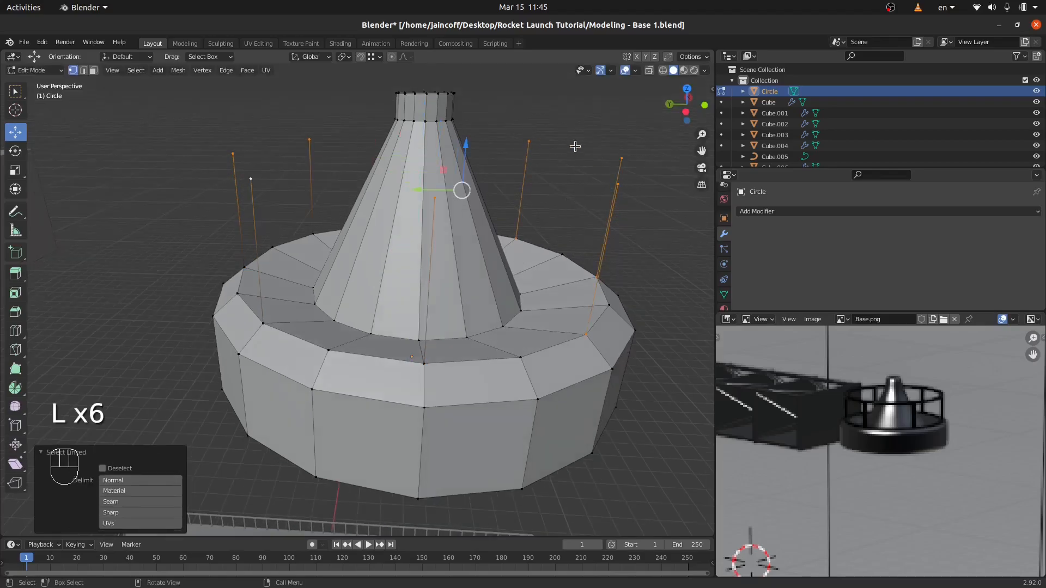
pyautogui.press('l')
pyautogui.moveTo(300, 149); pyautogui.dragTo(394, 271, button='middle')
pyautogui.press('l')
pyautogui.press('l')
pyautogui.press('l')
pyautogui.press('l')
pyautogui.press('g')
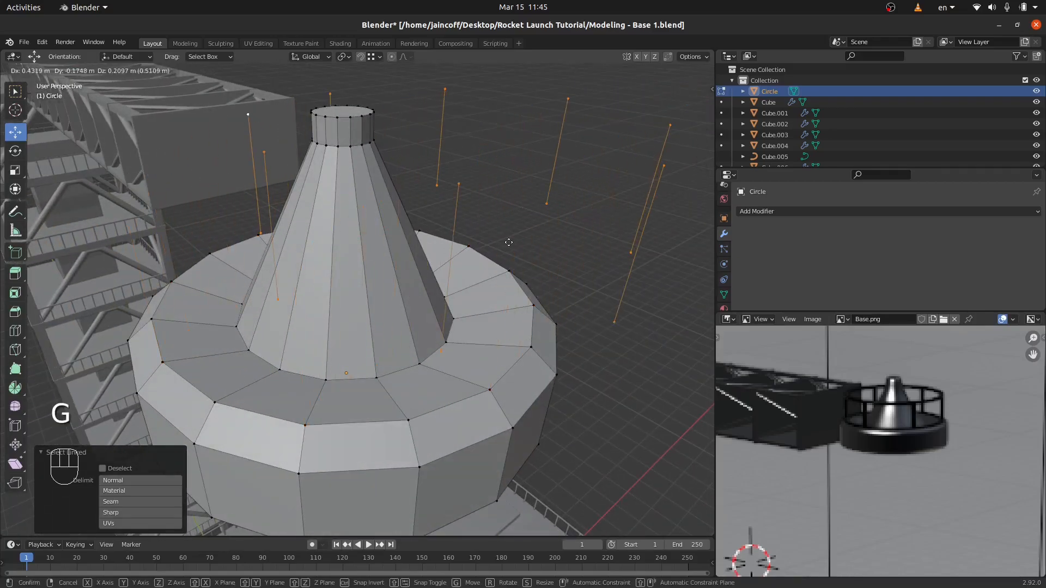
pyautogui.rightClick(509, 243)
pyautogui.moveTo(353, 311); pyautogui.dragTo(392, 307, button='middle')
pyautogui.press('e')
pyautogui.rightClick(409, 371)
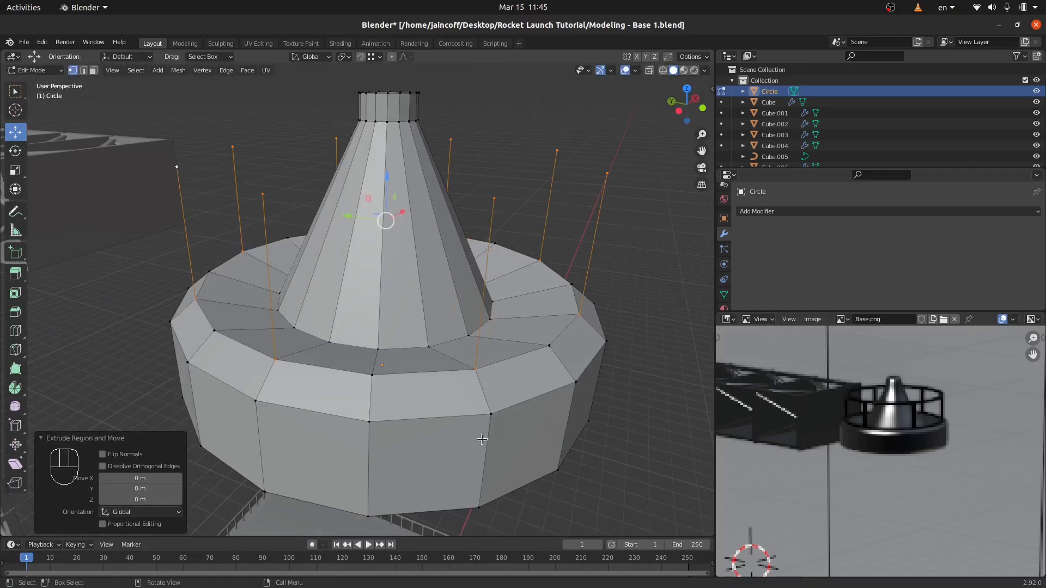
pyautogui.press('r')
pyautogui.press('z')
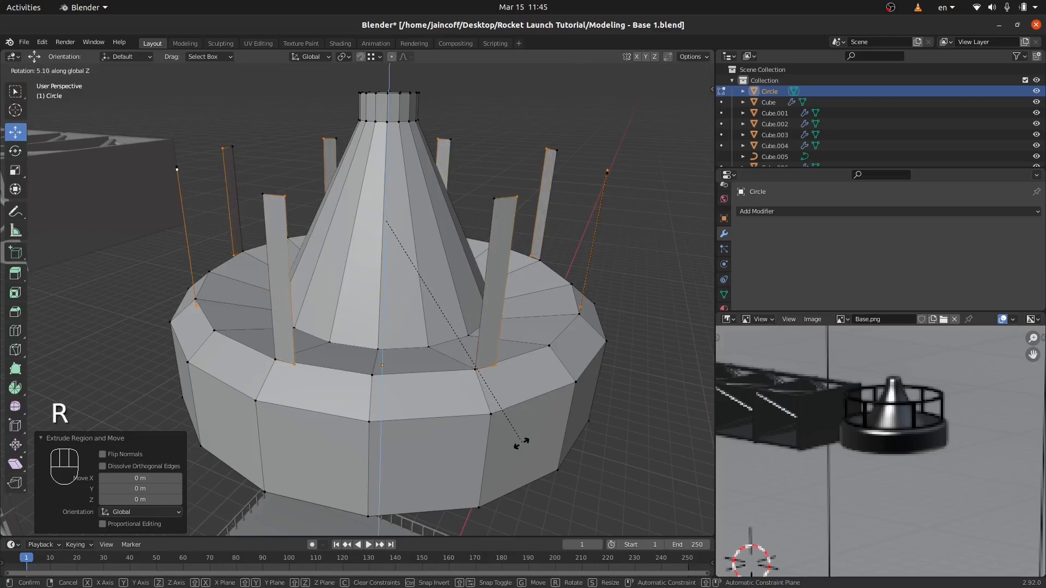
pyautogui.click(523, 446)
# Extrude all the railing post strips in place and scale the new faces inward to about 0.95, excluding Z.
pyautogui.scroll(-4, 426, 362)
pyautogui.moveTo(355, 353); pyautogui.dragTo(487, 335, button='middle')
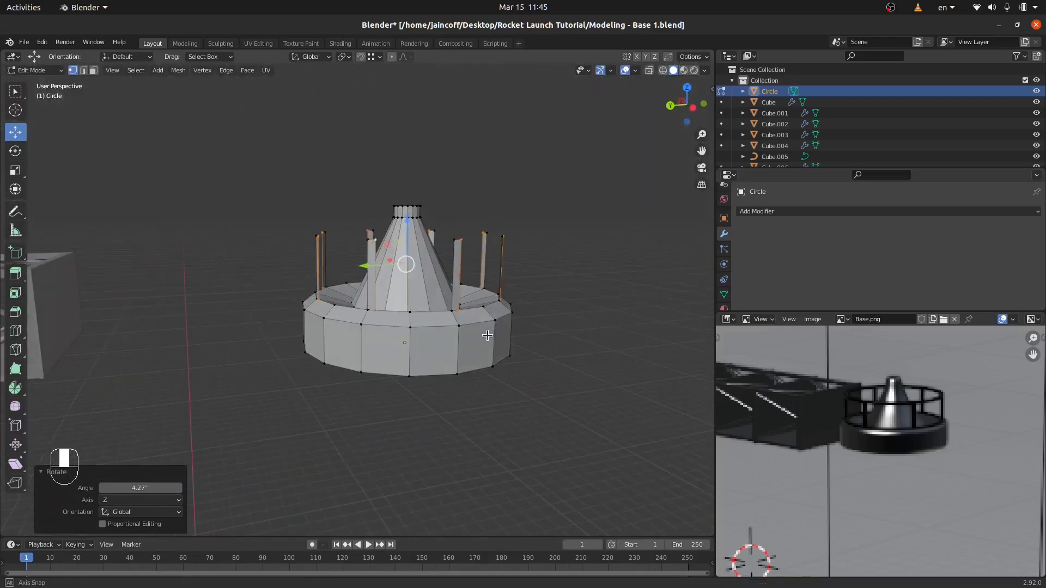
pyautogui.press('a')
pyautogui.press('a')
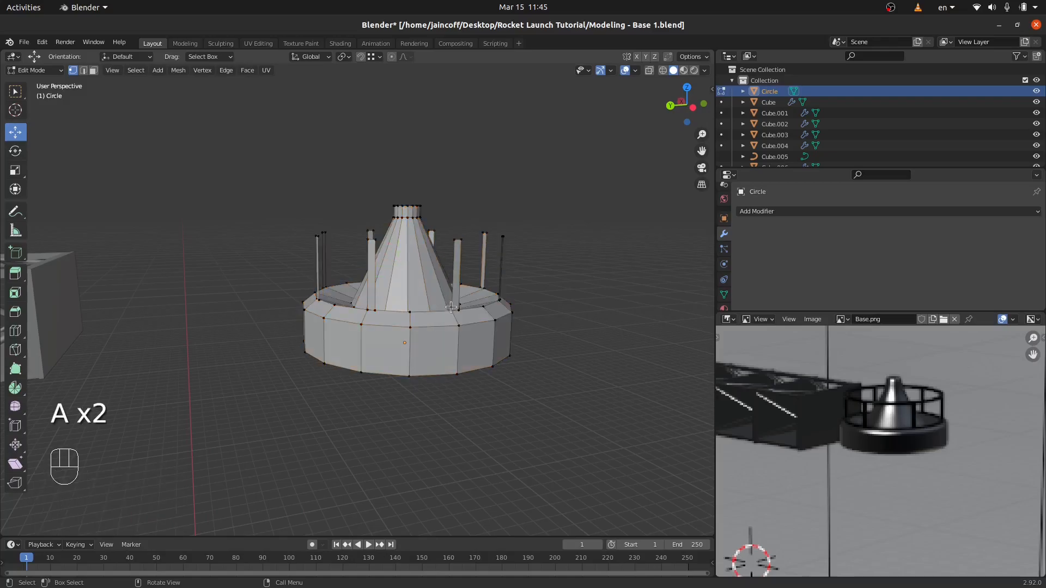
pyautogui.press('l')
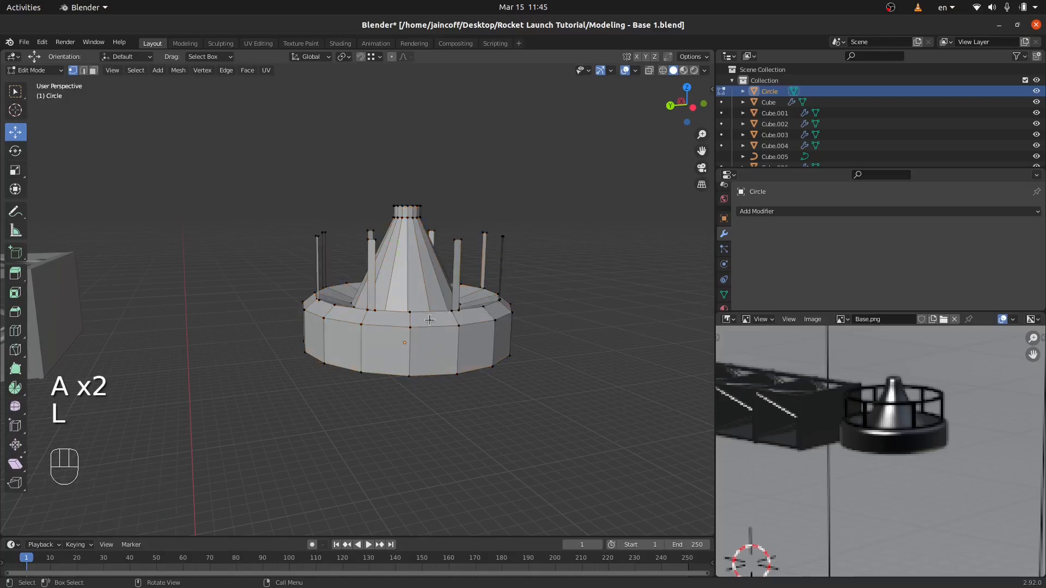
pyautogui.press('l')
pyautogui.press('ctrl')
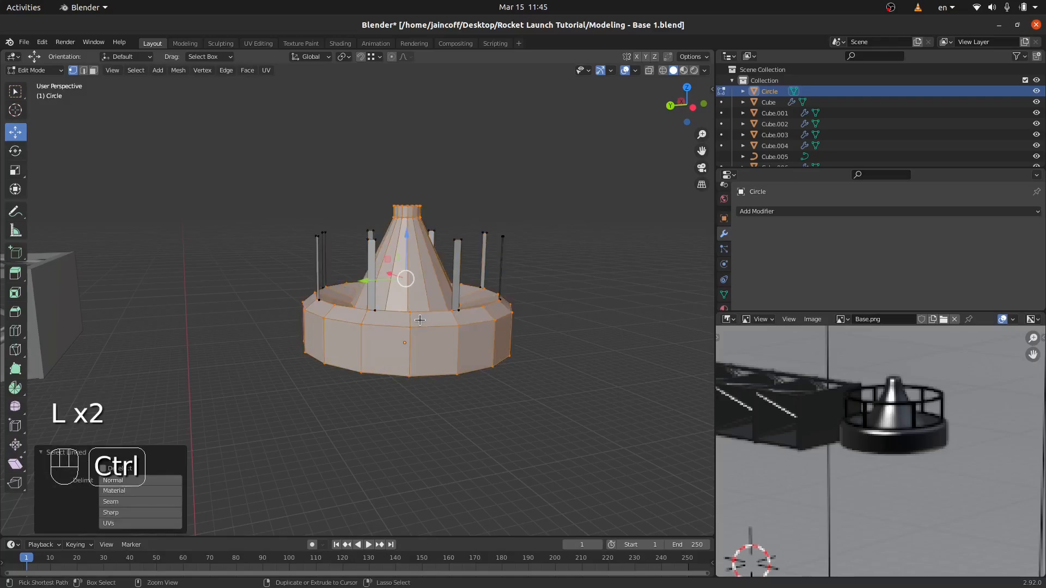
pyautogui.hotkey('ctrl', 'i')
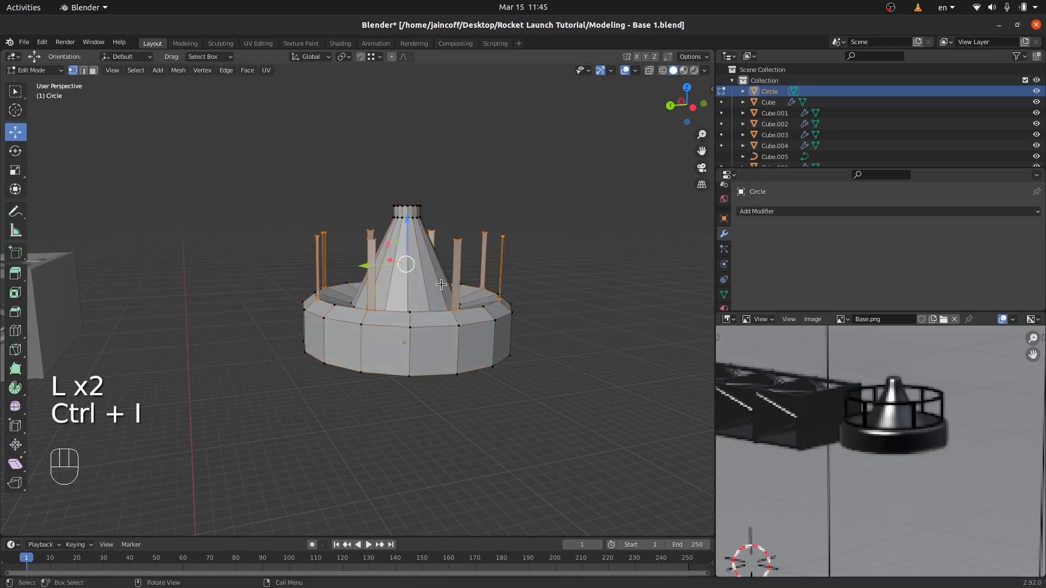
pyautogui.press('e')
pyautogui.rightClick(461, 347)
pyautogui.moveTo(461, 347); pyautogui.dragTo(434, 363, button='middle')
pyautogui.scroll(4, 409, 308)
pyautogui.press('s')
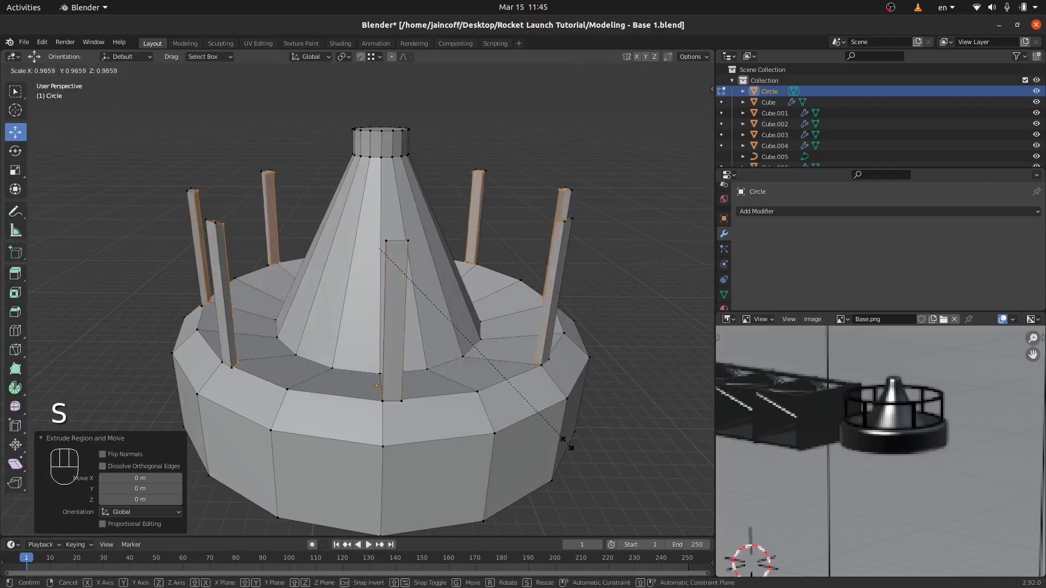
pyautogui.rightClick(560, 435)
pyautogui.press('s')
pyautogui.hotkey('shift', 'z')
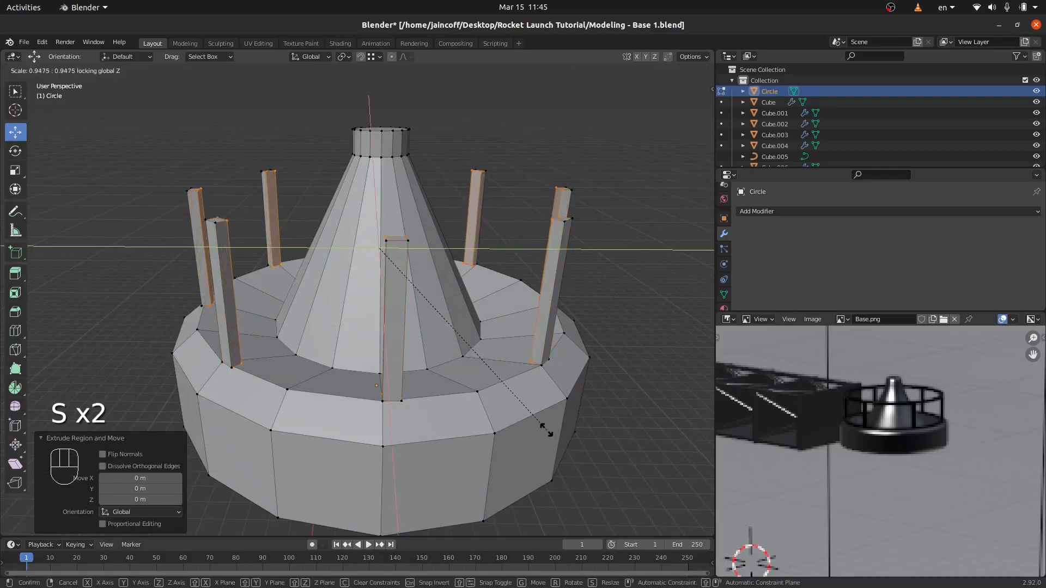
pyautogui.click(545, 431)
pyautogui.press('Tab')
pyautogui.scroll(-8, 391, 338)
pyautogui.moveTo(391, 337); pyautogui.dragTo(438, 327, button='middle')
pyautogui.scroll(6, 438, 330)
pyautogui.hotkey('ctrl', 'z')
pyautogui.hotkey('ctrl', 'z')
pyautogui.hotkey('ctrl', 'z')
pyautogui.hotkey('ctrl', 'z')
pyautogui.hotkey('ctrl', 'z')
pyautogui.hotkey('ctrl', 'z')
pyautogui.hotkey('ctrl', 'z')
pyautogui.hotkey('ctrl', 'z')
pyautogui.hotkey('ctrl', 'z')
pyautogui.hotkey('ctrl', 'z')
pyautogui.hotkey('ctrl', 'z')
pyautogui.hotkey('ctrl', 'z')
pyautogui.hotkey('ctrl', 'z')
pyautogui.hotkey('ctrl', 'z')
pyautogui.hotkey('ctrl', 'z')
pyautogui.hotkey('ctrl', 'z')
pyautogui.hotkey('ctrl', 'z')
pyautogui.hotkey('ctrl', 'z')
pyautogui.hotkey('ctrl', 'z')
pyautogui.hotkey('ctrl', 'z')
pyautogui.press('Tab')
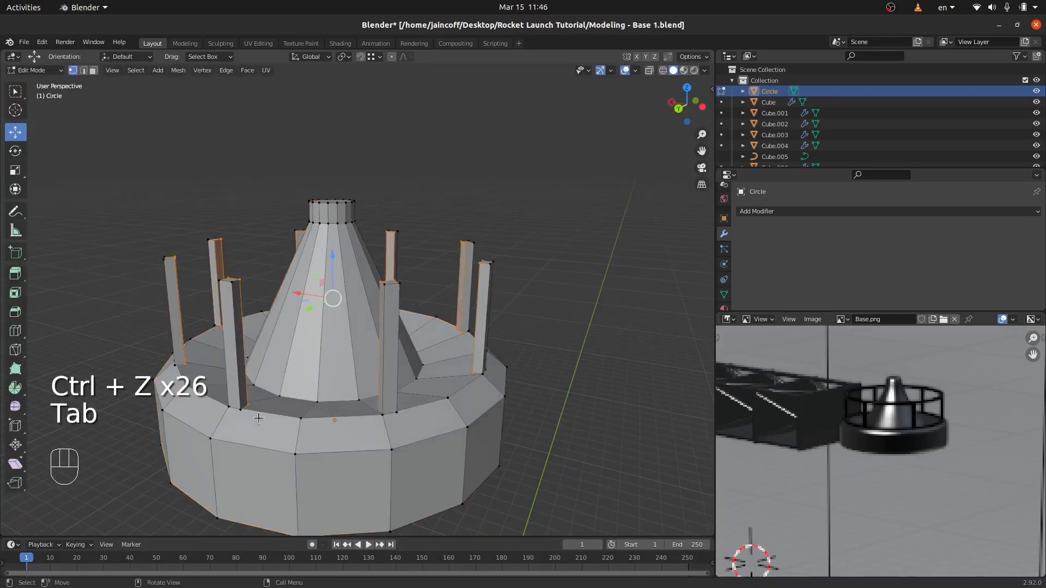
# Duplicate the disc's upper rim loop, raise it about 0.5 m along Z, and extrude it up about 0.064 m as a rail band.
pyautogui.keyDown('alt'); pyautogui.click(280, 414); pyautogui.keyUp('alt')
pyautogui.hotkey('shift', 'd')
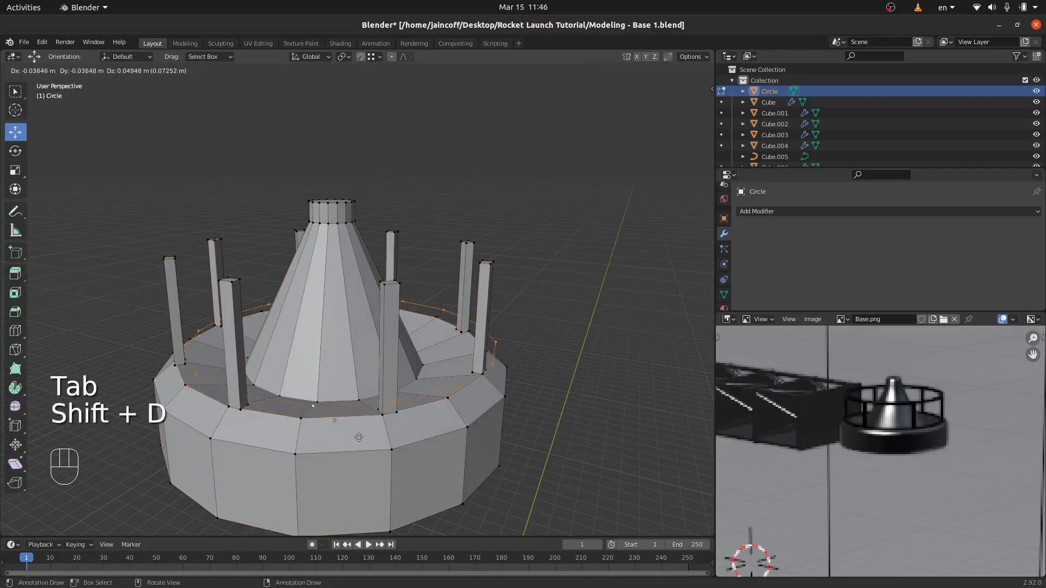
pyautogui.rightClick(338, 374)
pyautogui.moveTo(332, 309); pyautogui.dragTo(353, 224)
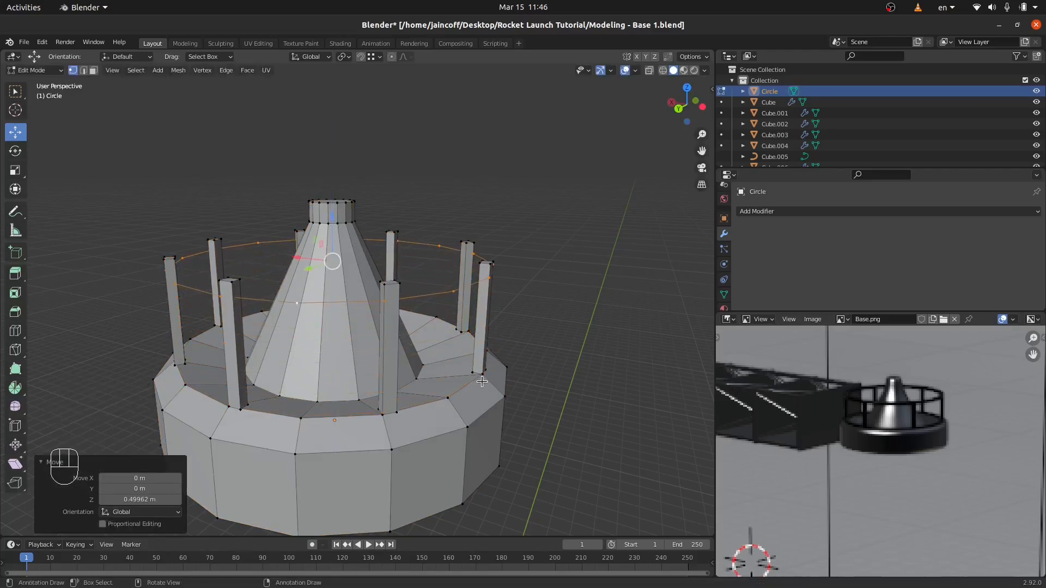
pyautogui.press('e')
pyautogui.click(495, 370)
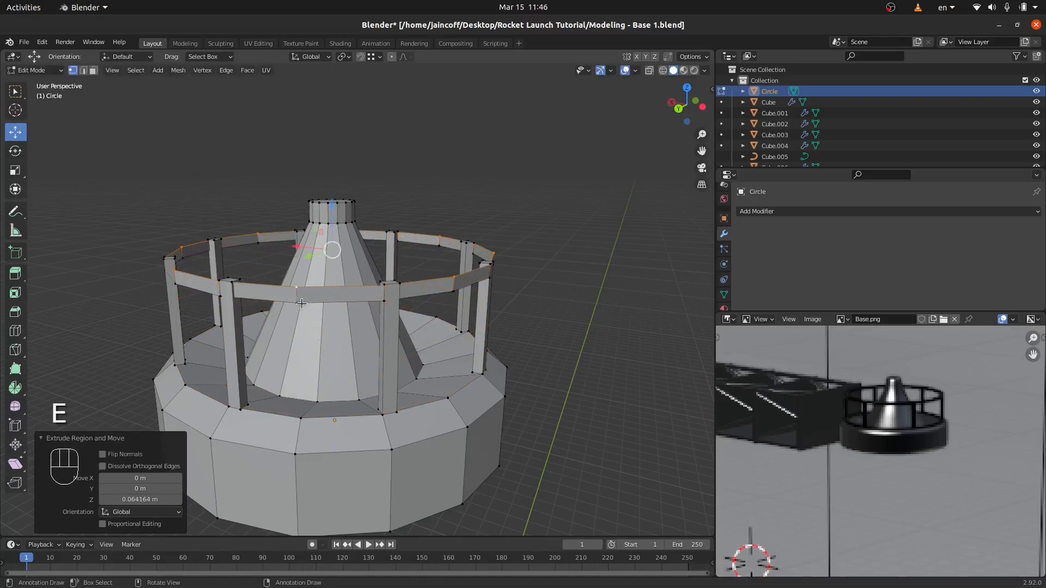
# Extrude the whole rail band in place and scale it inward to about 0.93, excluding Z, to give it thickness.
pyautogui.press('l')
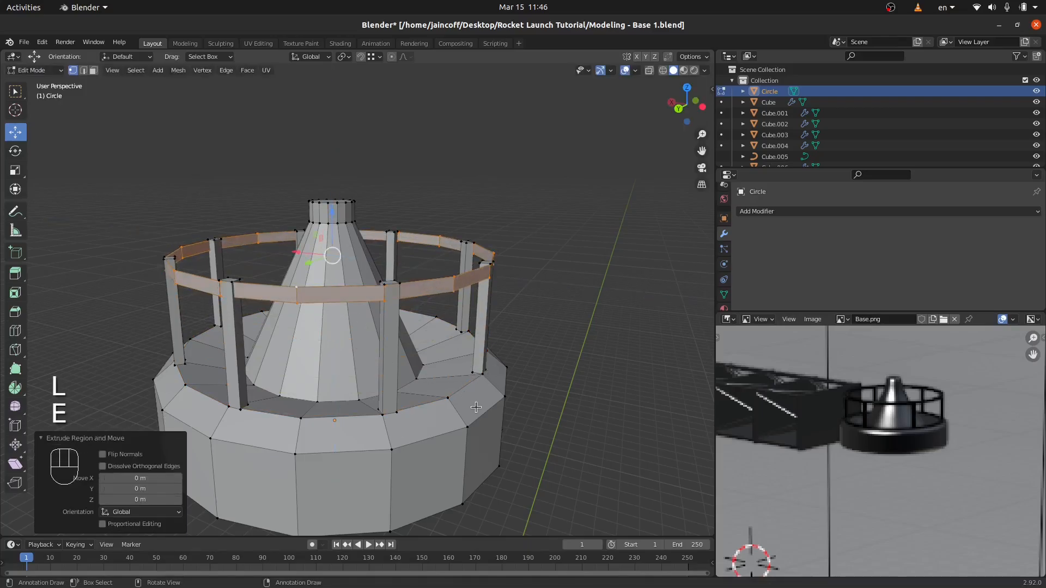
pyautogui.press('s')
pyautogui.hotkey('shift', 'z')
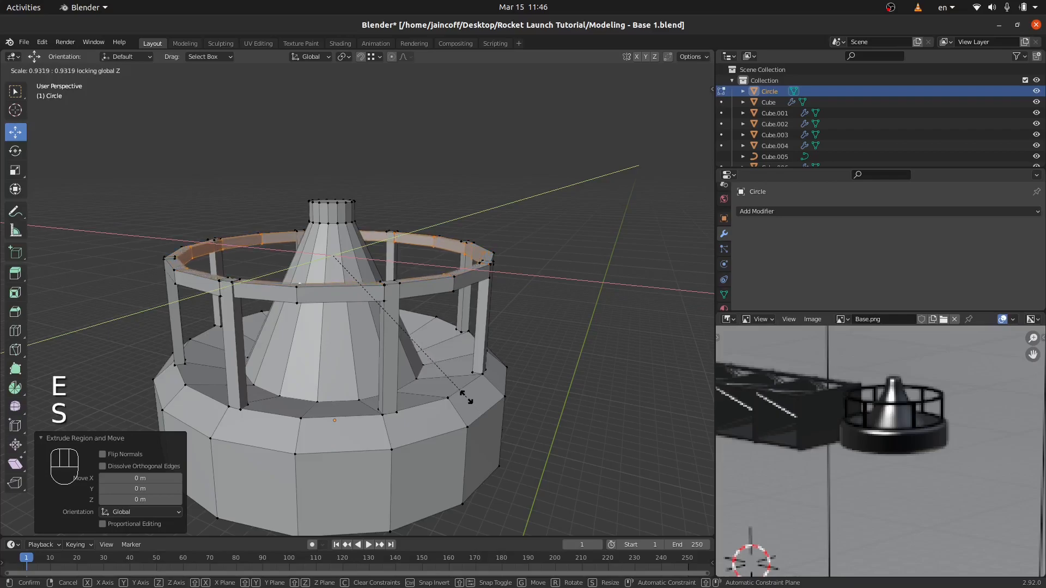
pyautogui.click(461, 397)
# Scale the complete rail ring to 1.016 in X and Y and raise it slightly over the post tops.
pyautogui.press('a')
pyautogui.press('a')
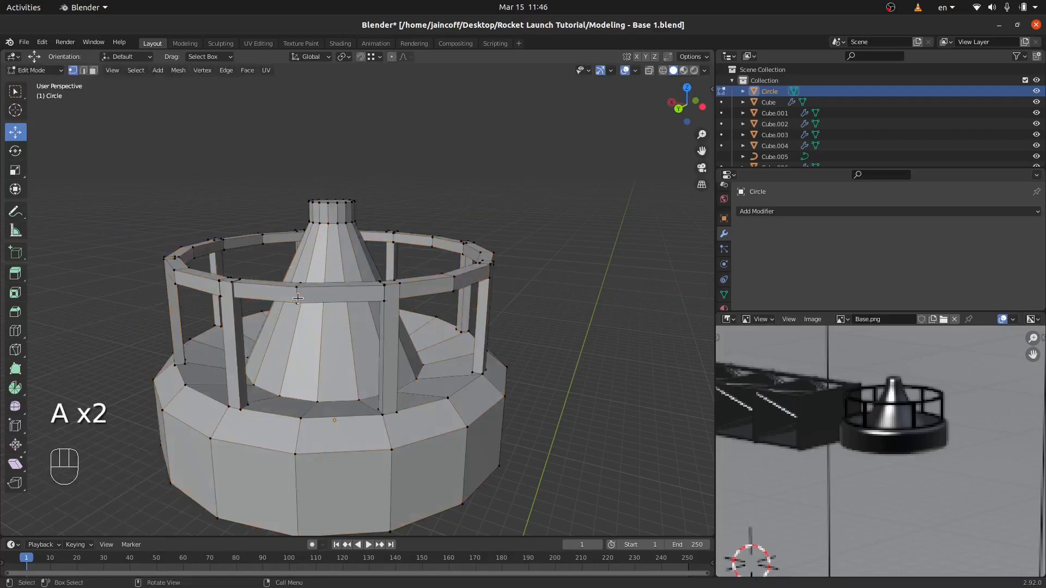
pyautogui.press('l')
pyautogui.press('s')
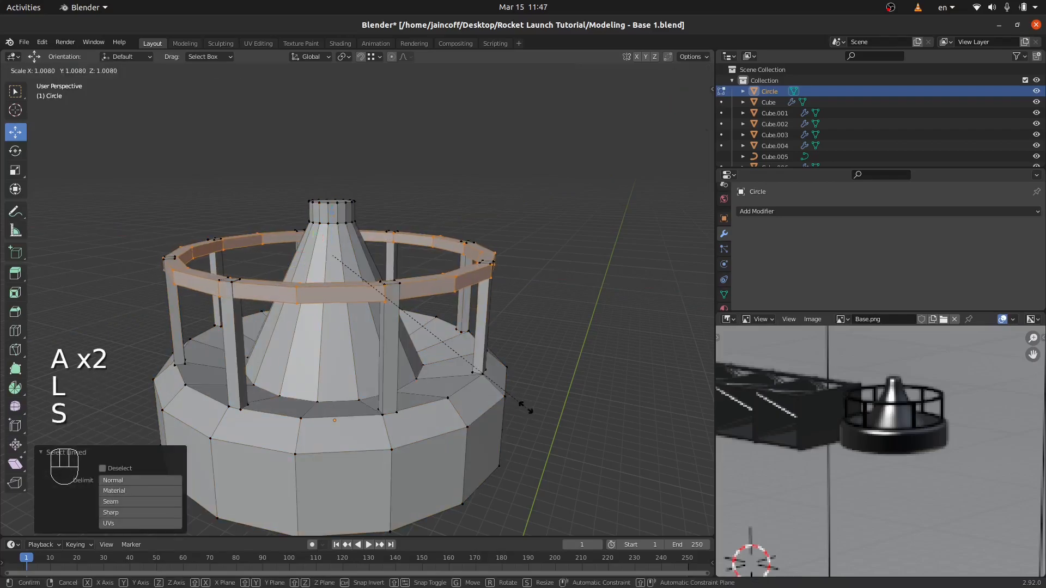
pyautogui.rightClick(527, 408)
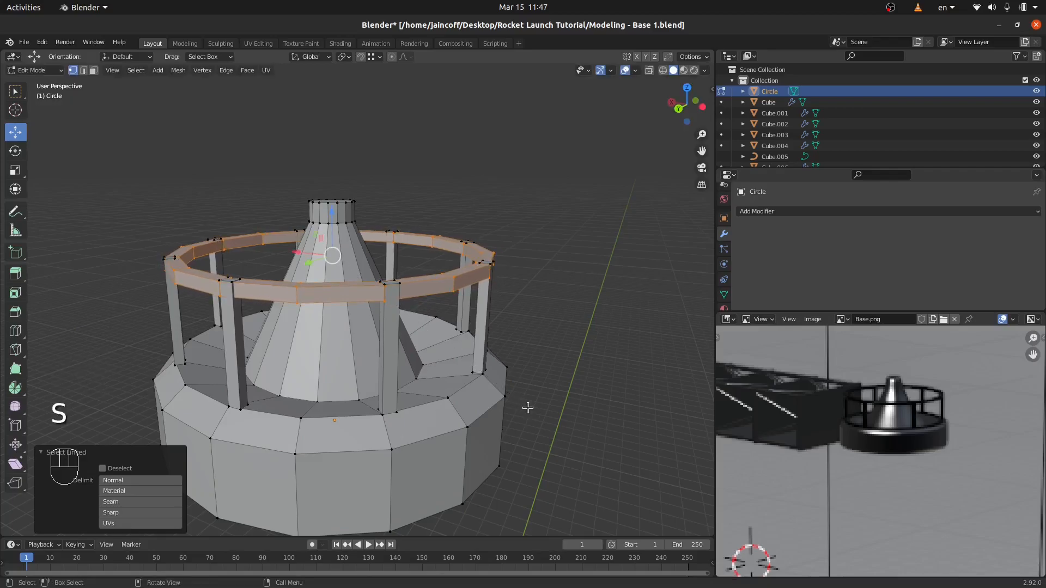
pyautogui.press('s')
pyautogui.hotkey('shift', 'z')
pyautogui.click(491, 383)
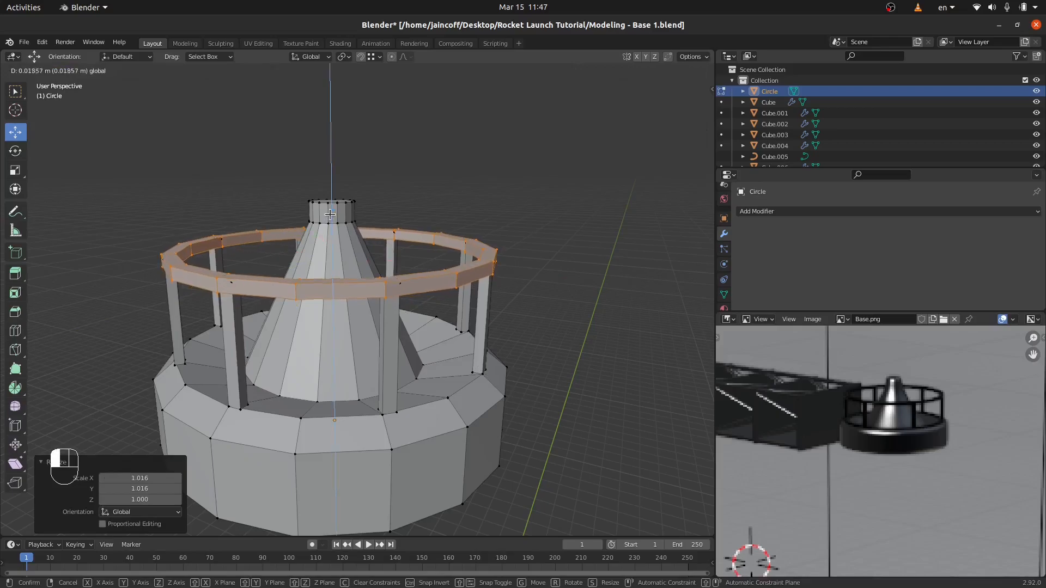
pyautogui.press('Tab')
pyautogui.press('a')
pyautogui.press('a')
pyautogui.scroll(-5, 376, 355)
pyautogui.moveTo(376, 355); pyautogui.dragTo(272, 353, button='middle')
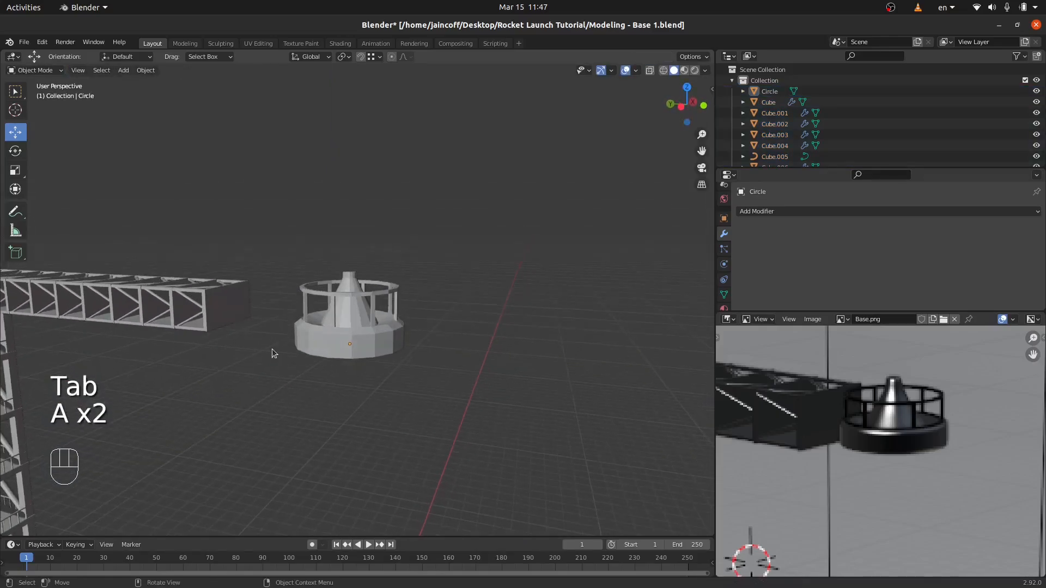
# Scale the railing posts and ring together to about 0.75 along Z and lower them onto the disc.
pyautogui.click(349, 346)
pyautogui.scroll(3, 359, 325)
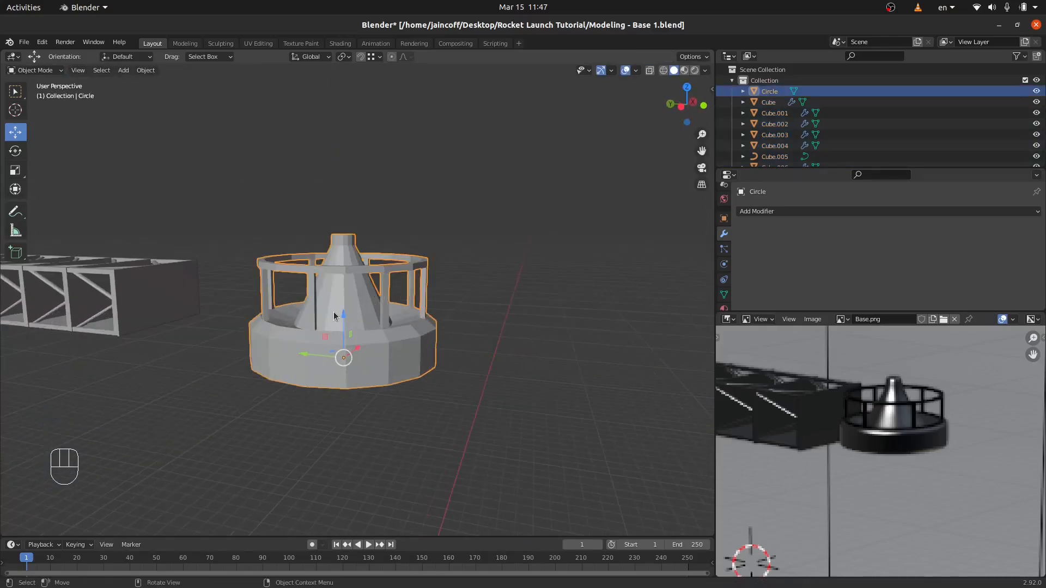
pyautogui.press('Tab')
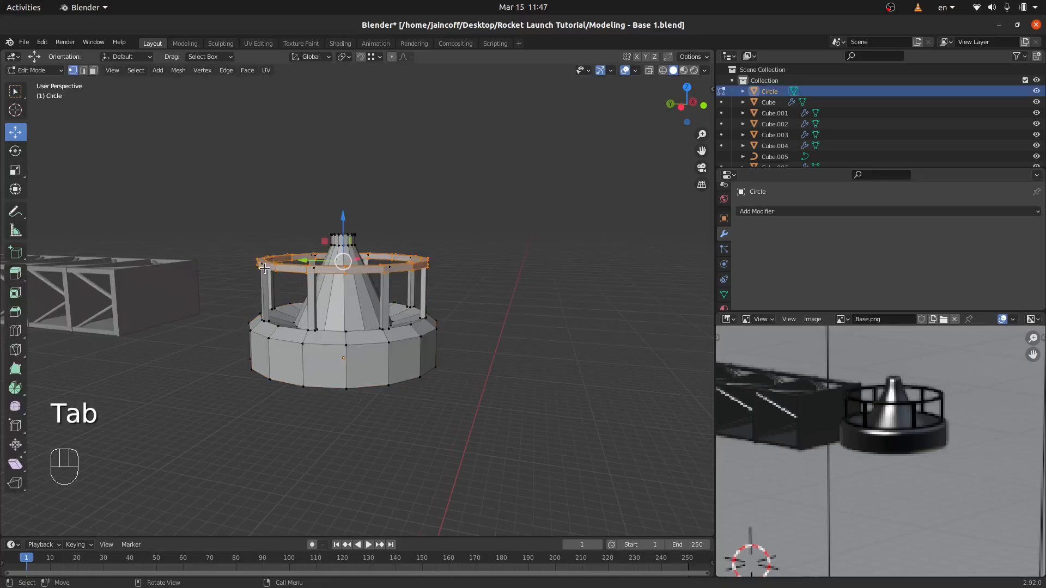
pyautogui.moveTo(265, 269); pyautogui.dragTo(269, 263, button='middle')
pyautogui.press('a')
pyautogui.press('a')
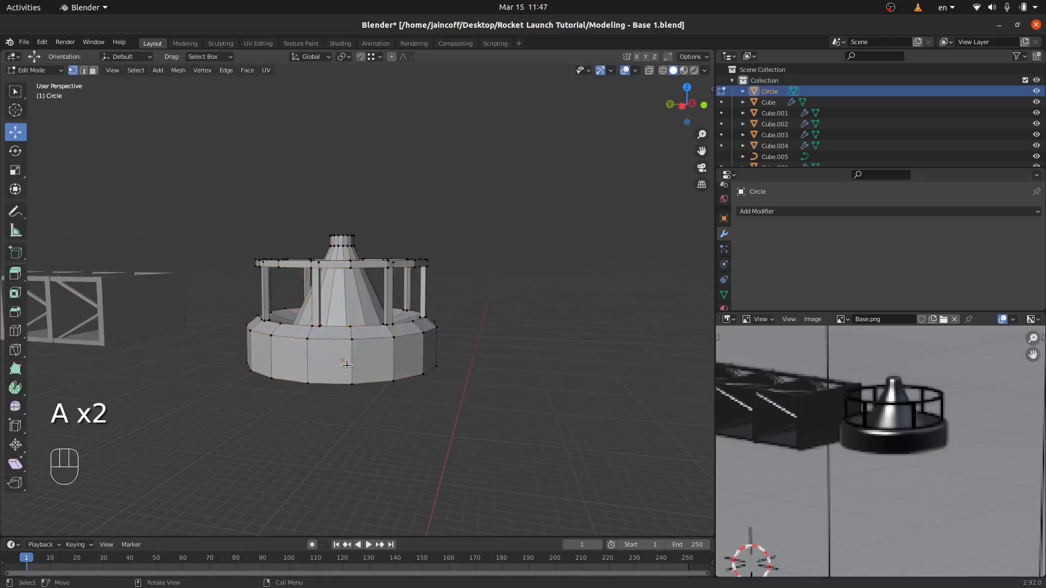
pyautogui.press('l')
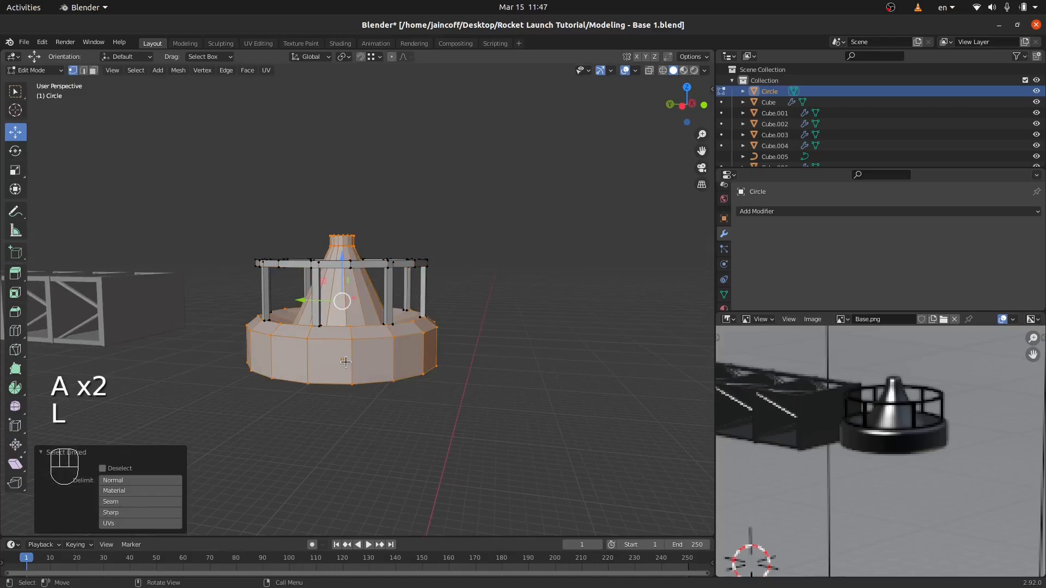
pyautogui.hotkey('ctrl', 'i')
pyautogui.press('s')
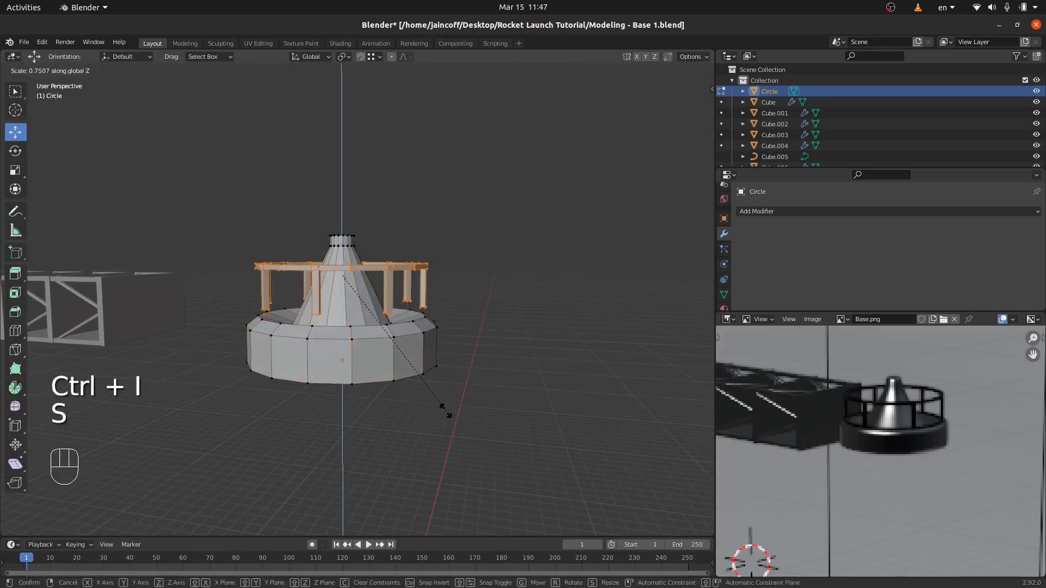
pyautogui.click(441, 406)
pyautogui.moveTo(343, 238); pyautogui.dragTo(343, 256)
pyautogui.press('Tab')
# Move the round cap about 2.26 m along Y to the truss arm's end and centre it on the arm along X.
pyautogui.moveTo(360, 322); pyautogui.dragTo(382, 376, button='middle')
pyautogui.moveTo(300, 345); pyautogui.dragTo(196, 328)
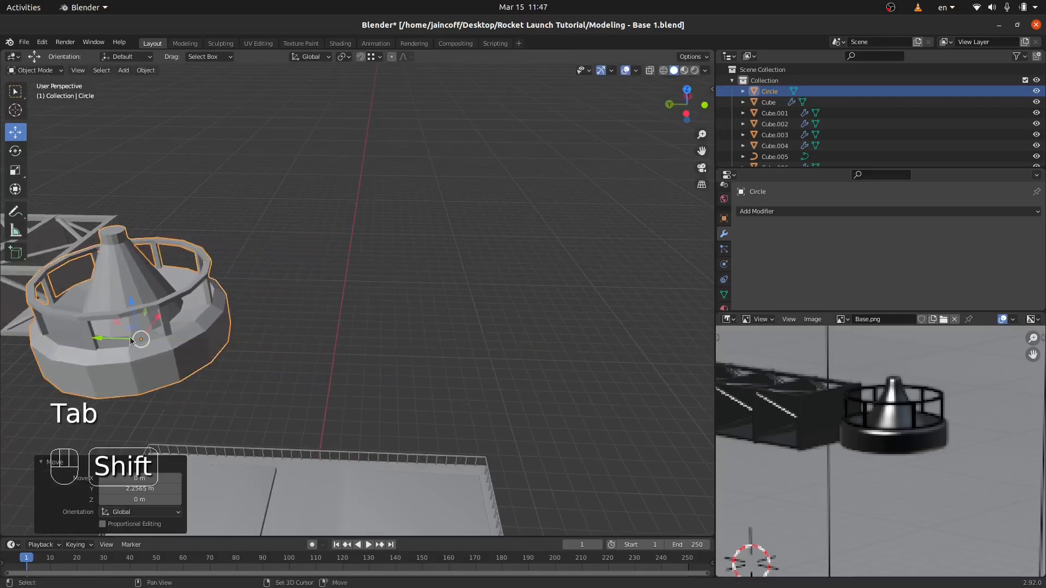
pyautogui.press('KP_7')
pyautogui.keyDown('shift'); pyautogui.moveTo(384, 245); pyautogui.dragTo(377, 453, button='middle'); pyautogui.keyUp('shift')
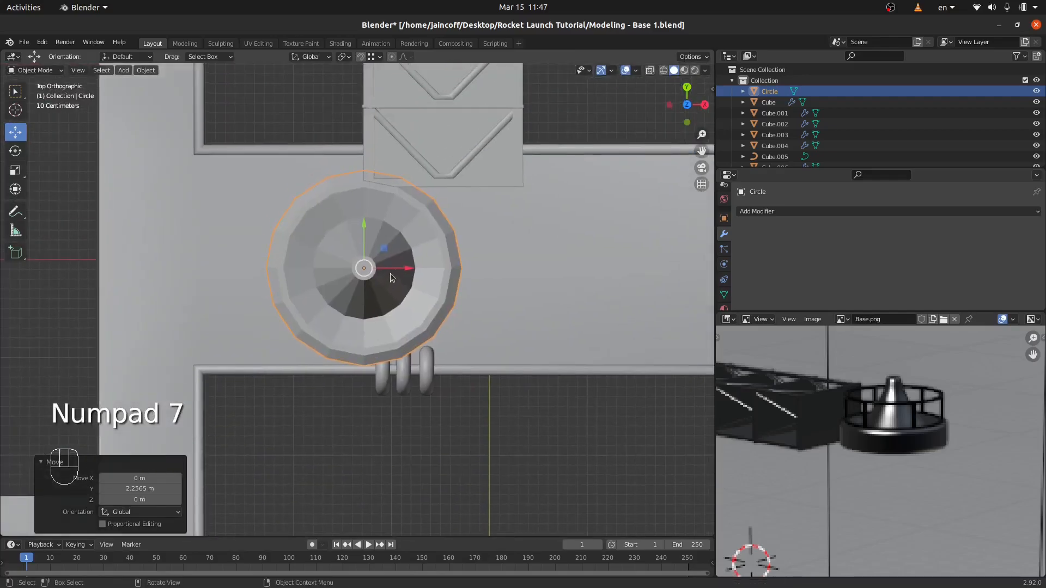
pyautogui.moveTo(404, 268); pyautogui.dragTo(489, 268)
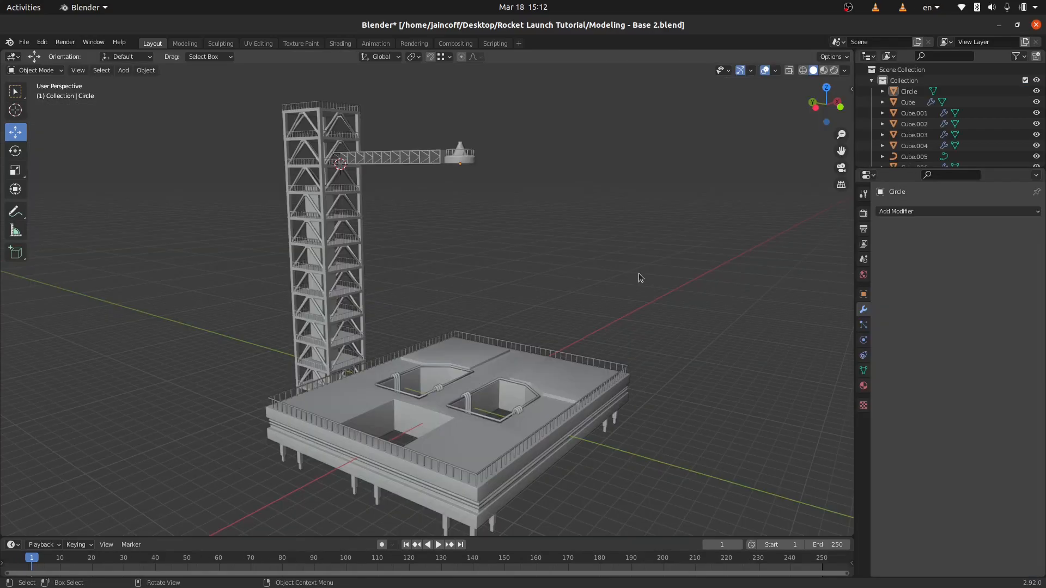
# Switch to Firefox and open the Space Shuttle Discovery asset page on Reality Fakers.
pyautogui.keyDown('shift'); pyautogui.moveTo(559, 270); pyautogui.dragTo(540, 248, button='middle'); pyautogui.keyUp('shift')
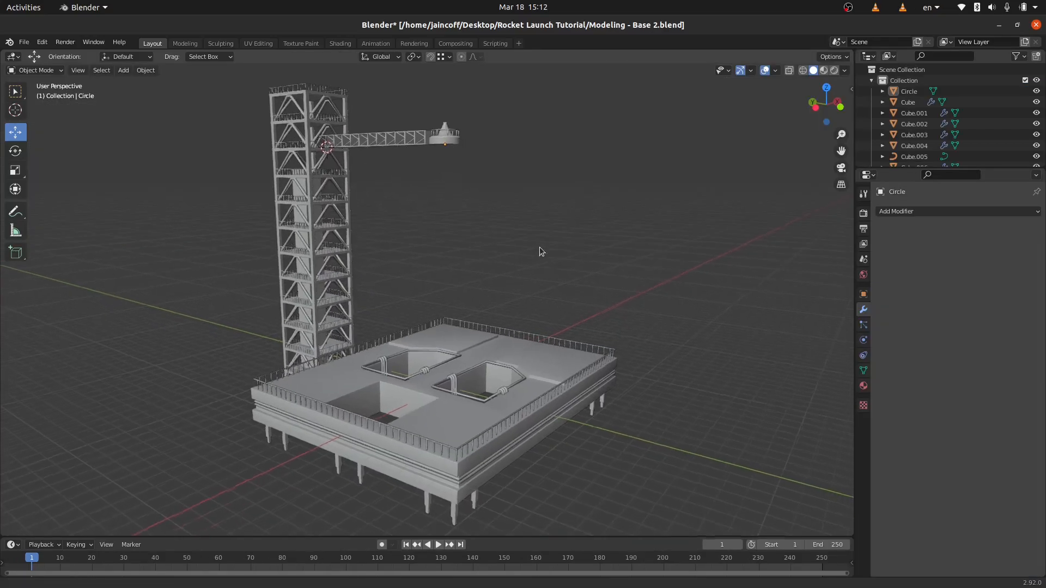
pyautogui.moveTo(4, 169)
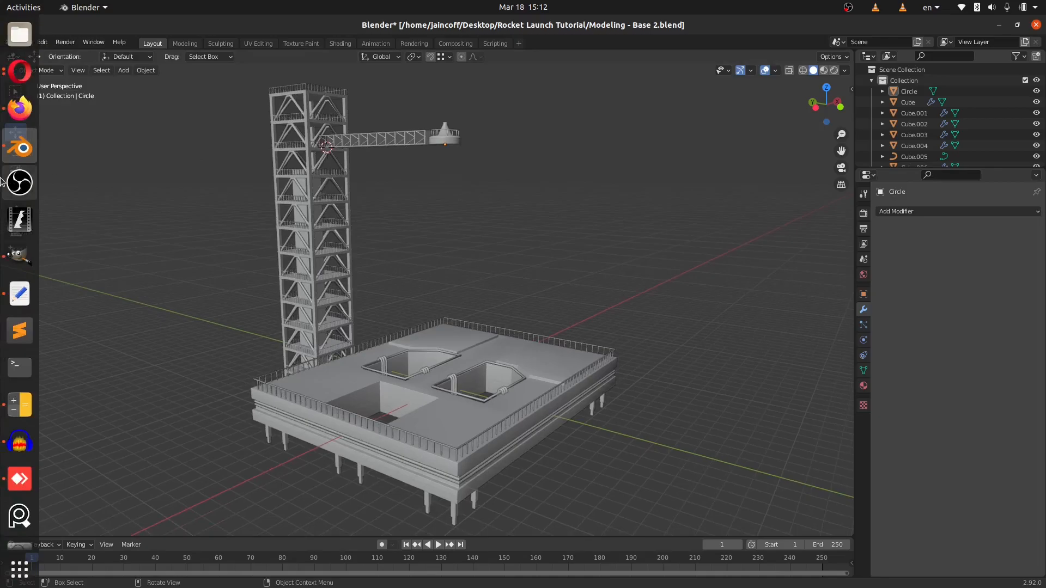
pyautogui.click(18, 112)
pyautogui.scroll(-5, 584, 443)
pyautogui.click(714, 521)
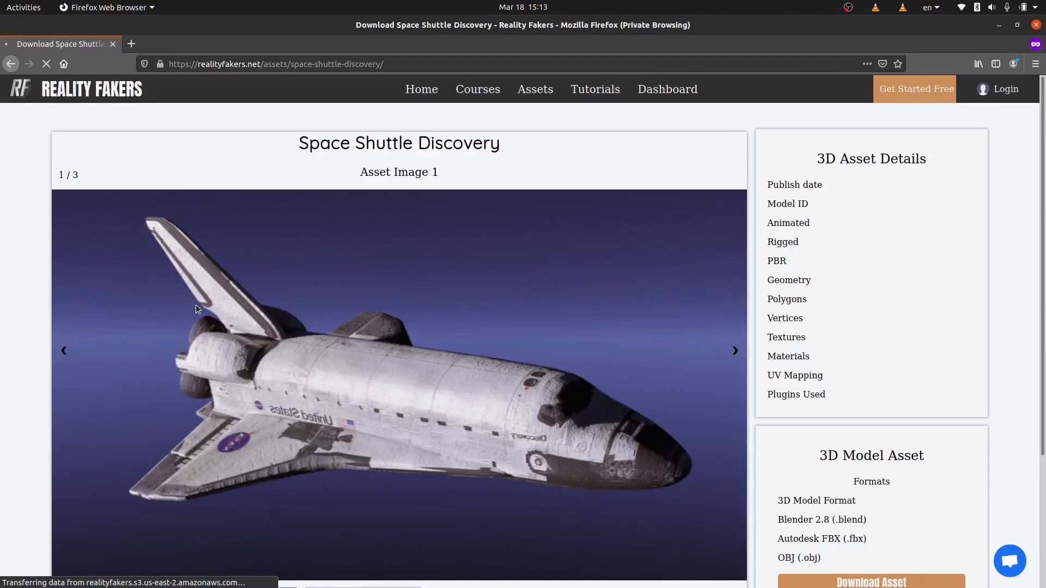
# Download the Space Shuttle Discovery model asset and save the zip file to disk.
pyautogui.scroll(-3, 503, 394)
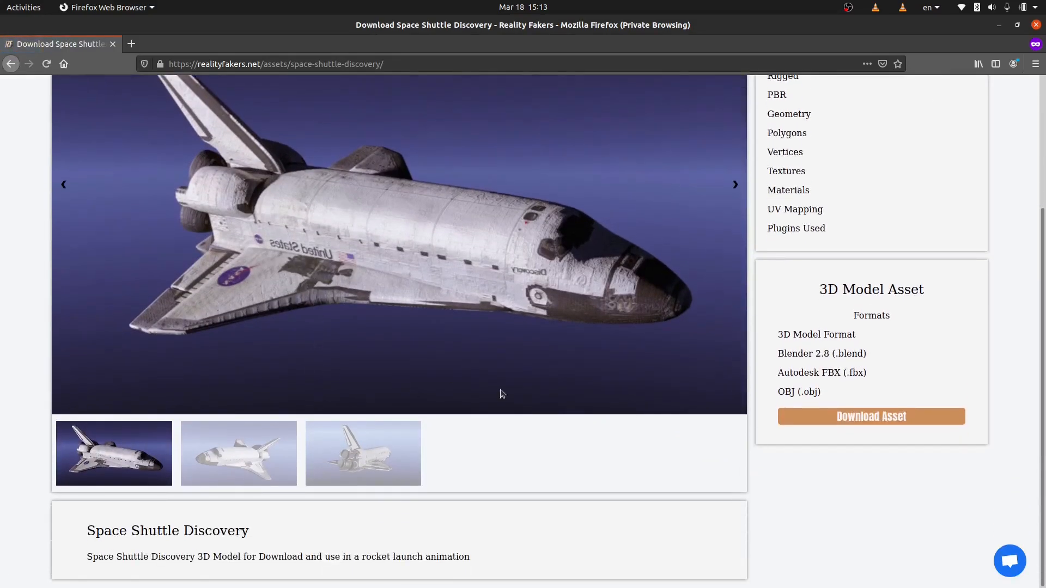
pyautogui.click(900, 416)
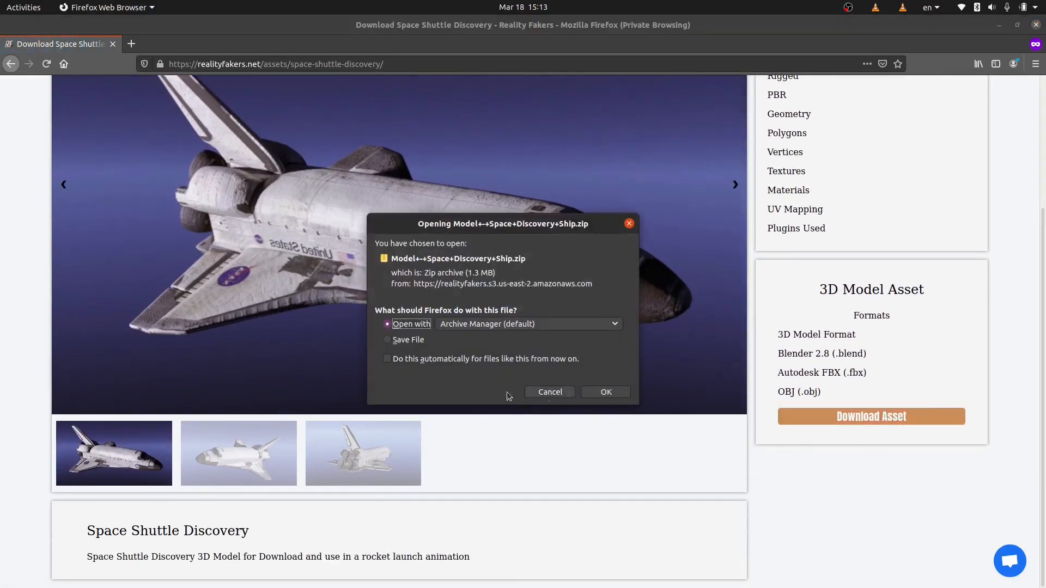
pyautogui.click(388, 341)
pyautogui.click(598, 398)
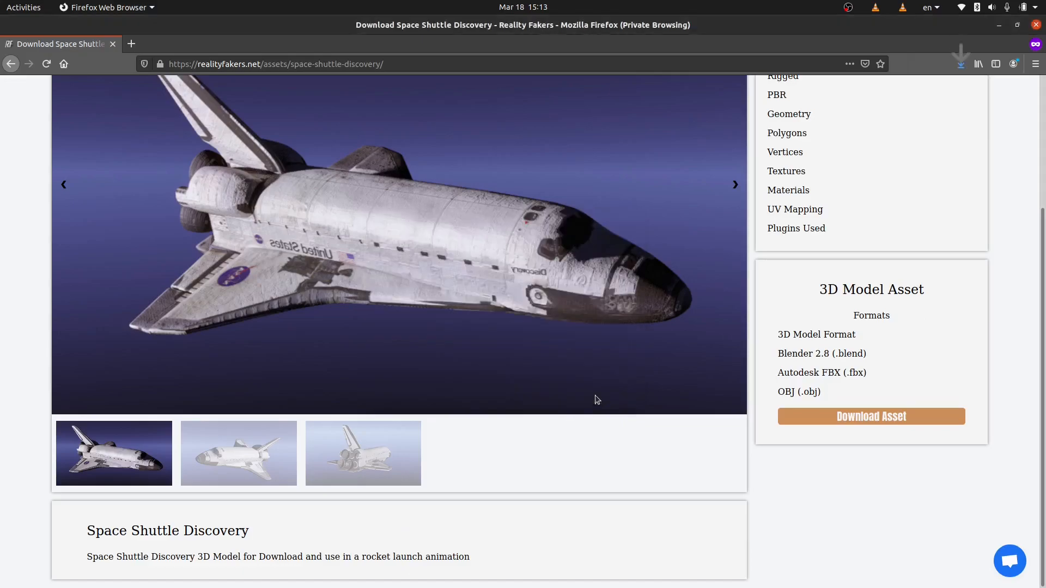
# Show the downloaded Model+-+Space+Discovery+Ship(1).zip in its folder and extract it there.
pyautogui.click(961, 64)
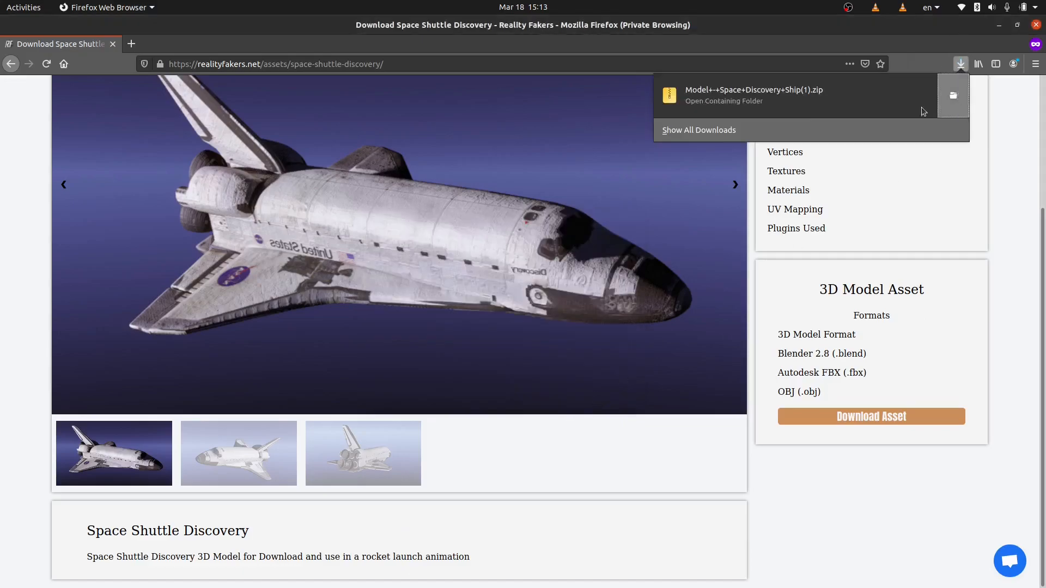
pyautogui.click(959, 97)
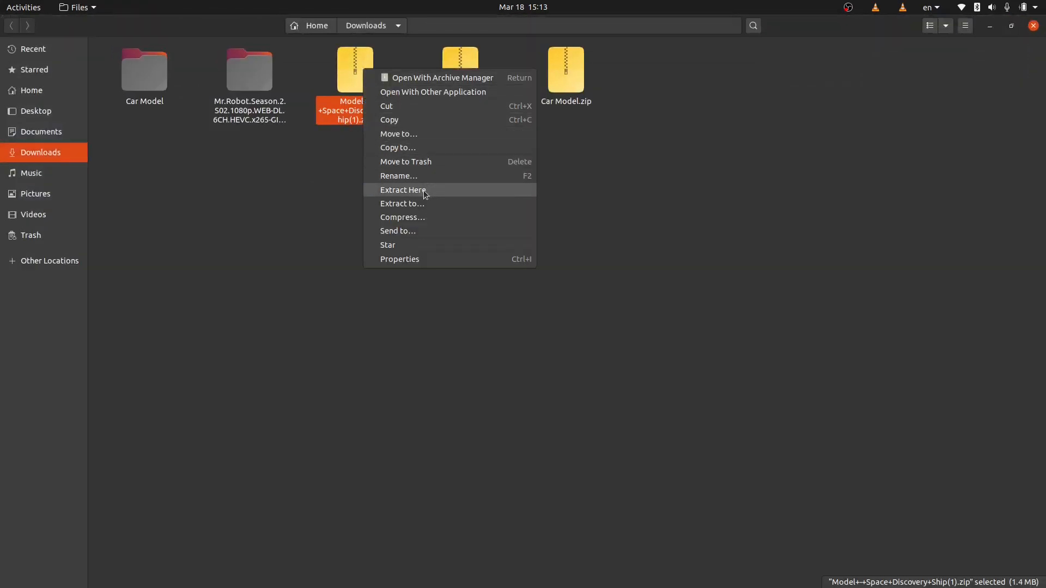
pyautogui.click(415, 190)
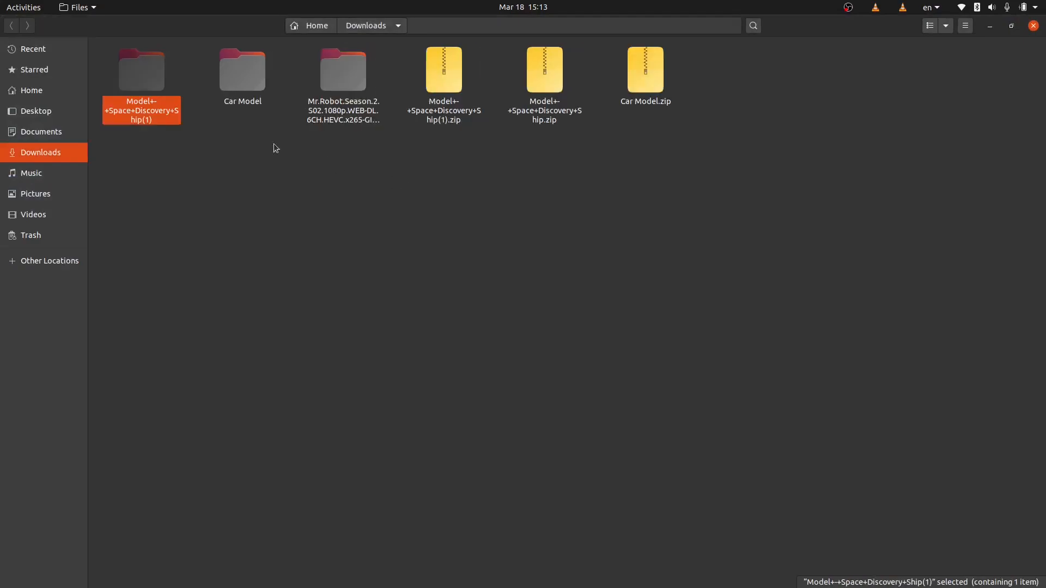
# Open the extracted folder, switch to Blender, and append the Ship object from Space Ship Model.blend in Downloads.
pyautogui.doubleClick(130, 80)
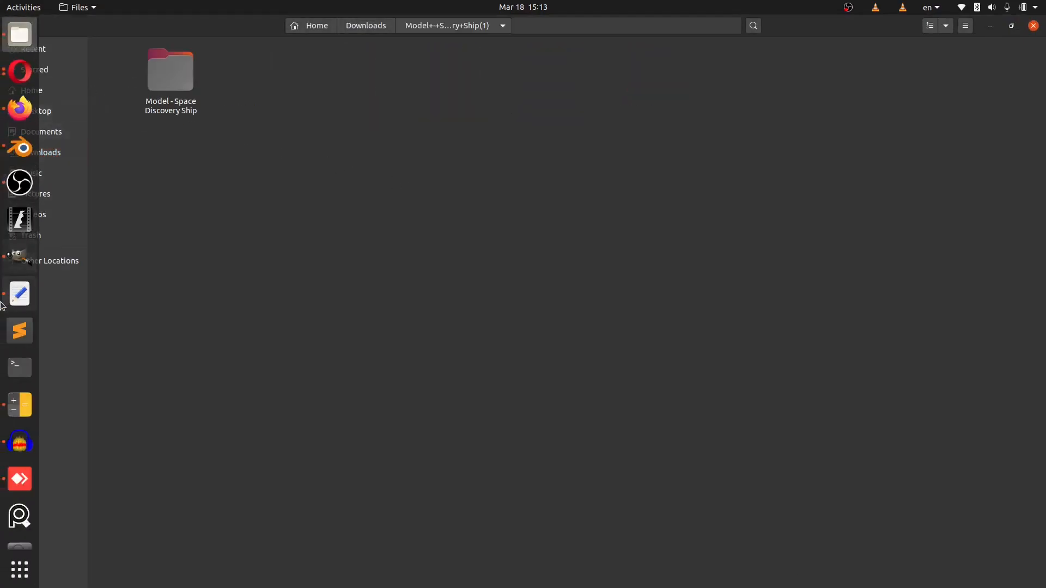
pyautogui.click(20, 147)
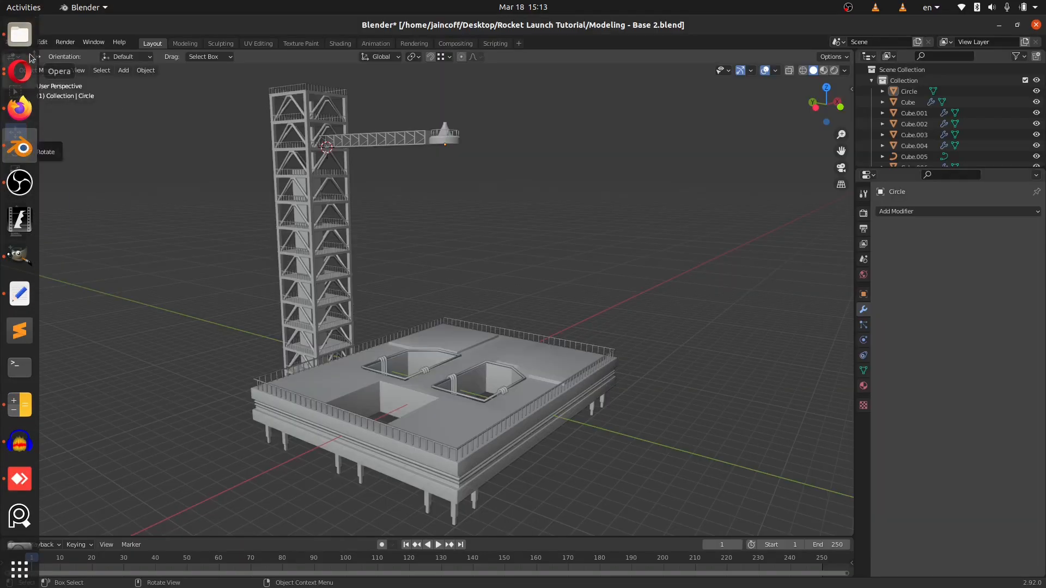
pyautogui.click(21, 42)
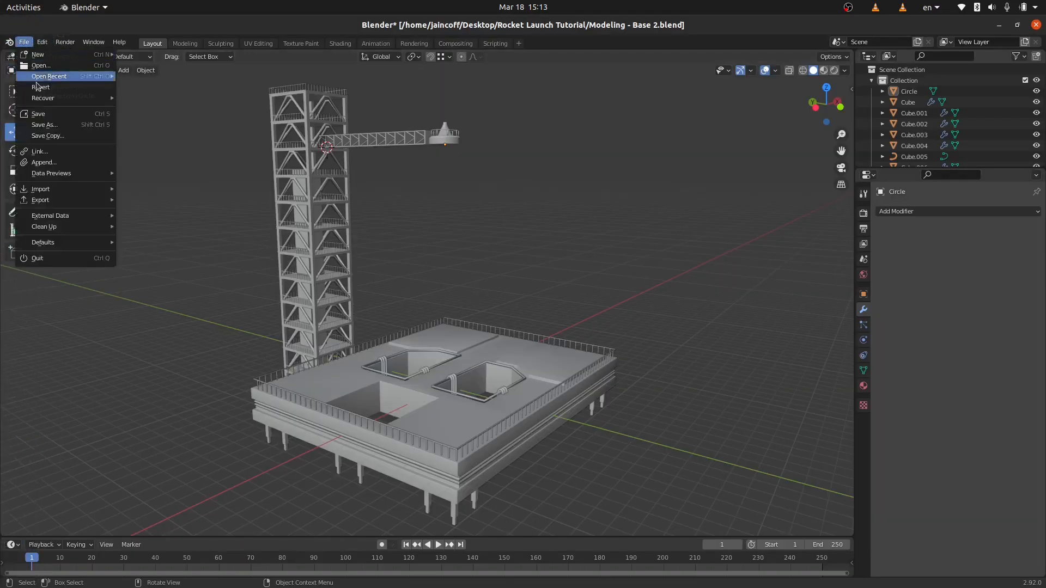
pyautogui.click(43, 163)
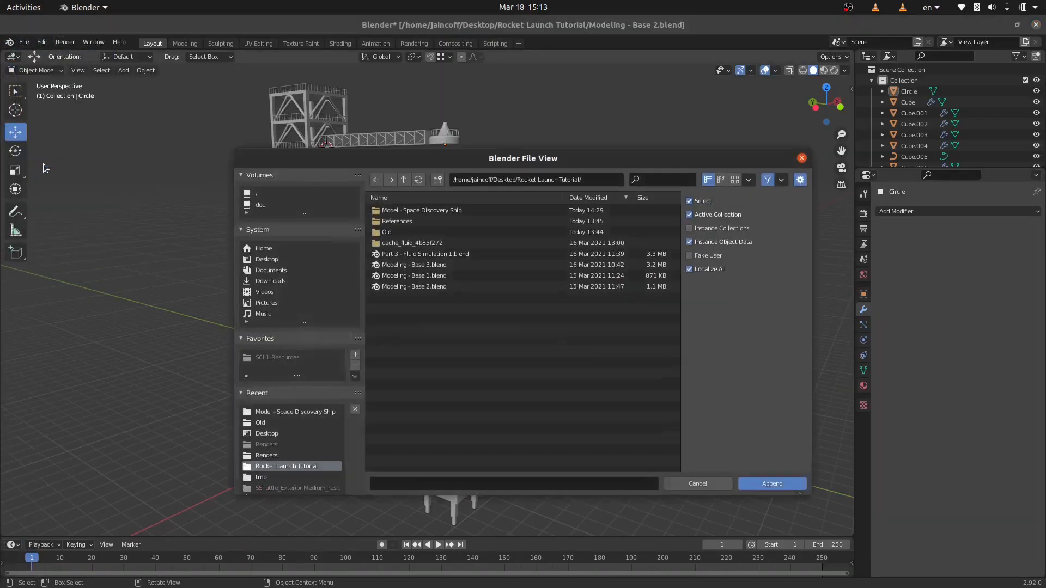
pyautogui.click(269, 282)
pyautogui.doubleClick(422, 211)
pyautogui.doubleClick(422, 211)
pyautogui.doubleClick(398, 213)
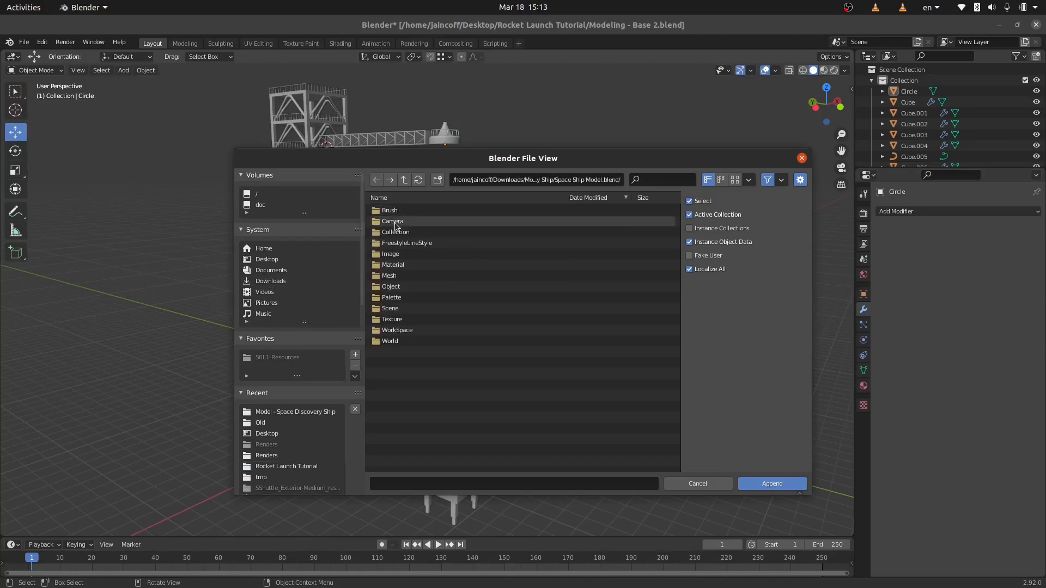
pyautogui.doubleClick(393, 287)
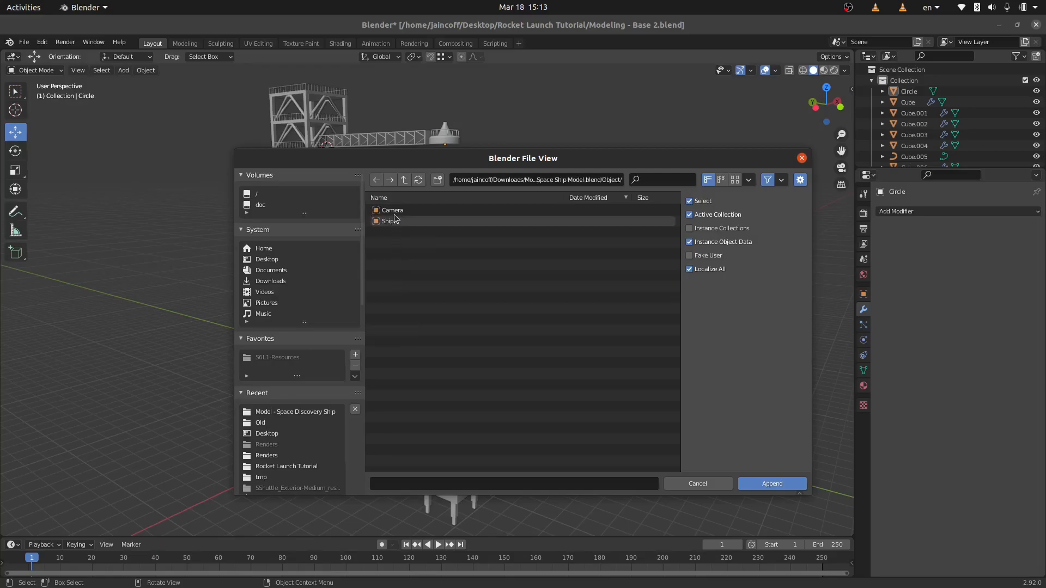
pyautogui.doubleClick(390, 221)
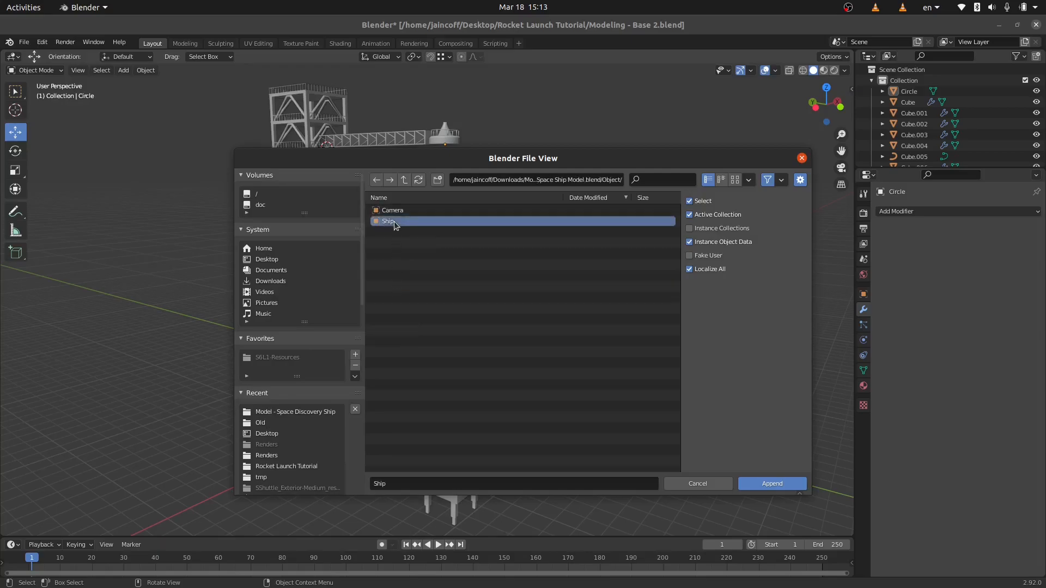
# Reset the appended ship's rotation to 0° on all three axes.
pyautogui.press('KP_Decimal')
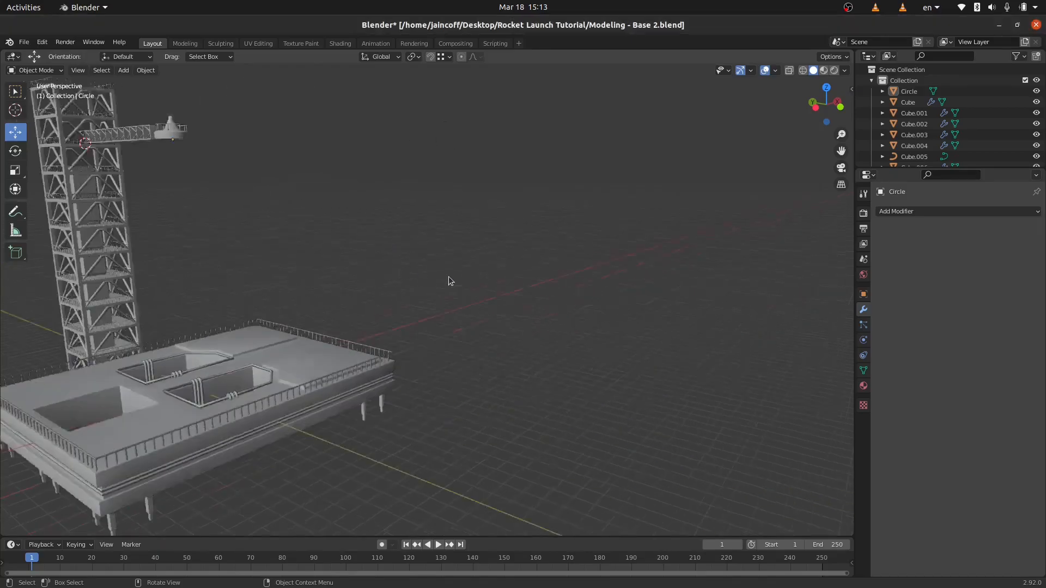
pyautogui.scroll(-4, 407, 318)
pyautogui.keyDown('shift'); pyautogui.moveTo(407, 319); pyautogui.dragTo(463, 309, button='middle'); pyautogui.keyUp('shift')
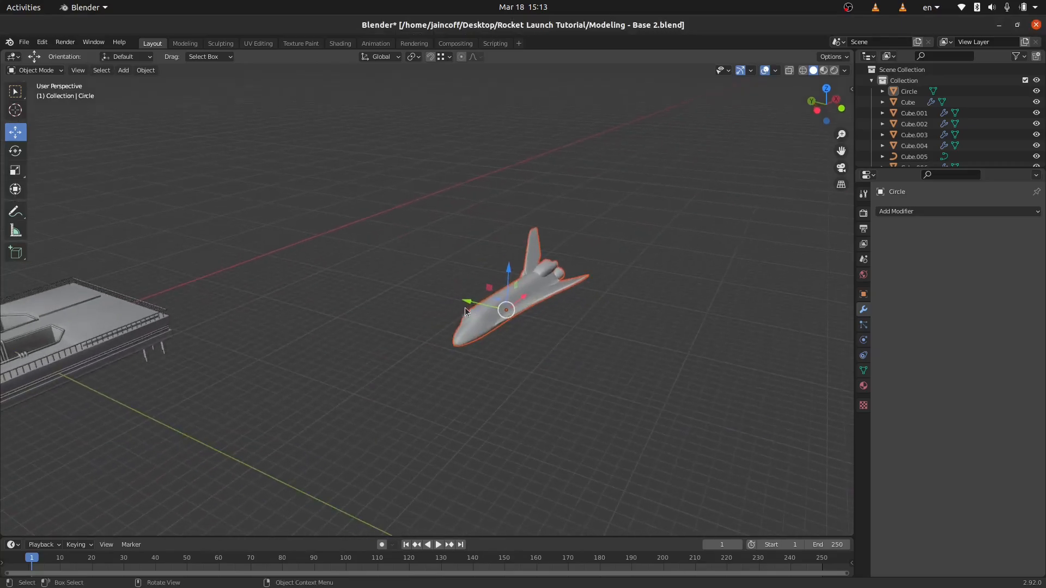
pyautogui.press('n')
pyautogui.click(847, 90)
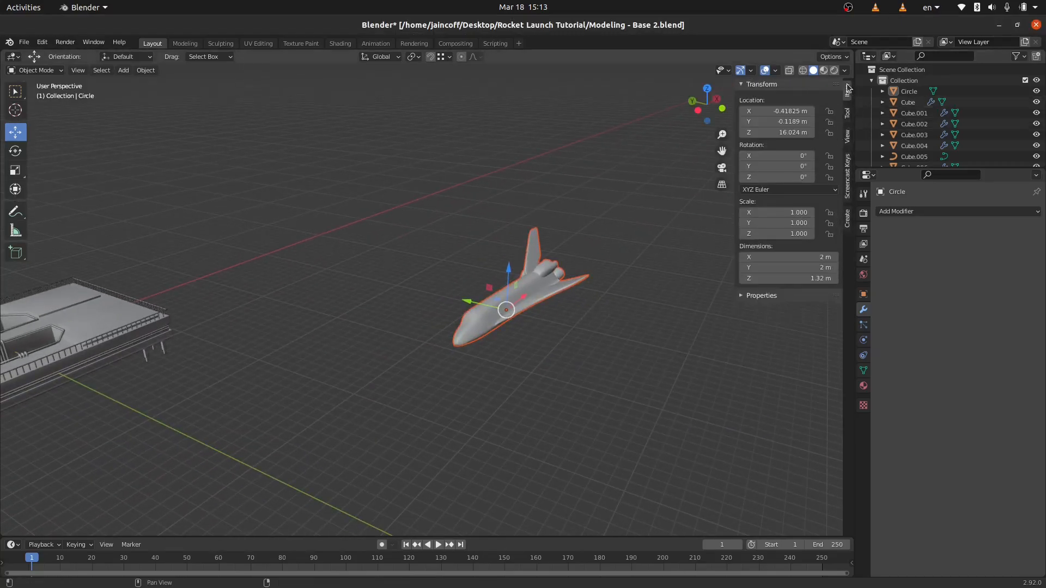
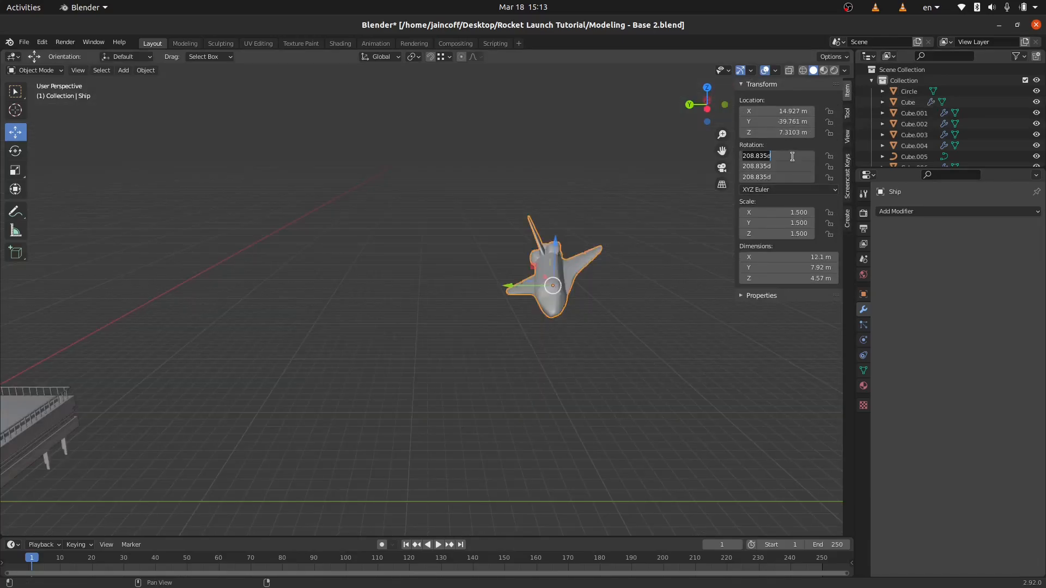
pyautogui.press('BackSpace')
# Stand the ship upright with its nose up by setting its Y rotation to -90°.
pyautogui.moveTo(645, 275); pyautogui.dragTo(519, 288, button='middle')
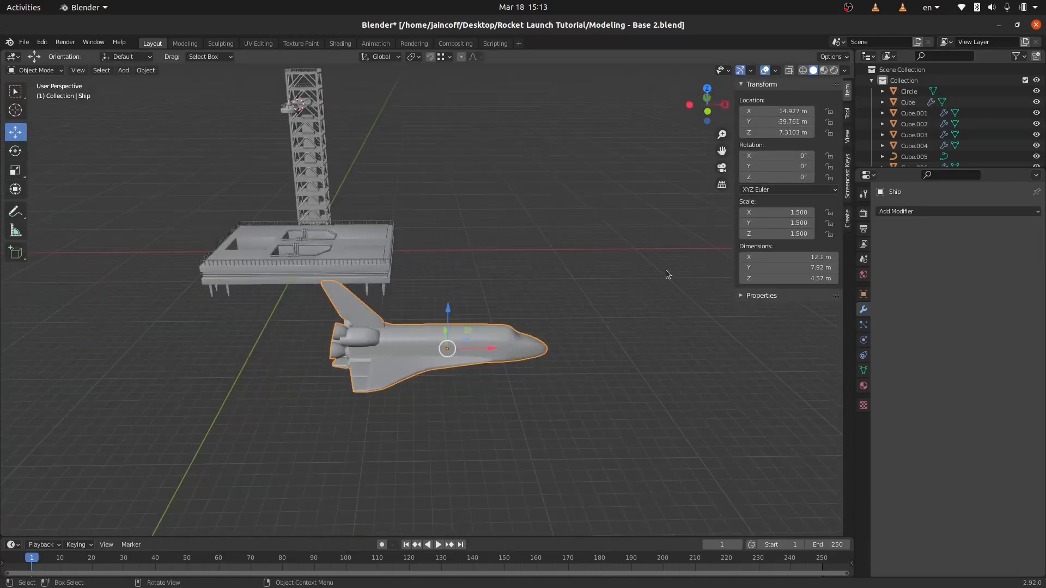
pyautogui.moveTo(785, 166); pyautogui.dragTo(708, 166)
pyautogui.click(794, 165)
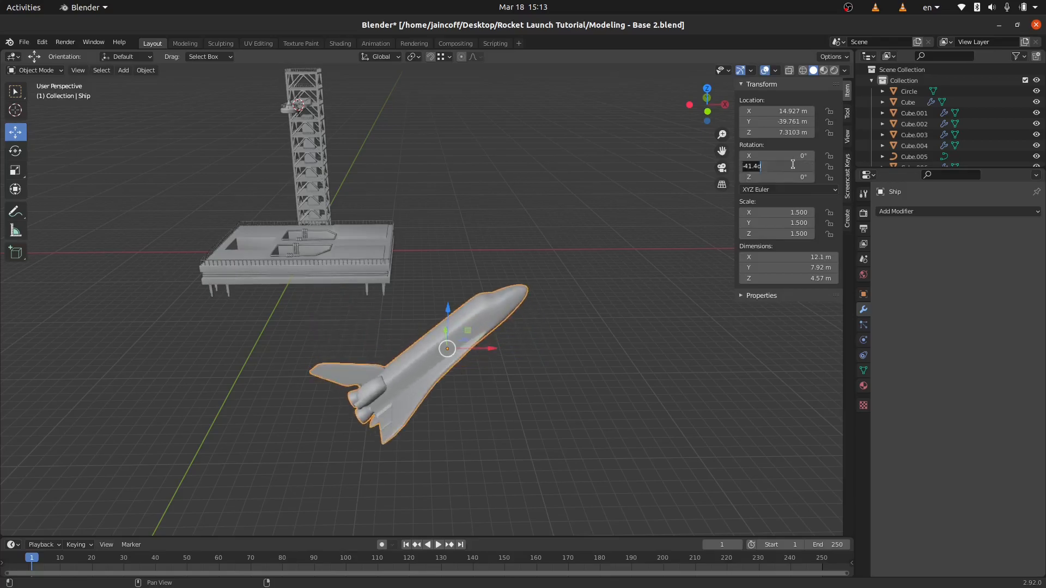
pyautogui.write('90')
pyautogui.press('Return')
pyautogui.click(802, 164)
pyautogui.press('Return')
# Move the ship onto the launch platform, about 39.65 m along Y and to about -2.3 m on X.
pyautogui.moveTo(404, 251); pyautogui.dragTo(486, 285, button='middle')
pyautogui.moveTo(545, 344); pyautogui.dragTo(280, 411)
pyautogui.keyDown('shift'); pyautogui.moveTo(281, 412); pyautogui.dragTo(522, 354, button='middle'); pyautogui.keyUp('shift')
pyautogui.scroll(-3, 585, 312)
pyautogui.moveTo(565, 289); pyautogui.dragTo(206, 296)
pyautogui.press('KP_Decimal')
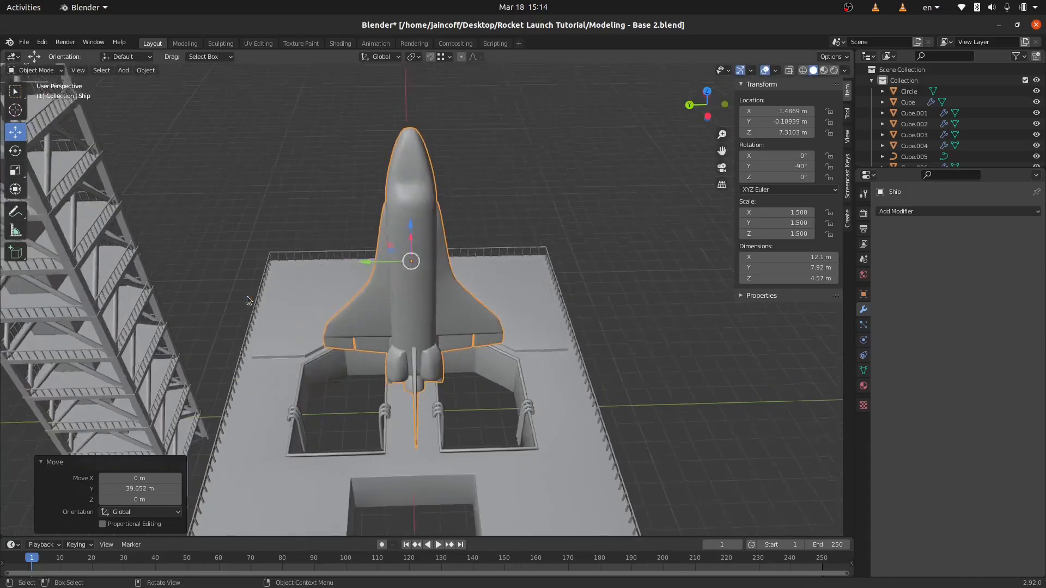
pyautogui.press('KP_7')
pyautogui.moveTo(521, 299); pyautogui.dragTo(402, 299)
# Switch the viewport to Material Preview shading and inspect the textures on the ship's wings and fuselage.
pyautogui.moveTo(380, 374)
pyautogui.mouseDown(button='middle')
pyautogui.moveTo(414, 299)
pyautogui.moveTo(436, 328)
pyautogui.mouseUp(button='middle')
pyautogui.press('z')
pyautogui.click(461, 344)
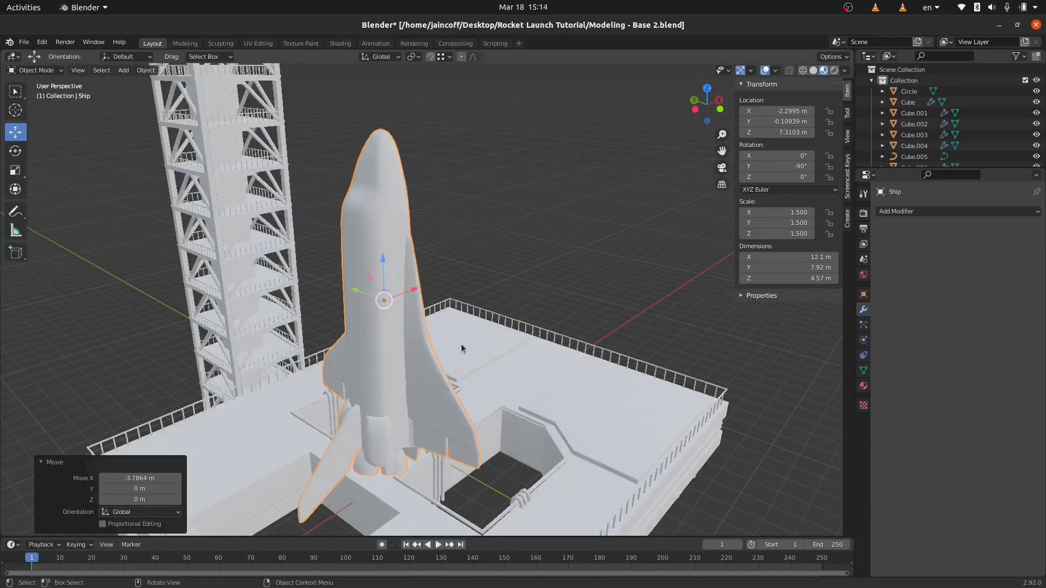
pyautogui.moveTo(420, 345)
pyautogui.mouseDown(button='middle')
pyautogui.moveTo(416, 360)
pyautogui.moveTo(486, 359)
pyautogui.moveTo(418, 363)
pyautogui.mouseUp(button='middle')
pyautogui.scroll(7, 410, 299)
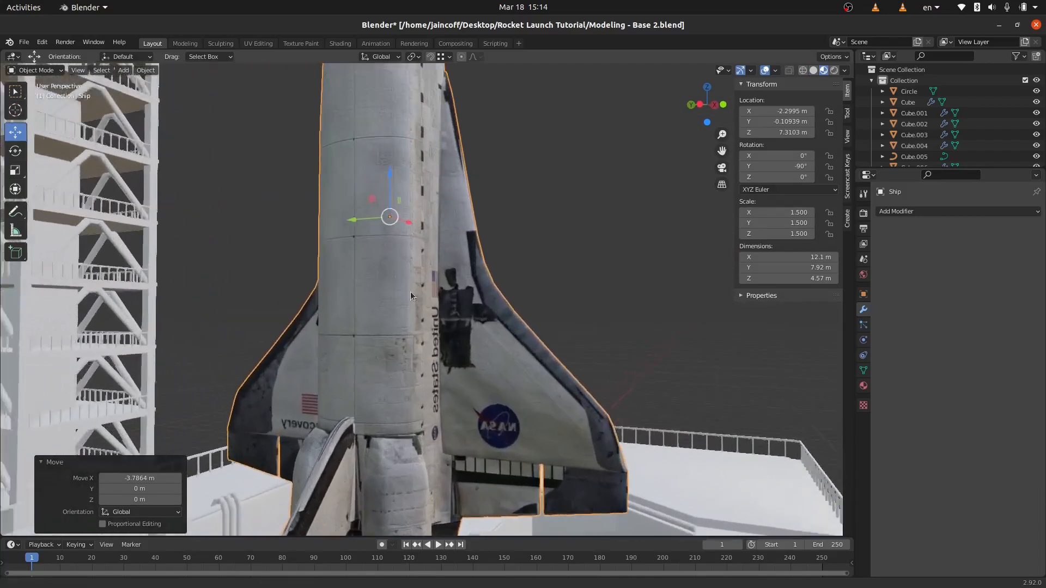
pyautogui.moveTo(410, 278); pyautogui.dragTo(393, 263, button='middle')
pyautogui.keyDown('ctrl'); pyautogui.moveTo(342, 336); pyautogui.dragTo(442, 337, button='middle'); pyautogui.keyUp('ctrl')
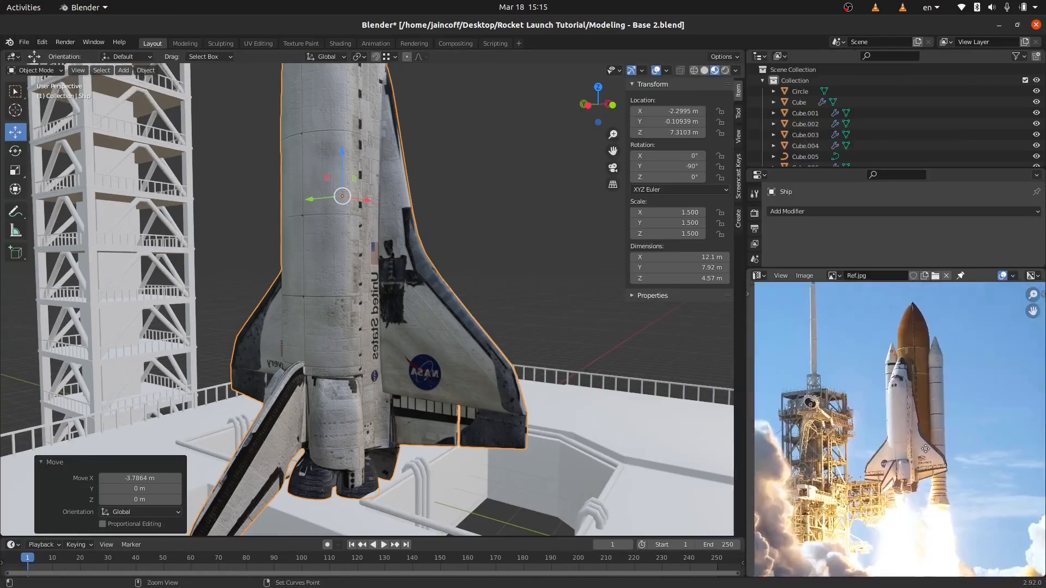
# Check the shuttle's fuel tank in Ref.jpg, snap the 3D cursor to the ship, and add a cylinder there with a reduced vertex count.
pyautogui.keyDown('ctrl'); pyautogui.moveTo(925, 449); pyautogui.dragTo(912, 449, button='middle'); pyautogui.keyUp('ctrl')
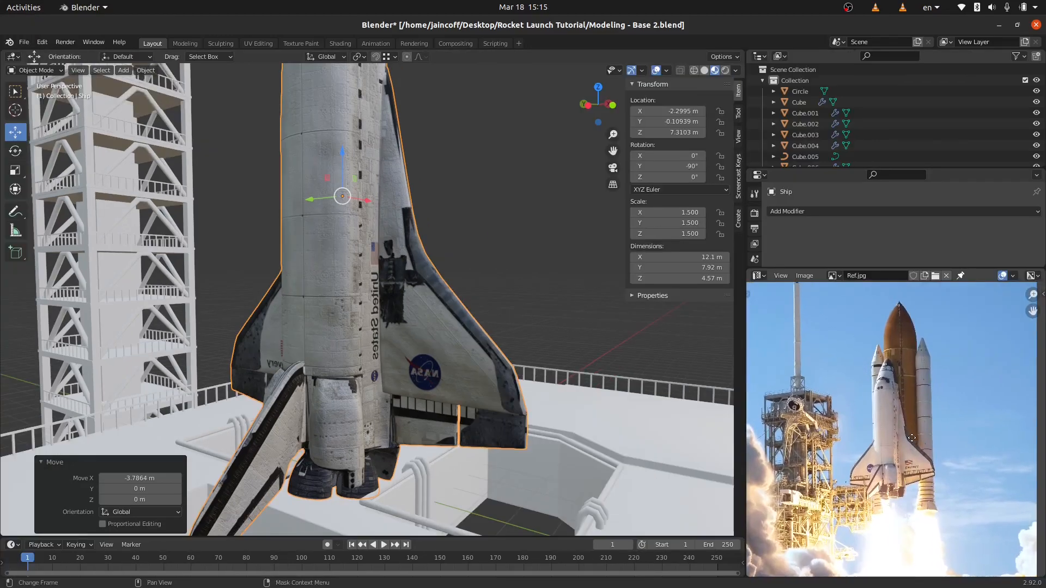
pyautogui.moveTo(359, 288)
pyautogui.mouseDown(button='middle')
pyautogui.moveTo(352, 307)
pyautogui.moveTo(354, 298)
pyautogui.mouseUp(button='middle')
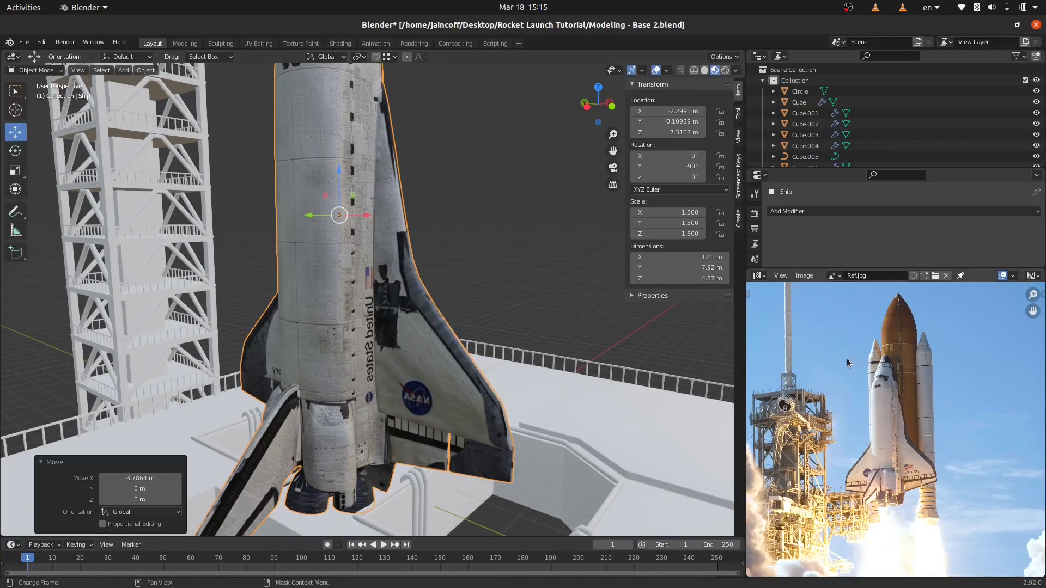
pyautogui.keyDown('ctrl'); pyautogui.moveTo(893, 329); pyautogui.dragTo(898, 300, button='middle'); pyautogui.keyUp('ctrl')
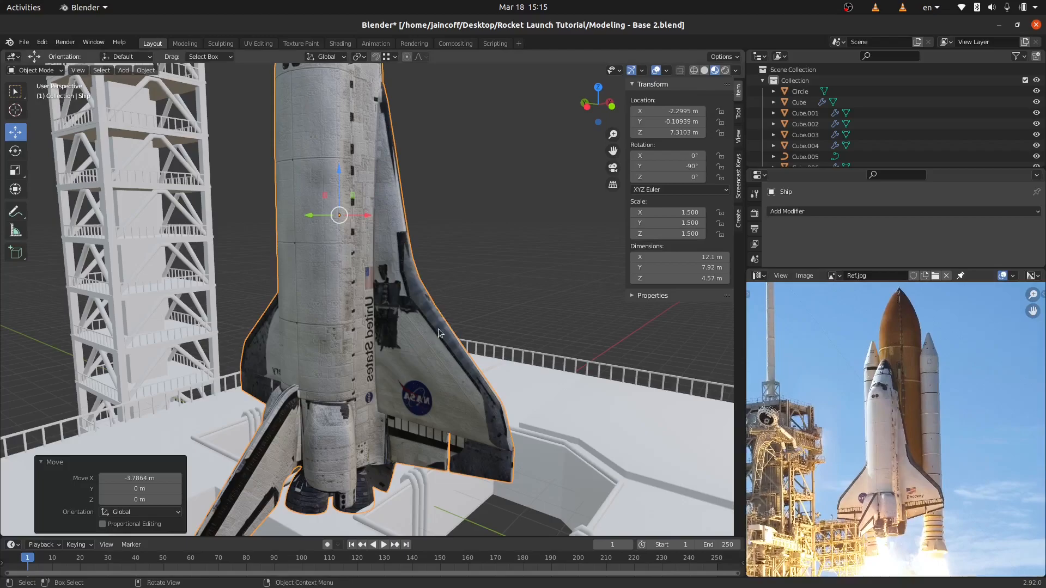
pyautogui.press('KP_Decimal')
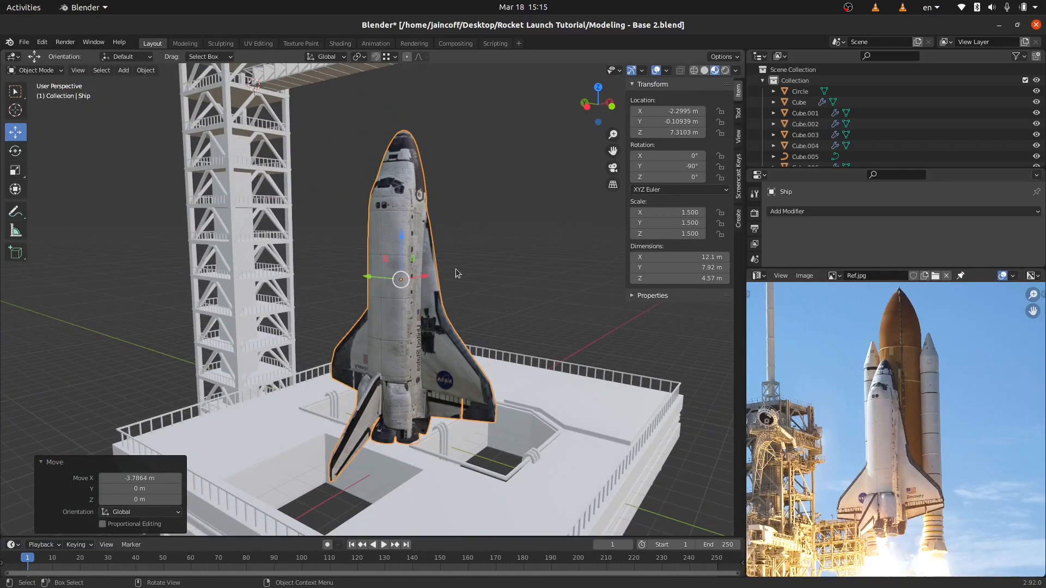
pyautogui.hotkey('shift', 's')
pyautogui.click(460, 325)
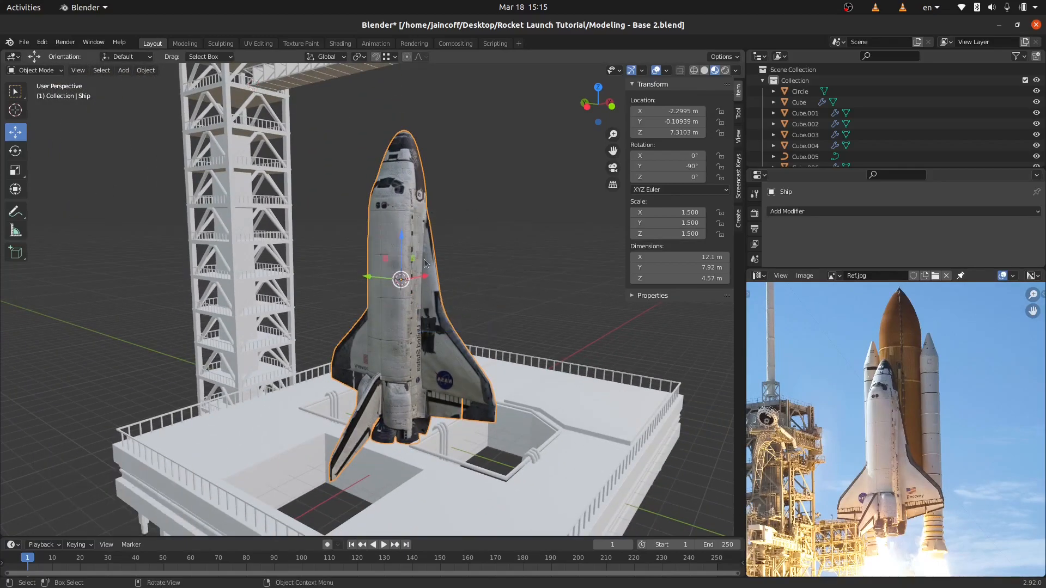
pyautogui.hotkey('shift', 'a')
pyautogui.moveTo(465, 243)
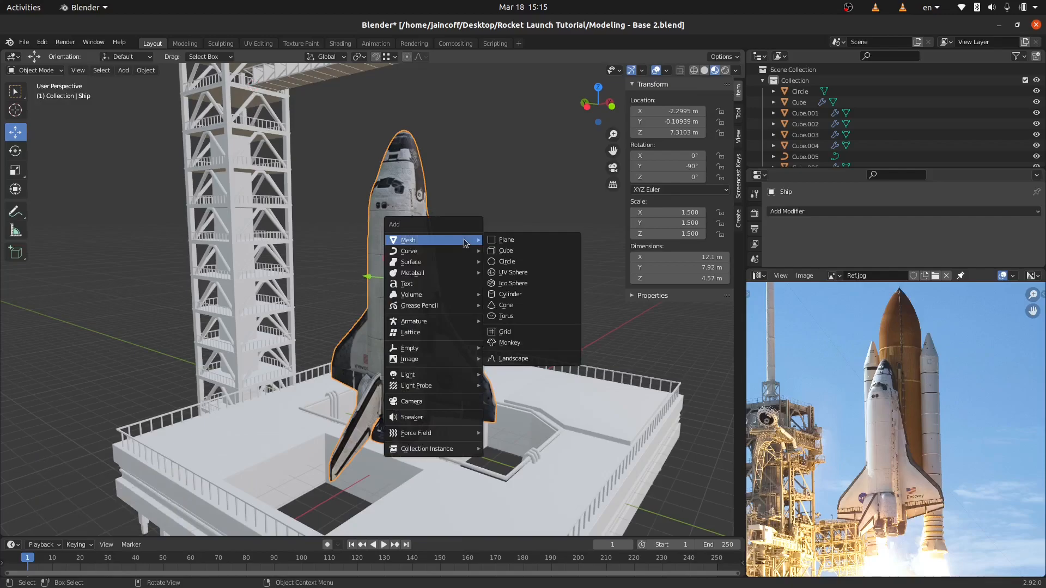
pyautogui.click(517, 294)
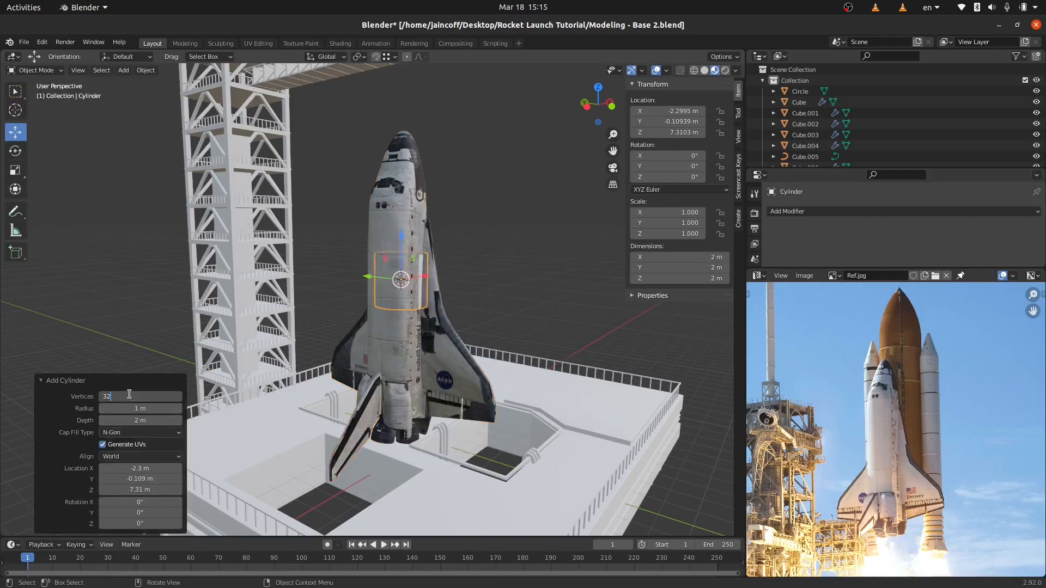
pyautogui.press('Return')
# Move the cylinder behind the ship to about 0.1 m on X and scale it uniformly by about 2.04.
pyautogui.moveTo(526, 283); pyautogui.dragTo(433, 323, button='middle')
pyautogui.press('g')
pyautogui.click(515, 288)
pyautogui.press('s')
pyautogui.click(400, 340)
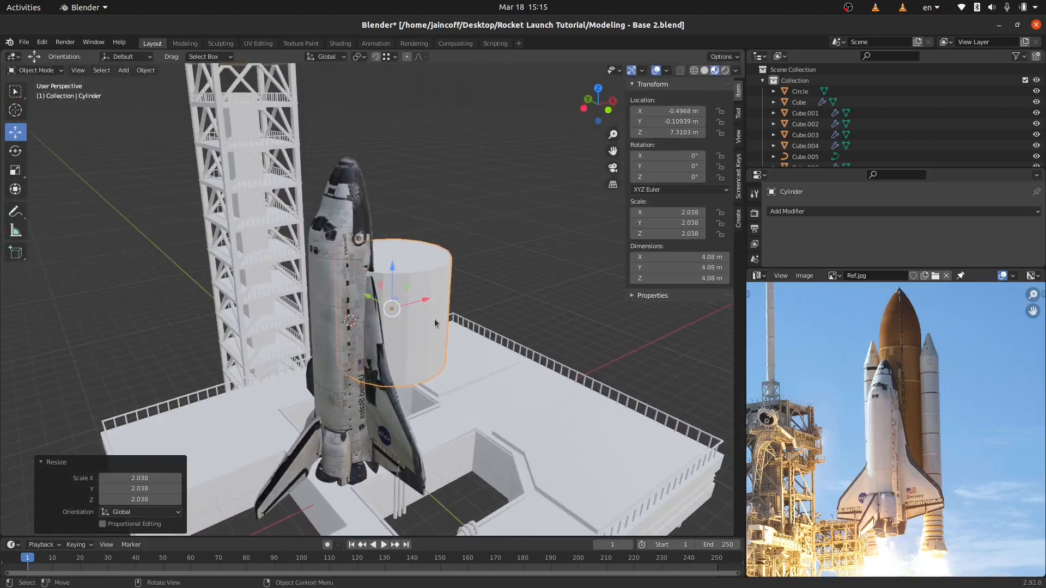
pyautogui.moveTo(424, 303); pyautogui.dragTo(439, 299)
# Stretch the cylinder by about 3.33 along Z and raise it about 1.31 m.
pyautogui.moveTo(392, 349); pyautogui.dragTo(458, 314, button='middle')
pyautogui.press('KP_1')
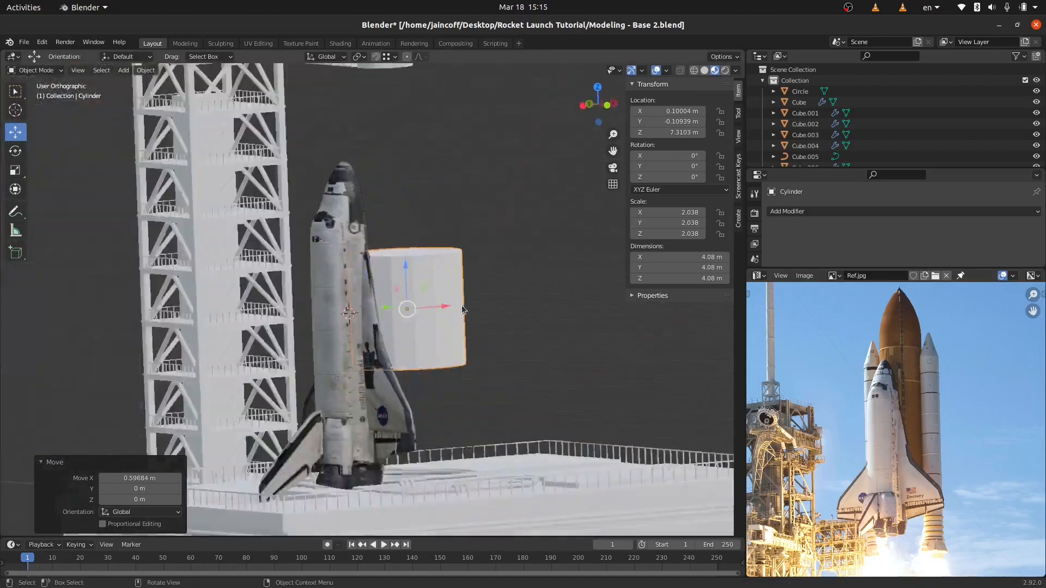
pyautogui.press('ctrl+KP_3')
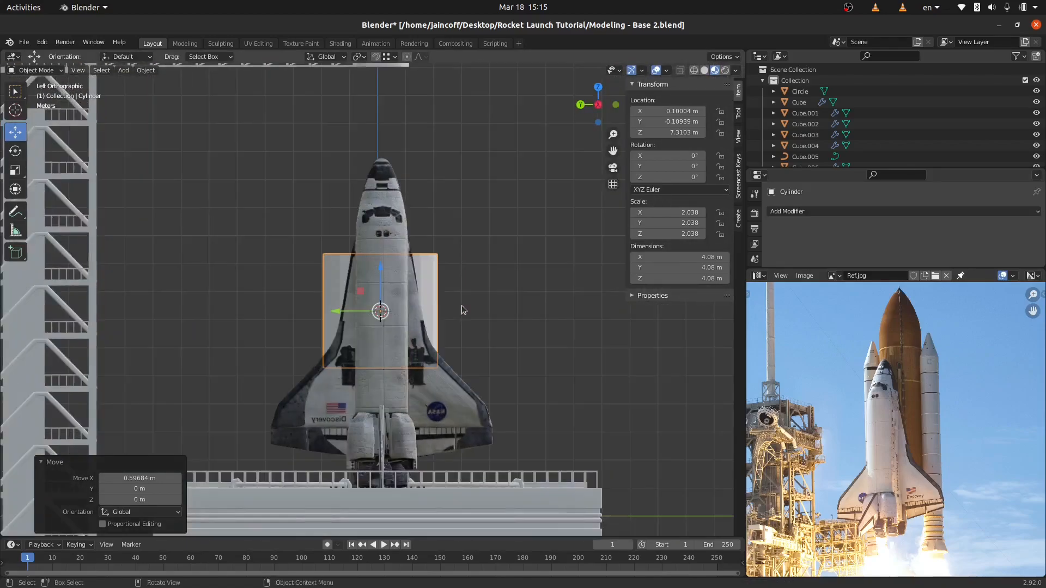
pyautogui.scroll(-3, 393, 280)
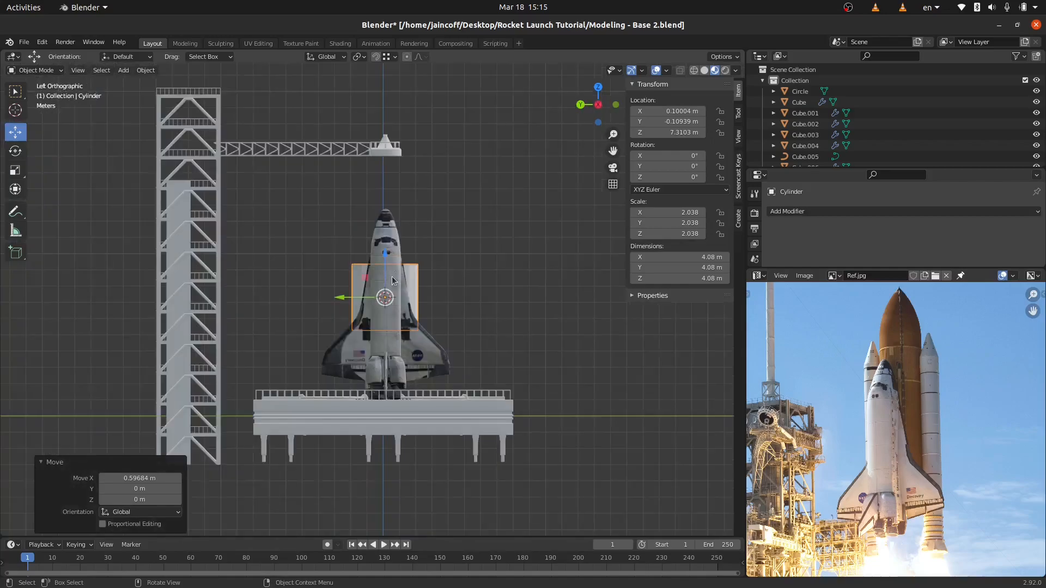
pyautogui.press('s')
pyautogui.press('z')
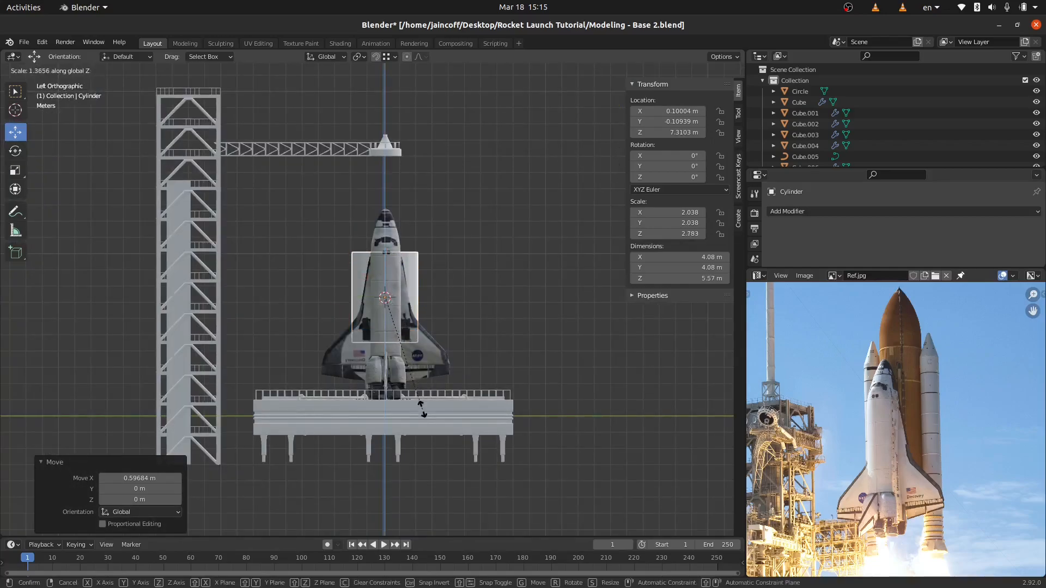
pyautogui.click(462, 115)
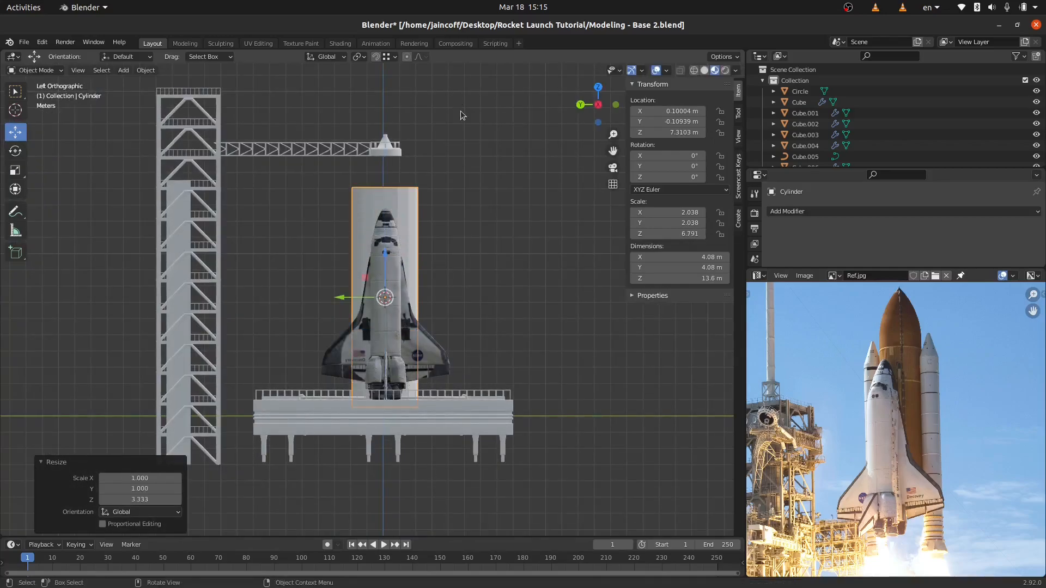
pyautogui.moveTo(385, 267); pyautogui.dragTo(390, 238)
pyautogui.keyDown('shift'); pyautogui.moveTo(393, 216); pyautogui.dragTo(395, 308, button='middle'); pyautogui.keyUp('shift')
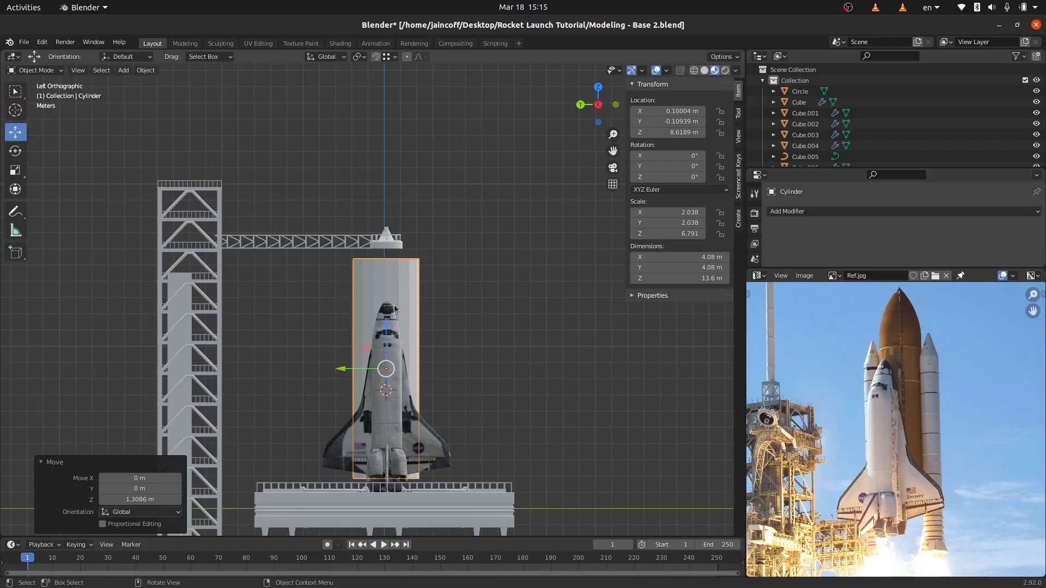
# Narrow the cylinder by scaling it about 0.914 on X and Y only.
pyautogui.moveTo(421, 266); pyautogui.dragTo(404, 362, button='middle')
pyautogui.press('s')
pyautogui.hotkey('shift', 'z')
pyautogui.click(457, 390)
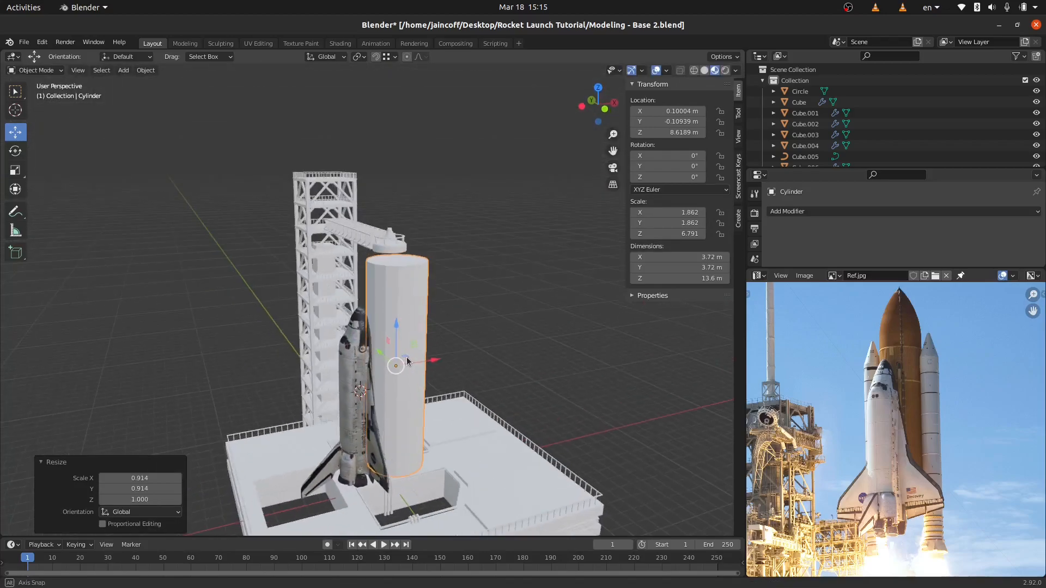
# Select the ship together with the cylinder and move both along X, clear of the launch platform.
pyautogui.keyDown('shift'); pyautogui.click(358, 409); pyautogui.keyUp('shift')
pyautogui.scroll(-3, 477, 373)
pyautogui.moveTo(457, 369); pyautogui.dragTo(300, 400)
pyautogui.keyDown('shift'); pyautogui.moveTo(299, 401); pyautogui.dragTo(314, 327, button='middle'); pyautogui.keyUp('shift')
# Edit the cylinder's mesh and extrude its top face upward by about 4.58 m.
pyautogui.moveTo(305, 272)
pyautogui.mouseDown(button='middle')
pyautogui.moveTo(295, 258)
pyautogui.moveTo(292, 285)
pyautogui.mouseUp(button='middle')
pyautogui.click(292, 285)
pyautogui.press('Tab')
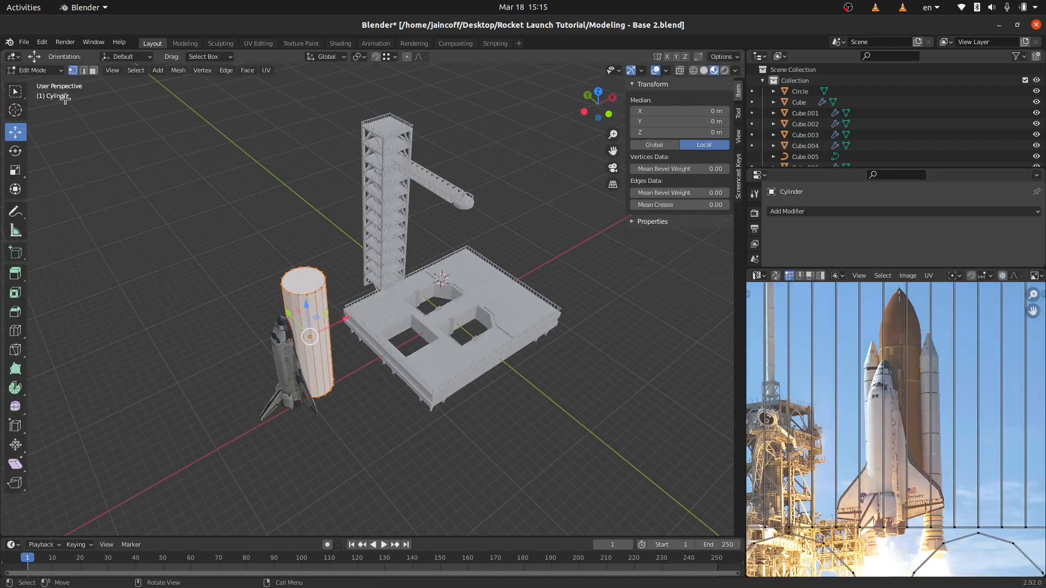
pyautogui.click(285, 280)
pyautogui.press('KP_Decimal')
pyautogui.scroll(-5, 335, 342)
pyautogui.moveTo(335, 342); pyautogui.dragTo(343, 305, button='middle')
pyautogui.press('e')
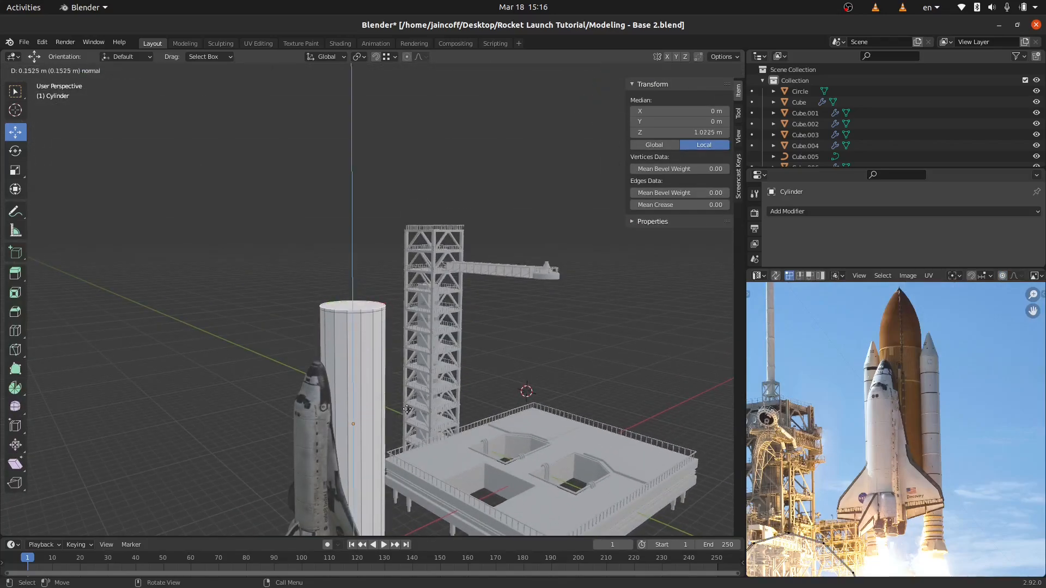
pyautogui.click(454, 331)
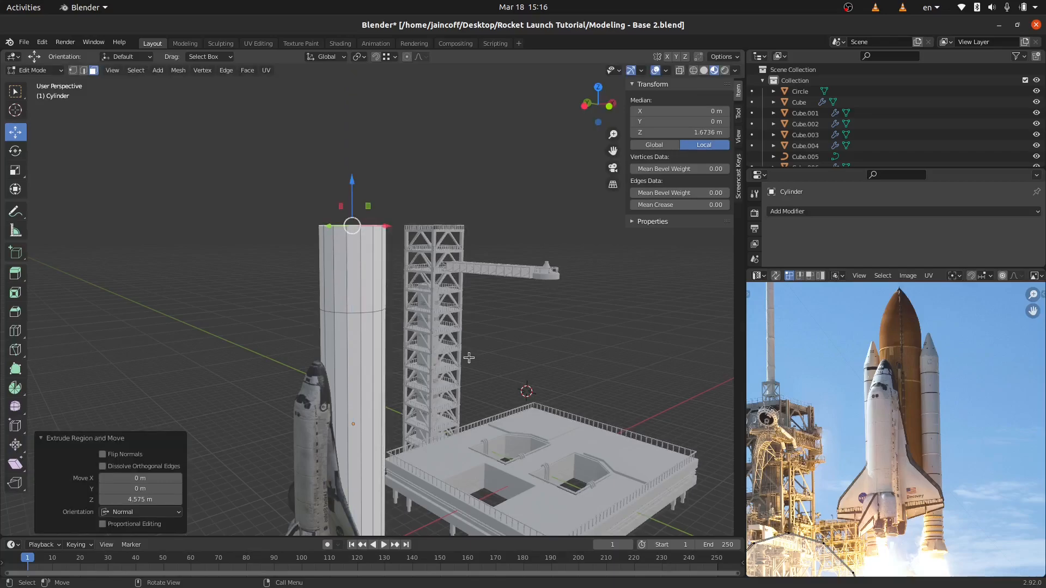
# Shrink the extruded top face to about 0.087 of its size and add a centred loop cut around the resulting cone.
pyautogui.press('s')
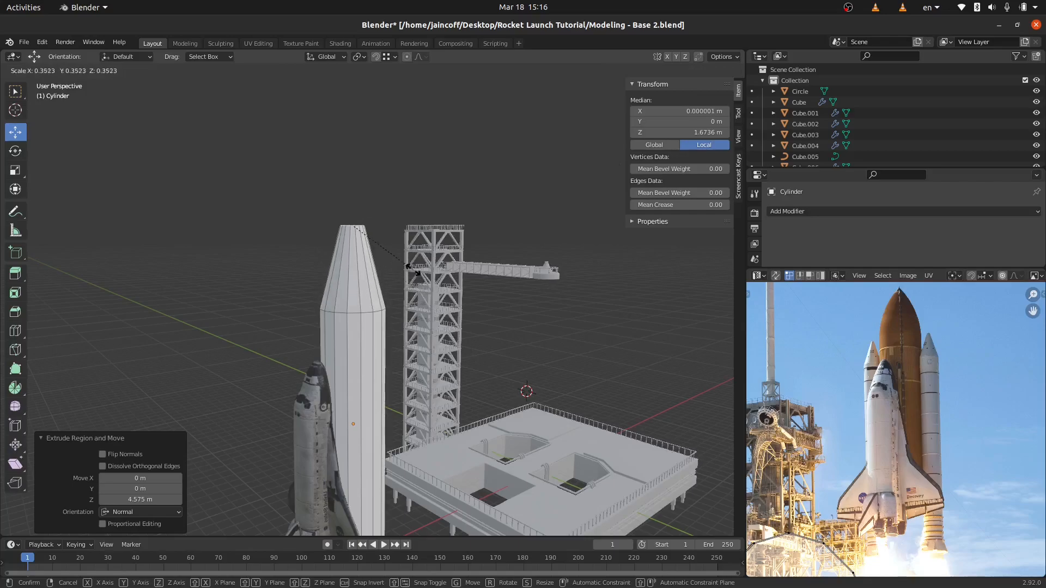
pyautogui.click(370, 231)
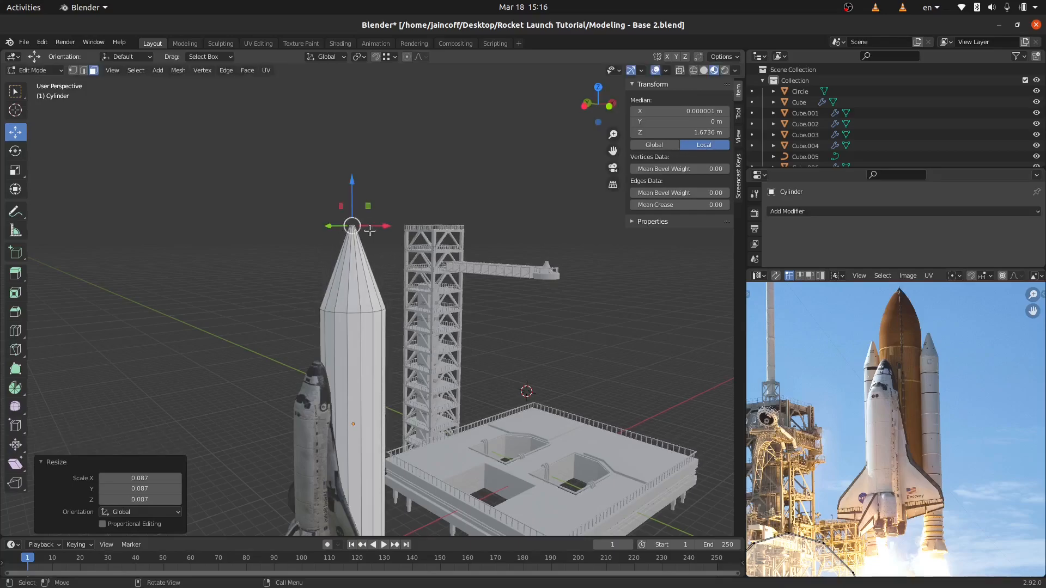
pyautogui.scroll(2, 361, 260)
pyautogui.hotkey('ctrl', 'r')
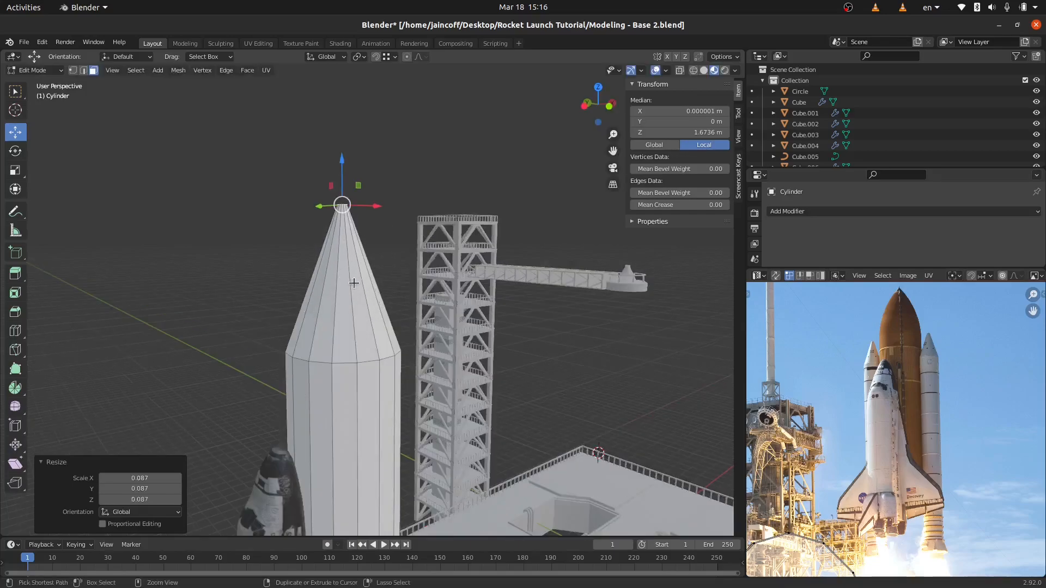
pyautogui.click(357, 284)
pyautogui.rightClick(356, 284)
# Try to widen the new loop on the cone by about 1.963 and bevel it.
pyautogui.press('s')
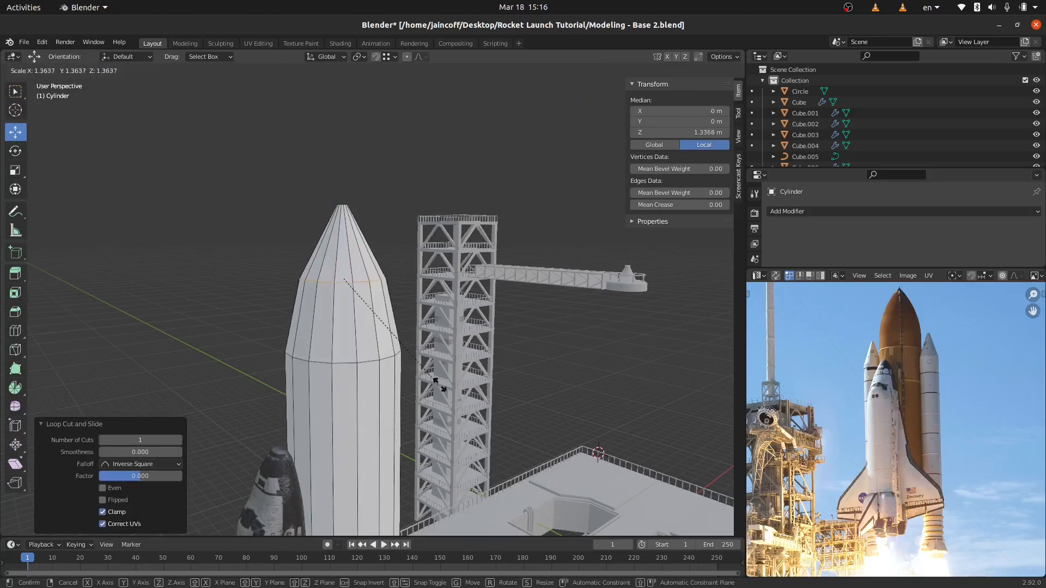
pyautogui.click(487, 425)
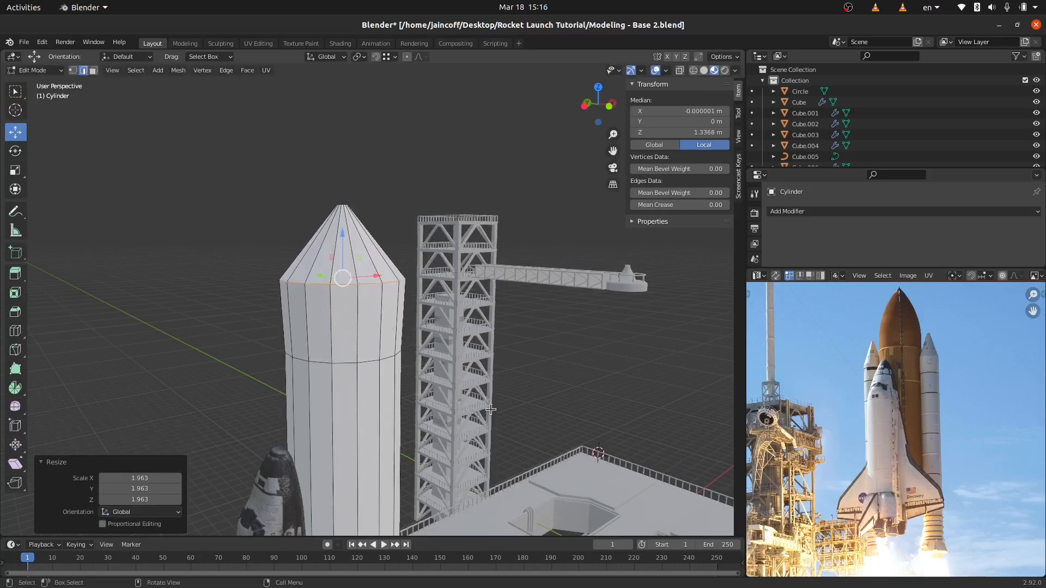
pyautogui.hotkey('ctrl', 'b')
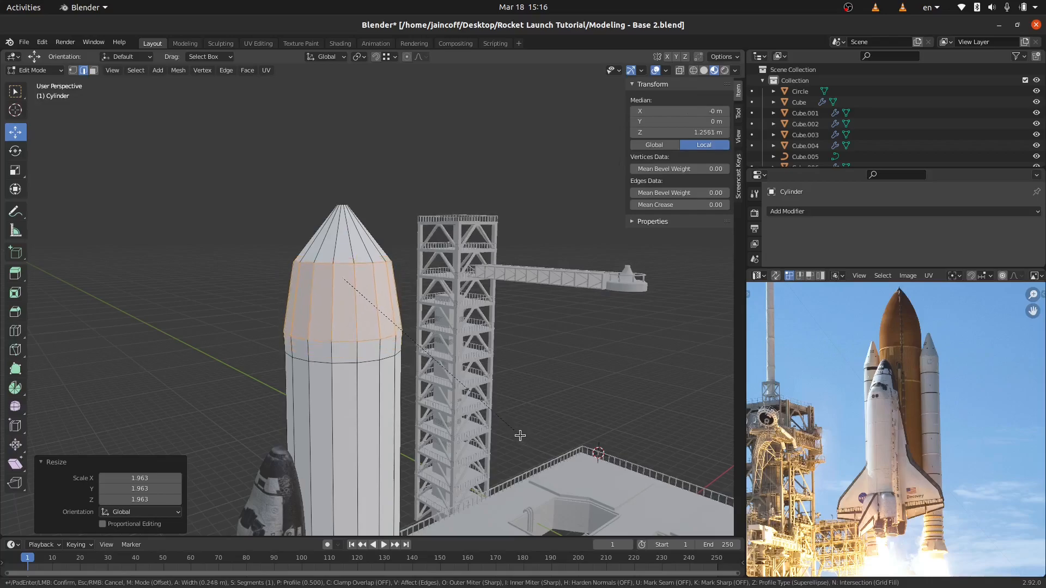
pyautogui.scroll(3, 524, 438)
pyautogui.press('Escape')
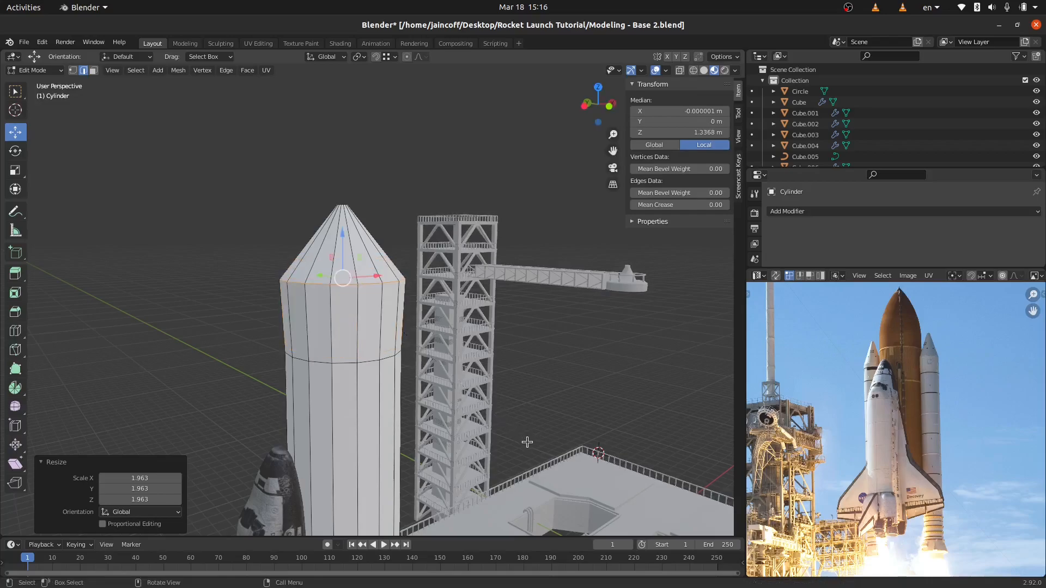
# Apply the cylinder's scale in Object Mode and resume editing its mesh.
pyautogui.press('Tab')
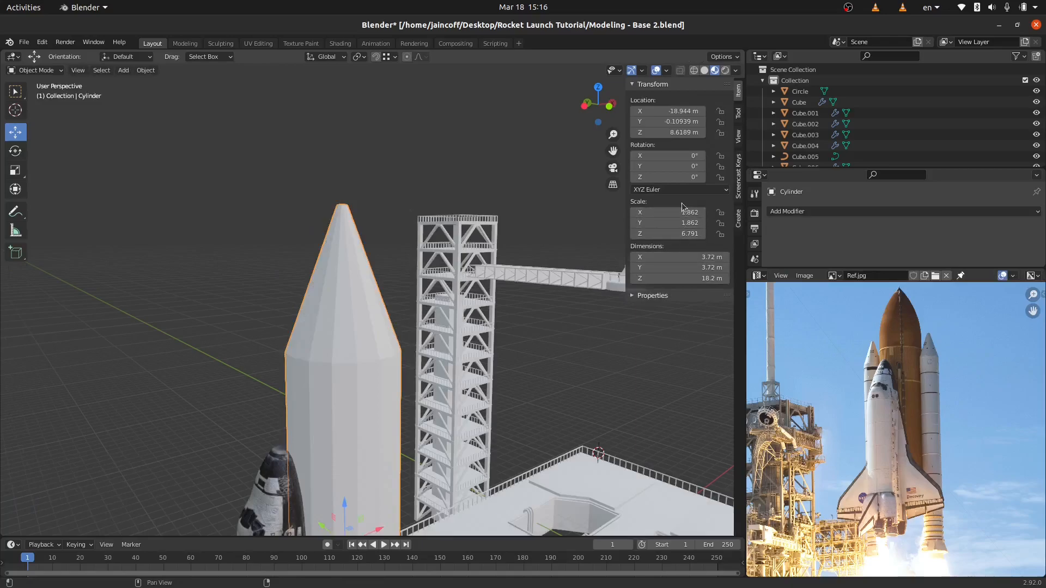
pyautogui.hotkey('ctrl', 'a')
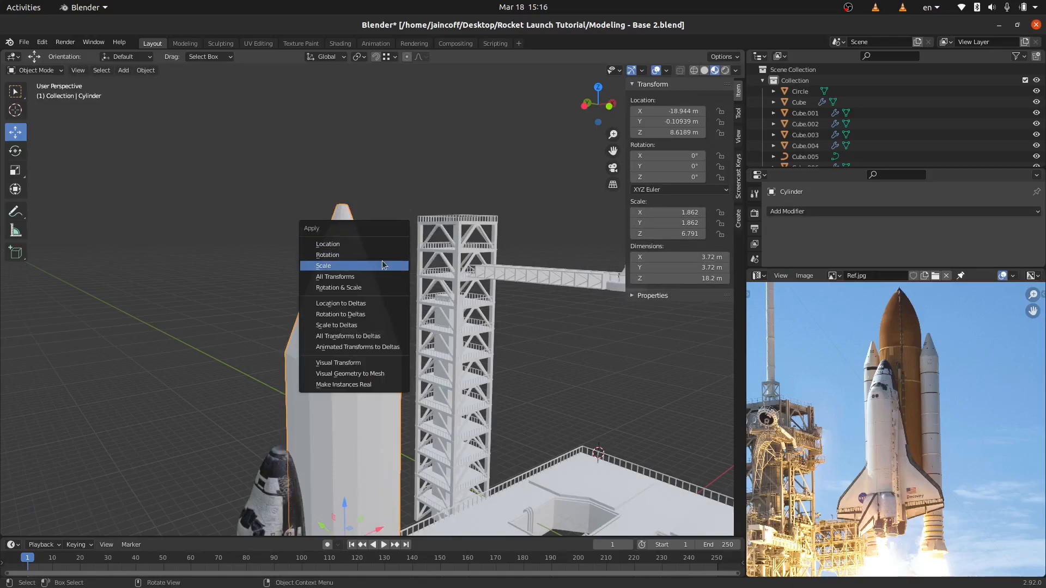
pyautogui.click(382, 261)
pyautogui.moveTo(381, 261); pyautogui.dragTo(365, 280, button='middle')
pyautogui.press('Tab')
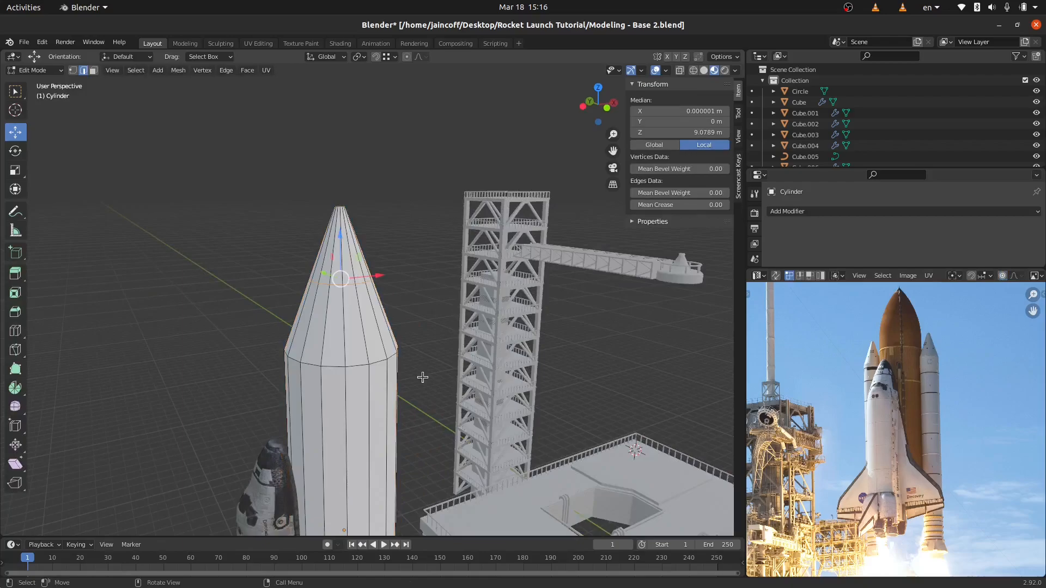
# Widen the cone's middle loop by about 1.84 and bevel it about 2.11 m wide with 4 segments to round the nose.
pyautogui.hotkey('ctrl', 'b')
pyautogui.press('Escape')
pyautogui.press('s')
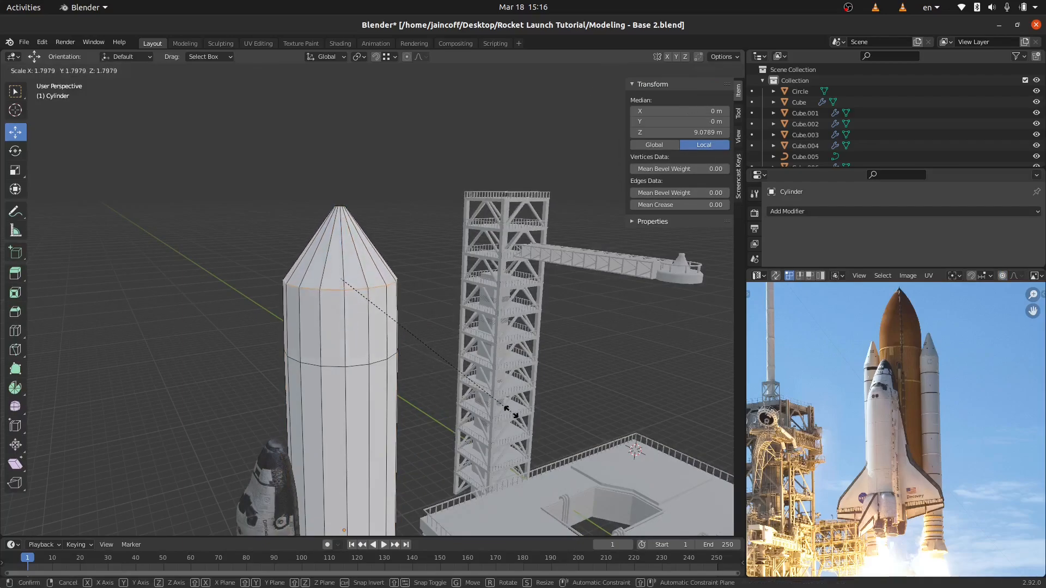
pyautogui.click(512, 411)
pyautogui.hotkey('ctrl', 'b')
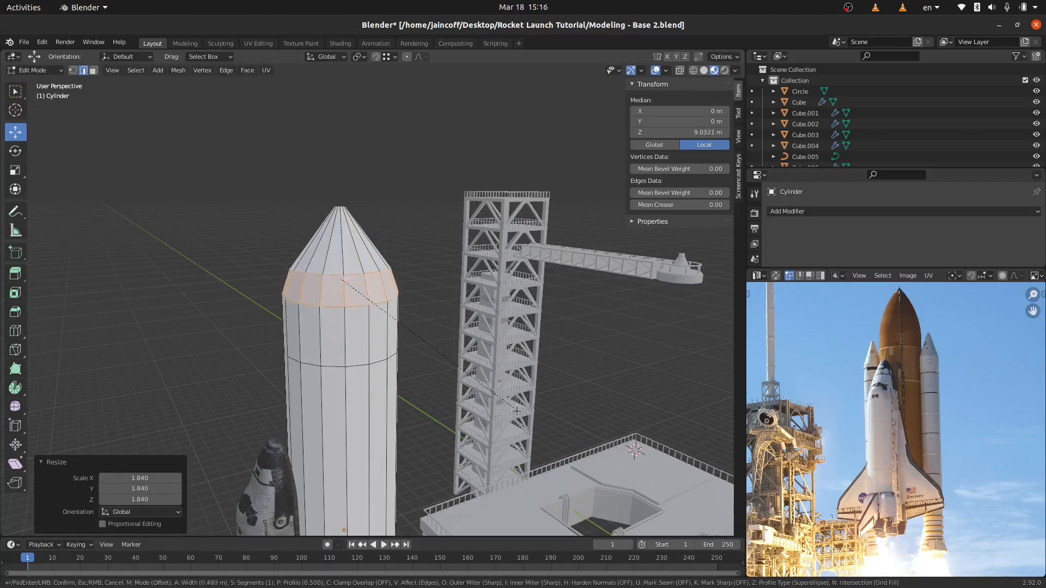
pyautogui.scroll(3, 523, 424)
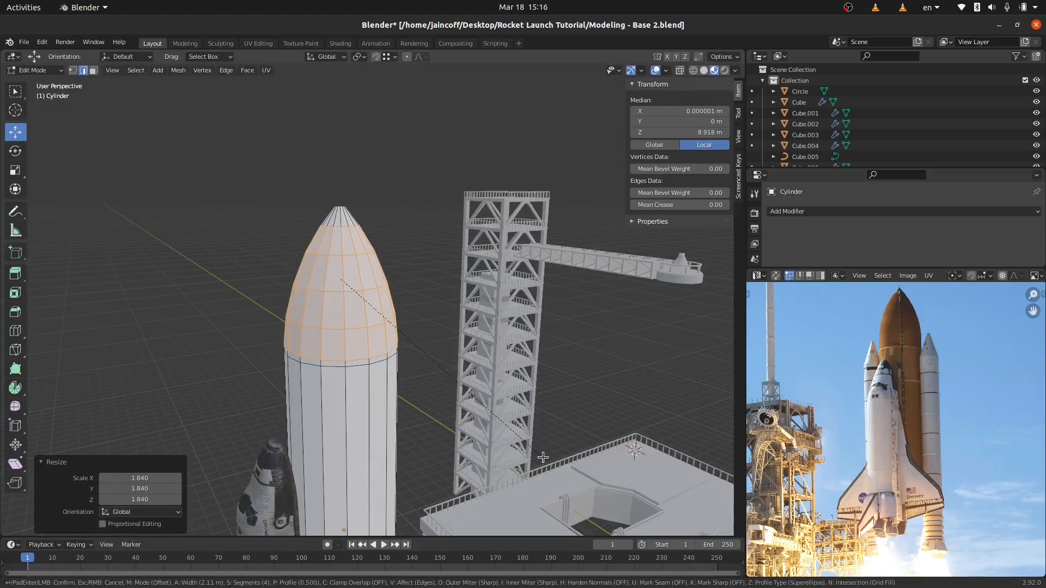
pyautogui.click(543, 457)
# Lower the edge loop at the base of the tank's nose slightly and finish editing the mesh.
pyautogui.press('KP_Decimal')
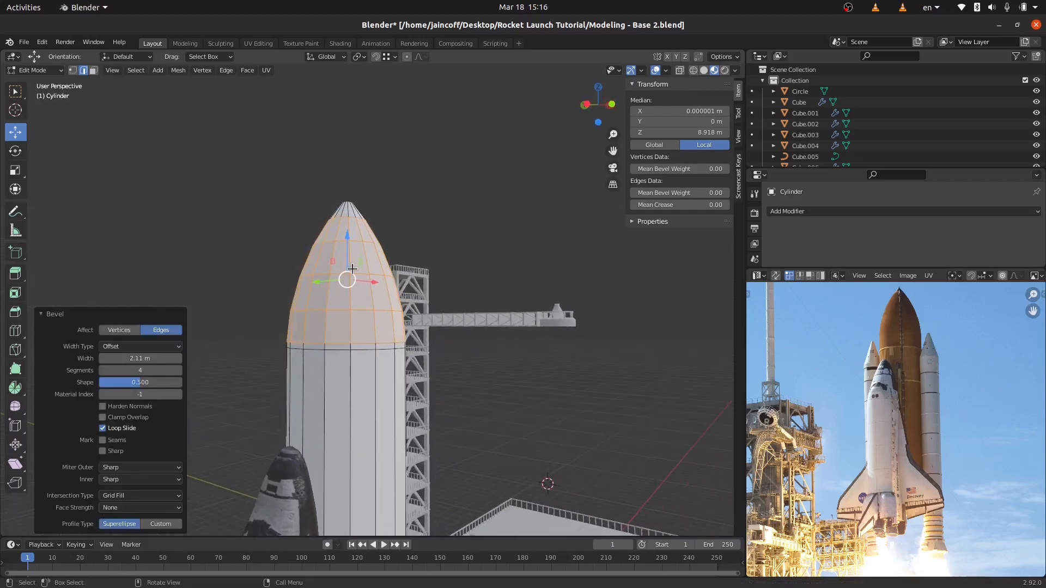
pyautogui.keyDown('alt'); pyautogui.click(361, 352); pyautogui.keyUp('alt')
pyautogui.moveTo(350, 310); pyautogui.dragTo(344, 315)
pyautogui.press('Tab')
# Check the fuel tank in the left orthographic view and shade it smooth.
pyautogui.press('KP_1')
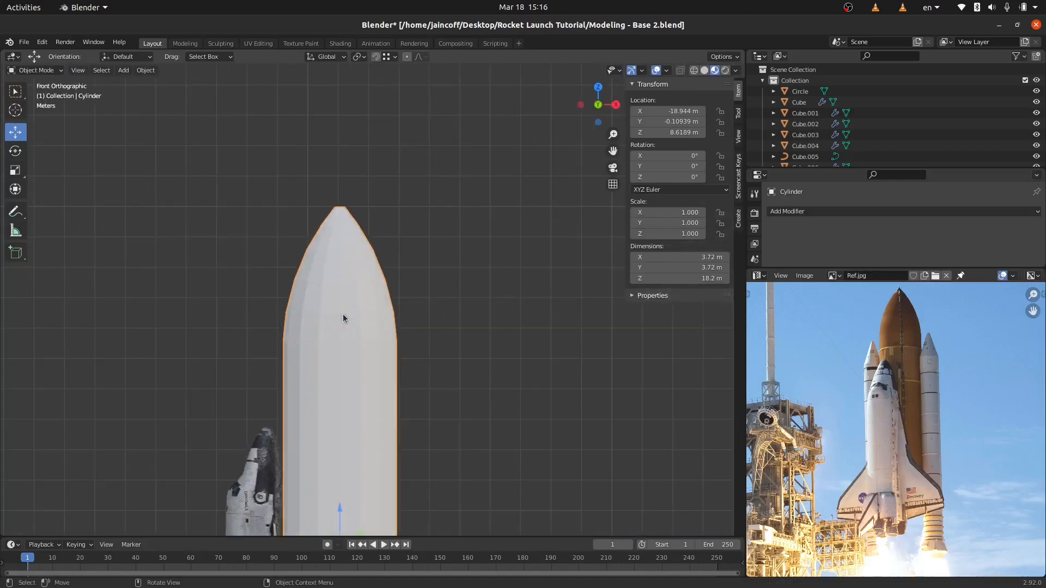
pyautogui.press('ctrl+KP_3')
pyautogui.scroll(-6, 365, 272)
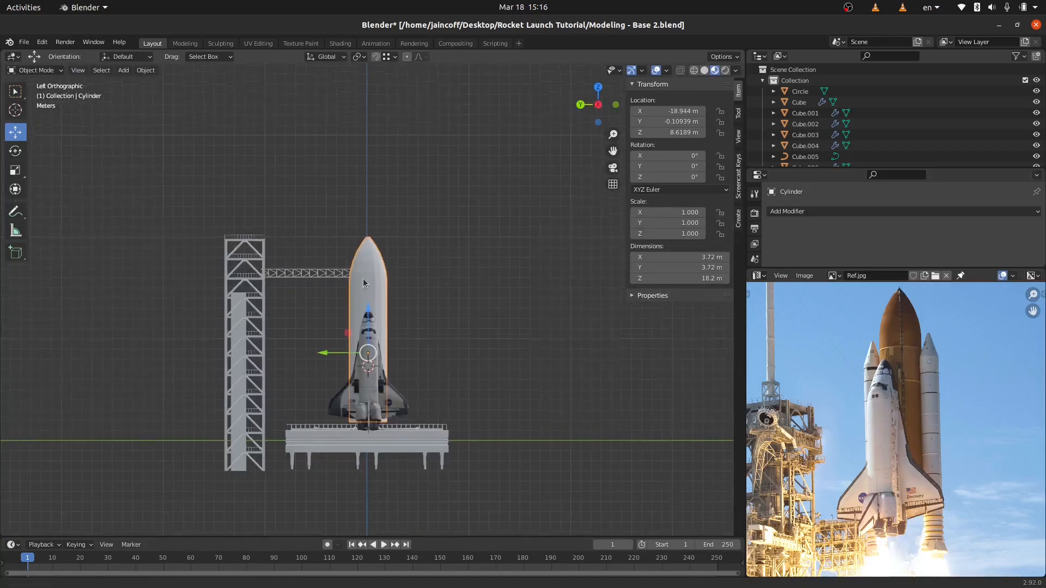
pyautogui.scroll(2, 364, 321)
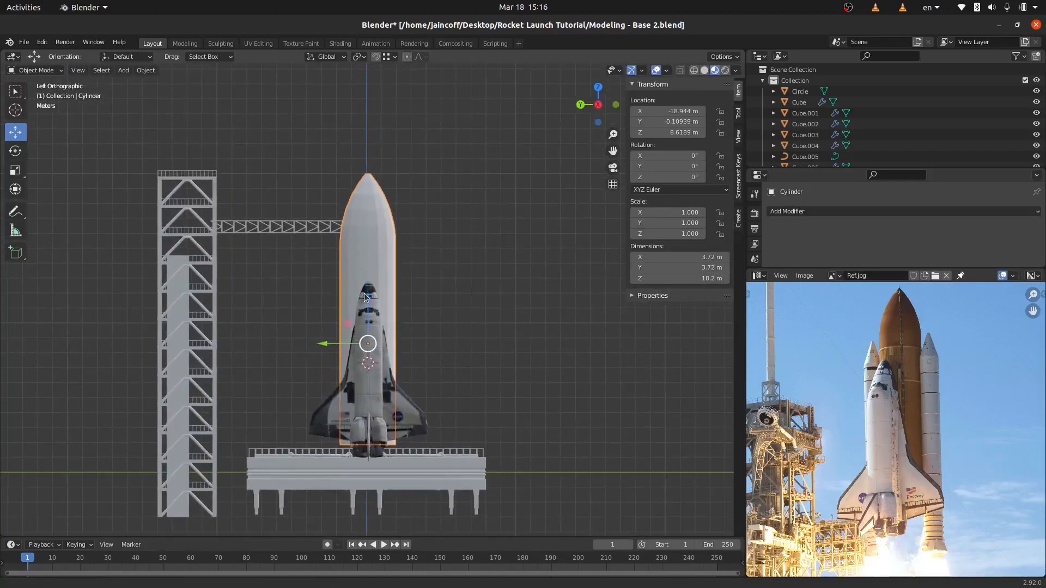
pyautogui.rightClick(383, 234)
pyautogui.click(385, 235)
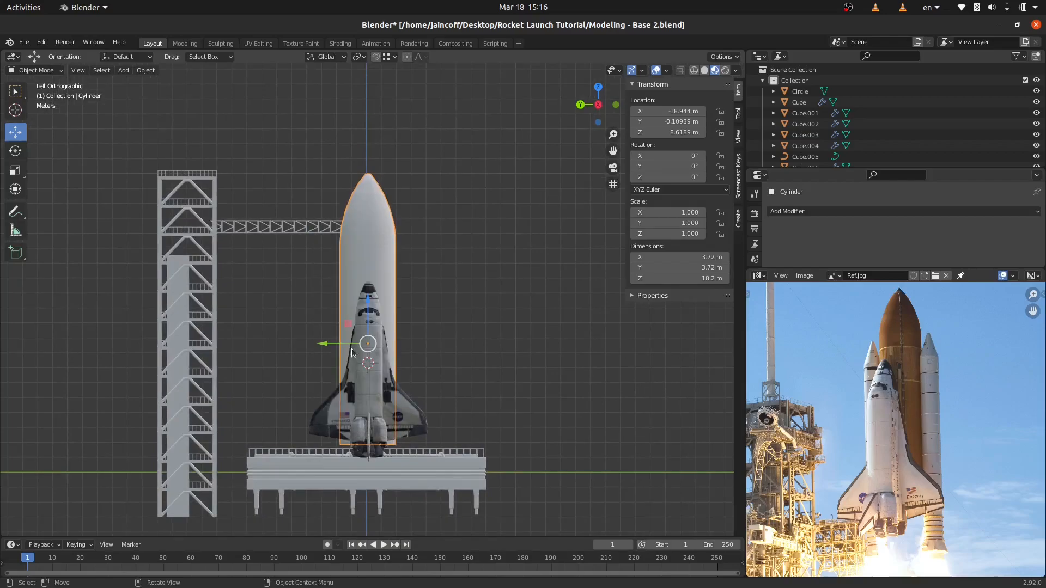
# Examine the fuel tank's surface details and the side boosters' proportions in the reference photo.
pyautogui.scroll(4, 906, 344)
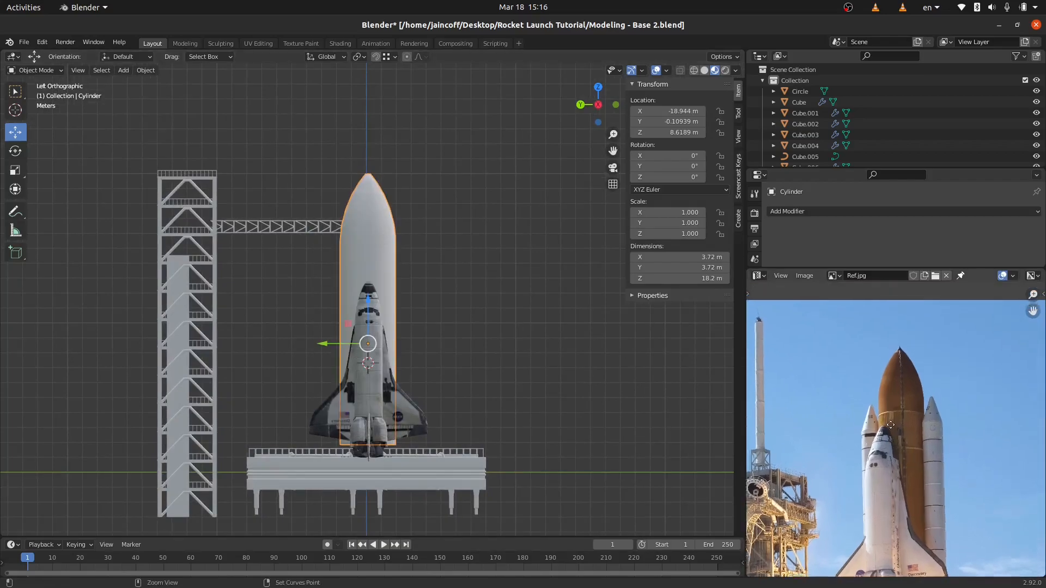
pyautogui.scroll(5, 906, 343)
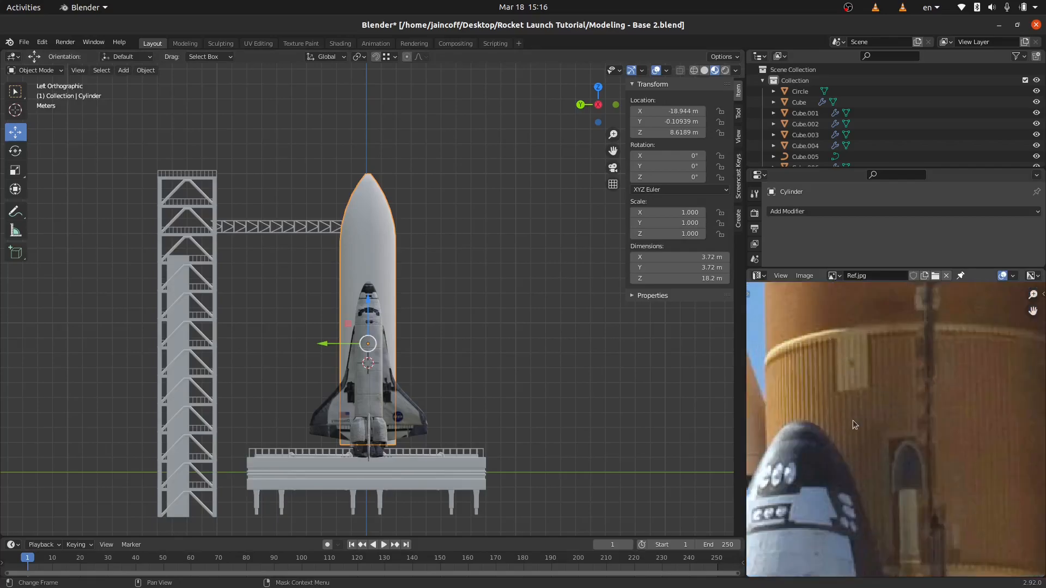
pyautogui.scroll(-1, 865, 405)
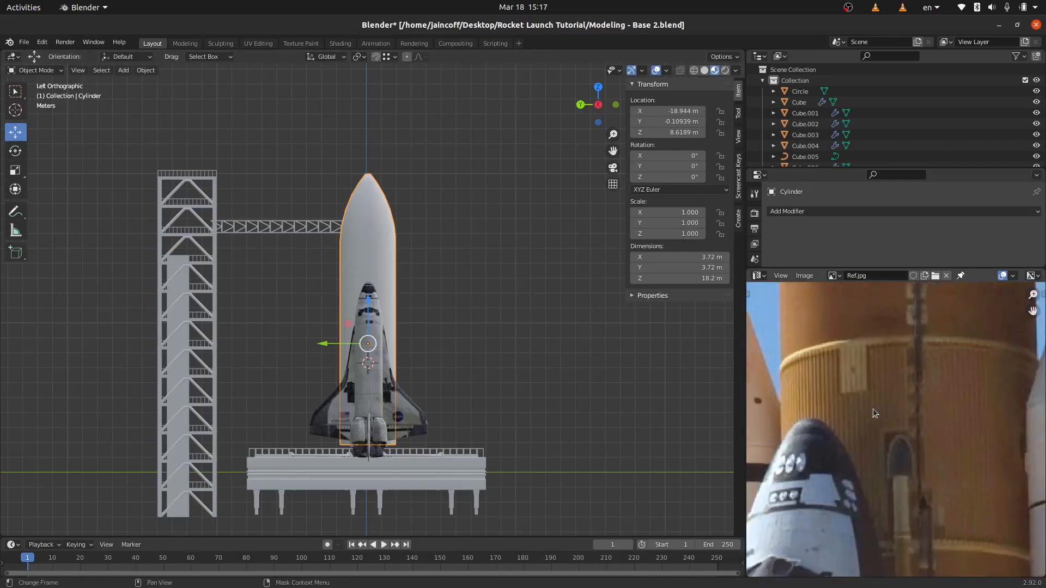
pyautogui.scroll(-3, 873, 408)
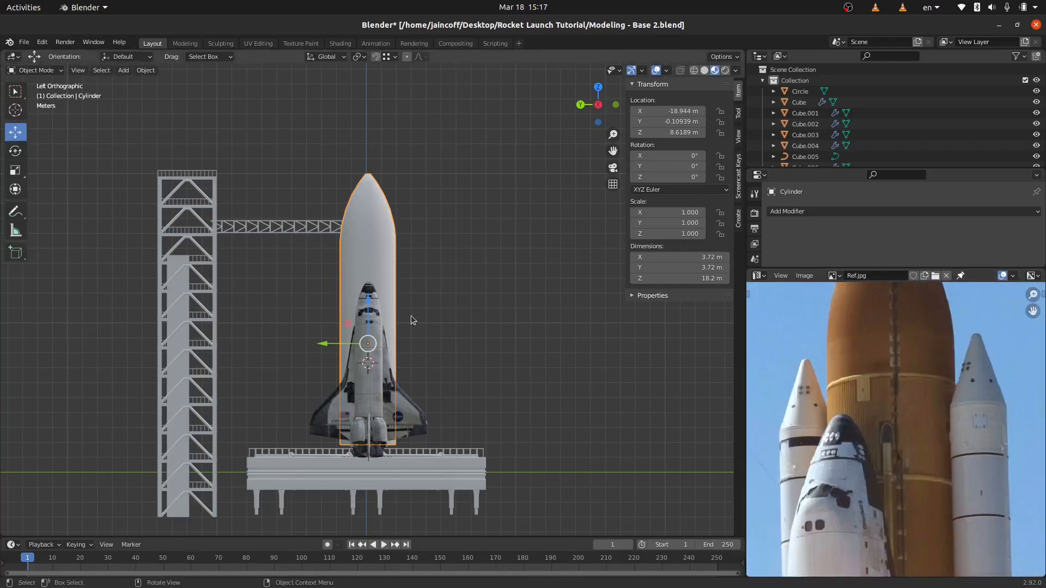
pyautogui.scroll(-3, 824, 388)
pyautogui.moveTo(853, 496); pyautogui.dragTo(841, 446, button='middle')
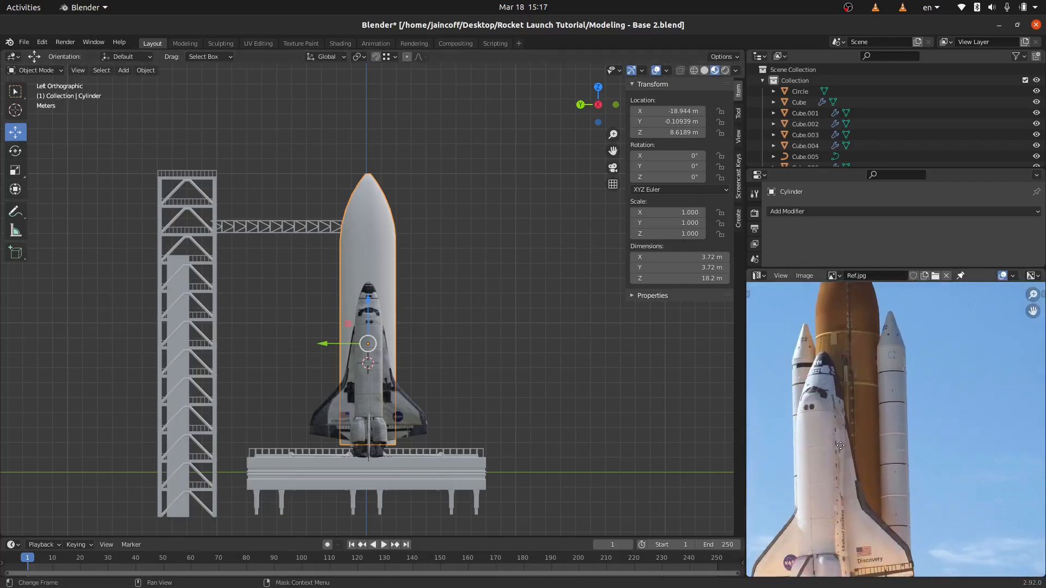
pyautogui.moveTo(867, 535); pyautogui.dragTo(872, 490, button='middle')
pyautogui.keyDown('ctrl'); pyautogui.moveTo(905, 431); pyautogui.dragTo(908, 444, button='middle'); pyautogui.keyUp('ctrl')
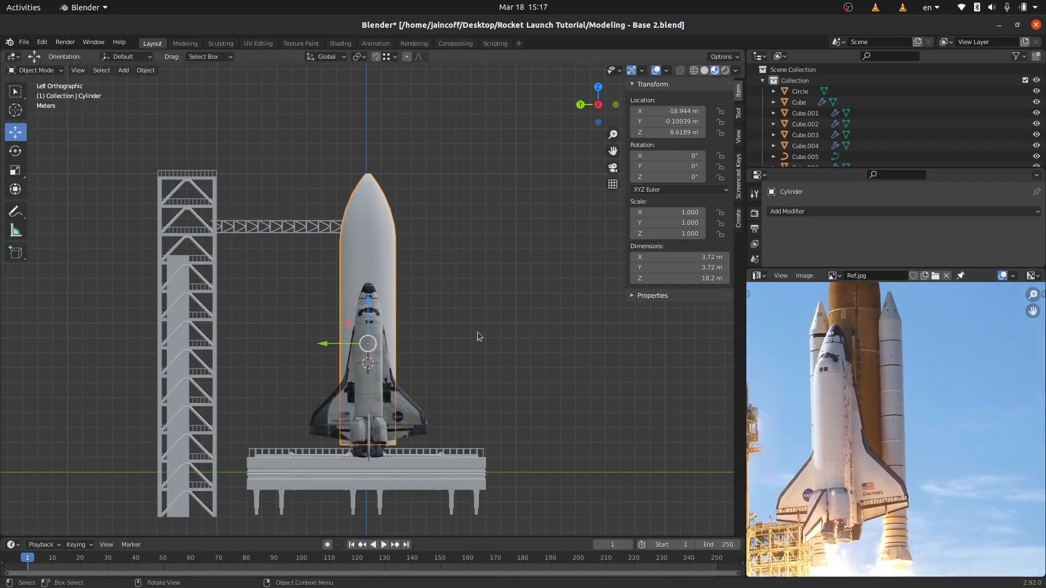
# Duplicate the fuel tank and move the copy about 3.43 m along negative Y to start a side booster.
pyautogui.moveTo(412, 298); pyautogui.dragTo(393, 332, button='middle')
pyautogui.hotkey('shift', 'd')
pyautogui.press('Escape')
pyautogui.moveTo(337, 338); pyautogui.dragTo(389, 345)
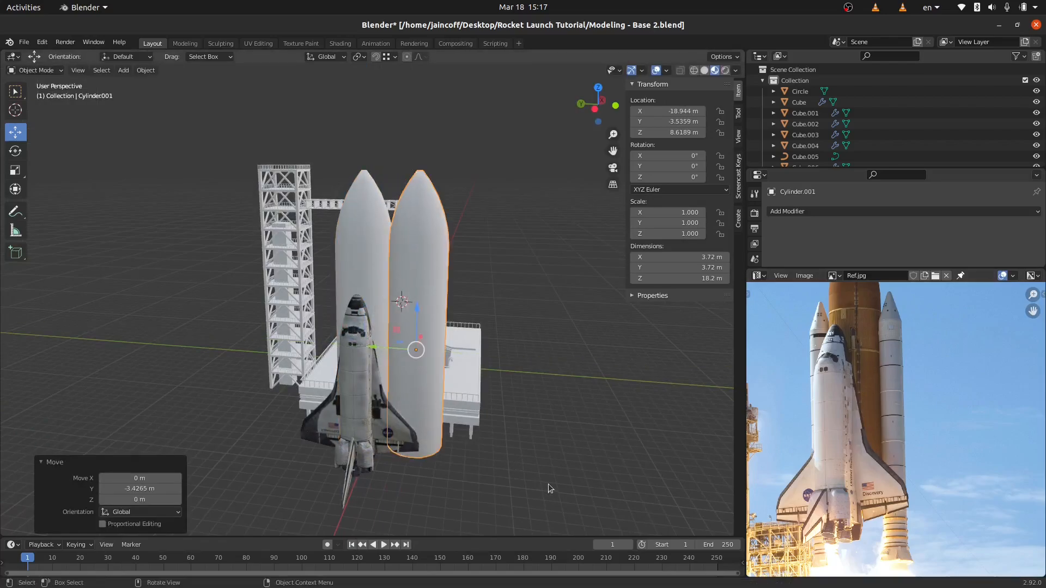
# Scale the booster copy to about 0.64 overall and narrow it by about 0.756 on X and Y only.
pyautogui.press('s')
pyautogui.click(504, 433)
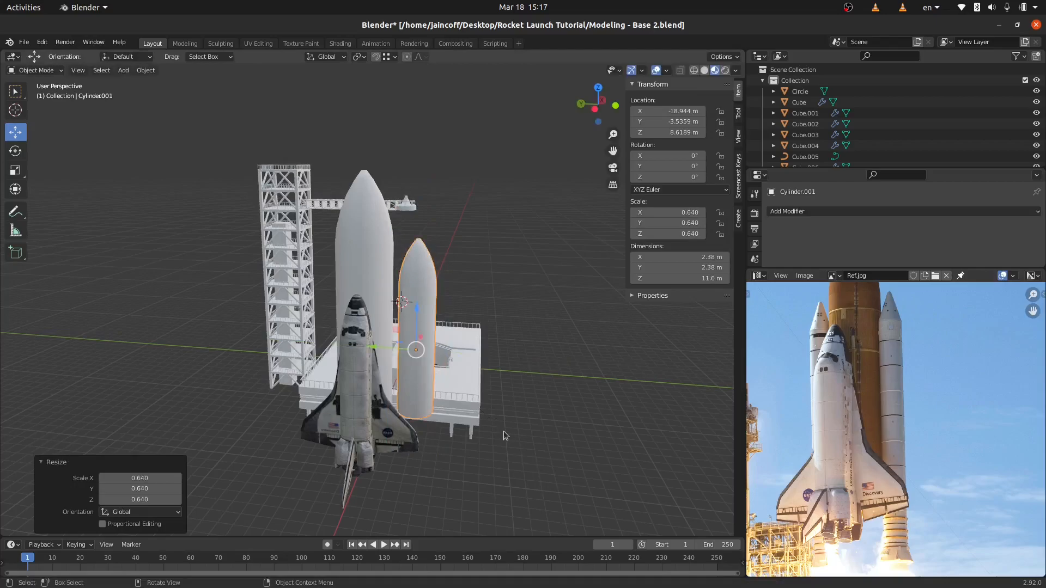
pyautogui.press('s')
pyautogui.hotkey('shift', 'z')
pyautogui.click(491, 422)
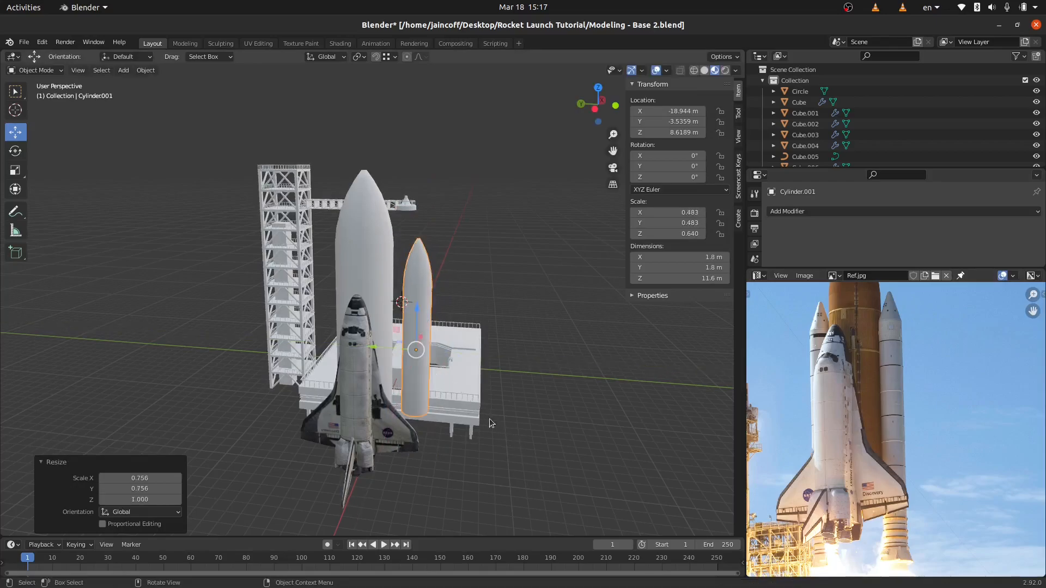
# Dissolve the intermediate edge loops on the booster's nose to turn it into a straight cone matching the reference photo.
pyautogui.press('Tab')
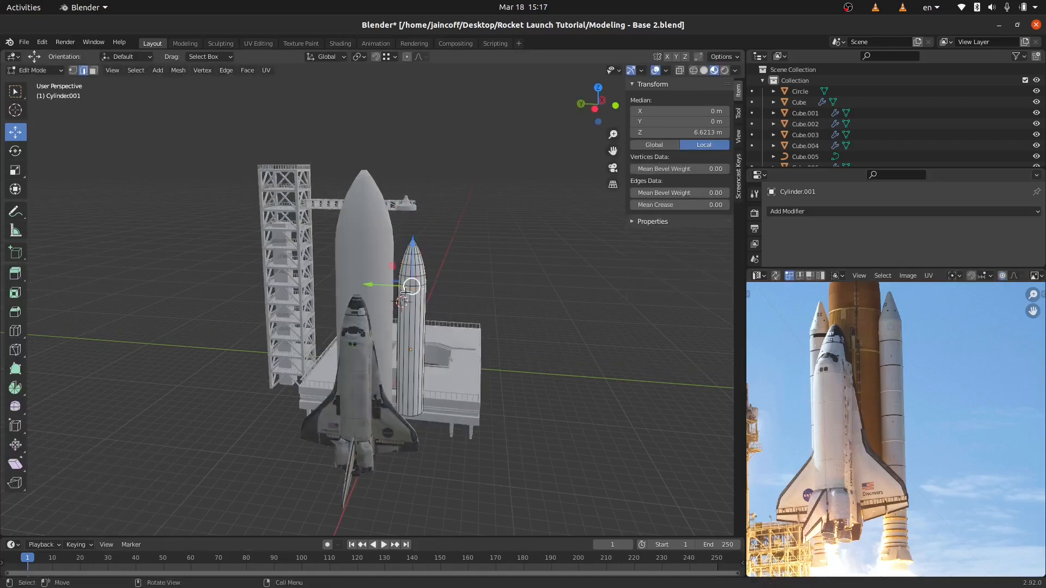
pyautogui.scroll(5, 889, 444)
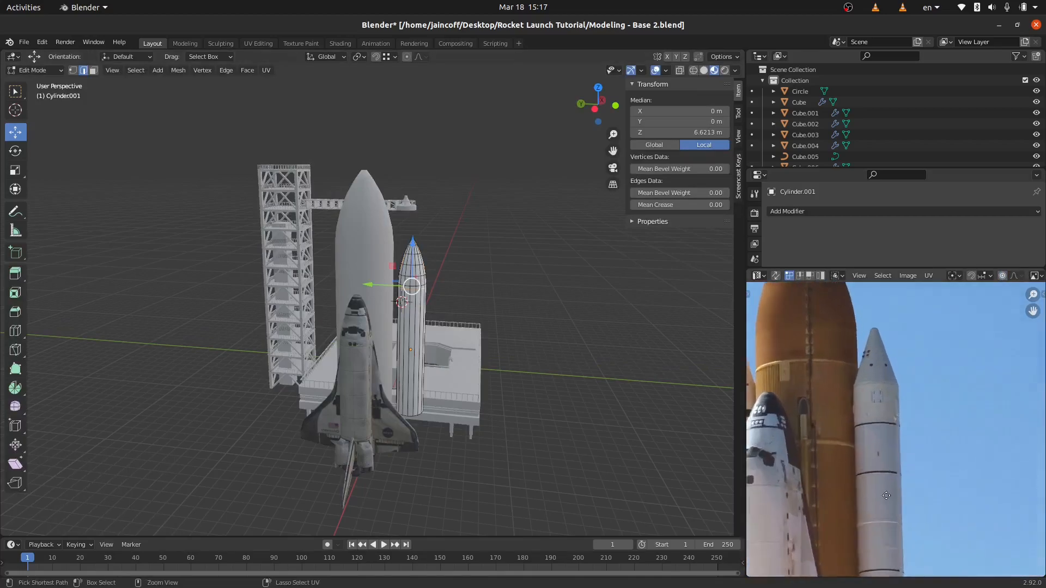
pyautogui.scroll(3, 889, 445)
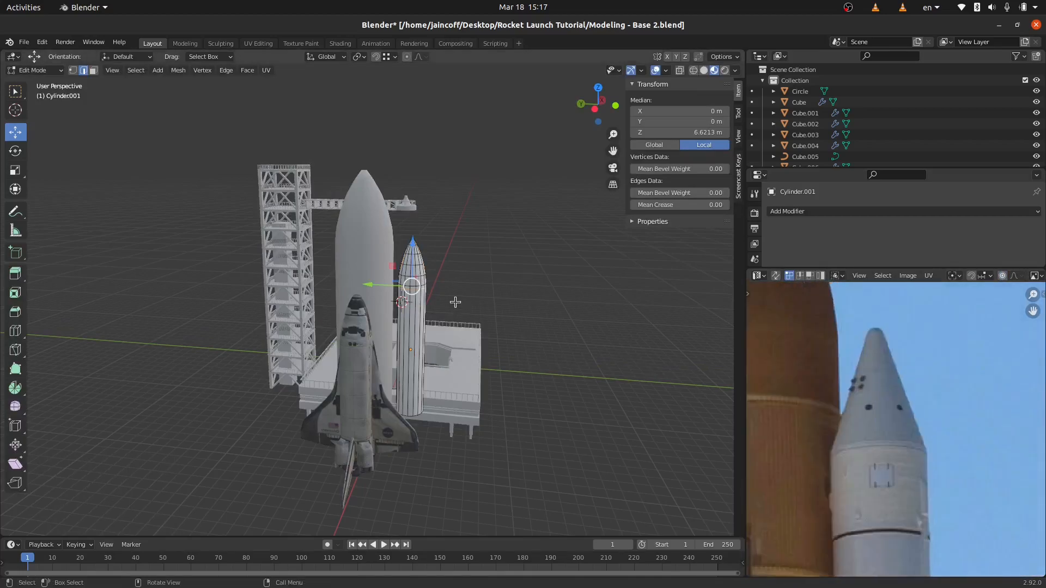
pyautogui.moveTo(460, 306); pyautogui.dragTo(423, 278, button='middle')
pyautogui.scroll(6, 423, 278)
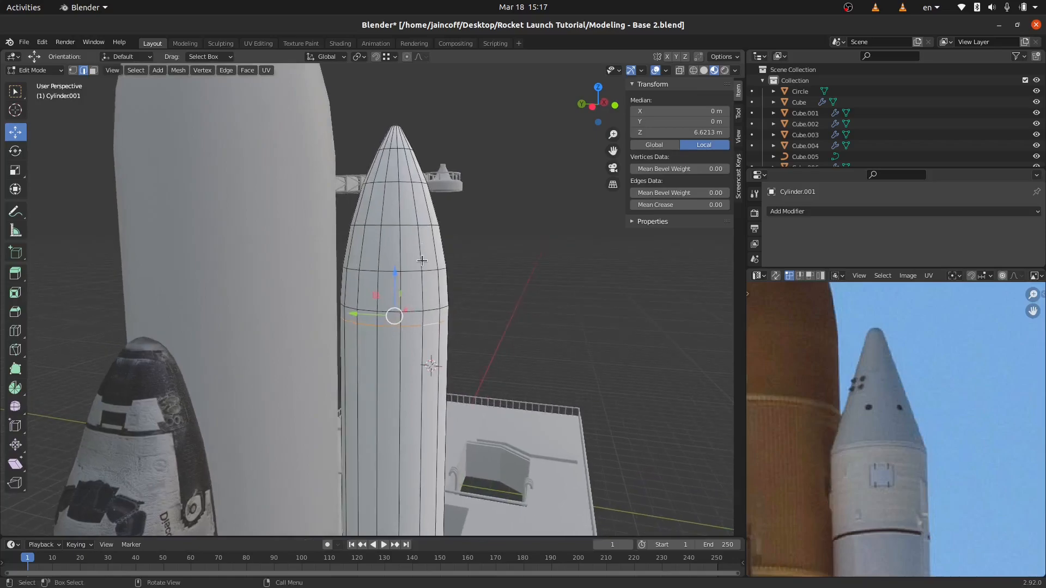
pyautogui.moveTo(413, 267); pyautogui.dragTo(413, 230)
pyautogui.keyDown('alt'); pyautogui.keyDown('shift'); pyautogui.click(408, 180); pyautogui.keyUp('shift'); pyautogui.keyUp('alt')
pyautogui.keyDown('alt'); pyautogui.keyDown('shift'); pyautogui.click(401, 147); pyautogui.keyUp('shift'); pyautogui.keyUp('alt')
pyautogui.press('x')
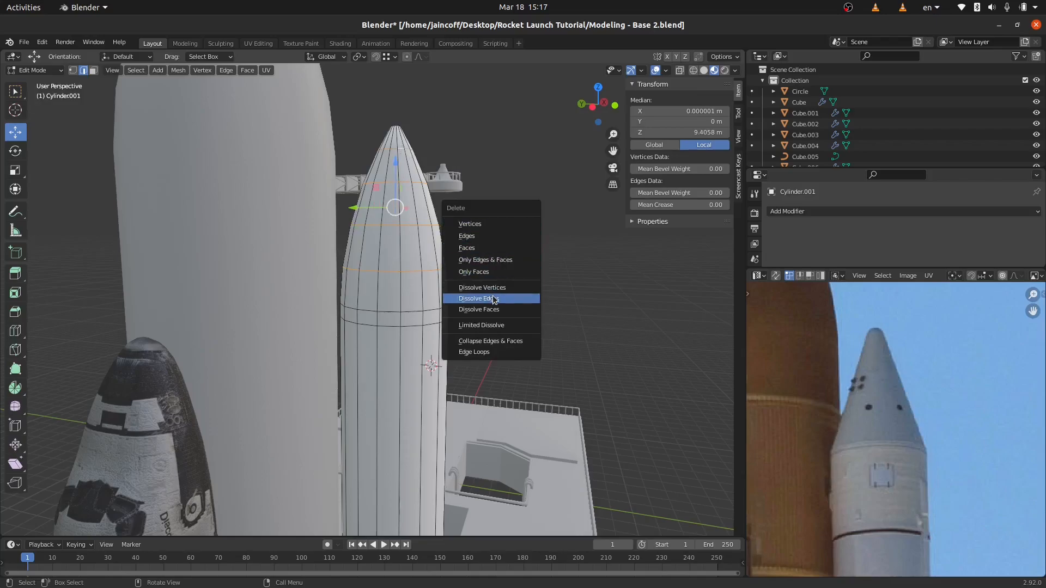
pyautogui.click(494, 299)
pyautogui.press('Tab')
# Stretch the booster's entire mesh along Z and raise it slightly.
pyautogui.scroll(-5, 465, 305)
pyautogui.moveTo(465, 305); pyautogui.dragTo(436, 346, button='middle')
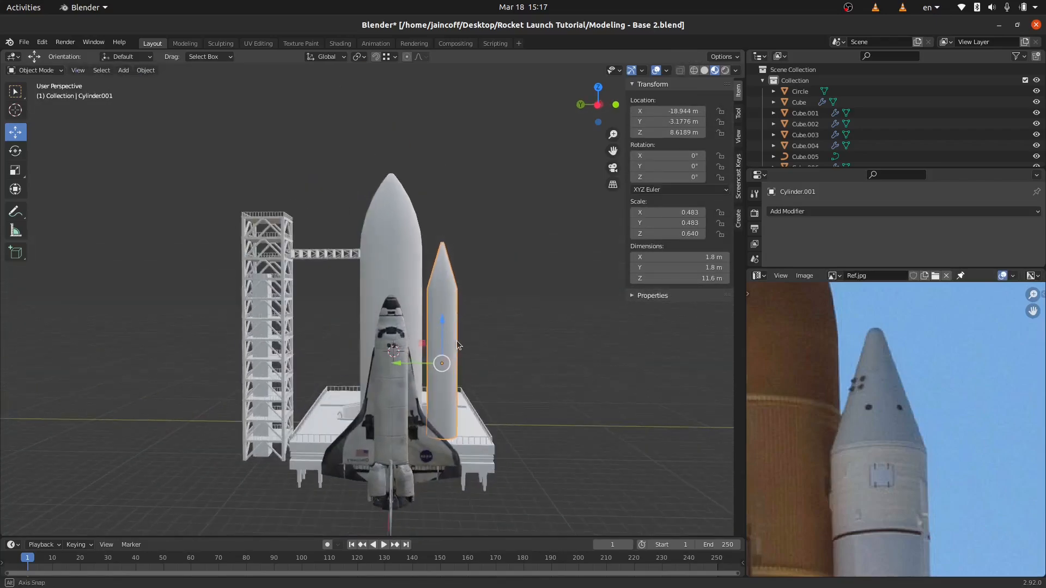
pyautogui.scroll(-6, 925, 433)
pyautogui.press('Tab')
pyautogui.moveTo(404, 392); pyautogui.dragTo(490, 384, button='middle')
pyautogui.press('a')
pyautogui.press('s')
pyautogui.press('z')
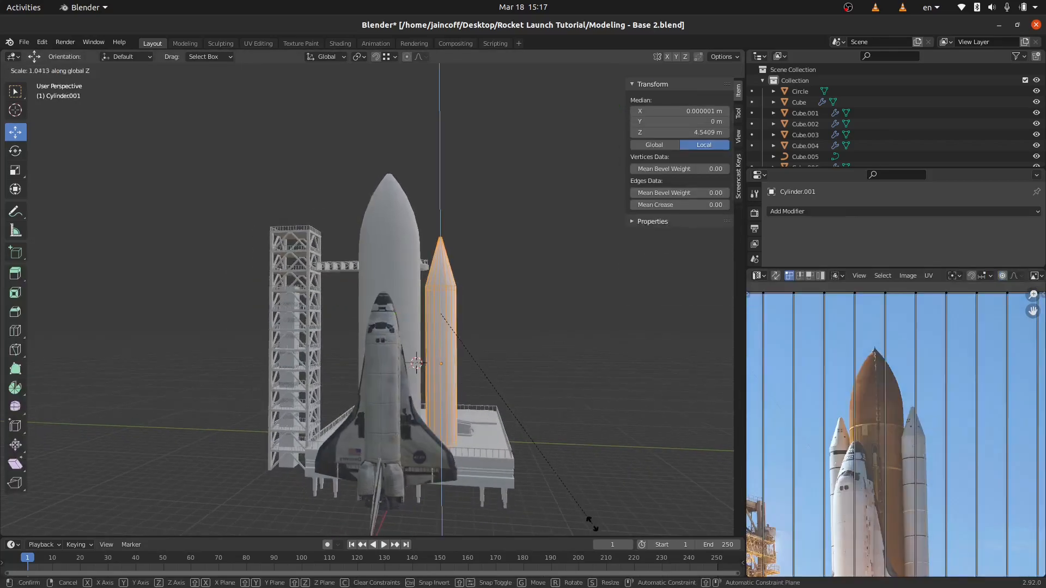
pyautogui.click(600, 100)
pyautogui.moveTo(442, 282); pyautogui.dragTo(442, 272)
# Select the booster's bottom face and lower it about 2.22 m along Z.
pyautogui.moveTo(483, 352); pyautogui.dragTo(392, 342, button='middle')
pyautogui.moveTo(898, 475); pyautogui.dragTo(887, 445, button='middle')
pyautogui.moveTo(418, 271); pyautogui.dragTo(402, 351, button='middle')
pyautogui.click(93, 70)
pyautogui.click(404, 414)
pyautogui.moveTo(395, 317); pyautogui.dragTo(399, 367)
pyautogui.press('ctrl+KP_3')
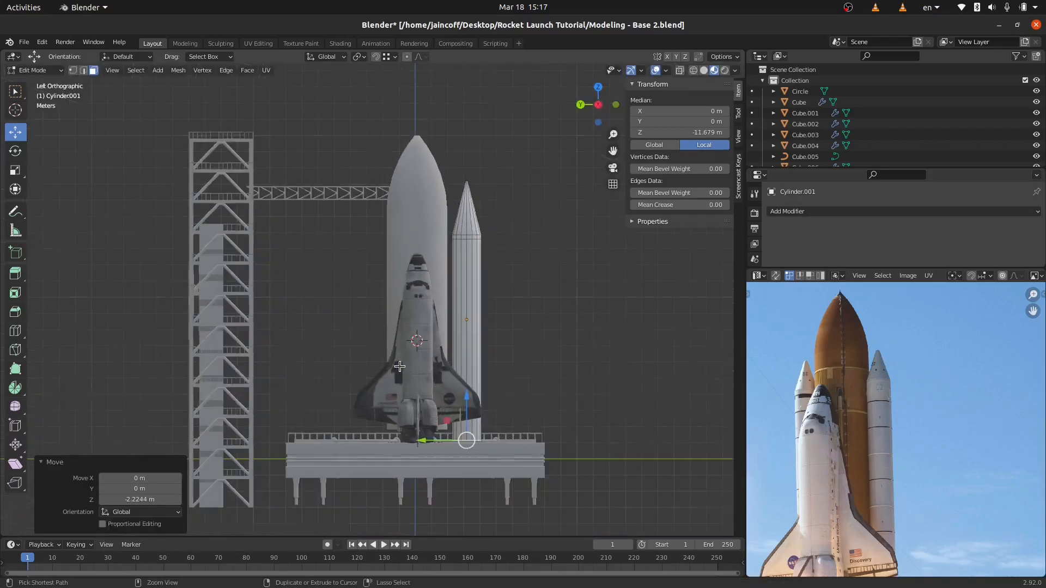
# Move the orbiter, fuel tank and booster together along Y away from the launch platform, bringing the booster to about Y -20.55 m.
pyautogui.press('Tab')
pyautogui.click(401, 278)
pyautogui.keyDown('shift'); pyautogui.click(431, 266); pyautogui.keyUp('shift')
pyautogui.moveTo(375, 298); pyautogui.dragTo(547, 300)
pyautogui.keyDown('shift'); pyautogui.moveTo(524, 313); pyautogui.dragTo(187, 317, button='middle'); pyautogui.keyUp('shift')
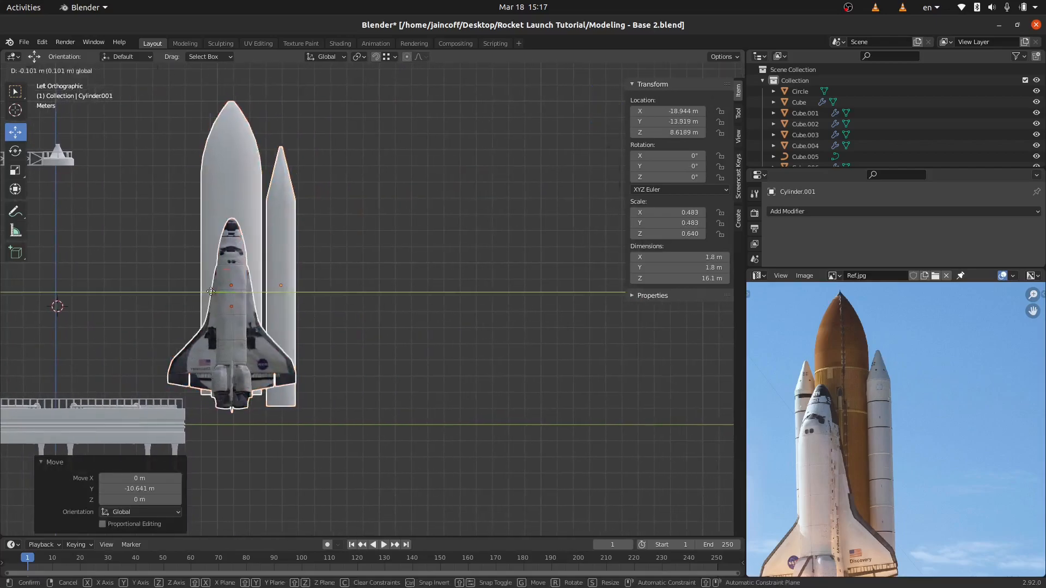
pyautogui.moveTo(207, 294); pyautogui.dragTo(316, 295)
# Extrude the booster's bottom face downward twice, about 0.55 m each time.
pyautogui.press('a')
pyautogui.press('a')
pyautogui.click(402, 299)
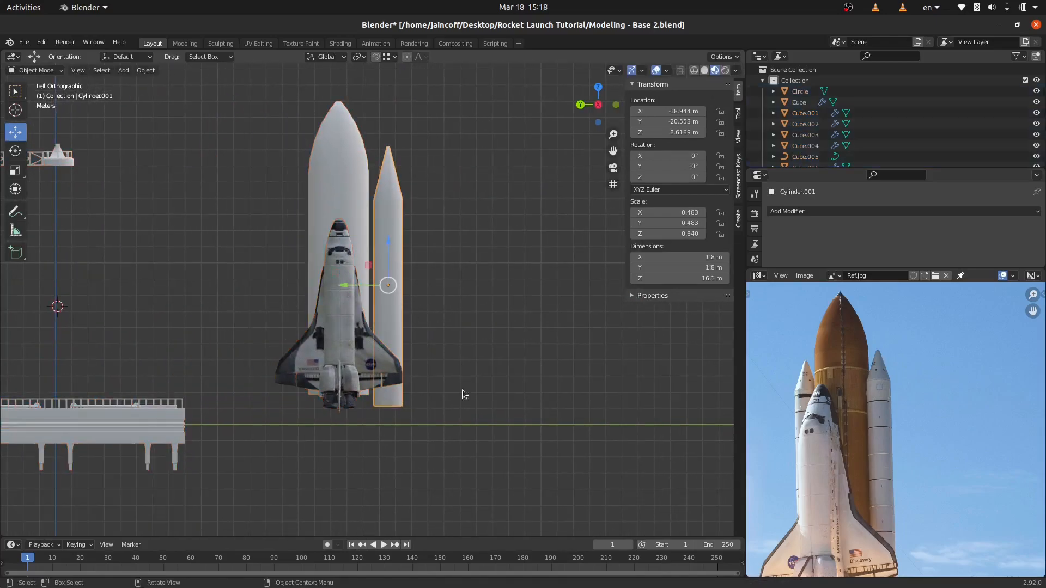
pyautogui.press('Tab')
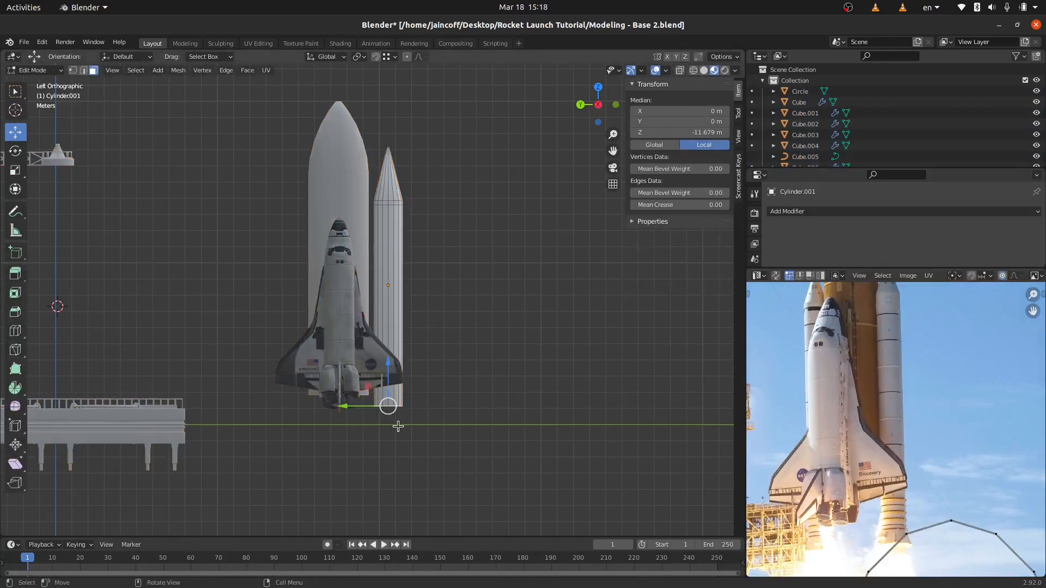
pyautogui.scroll(3, 392, 430)
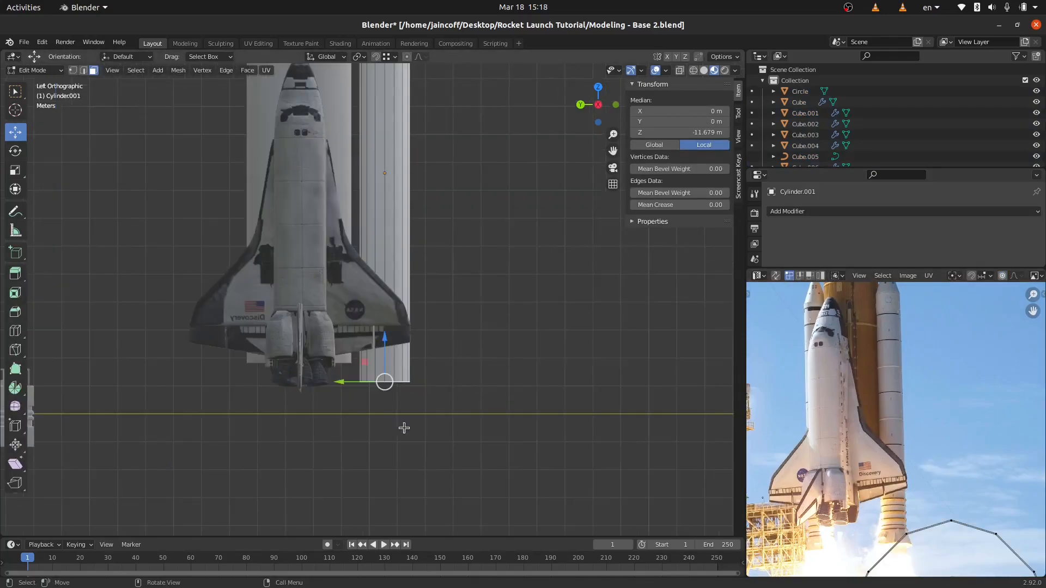
pyautogui.press('e')
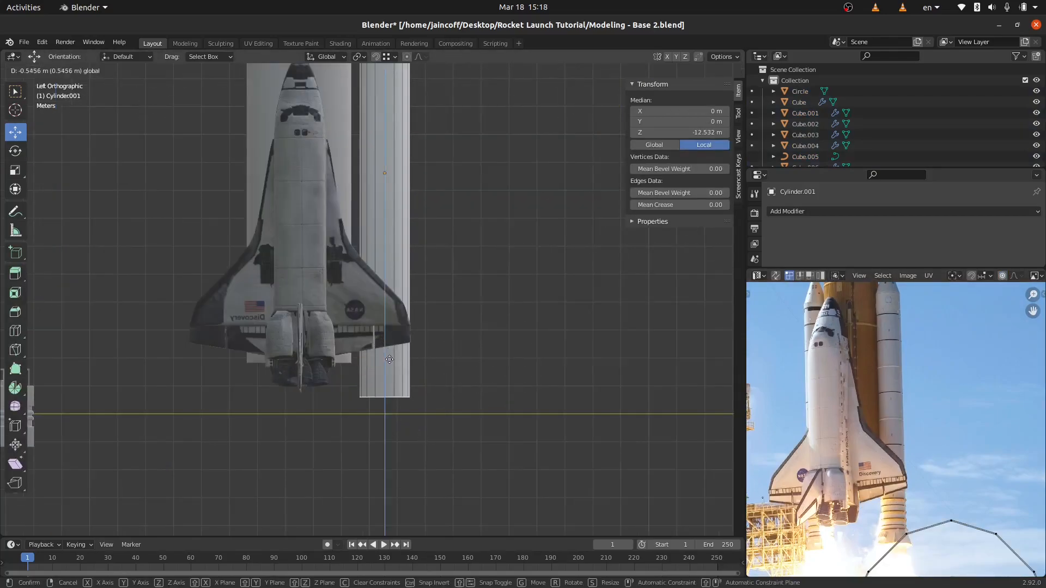
pyautogui.click(452, 418)
pyautogui.press('e')
pyautogui.click(471, 455)
# Enlarge the booster's bottom face to about 2.82 m across and lower it about 0.31 m to form a flared skirt.
pyautogui.press('s')
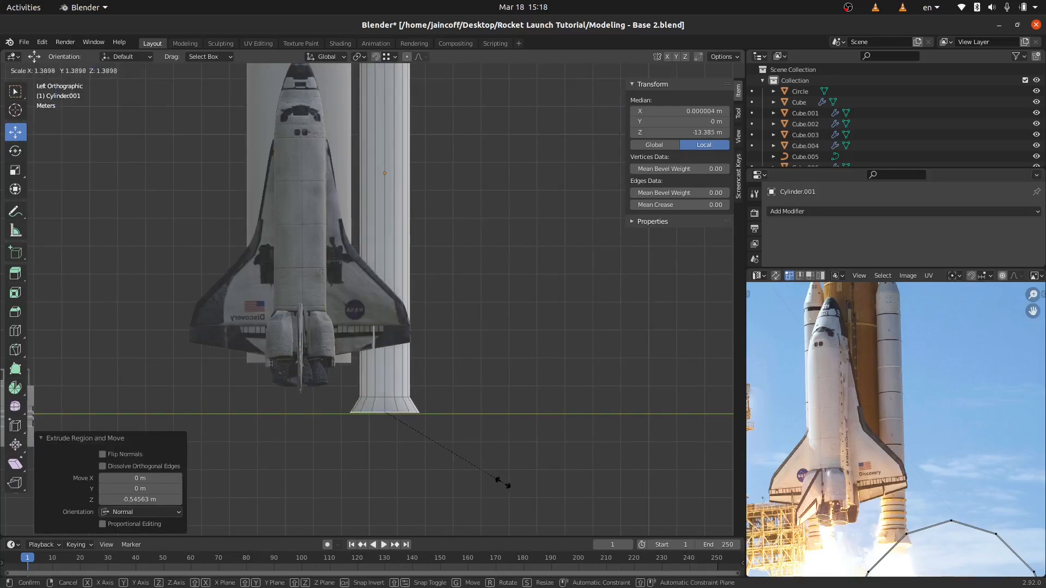
pyautogui.click(501, 477)
pyautogui.moveTo(383, 374); pyautogui.dragTo(383, 384)
pyautogui.scroll(4, 885, 533)
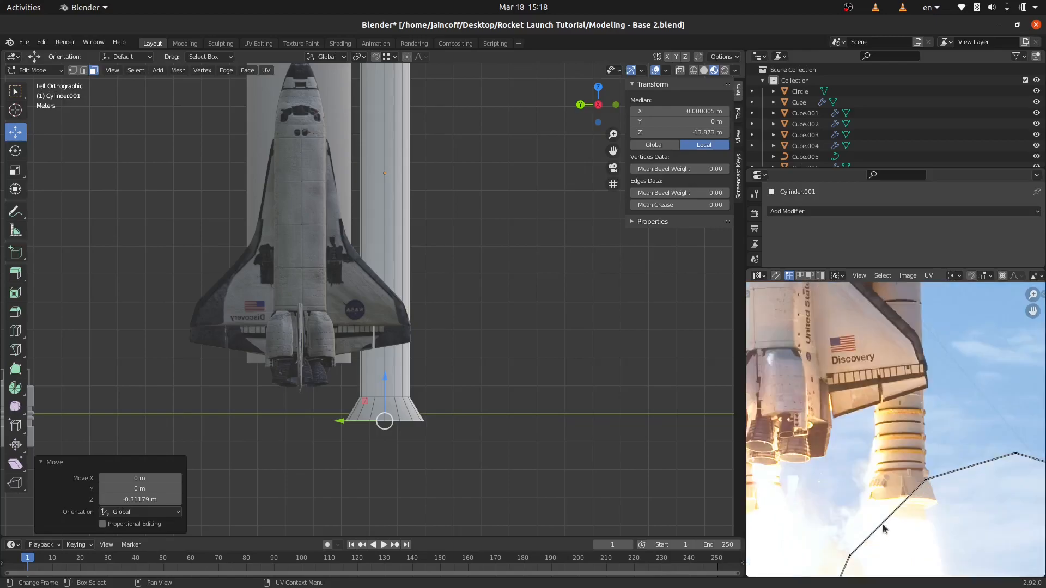
pyautogui.scroll(-3, 882, 524)
pyautogui.press('Tab')
pyautogui.scroll(-3, 361, 415)
pyautogui.keyDown('shift'); pyautogui.moveTo(365, 240); pyautogui.dragTo(377, 316, button='middle'); pyautogui.keyUp('shift')
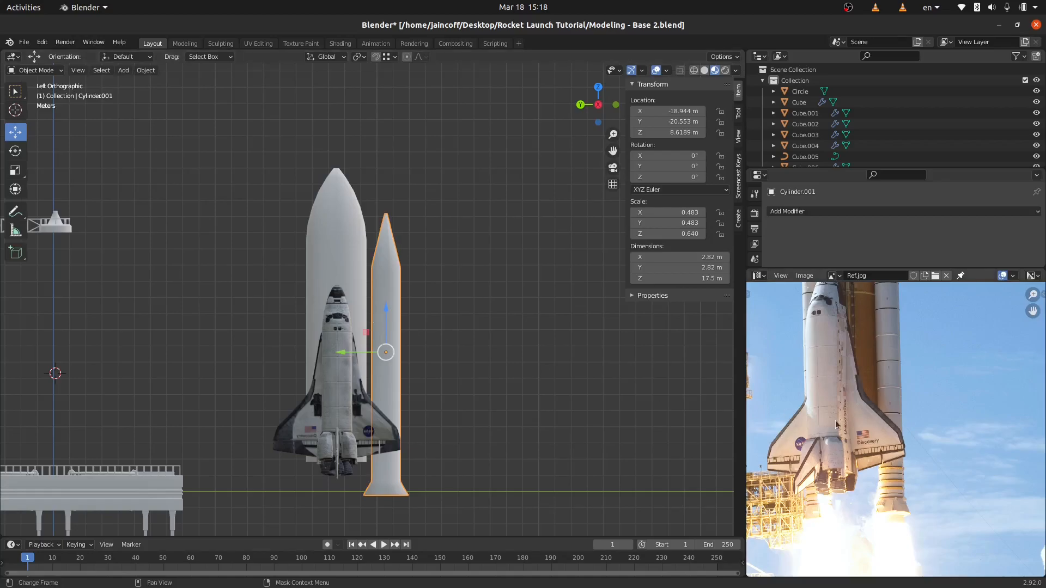
# Raise the edge loop where the booster's flared skirt begins by about 0.23 m along Z.
pyautogui.scroll(5, 888, 512)
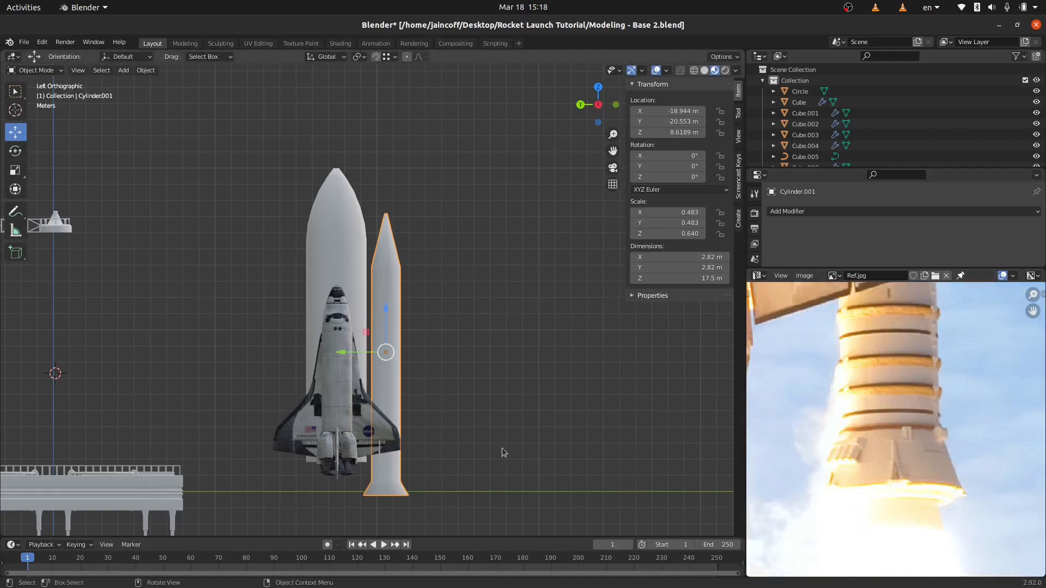
pyautogui.press('Tab')
pyautogui.scroll(3, 391, 490)
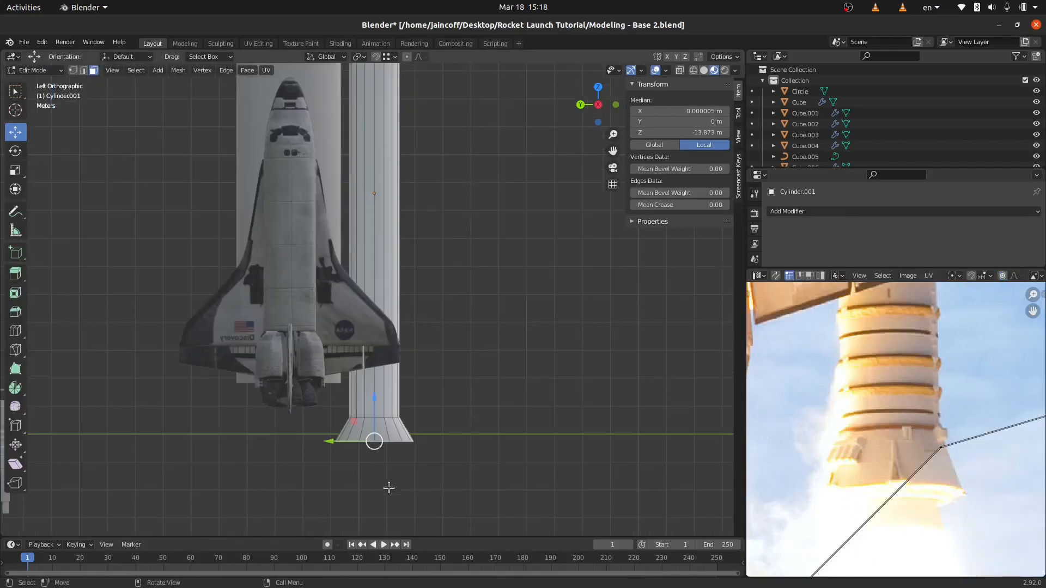
pyautogui.click(84, 68)
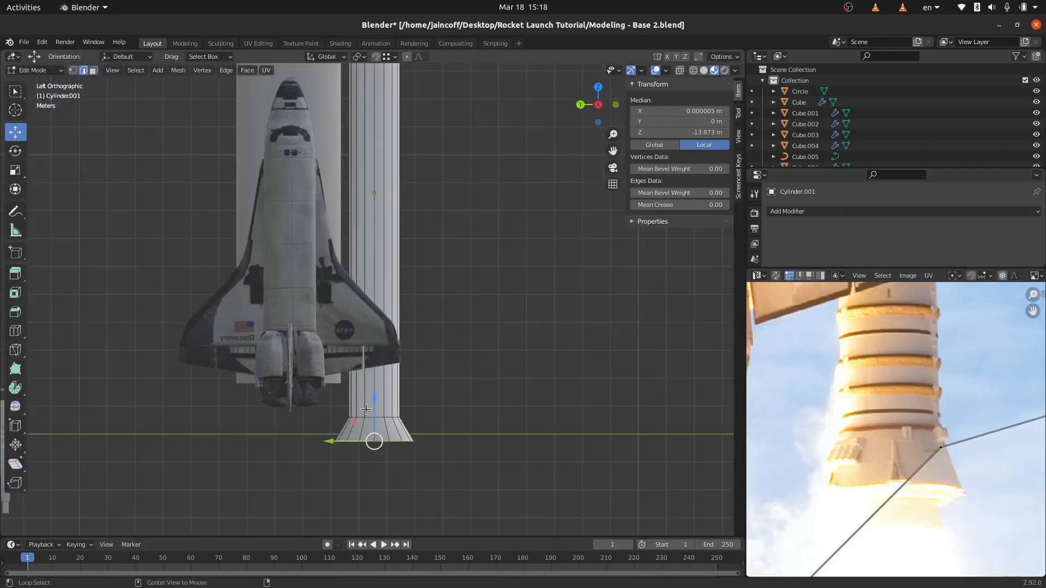
pyautogui.keyDown('alt'); pyautogui.click(386, 417); pyautogui.keyUp('alt')
pyautogui.scroll(3, 386, 417)
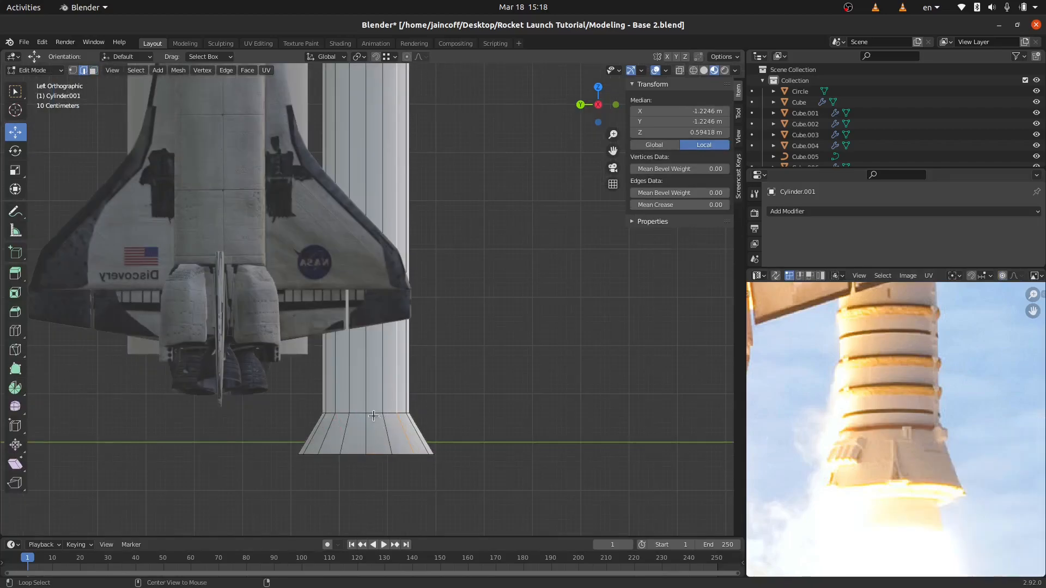
pyautogui.moveTo(365, 390); pyautogui.dragTo(367, 373)
pyautogui.keyDown('shift'); pyautogui.moveTo(428, 355); pyautogui.dragTo(428, 396, button='middle'); pyautogui.keyUp('shift')
pyautogui.scroll(-3, 380, 445)
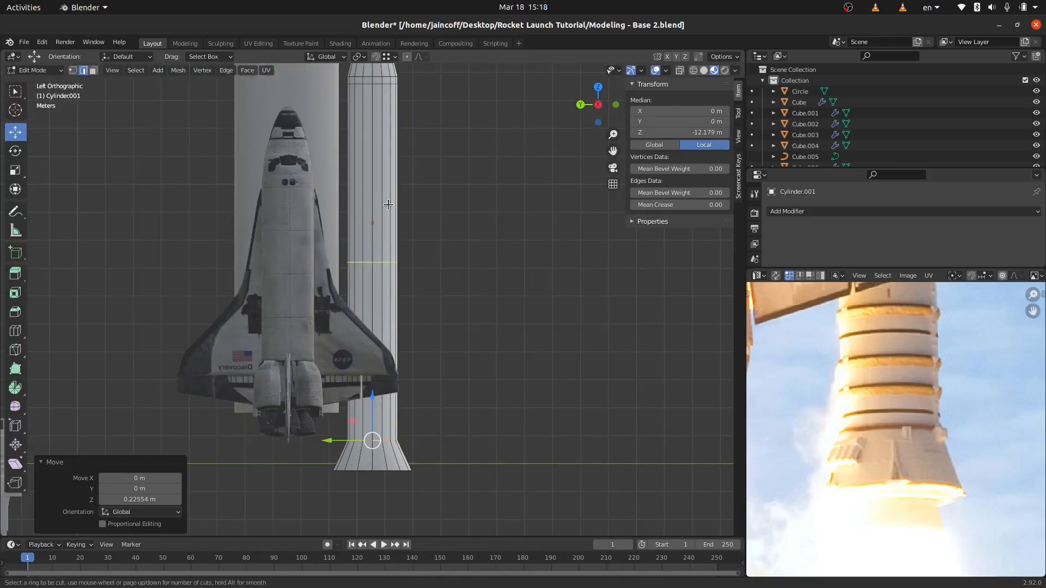
# Add one edge loop around the booster's lower shaft with a slide factor of about 0.57 and switch to wireframe shading.
pyautogui.press('g')
pyautogui.press('g')
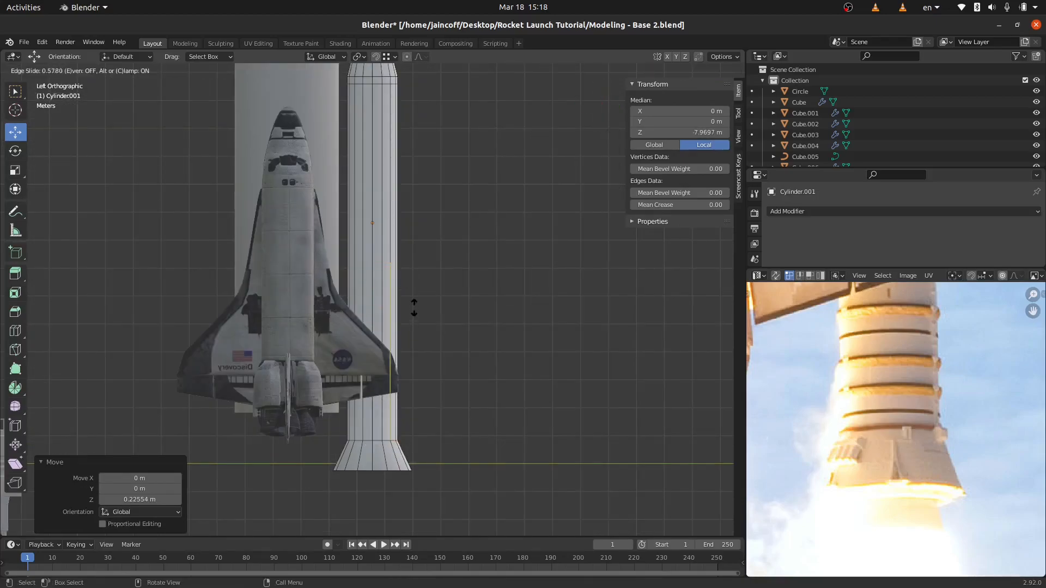
pyautogui.click(415, 306)
pyautogui.press('z')
pyautogui.click(481, 304)
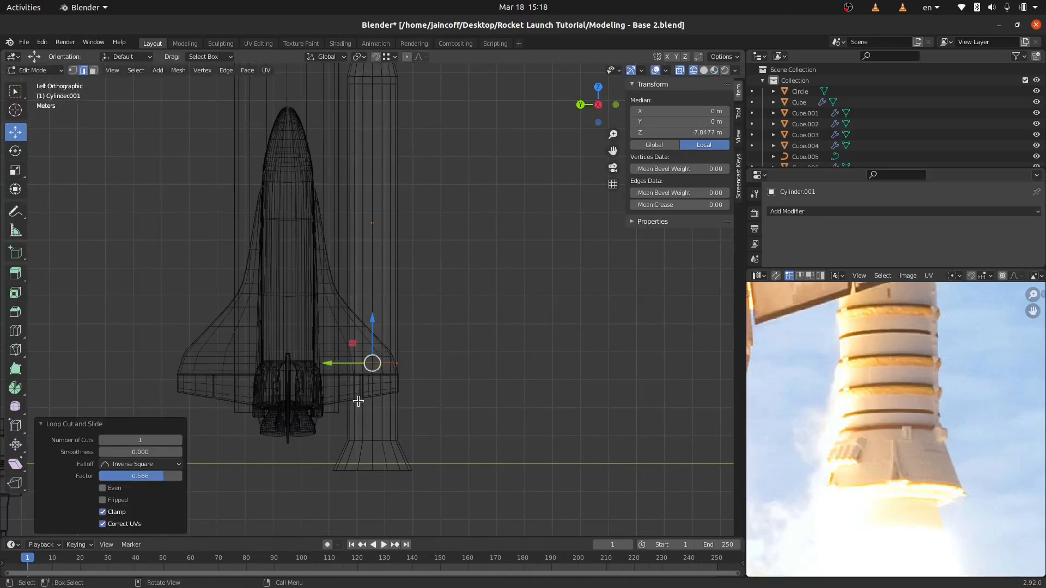
# Cut four edge loops into the booster section above the flare and bevel them about 0.124 m wide into bands.
pyautogui.scroll(3, 358, 401)
pyautogui.hotkey('ctrl', 'r')
pyautogui.scroll(3, 398, 411)
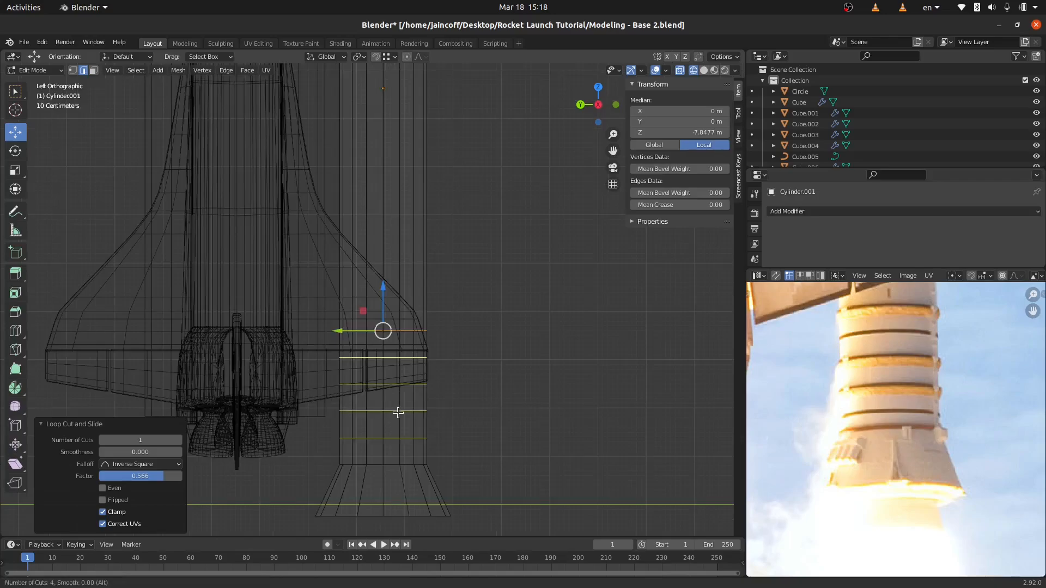
pyautogui.click(397, 412)
pyautogui.rightClick(398, 412)
pyautogui.hotkey('ctrl', 'b')
pyautogui.scroll(-3, 477, 433)
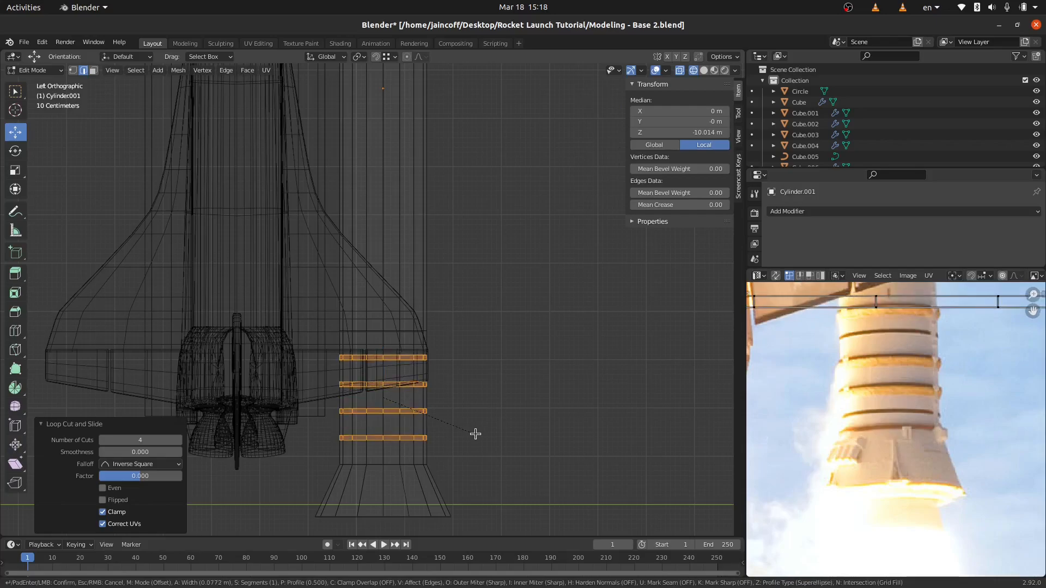
pyautogui.click(477, 434)
# Extrude the four bevelled bands in place and scale them outward on X and Y only to form raised rings.
pyautogui.moveTo(421, 404)
pyautogui.mouseDown(button='middle')
pyautogui.moveTo(486, 411)
pyautogui.moveTo(448, 416)
pyautogui.mouseUp(button='middle')
pyautogui.press('z')
pyautogui.click(510, 411)
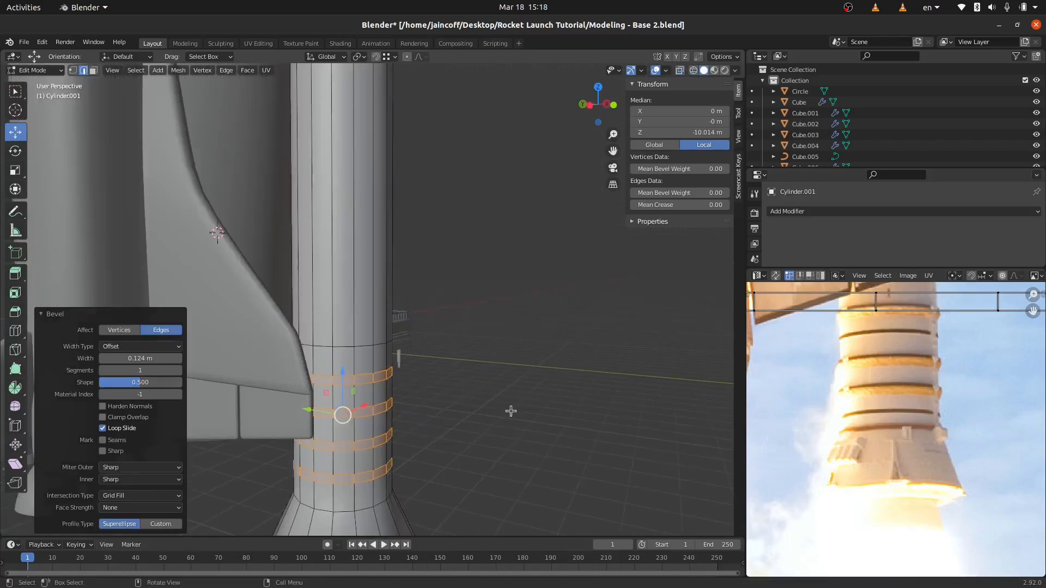
pyautogui.press('KP_Decimal')
pyautogui.scroll(-6, 441, 387)
pyautogui.press('e')
pyautogui.rightClick(491, 430)
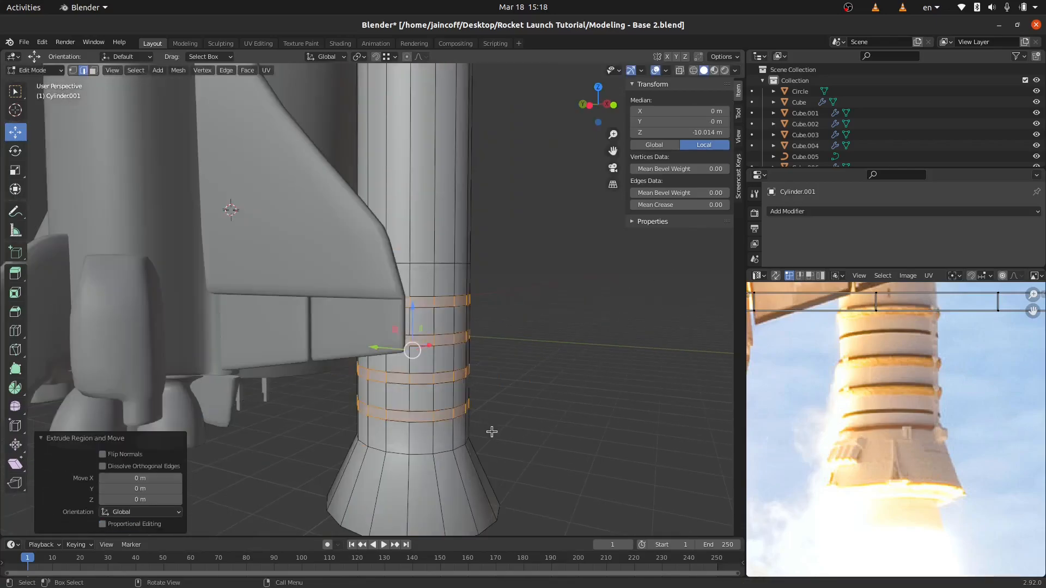
pyautogui.press('s')
pyautogui.hotkey('shift', 'z')
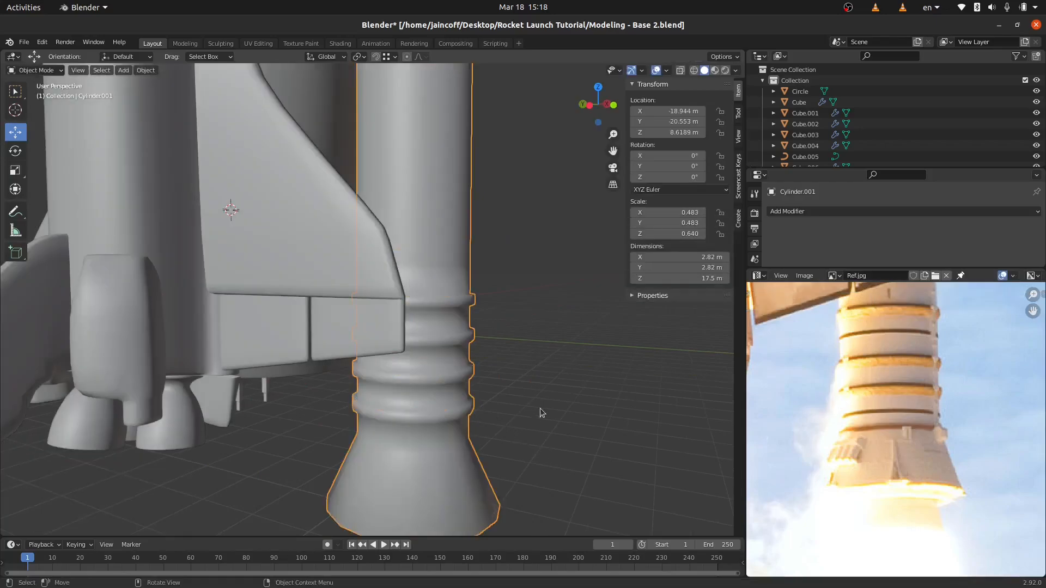
# Reduce the four raised rings to about 0.96 on X and Y only.
pyautogui.moveTo(540, 408); pyautogui.dragTo(438, 332, button='middle')
pyautogui.scroll(-5, 381, 407)
pyautogui.scroll(-3, 433, 389)
pyautogui.press('Tab')
pyautogui.press('KP_Decimal')
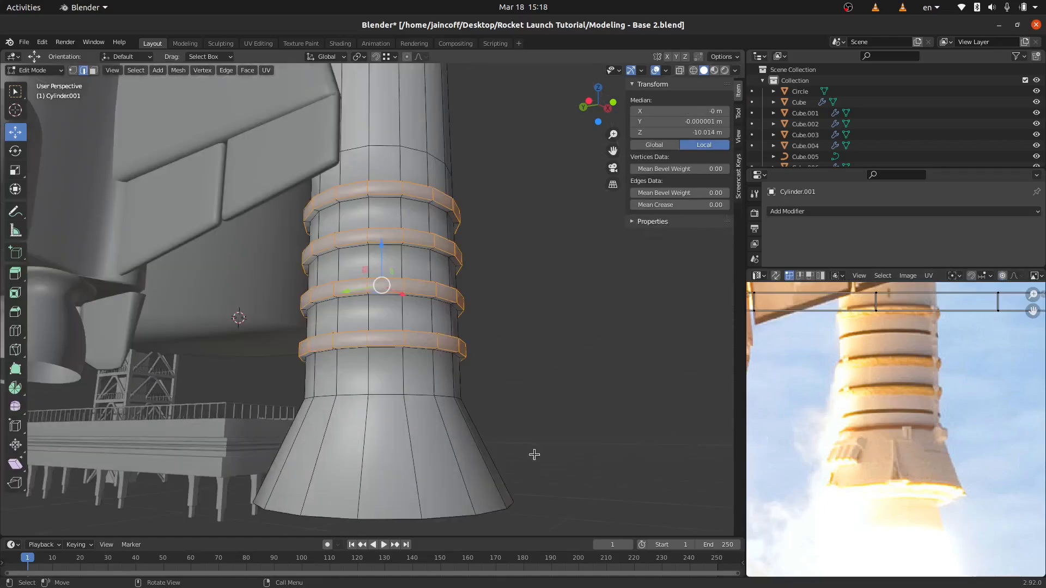
pyautogui.press('s')
pyautogui.hotkey('shift', 'z')
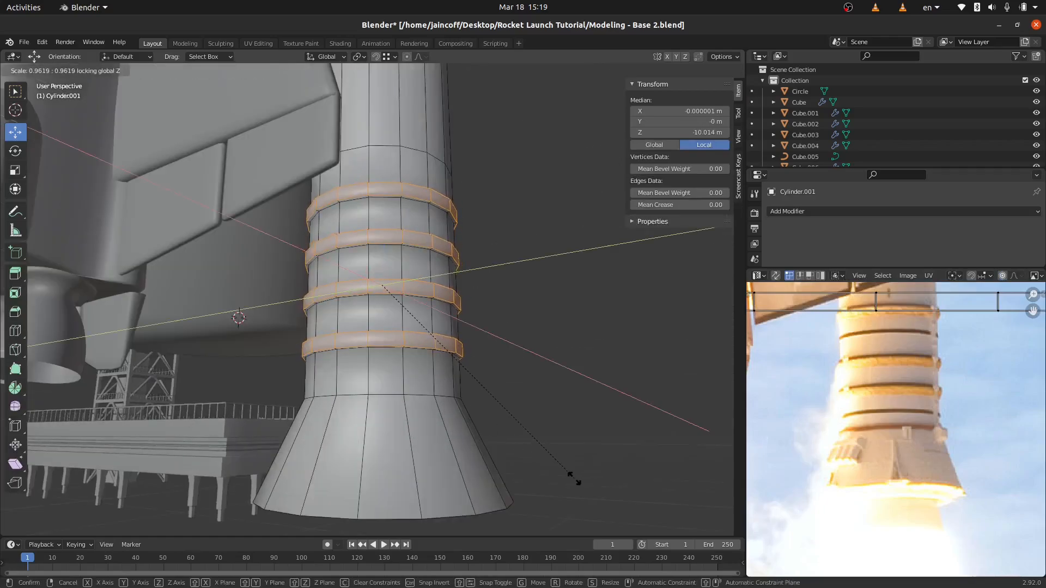
pyautogui.click(572, 477)
# Select the booster's ringed section with the edge loop above it and scale it to about 0.805 along Z.
pyautogui.press('Tab')
pyautogui.scroll(-5, 440, 415)
pyautogui.press('KP_3')
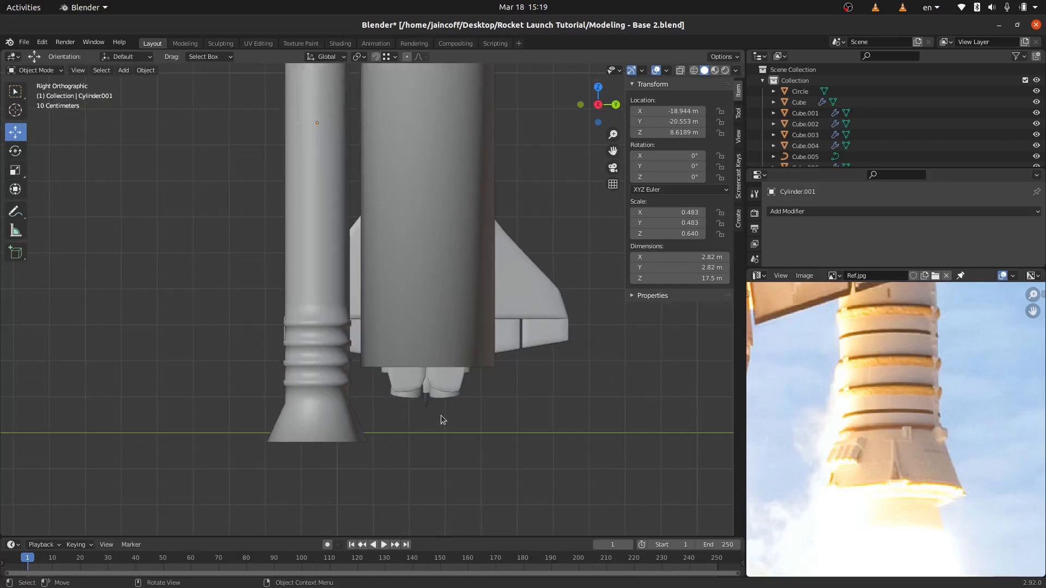
pyautogui.press('Tab')
pyautogui.press('z')
pyautogui.click(259, 292)
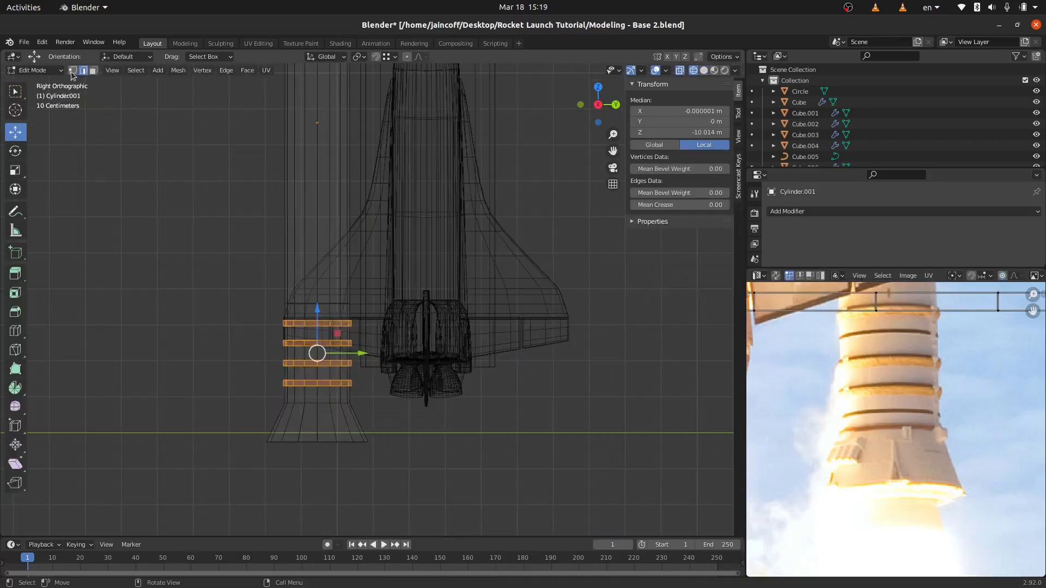
pyautogui.moveTo(249, 282); pyautogui.dragTo(388, 390)
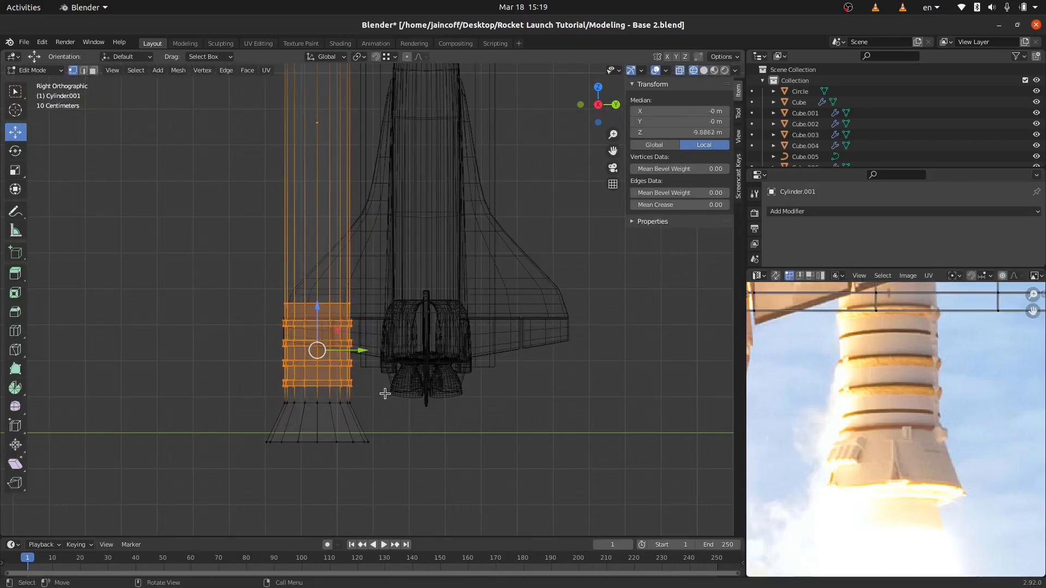
pyautogui.scroll(3, 336, 388)
pyautogui.press('s')
pyautogui.press('z')
pyautogui.click(467, 476)
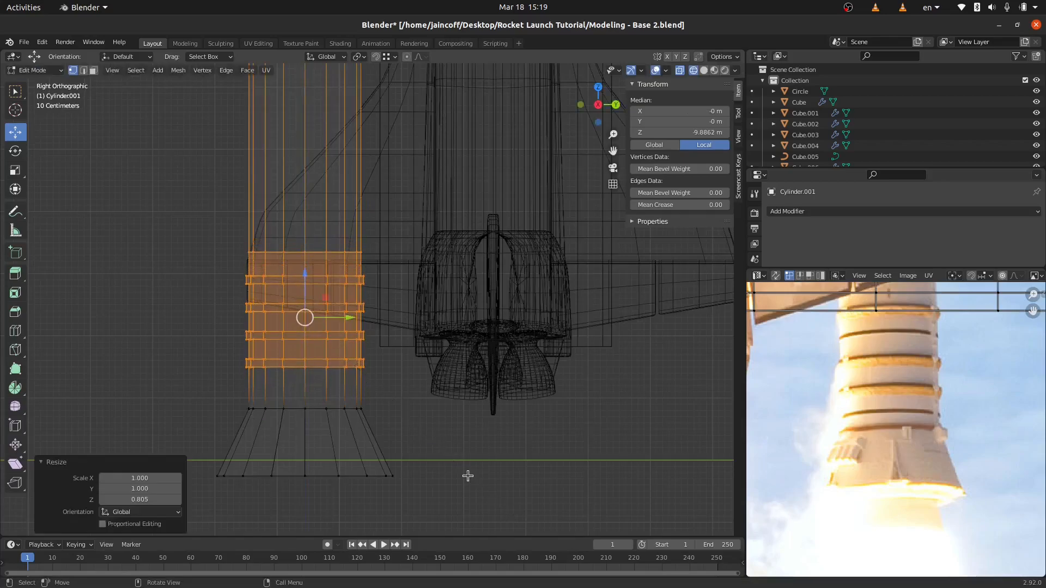
# Lower the ringed section about 0.34 m along Z towards the flare and return to solid shading.
pyautogui.press('g')
pyautogui.press('z')
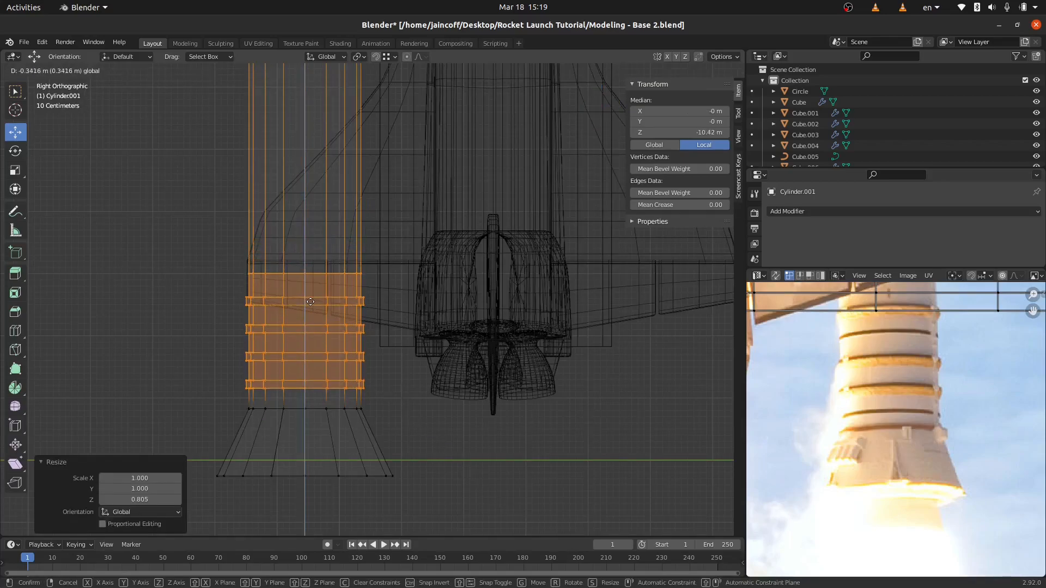
pyautogui.click(318, 349)
pyautogui.press('Tab')
pyautogui.scroll(-7, 326, 419)
pyautogui.press('z')
pyautogui.click(345, 420)
pyautogui.moveTo(260, 418)
pyautogui.mouseDown(button='middle')
pyautogui.moveTo(394, 401)
pyautogui.moveTo(572, 436)
pyautogui.mouseUp(button='middle')
pyautogui.scroll(-5, 810, 479)
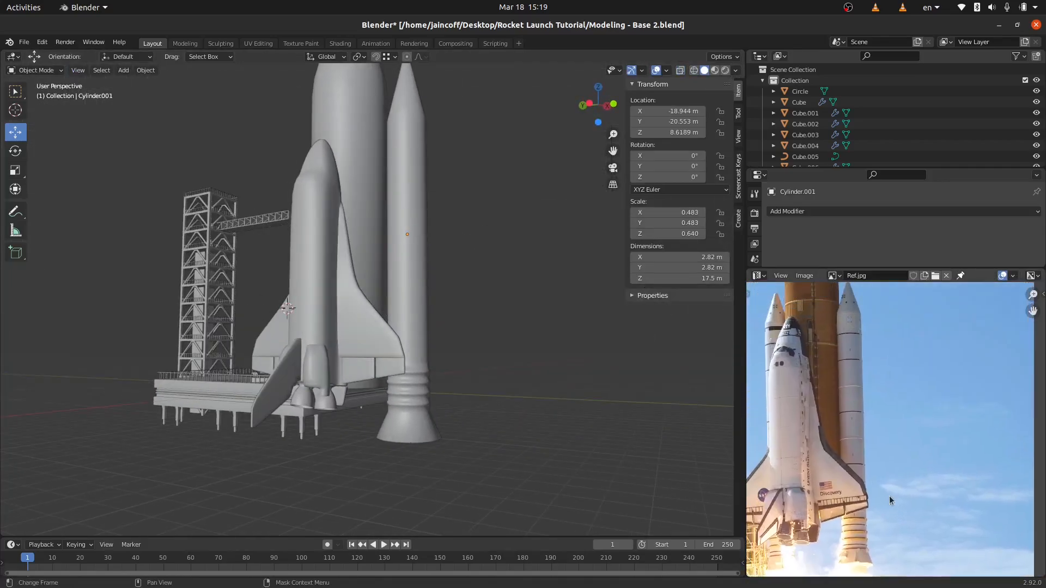
# Cut four evenly spaced edge loops around the booster's long shaft to match the segment seams in the reference photo.
pyautogui.scroll(3, 851, 381)
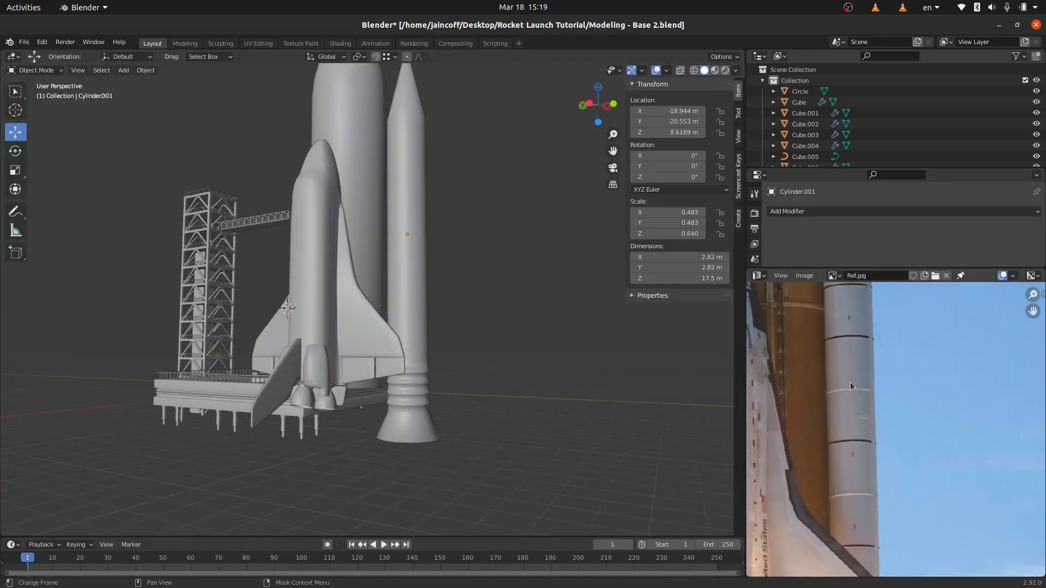
pyautogui.click(414, 277)
pyautogui.press('Tab')
pyautogui.moveTo(417, 274); pyautogui.dragTo(416, 414, button='middle')
pyautogui.hotkey('ctrl', 'r')
pyautogui.scroll(3, 418, 400)
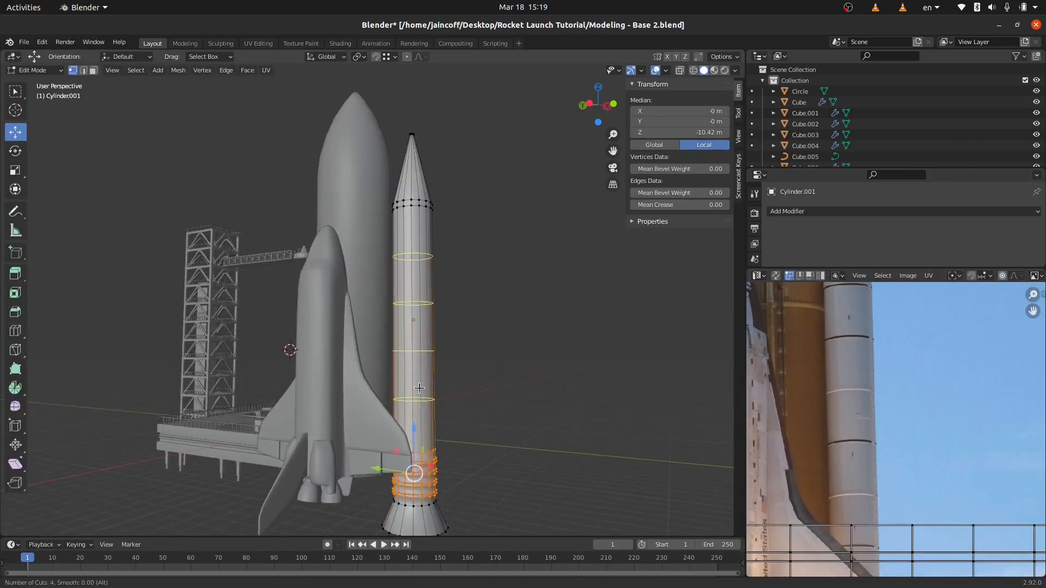
pyautogui.click(419, 388)
pyautogui.rightClick(419, 388)
pyautogui.hotkey('ctrl', 'b')
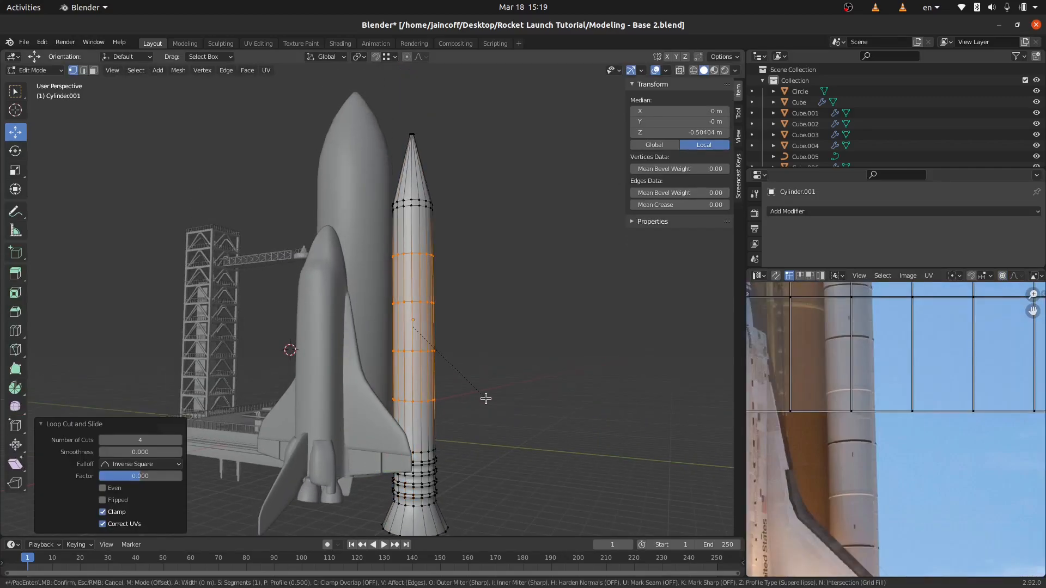
pyautogui.write('0.1')
pyautogui.press('Escape')
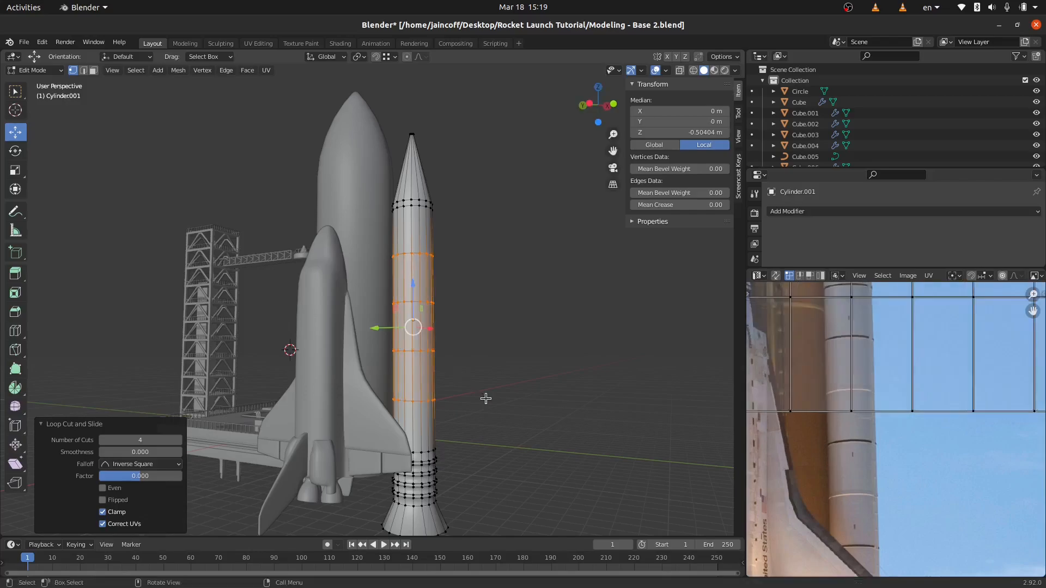
# Bevel the four edge loops around the booster's shaft by 0.1 m to form narrow bands.
pyautogui.click(83, 71)
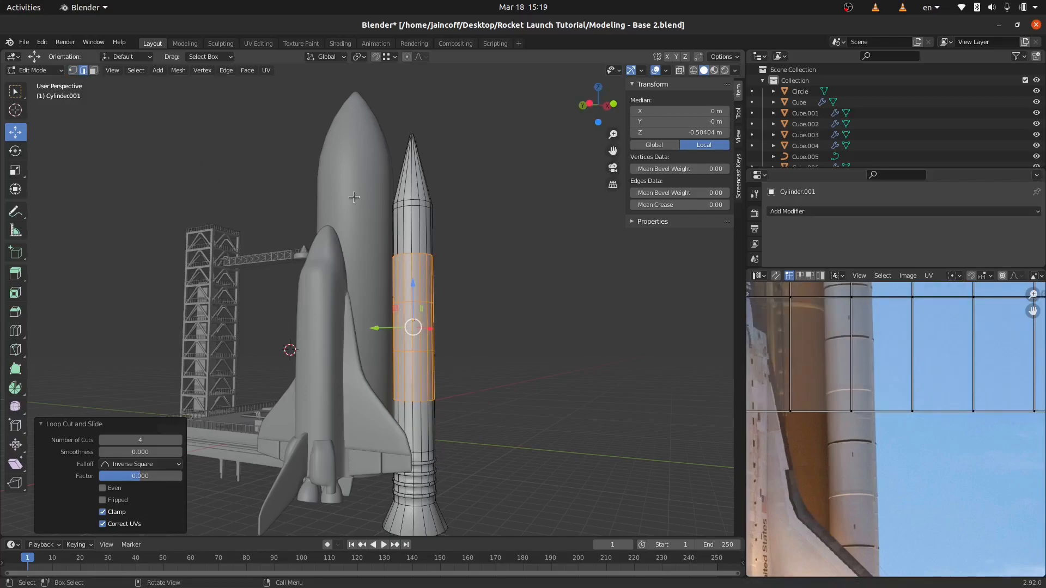
pyautogui.scroll(5, 406, 200)
pyautogui.keyDown('alt'); pyautogui.click(422, 258); pyautogui.keyUp('alt')
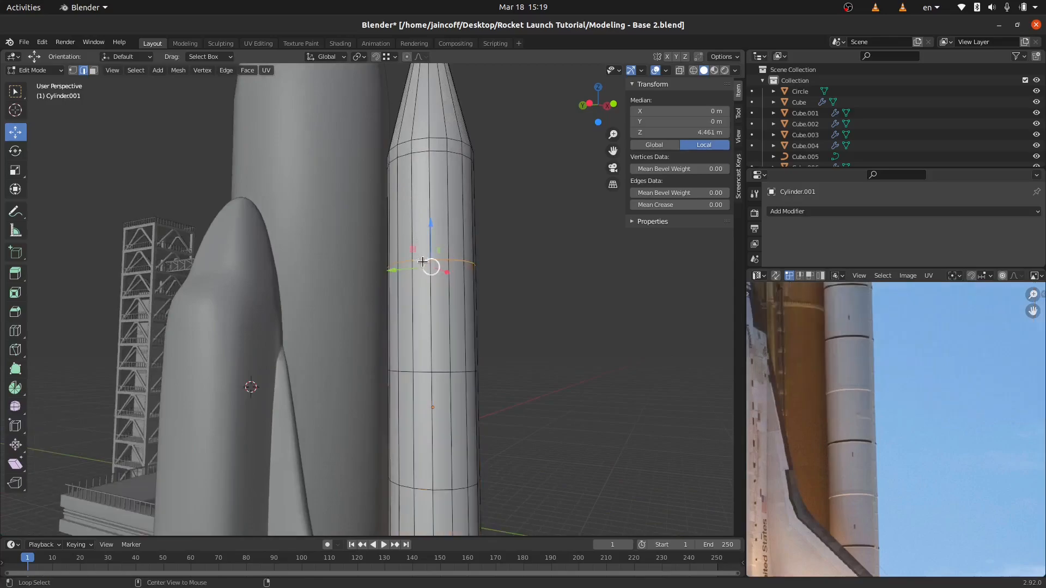
pyautogui.keyDown('alt'); pyautogui.keyDown('shift'); pyautogui.click(425, 374); pyautogui.keyUp('shift'); pyautogui.keyUp('alt')
pyautogui.keyDown('shift'); pyautogui.moveTo(446, 463); pyautogui.dragTo(412, 342, button='middle'); pyautogui.keyUp('shift')
pyautogui.keyDown('alt'); pyautogui.keyDown('shift'); pyautogui.click(404, 337); pyautogui.keyUp('shift'); pyautogui.keyUp('alt')
pyautogui.keyDown('alt'); pyautogui.keyDown('shift'); pyautogui.click(406, 453); pyautogui.keyUp('shift'); pyautogui.keyUp('alt')
pyautogui.hotkey('ctrl', 'b')
pyautogui.write('0.1')
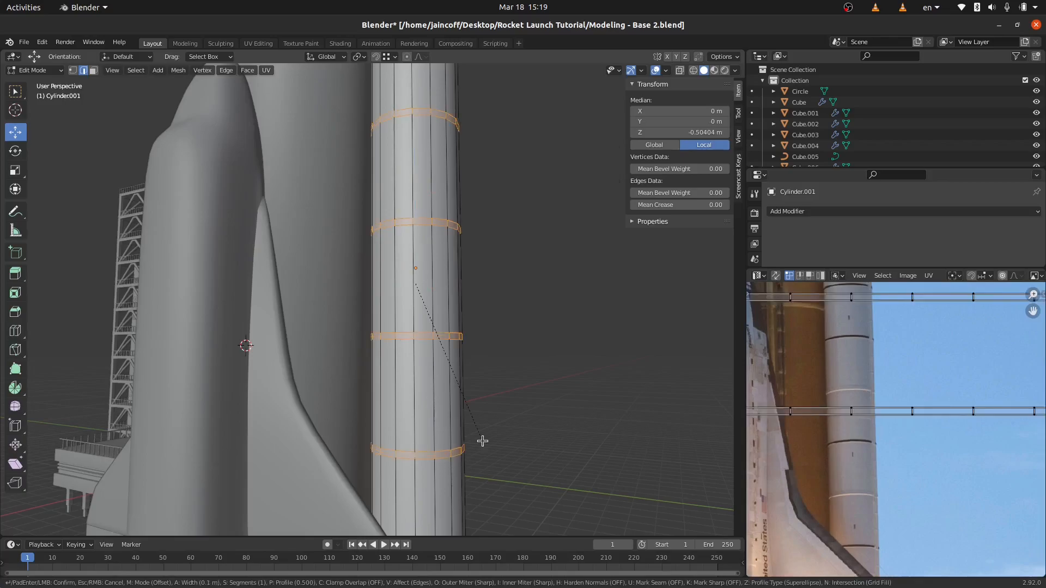
pyautogui.press('Return')
# Extrude the four shaft bands and scale them to about 1.022 on X and Y only.
pyautogui.press('e')
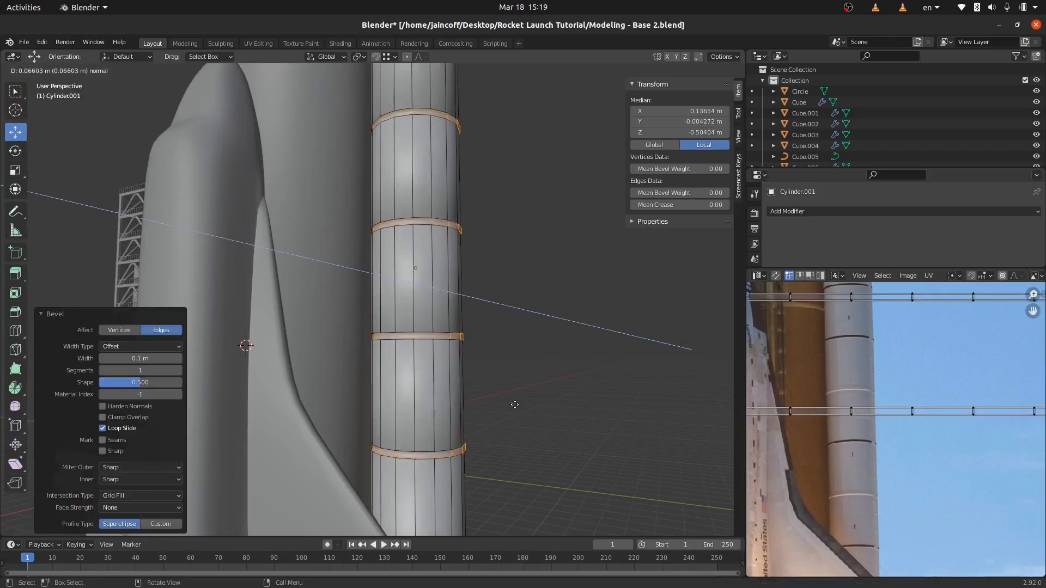
pyautogui.press('Escape')
pyautogui.press('s')
pyautogui.hotkey('shift', 'z')
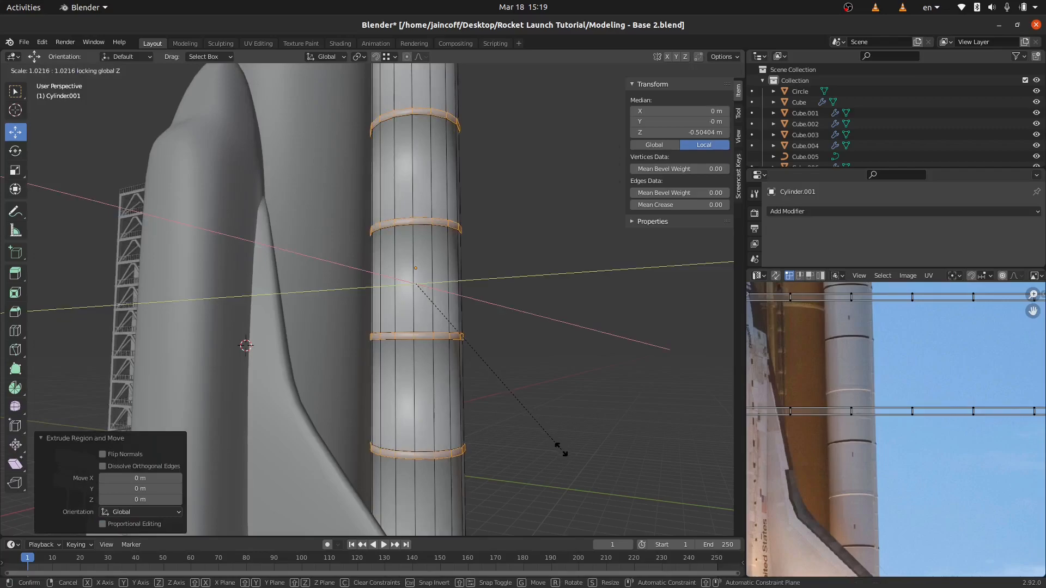
pyautogui.click(561, 450)
pyautogui.press('Tab')
pyautogui.scroll(-4, 429, 363)
pyautogui.moveTo(430, 362); pyautogui.dragTo(390, 401, button='middle')
pyautogui.moveTo(801, 413); pyautogui.dragTo(828, 466, button='middle')
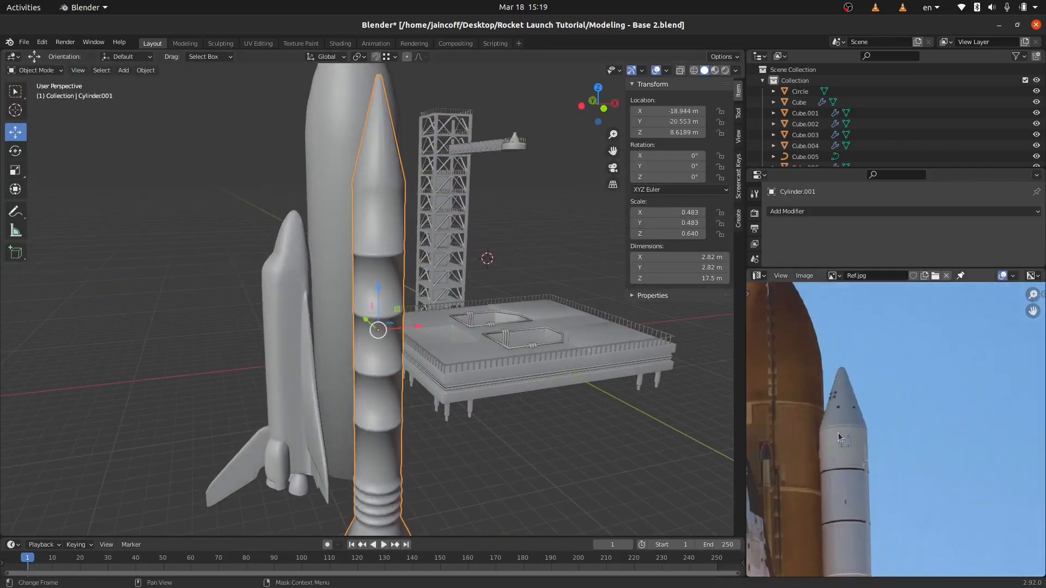
# Raise the edge loop at the base of the booster's nose cone along Z to shorten the cone as in the photo.
pyautogui.scroll(3, 838, 436)
pyautogui.moveTo(409, 272); pyautogui.dragTo(430, 248, button='middle')
pyautogui.press('Tab')
pyautogui.keyDown('shift'); pyautogui.moveTo(399, 174); pyautogui.dragTo(401, 267, button='middle'); pyautogui.keyUp('shift')
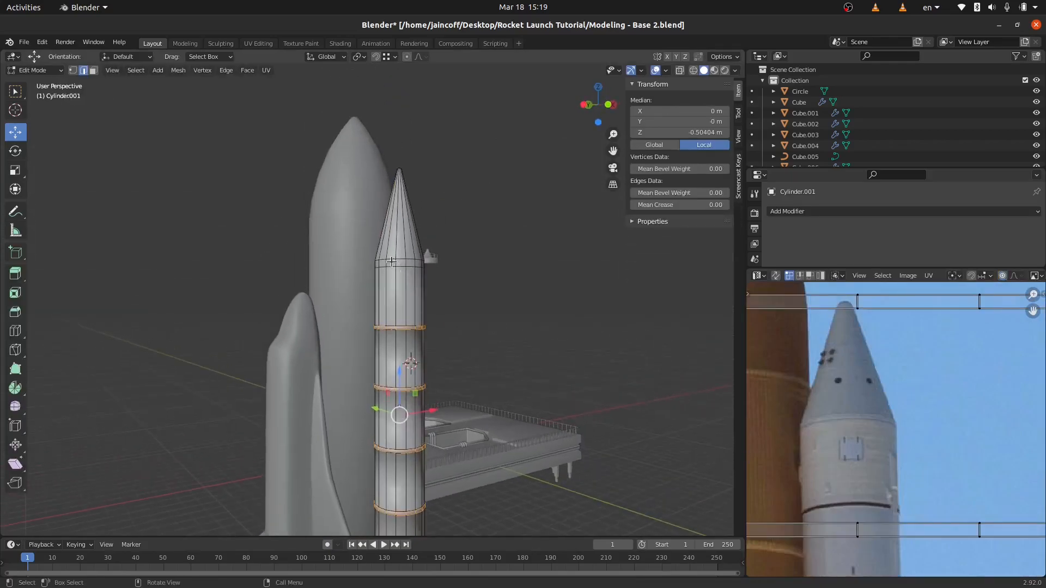
pyautogui.scroll(4, 402, 266)
pyautogui.keyDown('alt'); pyautogui.click(418, 263); pyautogui.keyUp('alt')
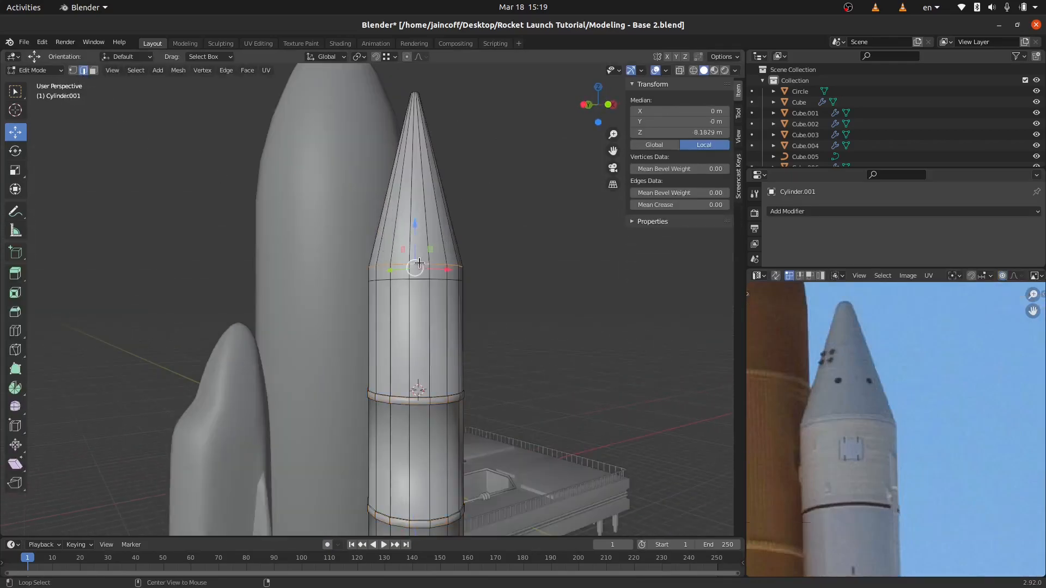
pyautogui.moveTo(416, 238); pyautogui.dragTo(416, 204)
pyautogui.scroll(-4, 419, 317)
pyautogui.moveTo(359, 326); pyautogui.dragTo(436, 320, button='middle')
pyautogui.scroll(-3, 954, 442)
pyautogui.scroll(-2, 954, 441)
pyautogui.scroll(2, 954, 442)
pyautogui.press('Tab')
# Select the booster's whole nose section in wireframe, lower it along Z to make the booster 17 m tall, and restore solid shading.
pyautogui.press('z')
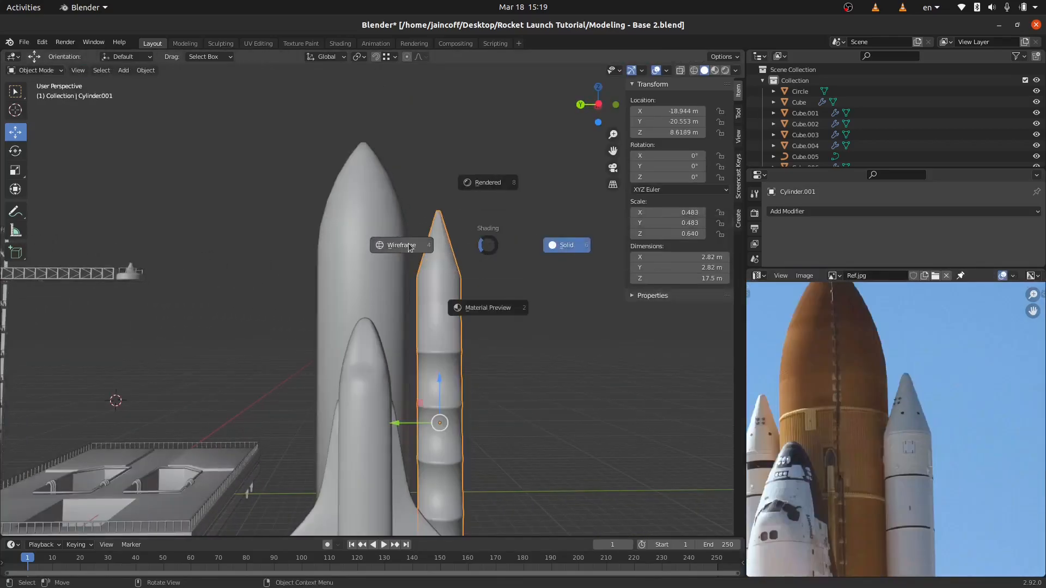
pyautogui.click(408, 243)
pyautogui.press('Tab')
pyautogui.click(73, 71)
pyautogui.moveTo(320, 149); pyautogui.dragTo(501, 315)
pyautogui.moveTo(436, 224); pyautogui.dragTo(438, 238)
pyautogui.press('Tab')
pyautogui.press('a')
pyautogui.press('a')
pyautogui.press('z')
pyautogui.click(515, 254)
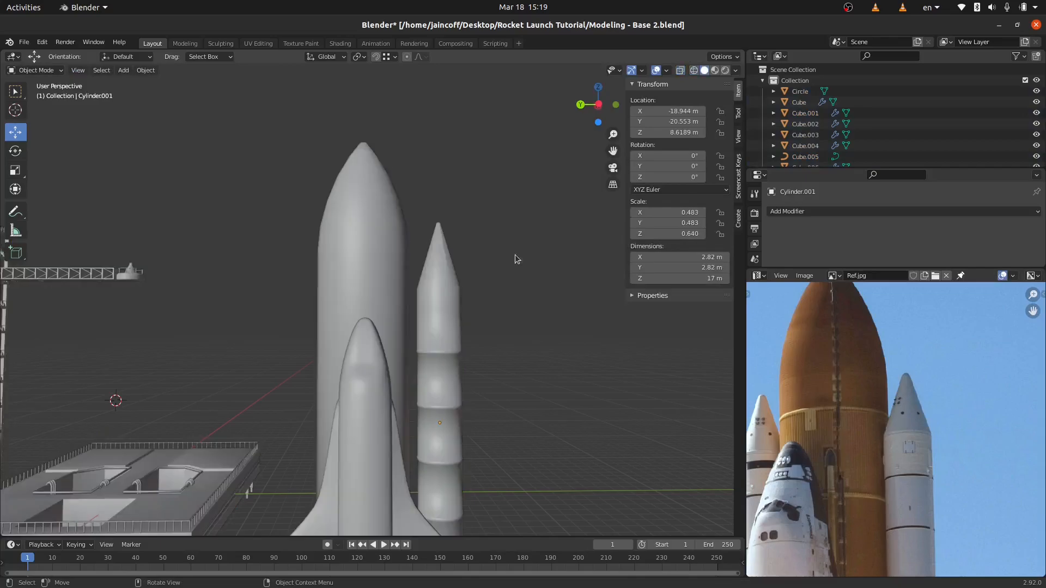
# Cut an edge loop around the external fuel tank's upper body with a slide factor of about 0.413.
pyautogui.click(360, 260)
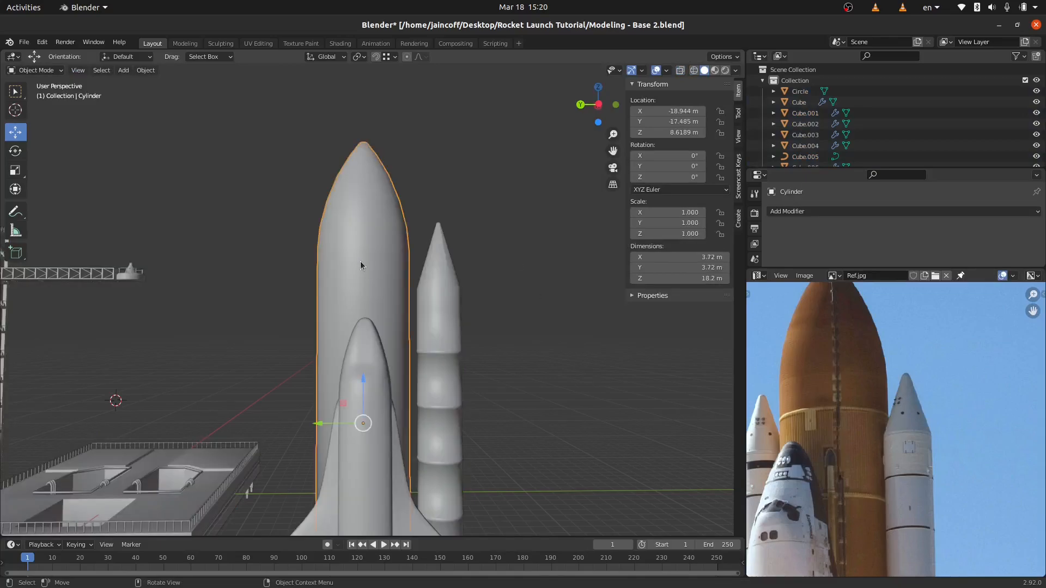
pyautogui.press('Tab')
pyautogui.moveTo(382, 281); pyautogui.dragTo(375, 274, button='middle')
pyautogui.moveTo(360, 219); pyautogui.dragTo(364, 244)
pyautogui.moveTo(388, 305); pyautogui.dragTo(360, 382, button='middle')
pyautogui.press('g')
pyautogui.press('g')
pyautogui.click(347, 381)
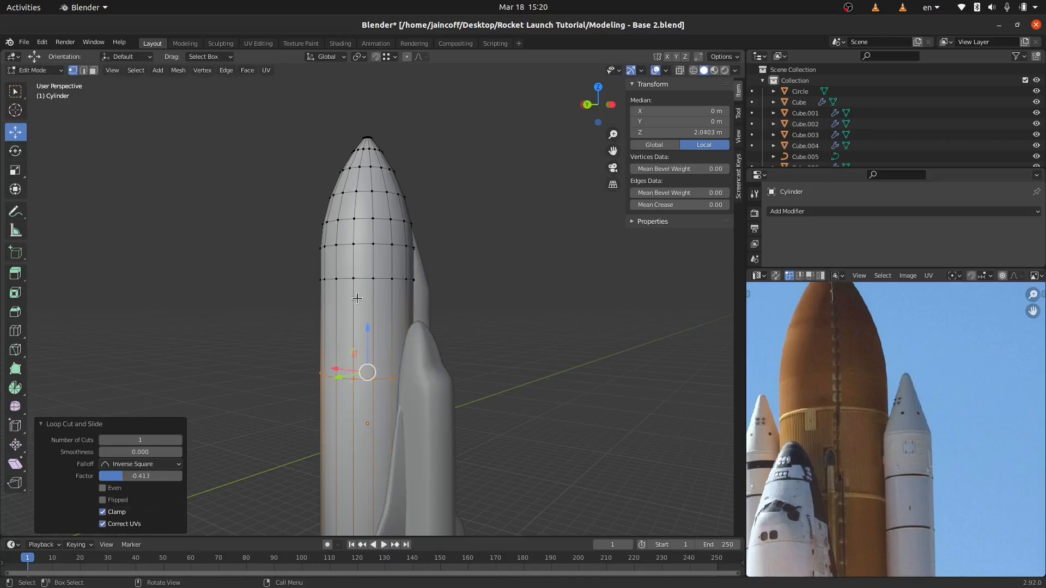
# Bevel the new edge loop and the loop at the base of the tank's nose by 0.1 m.
pyautogui.click(84, 71)
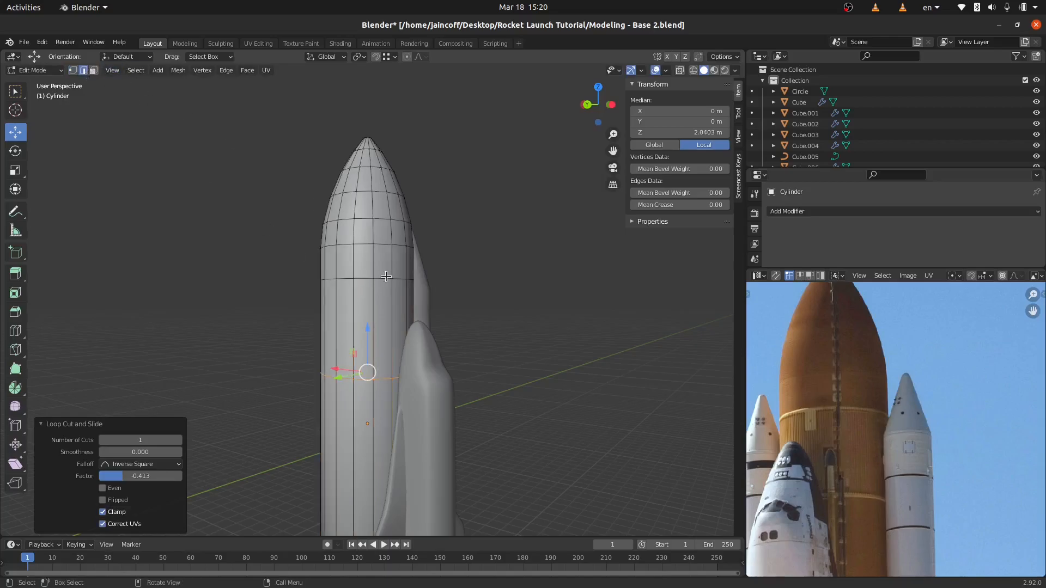
pyautogui.keyDown('alt'); pyautogui.click(360, 281); pyautogui.keyUp('alt')
pyautogui.keyDown('alt'); pyautogui.keyDown('shift'); pyautogui.click(364, 378); pyautogui.keyUp('shift'); pyautogui.keyUp('alt')
pyautogui.press('ctrl')
pyautogui.hotkey('ctrl', 'b')
pyautogui.click(541, 434)
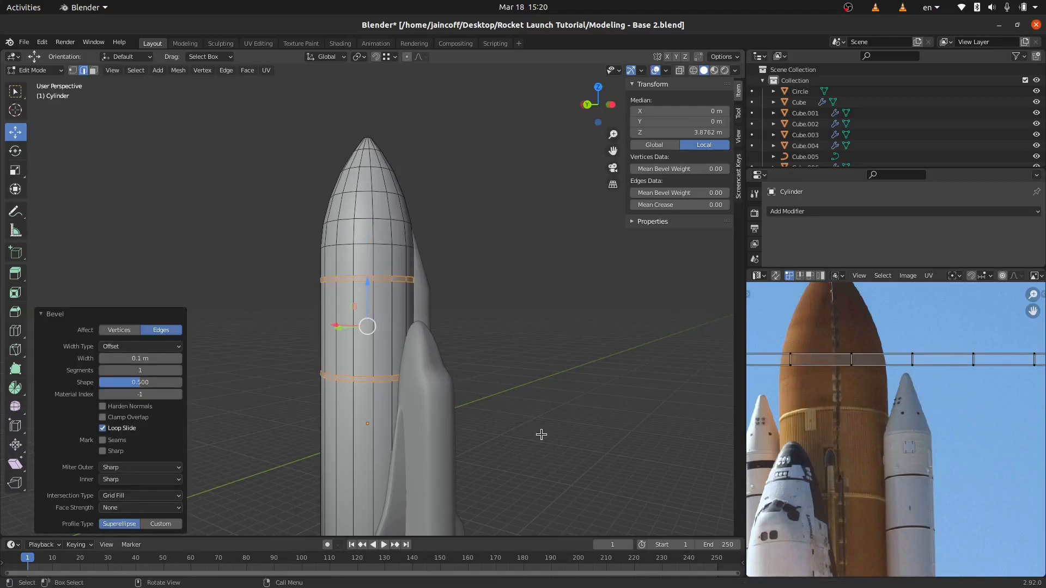
# Extrude the two tank bands and scale them to about 1.016 on X and Y only.
pyautogui.press('e')
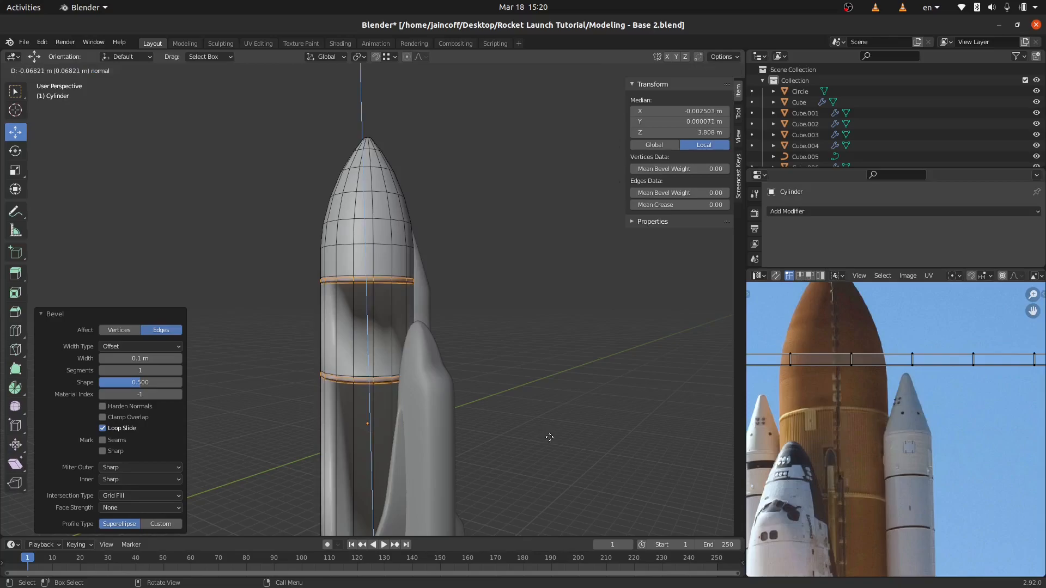
pyautogui.rightClick(544, 436)
pyautogui.press('s')
pyautogui.hotkey('shift', 'z')
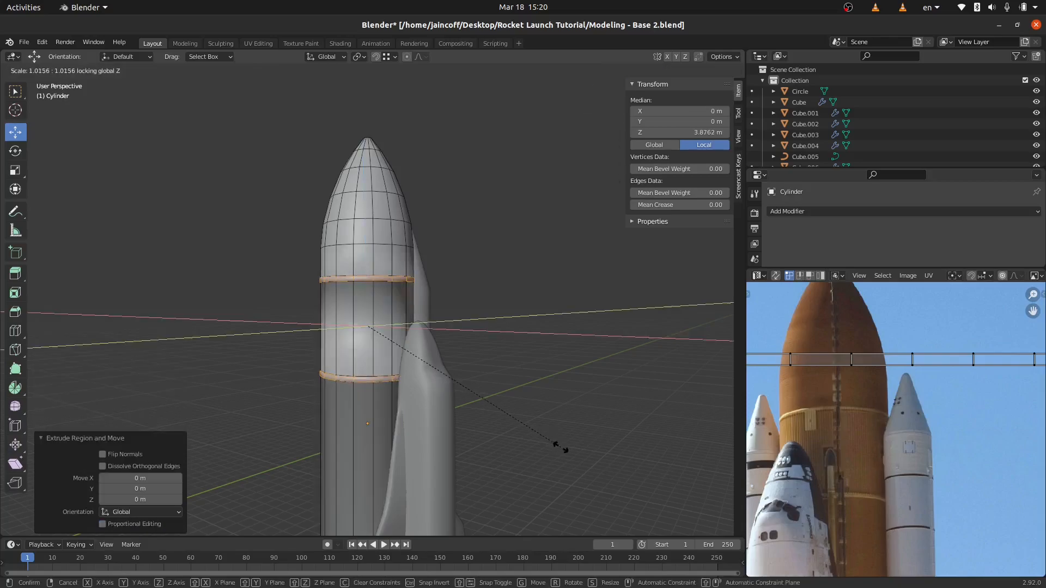
pyautogui.click(560, 448)
pyautogui.press('Tab')
pyautogui.moveTo(499, 359); pyautogui.dragTo(380, 355, button='middle')
pyautogui.scroll(-3, 388, 307)
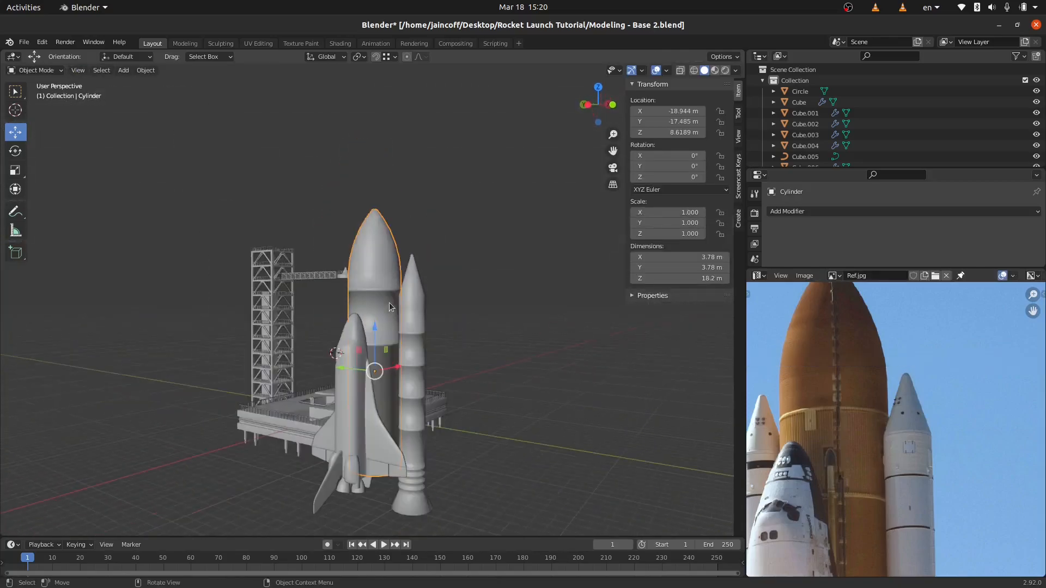
# Extrude the fuel tank's bottom face and scale it inward to leave a narrow rim.
pyautogui.moveTo(389, 307); pyautogui.dragTo(404, 393, button='middle')
pyautogui.press('Tab')
pyautogui.click(404, 399)
pyautogui.click(94, 71)
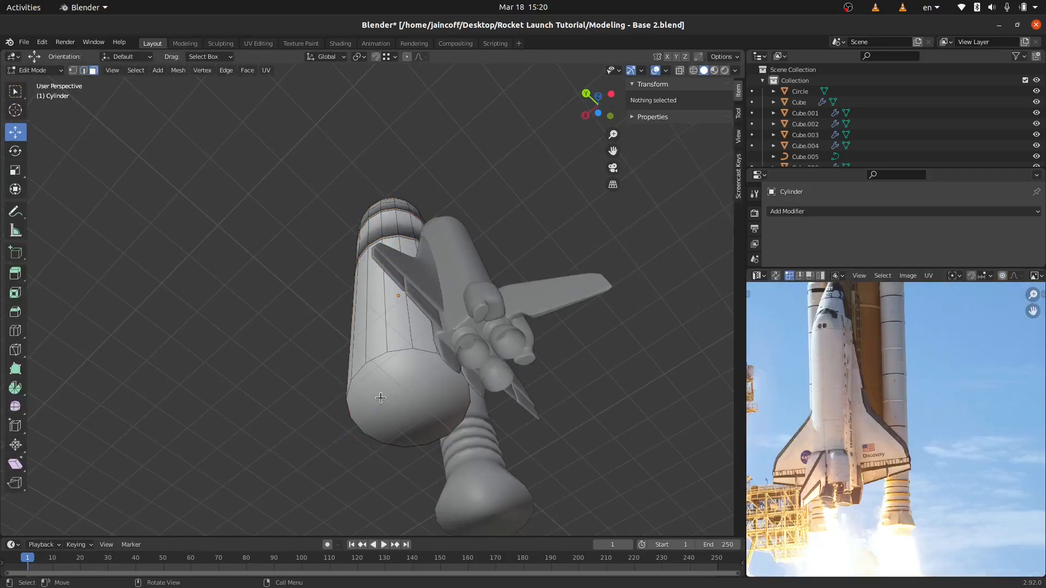
pyautogui.click(393, 402)
pyautogui.press('KP_Decimal')
pyautogui.press('e')
pyautogui.press('s')
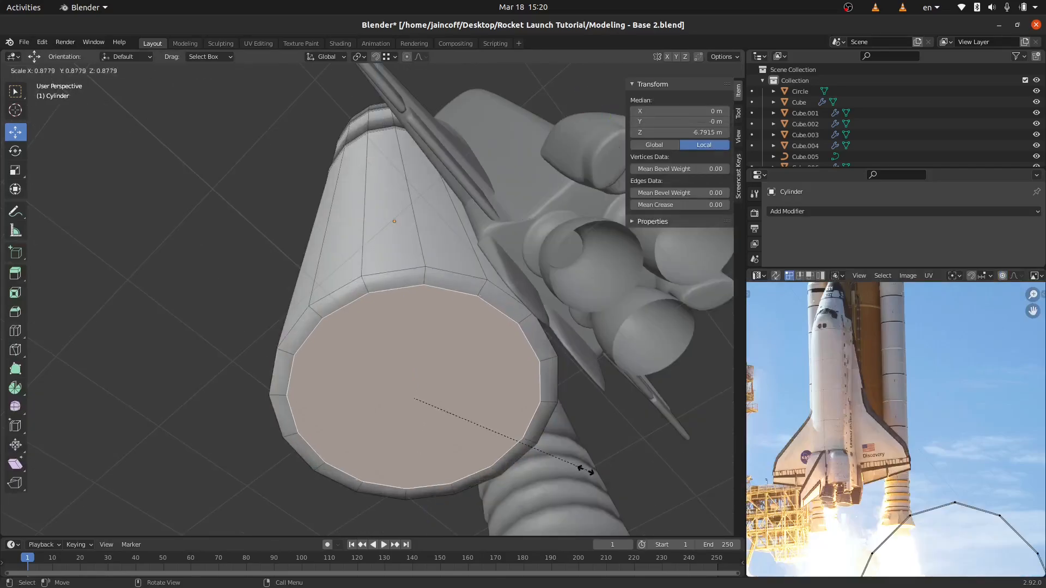
pyautogui.click(572, 458)
# Extrude the inner bottom face about 0.17 m into the tank and deselect everything in Object Mode.
pyautogui.press('e')
pyautogui.click(571, 453)
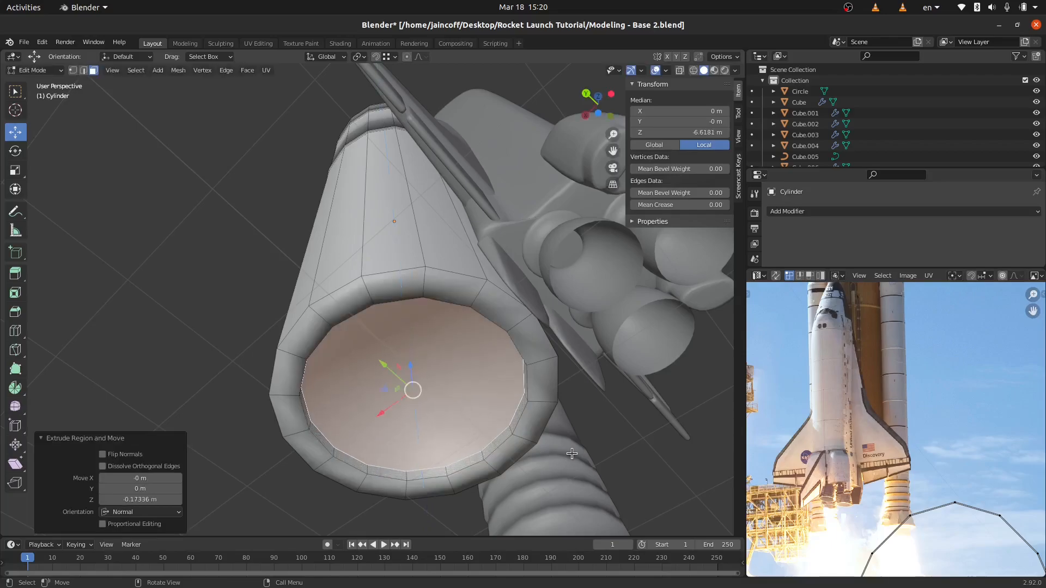
pyautogui.press('Tab')
pyautogui.scroll(-9, 426, 364)
pyautogui.moveTo(475, 398); pyautogui.dragTo(380, 465, button='middle')
pyautogui.press('a')
pyautogui.press('a')
pyautogui.moveTo(381, 362); pyautogui.dragTo(396, 330, button='middle')
pyautogui.keyDown('shift'); pyautogui.moveTo(398, 326); pyautogui.dragTo(394, 354, button='middle'); pyautogui.keyUp('shift')
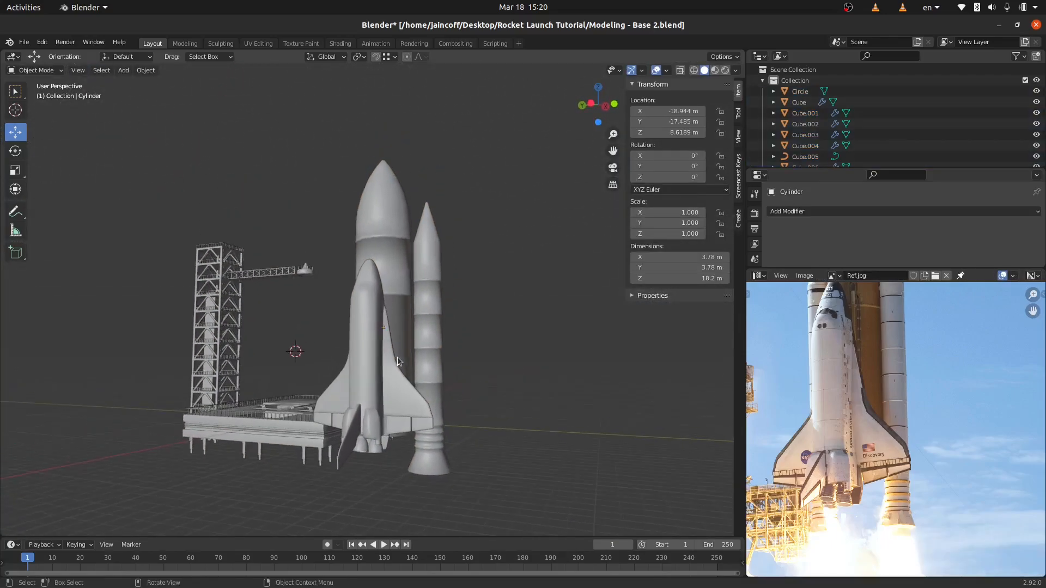
# Join the side booster to the external fuel tank as one object.
pyautogui.click(429, 298)
pyautogui.moveTo(428, 298); pyautogui.dragTo(399, 295, button='middle')
pyautogui.keyDown('shift'); pyautogui.click(407, 251); pyautogui.keyUp('shift')
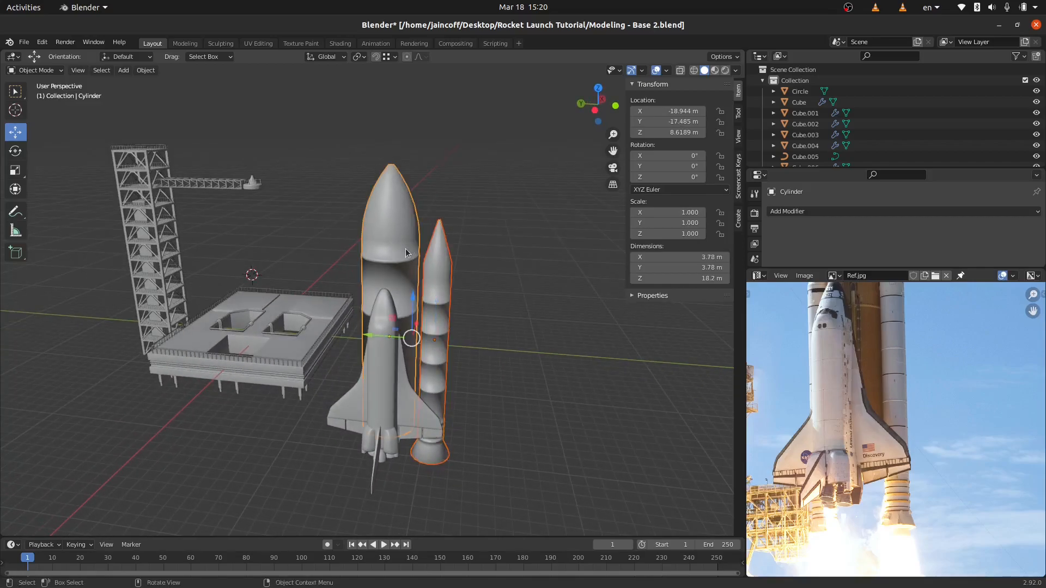
pyautogui.hotkey('ctrl', 'j')
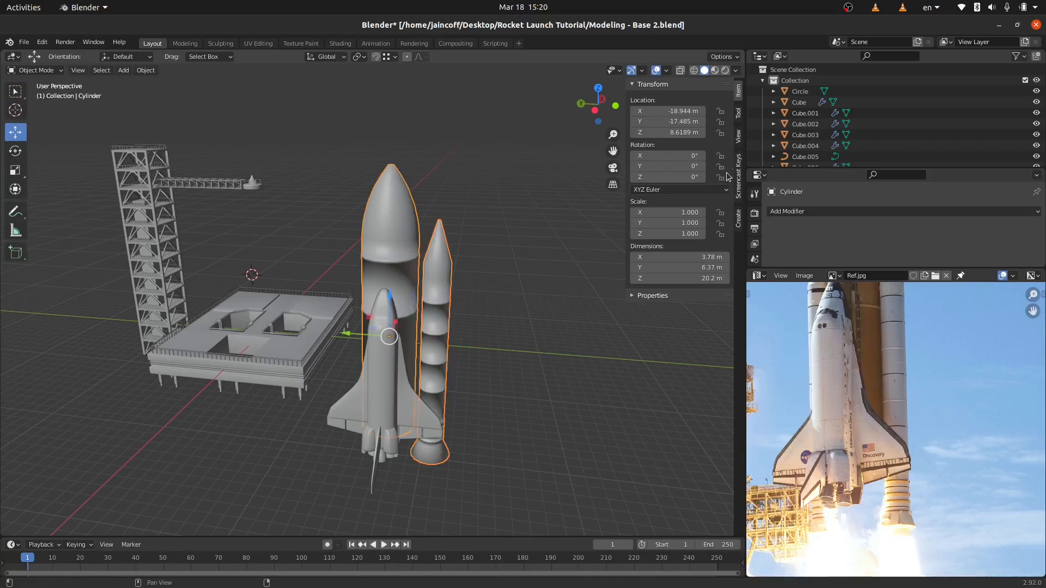
# Turn on the Screencast Keys display in the viewport.
pyautogui.click(739, 184)
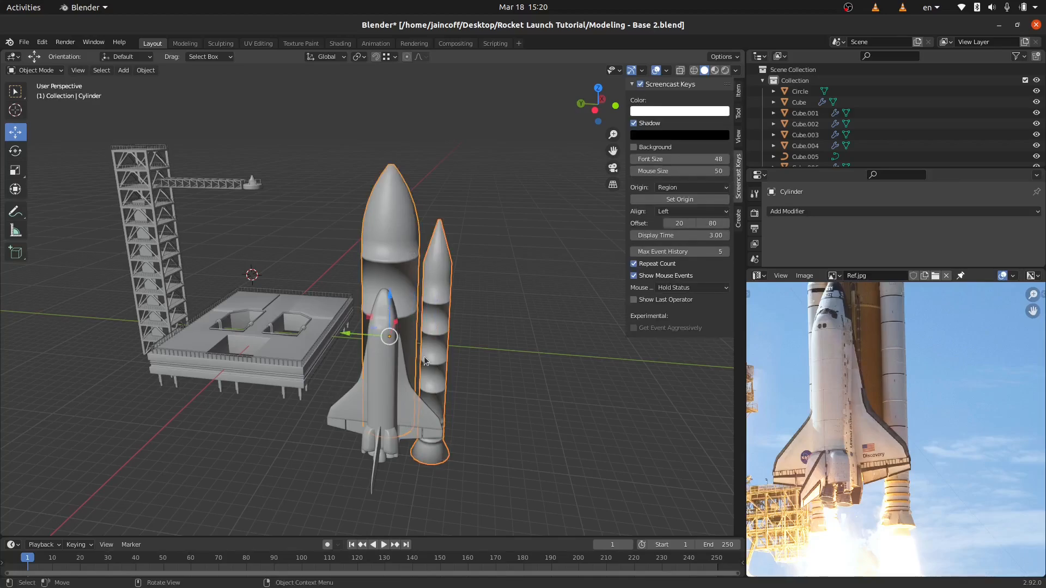
pyautogui.moveTo(424, 356); pyautogui.dragTo(479, 341, button='middle')
pyautogui.click(534, 334)
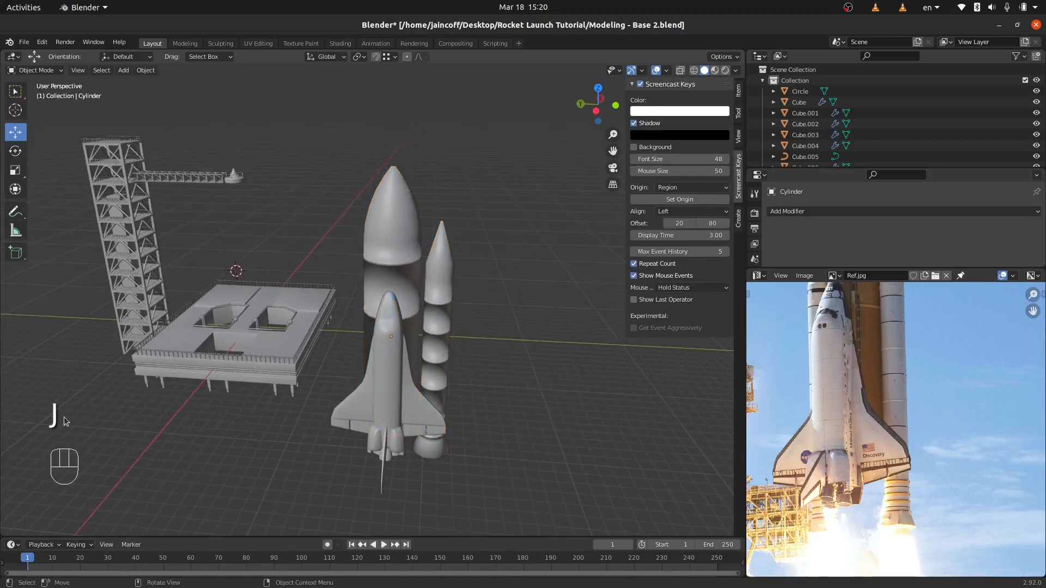
pyautogui.moveTo(146, 408); pyautogui.dragTo(401, 246, button='middle')
# Select the two opposite vertical face strips beside the tank's centreline, on the side away from the booster, and delete their faces.
pyautogui.click(403, 229)
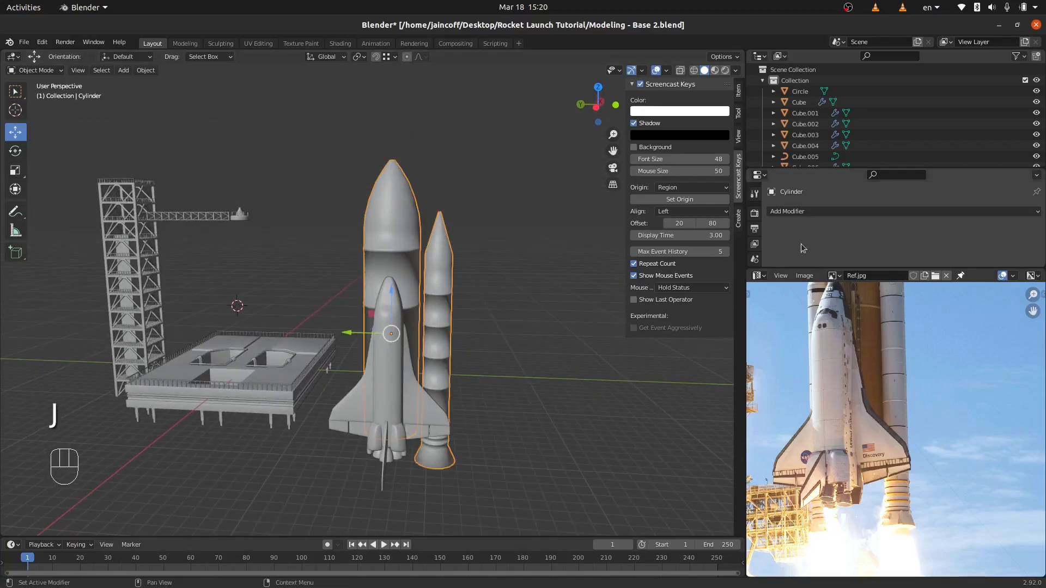
pyautogui.press('Tab')
pyautogui.moveTo(414, 185); pyautogui.dragTo(388, 170, button='middle')
pyautogui.scroll(5, 389, 169)
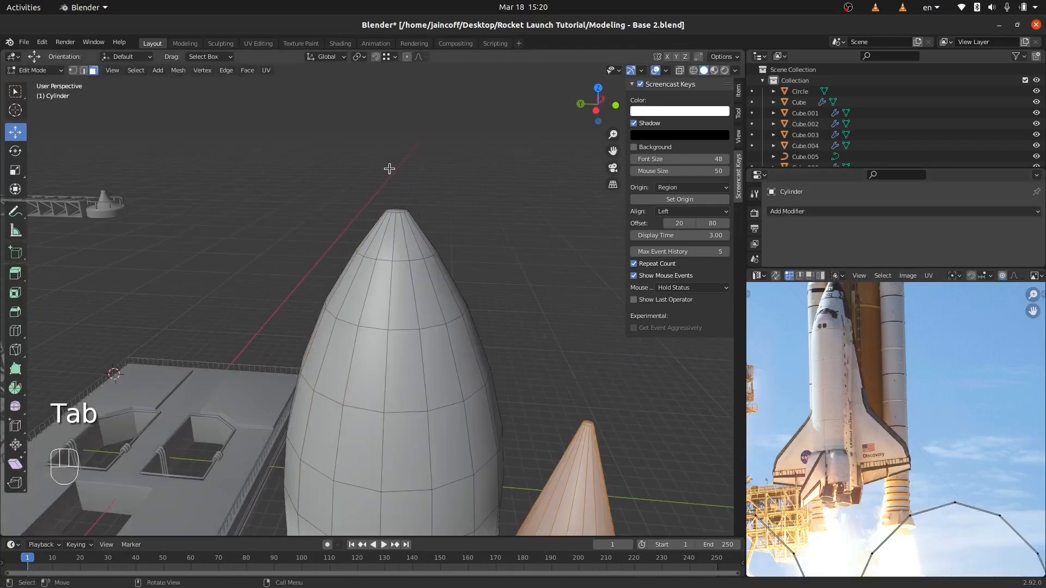
pyautogui.keyDown('alt'); pyautogui.click(372, 327); pyautogui.keyUp('alt')
pyautogui.moveTo(300, 284); pyautogui.dragTo(507, 305, button='middle')
pyautogui.keyDown('shift'); pyautogui.moveTo(458, 244); pyautogui.dragTo(447, 281, button='middle'); pyautogui.keyUp('shift')
pyautogui.press('KP_7')
pyautogui.scroll(3, 246, 305)
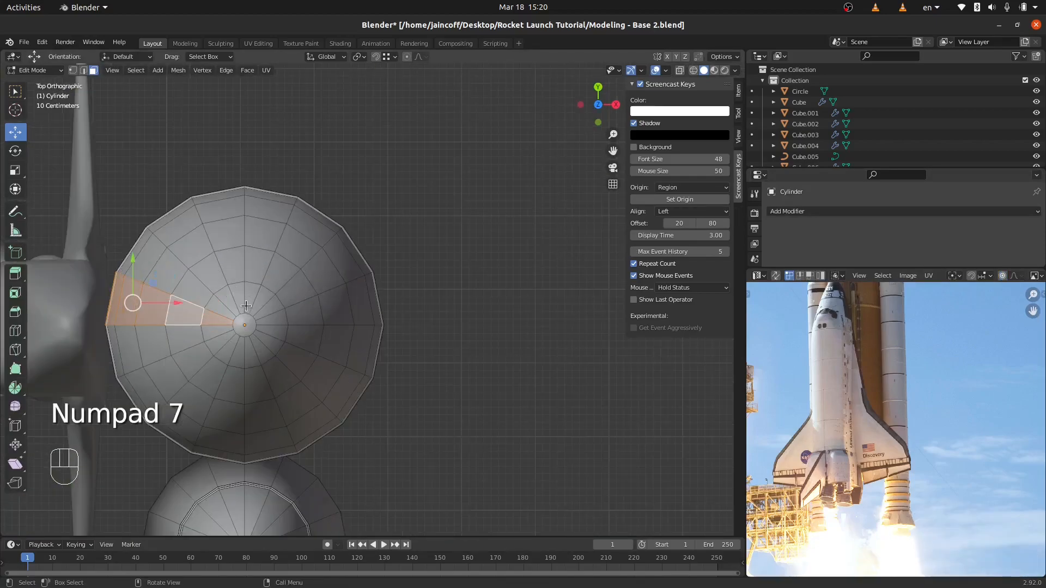
pyautogui.keyDown('alt'); pyautogui.keyDown('shift'); pyautogui.click(287, 320); pyautogui.keyUp('shift'); pyautogui.keyUp('alt')
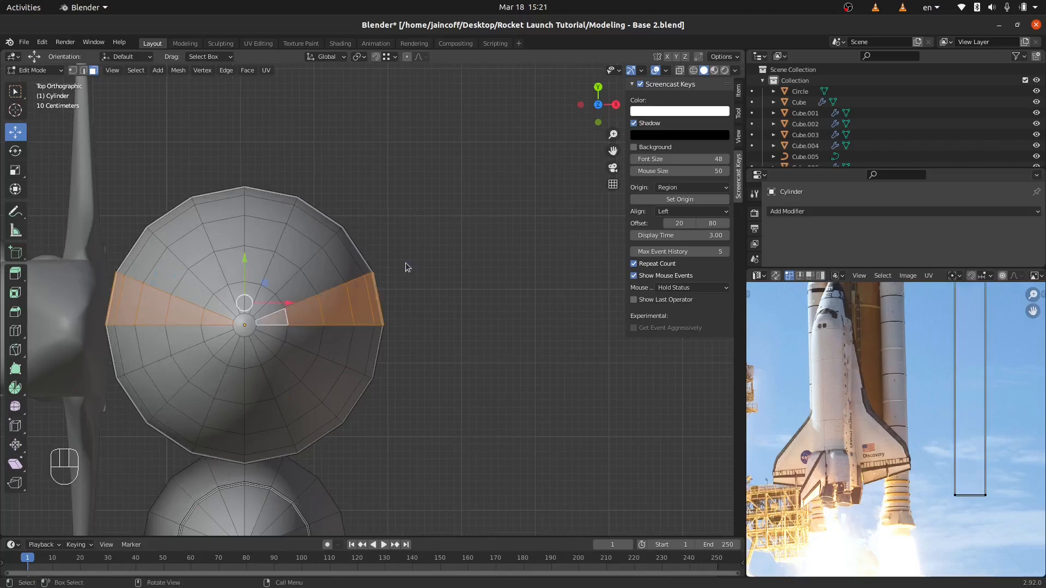
pyautogui.press('x')
pyautogui.click(360, 213)
# Delete the small circular cap face at the tip of the fuel tank.
pyautogui.moveTo(360, 215); pyautogui.dragTo(295, 279, button='middle')
pyautogui.click(298, 337)
pyautogui.press('x')
pyautogui.click(434, 281)
# Delete the recessed face at the bottom of the fuel tank.
pyautogui.scroll(-5, 435, 280)
pyautogui.moveTo(339, 393); pyautogui.dragTo(428, 327, button='middle')
pyautogui.moveTo(408, 429); pyautogui.dragTo(354, 308, button='middle')
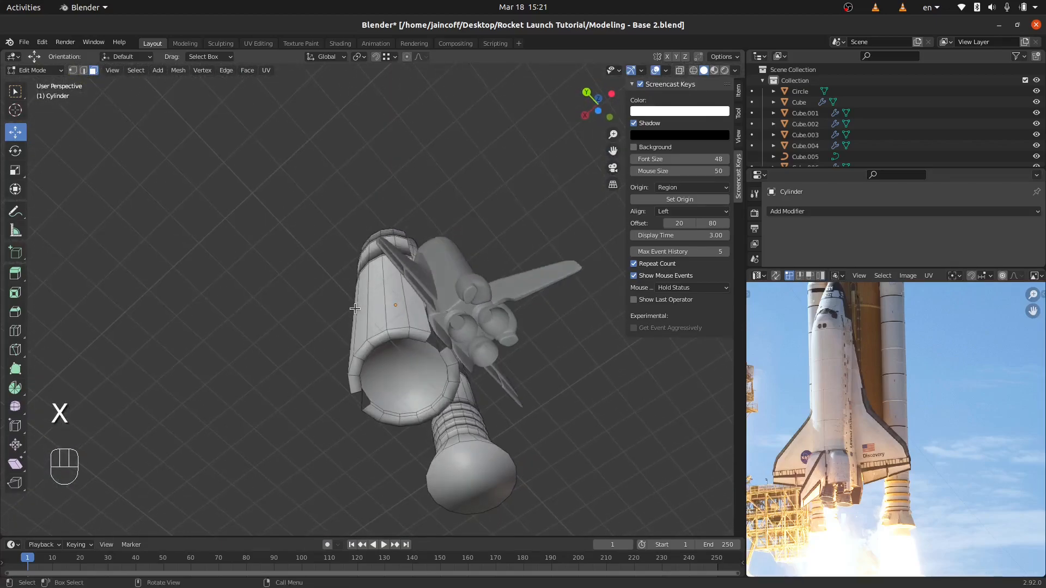
pyautogui.scroll(4, 377, 370)
pyautogui.moveTo(377, 370); pyautogui.dragTo(327, 375, button='middle')
pyautogui.click(346, 315)
pyautogui.press('x')
pyautogui.click(512, 240)
# Delete the separated linked half of the fuel tank on the side away from the booster and return to Object Mode.
pyautogui.scroll(-3, 343, 327)
pyautogui.press('l')
pyautogui.press('x')
pyautogui.click(394, 313)
pyautogui.moveTo(389, 387); pyautogui.dragTo(417, 365, button='middle')
pyautogui.press('Tab')
pyautogui.keyDown('shift'); pyautogui.moveTo(454, 295); pyautogui.dragTo(443, 389, button='middle'); pyautogui.keyUp('shift')
pyautogui.moveTo(428, 346); pyautogui.dragTo(463, 382, button='middle')
pyautogui.moveTo(370, 333); pyautogui.dragTo(437, 283, button='middle')
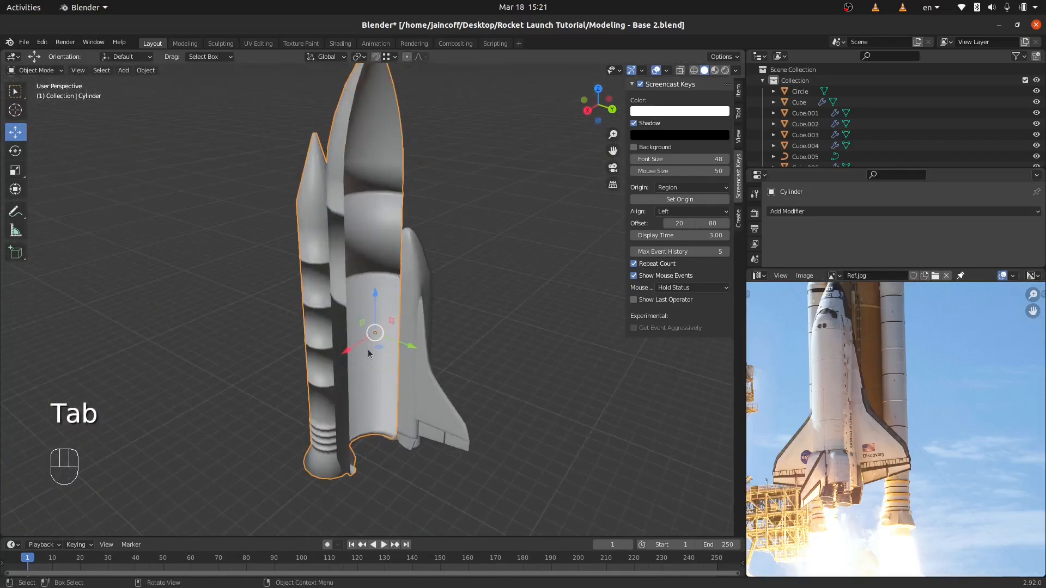
# Select the two opposite vertical edges along the halved tank's open side and snap the 3D cursor to their midpoint, ending in Object Mode.
pyautogui.scroll(3, 369, 348)
pyautogui.moveTo(370, 335); pyautogui.dragTo(379, 322, button='middle')
pyautogui.press('Tab')
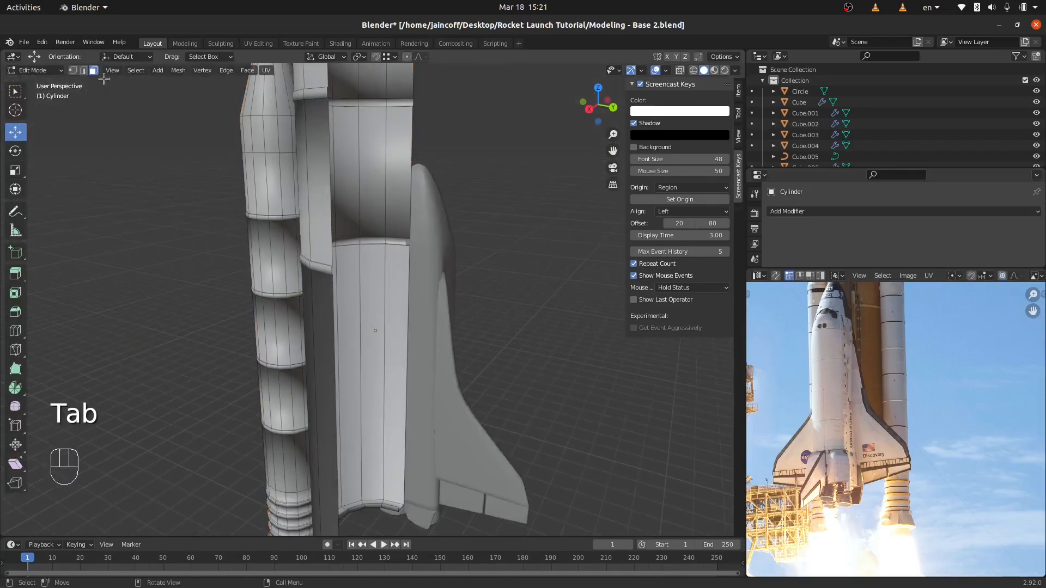
pyautogui.click(84, 71)
pyautogui.click(411, 322)
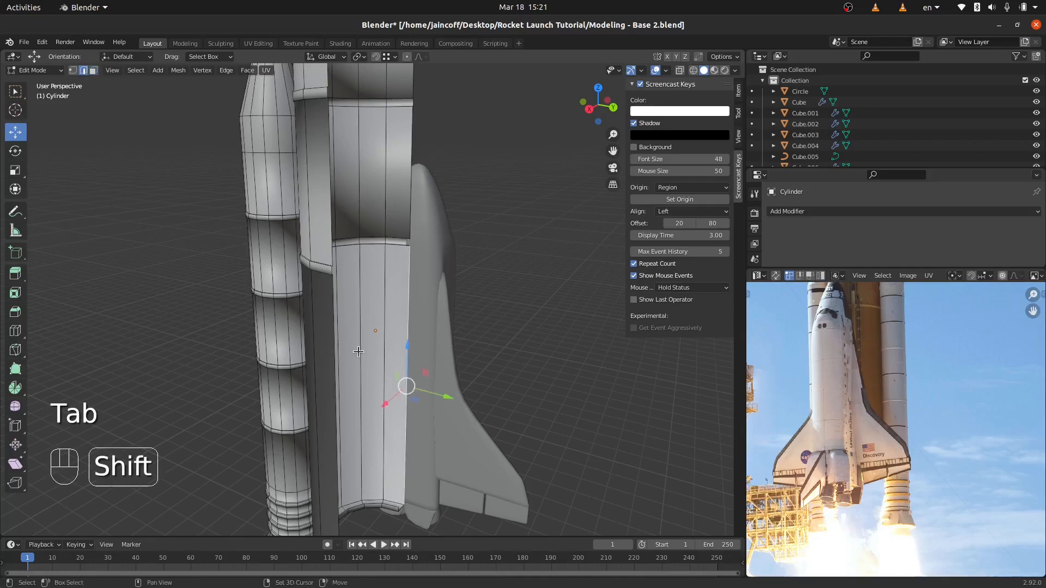
pyautogui.keyDown('shift'); pyautogui.click(334, 357); pyautogui.keyUp('shift')
pyautogui.moveTo(334, 357); pyautogui.dragTo(360, 462, button='middle')
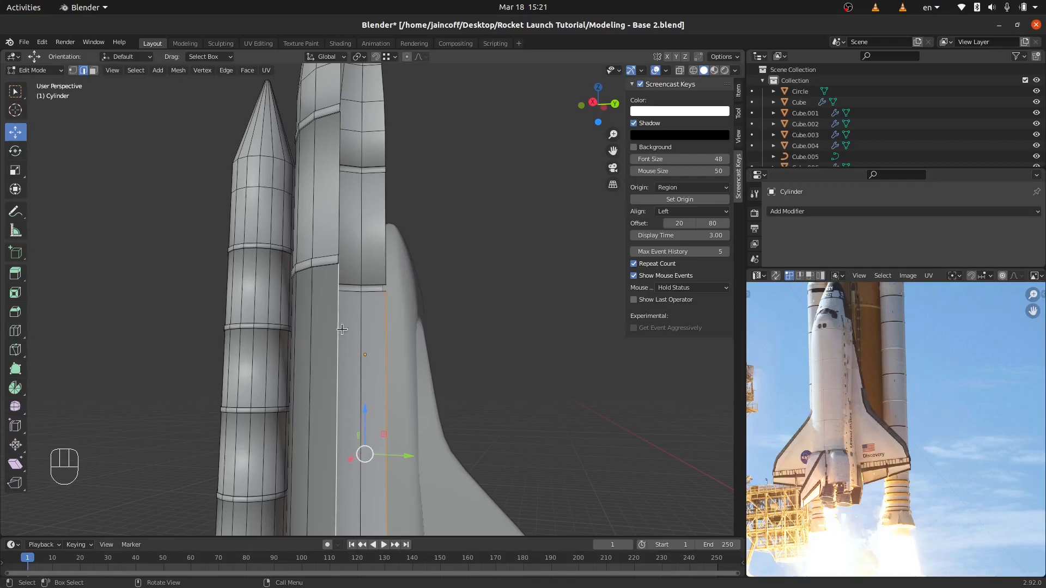
pyautogui.hotkey('shift', 's')
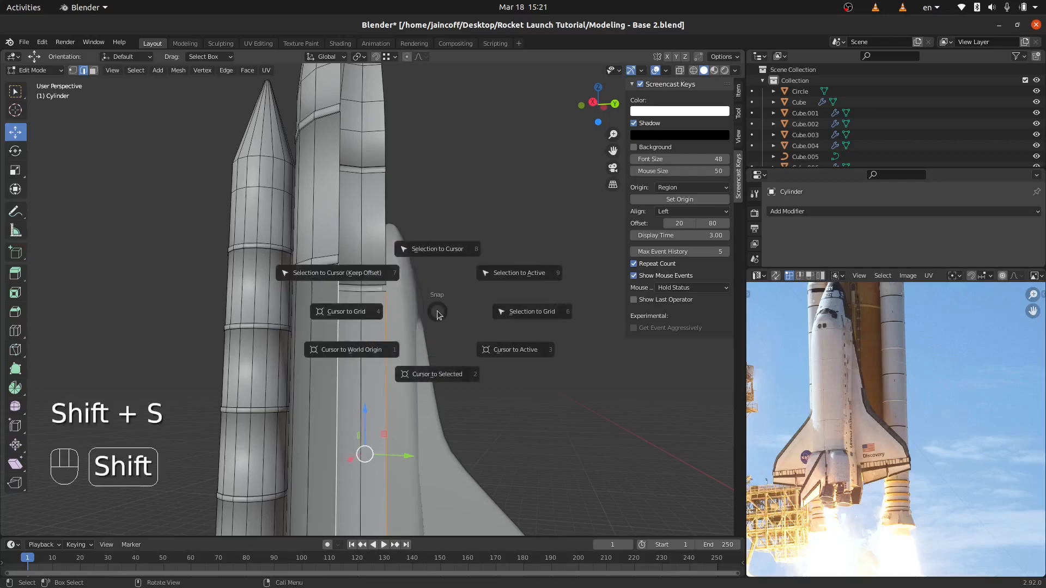
pyautogui.click(436, 373)
pyautogui.press('Tab')
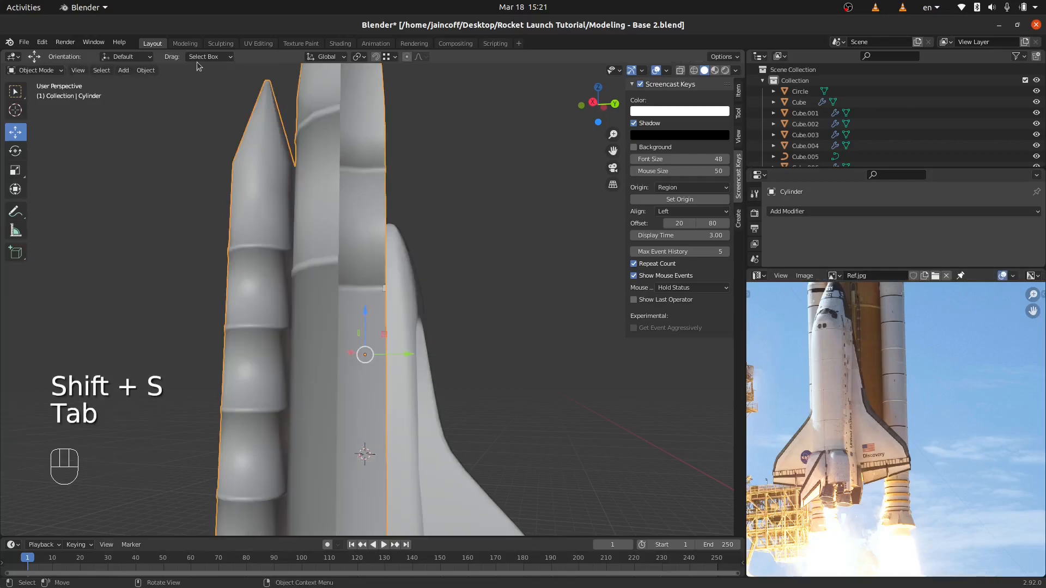
pyautogui.click(144, 71)
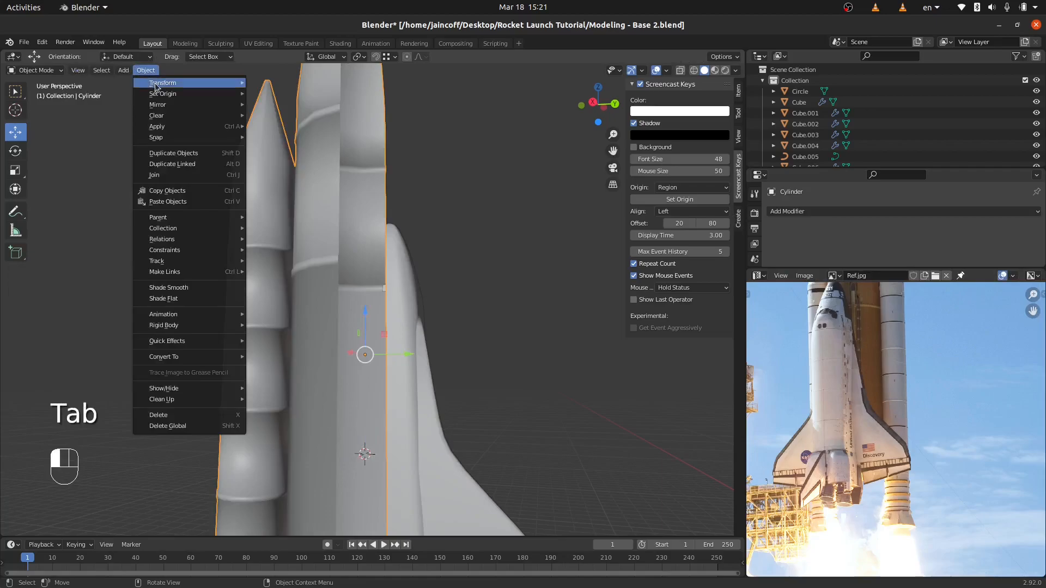
pyautogui.moveTo(161, 98)
pyautogui.click(289, 106)
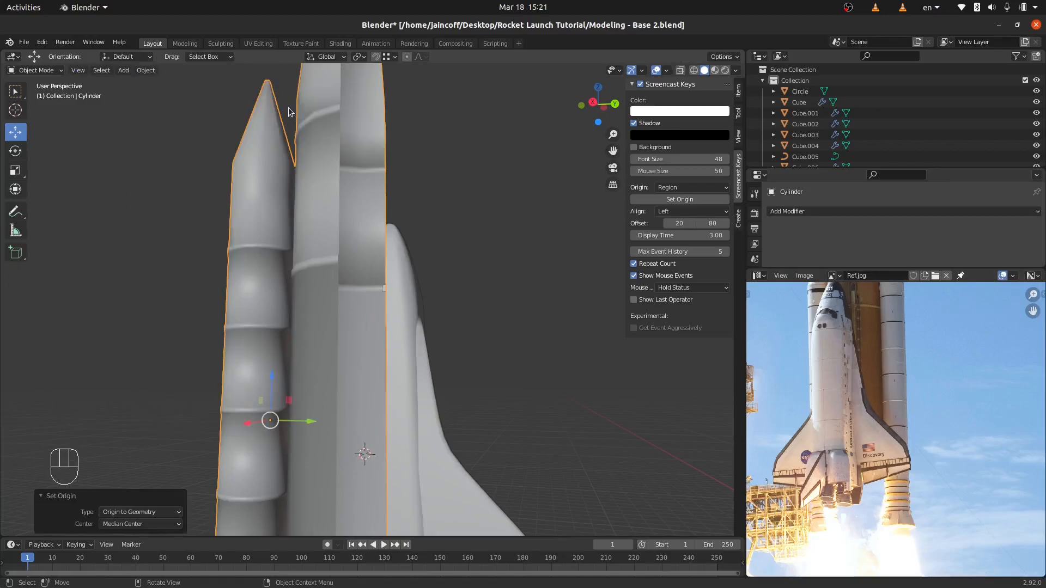
# Set the origin of the joined half tank and booster to the 3D cursor.
pyautogui.click(145, 70)
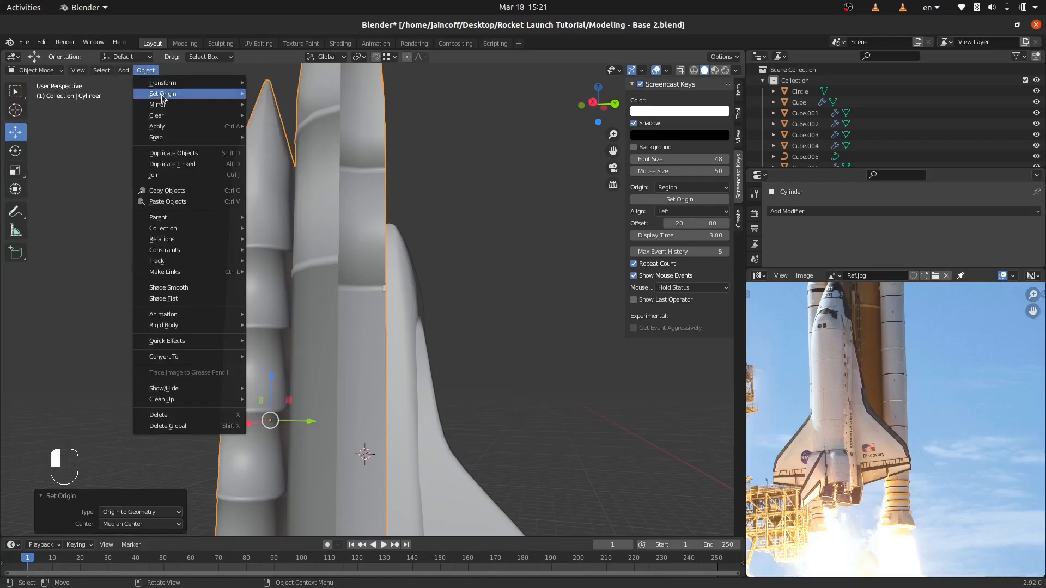
pyautogui.moveTo(161, 98)
pyautogui.click(289, 119)
# Add a Mirror modifier to the half tank and booster, mirroring on the Y axis only, and deselect everything.
pyautogui.scroll(-3, 360, 297)
pyautogui.keyDown('shift'); pyautogui.moveTo(393, 381); pyautogui.dragTo(387, 351, button='middle'); pyautogui.keyUp('shift')
pyautogui.click(889, 210)
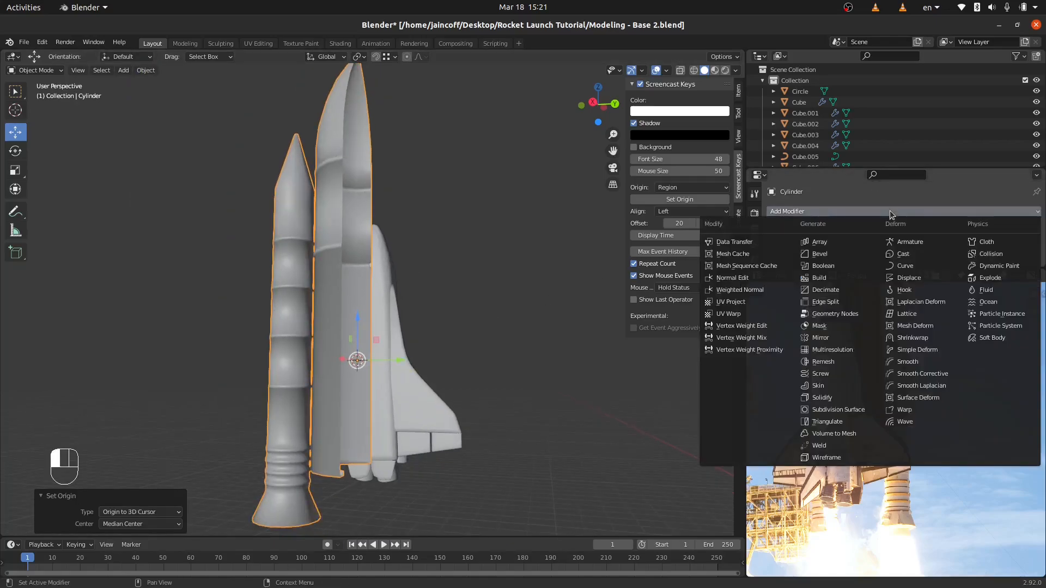
pyautogui.click(843, 339)
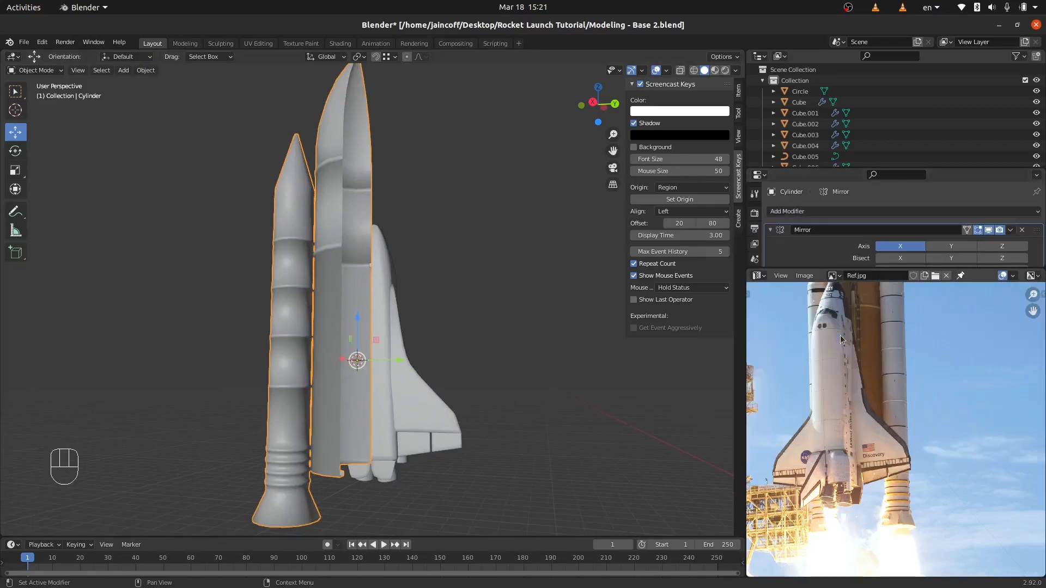
pyautogui.click(951, 247)
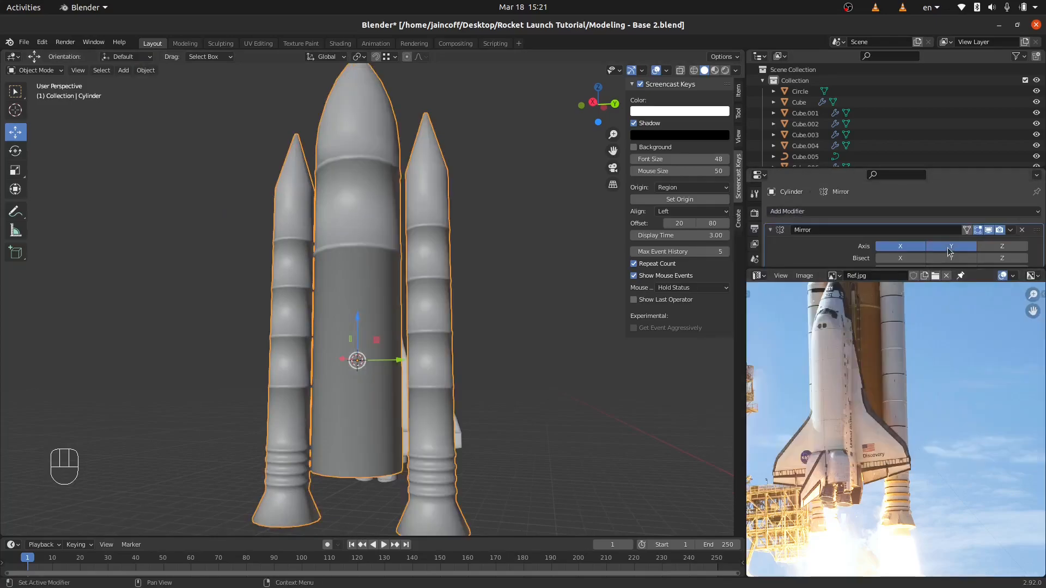
pyautogui.moveTo(452, 269)
pyautogui.mouseDown(button='middle')
pyautogui.moveTo(436, 298)
pyautogui.moveTo(355, 250)
pyautogui.moveTo(361, 263)
pyautogui.moveTo(483, 227)
pyautogui.mouseUp(button='middle')
pyautogui.press('a')
pyautogui.press('a')
# Preview the scene in Material Preview shading and compare the rocket's proportions with the launch reference photo.
pyautogui.press('z')
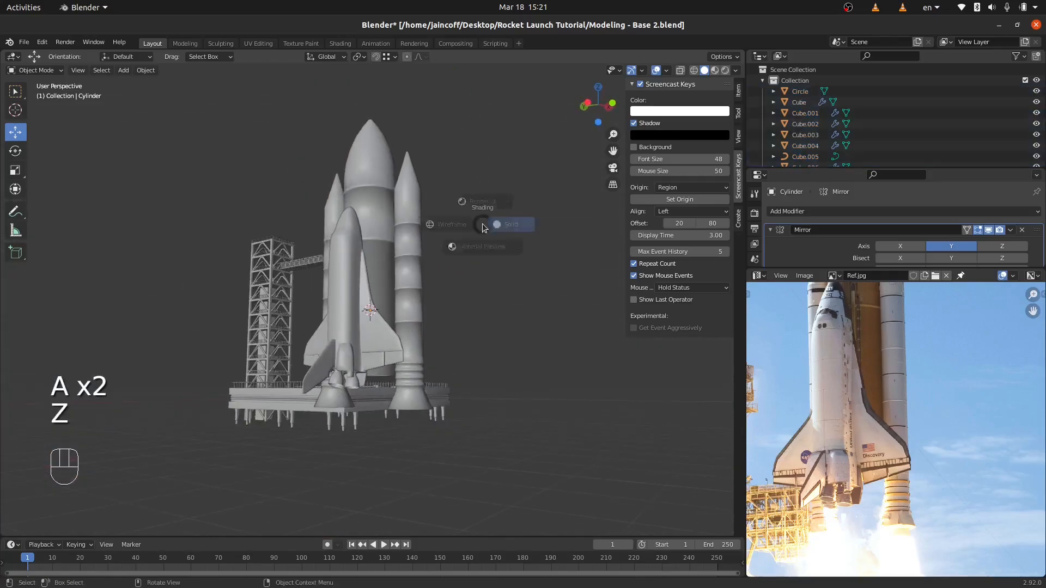
pyautogui.click(461, 286)
pyautogui.press('a')
pyautogui.press('a')
pyautogui.moveTo(371, 279); pyautogui.dragTo(394, 340, button='middle')
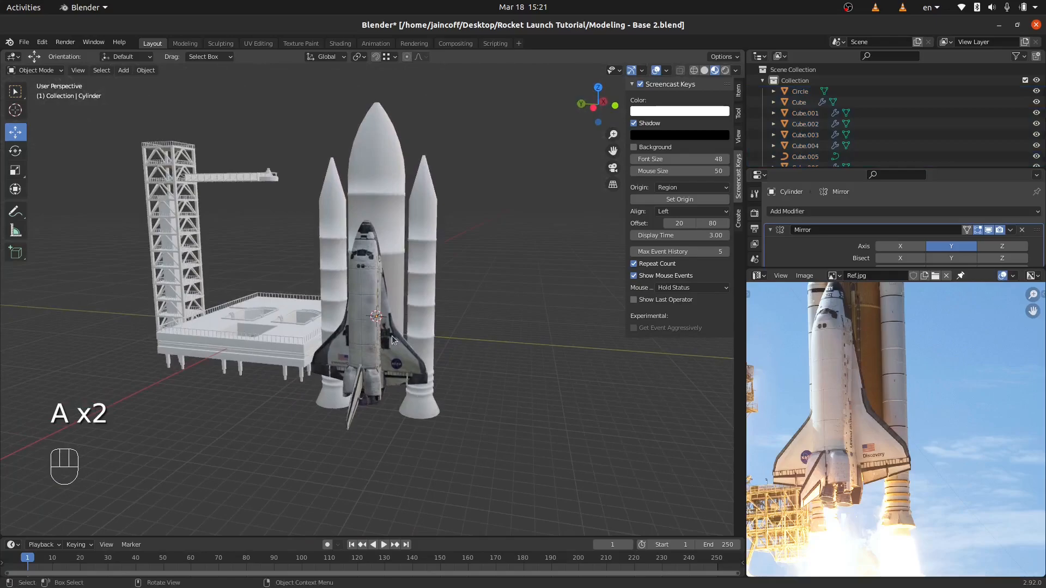
pyautogui.moveTo(875, 392); pyautogui.dragTo(884, 482, button='middle')
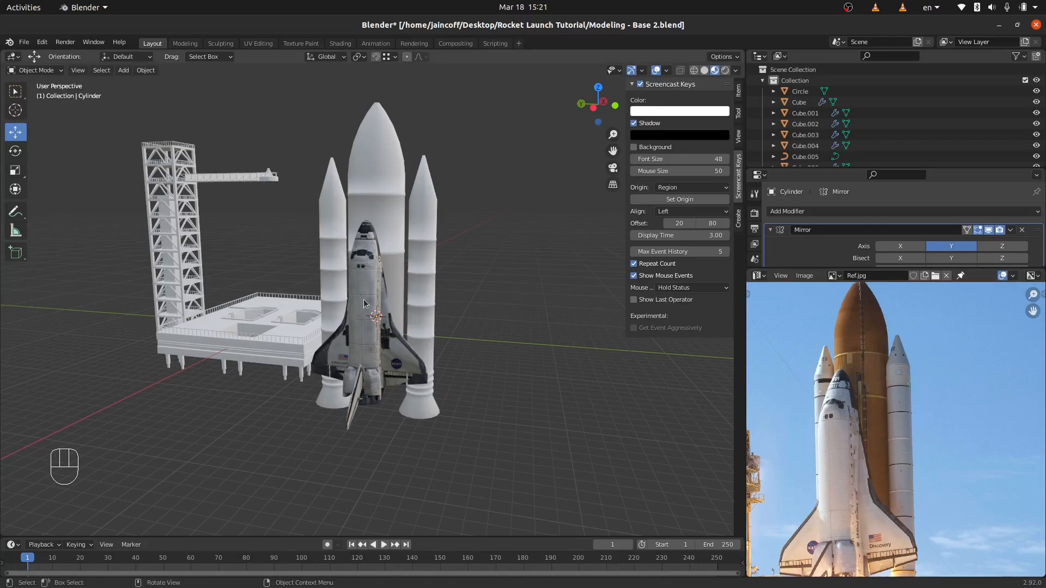
pyautogui.moveTo(362, 298); pyautogui.dragTo(393, 280, button='middle')
pyautogui.scroll(-3, 947, 404)
pyautogui.keyDown('ctrl'); pyautogui.moveTo(910, 418); pyautogui.dragTo(905, 409, button='middle'); pyautogui.keyUp('ctrl')
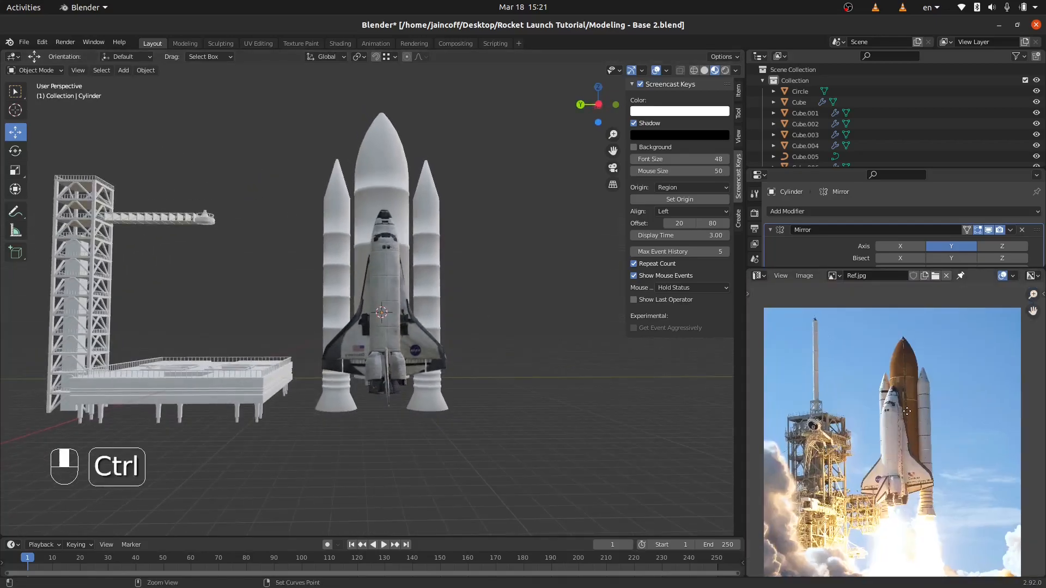
# Select the fuel tank with its boosters and scale it down to about 0.85 while viewing it from the left side.
pyautogui.click(387, 321)
pyautogui.moveTo(414, 294); pyautogui.dragTo(400, 288, button='middle')
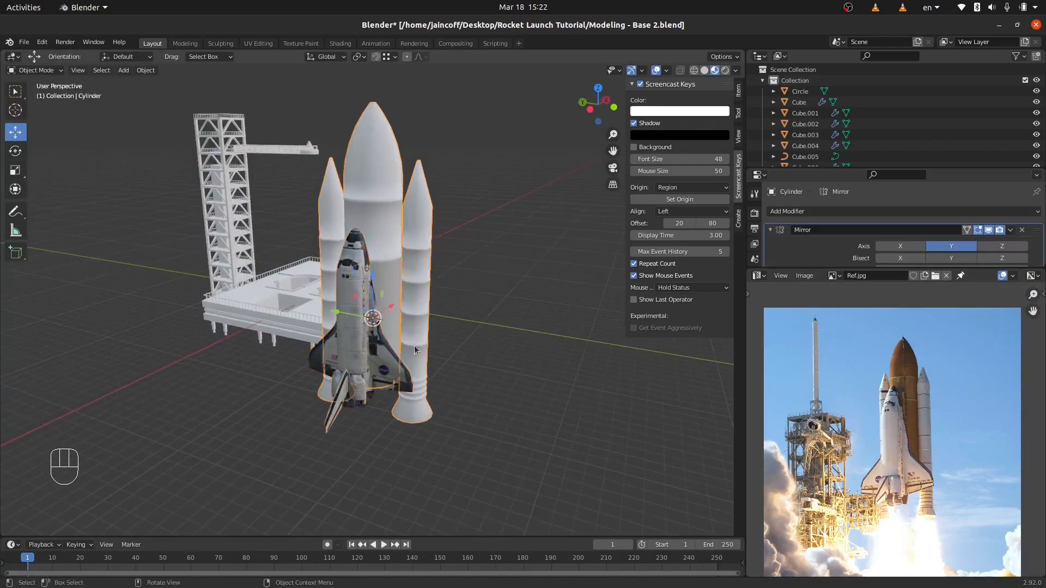
pyautogui.moveTo(414, 349); pyautogui.dragTo(434, 310, button='middle')
pyautogui.press('KP_3')
pyautogui.press('KP_1')
pyautogui.press('ctrl+KP_3')
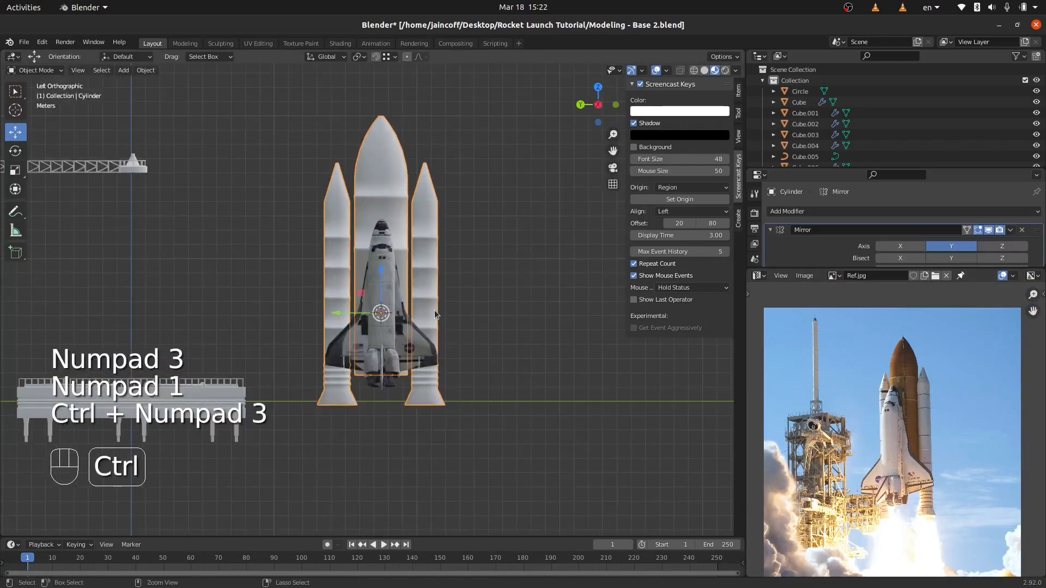
pyautogui.press('s')
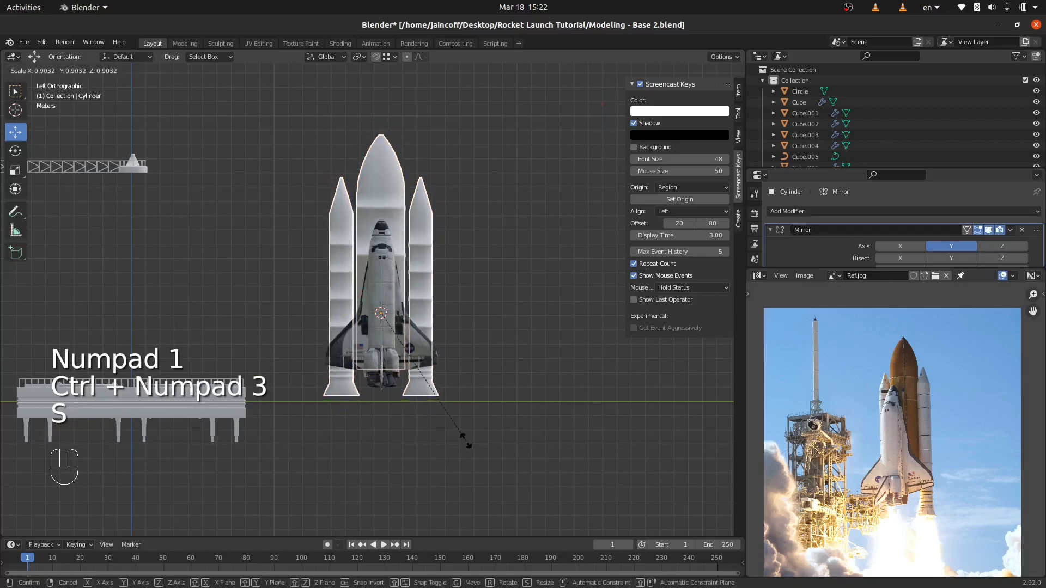
pyautogui.click(460, 433)
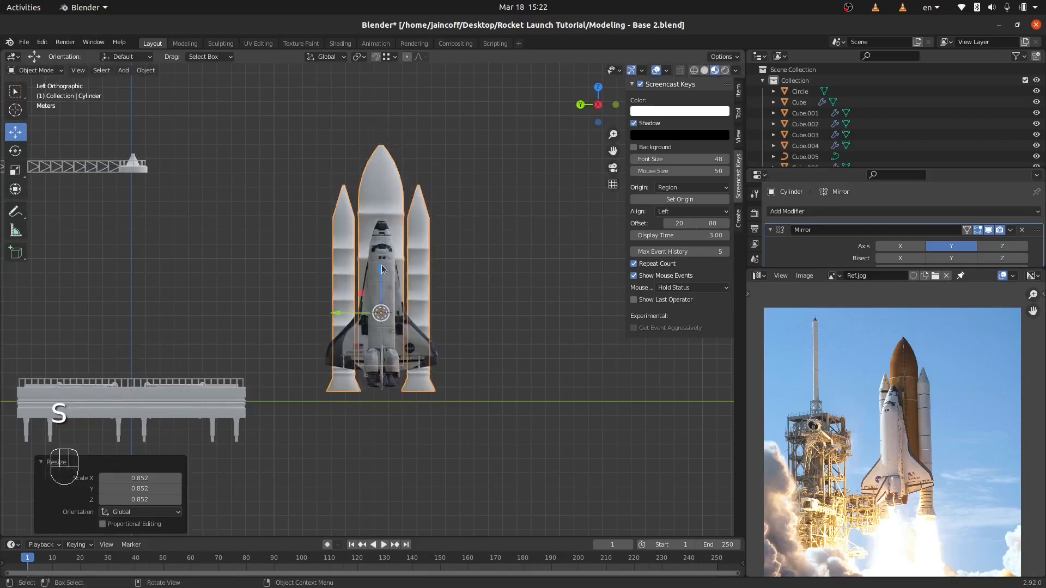
# Lower the tank and boosters about 0.11 m along Z and deselect everything.
pyautogui.press('g')
pyautogui.press('z')
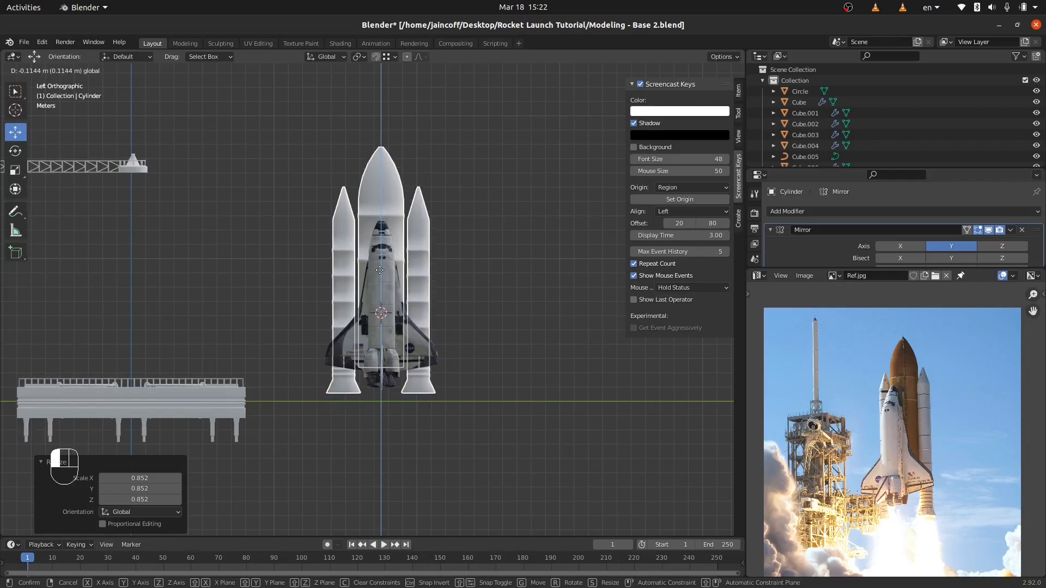
pyautogui.click(380, 269)
pyautogui.press('a')
pyautogui.press('a')
# Return the viewport to Solid shading and hide the viewport sidebar.
pyautogui.moveTo(380, 270)
pyautogui.mouseDown(button='middle')
pyautogui.moveTo(452, 309)
pyautogui.moveTo(410, 249)
pyautogui.moveTo(390, 249)
pyautogui.moveTo(380, 282)
pyautogui.moveTo(395, 361)
pyautogui.mouseUp(button='middle')
pyautogui.press('z')
pyautogui.click(398, 288)
pyautogui.press('n')
# Select the shuttle together with the tank and boosters, move them horizontally over the launch platform, and lower them about 0.75 m.
pyautogui.click(396, 365)
pyautogui.keyDown('shift'); pyautogui.click(360, 401); pyautogui.keyUp('shift')
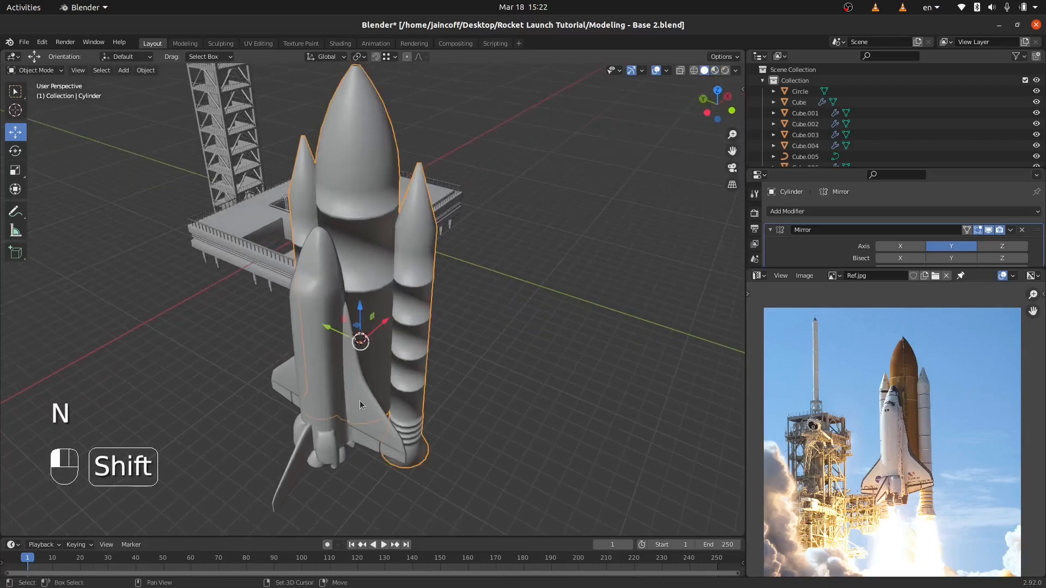
pyautogui.press('KP_7')
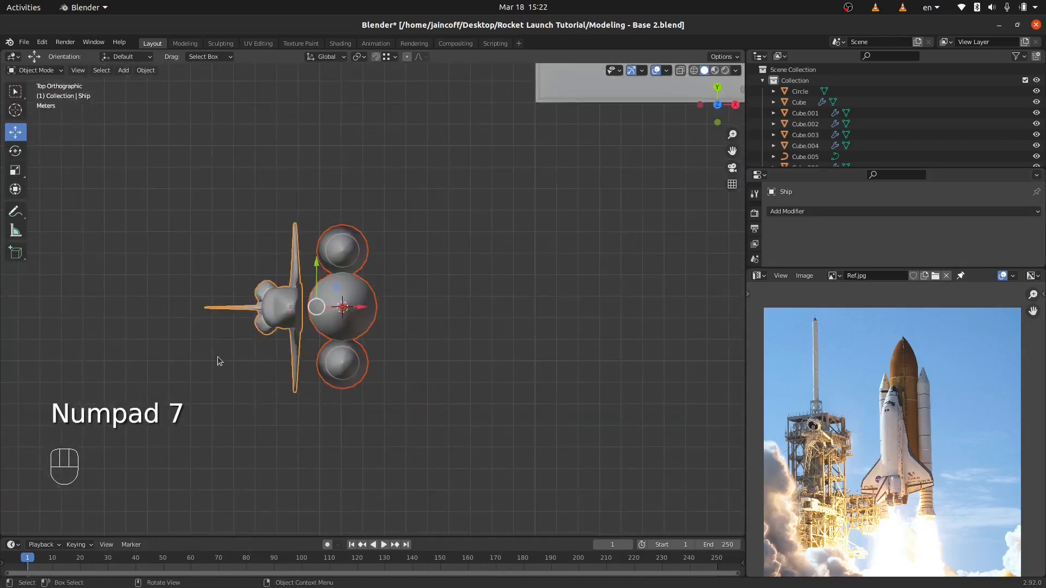
pyautogui.scroll(-3, 217, 356)
pyautogui.moveTo(315, 328); pyautogui.dragTo(542, 328)
pyautogui.keyDown('shift'); pyautogui.moveTo(542, 328); pyautogui.dragTo(471, 451, button='middle'); pyautogui.keyUp('shift')
pyautogui.moveTo(472, 451); pyautogui.dragTo(470, 217)
pyautogui.scroll(3, 481, 240)
pyautogui.moveTo(496, 274); pyautogui.dragTo(499, 274)
pyautogui.moveTo(499, 274); pyautogui.dragTo(384, 302, button='middle')
pyautogui.moveTo(390, 272); pyautogui.dragTo(392, 327)
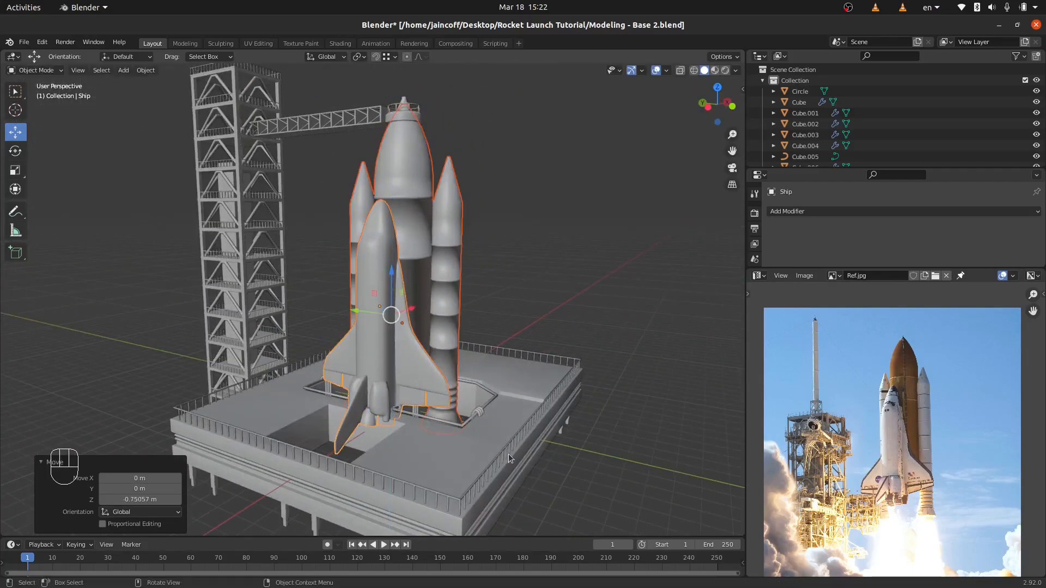
# Scale the selected rocket assembly down slightly, raise it a little above the platform, and deselect everything.
pyautogui.press('s')
pyautogui.click(489, 431)
pyautogui.moveTo(390, 276); pyautogui.dragTo(397, 253)
pyautogui.press('a')
pyautogui.press('a')
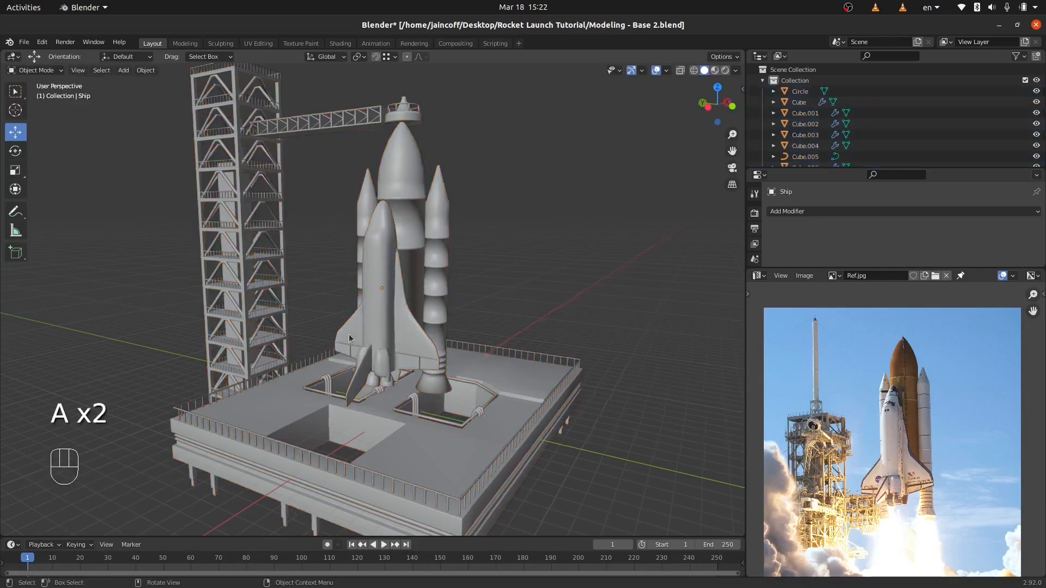